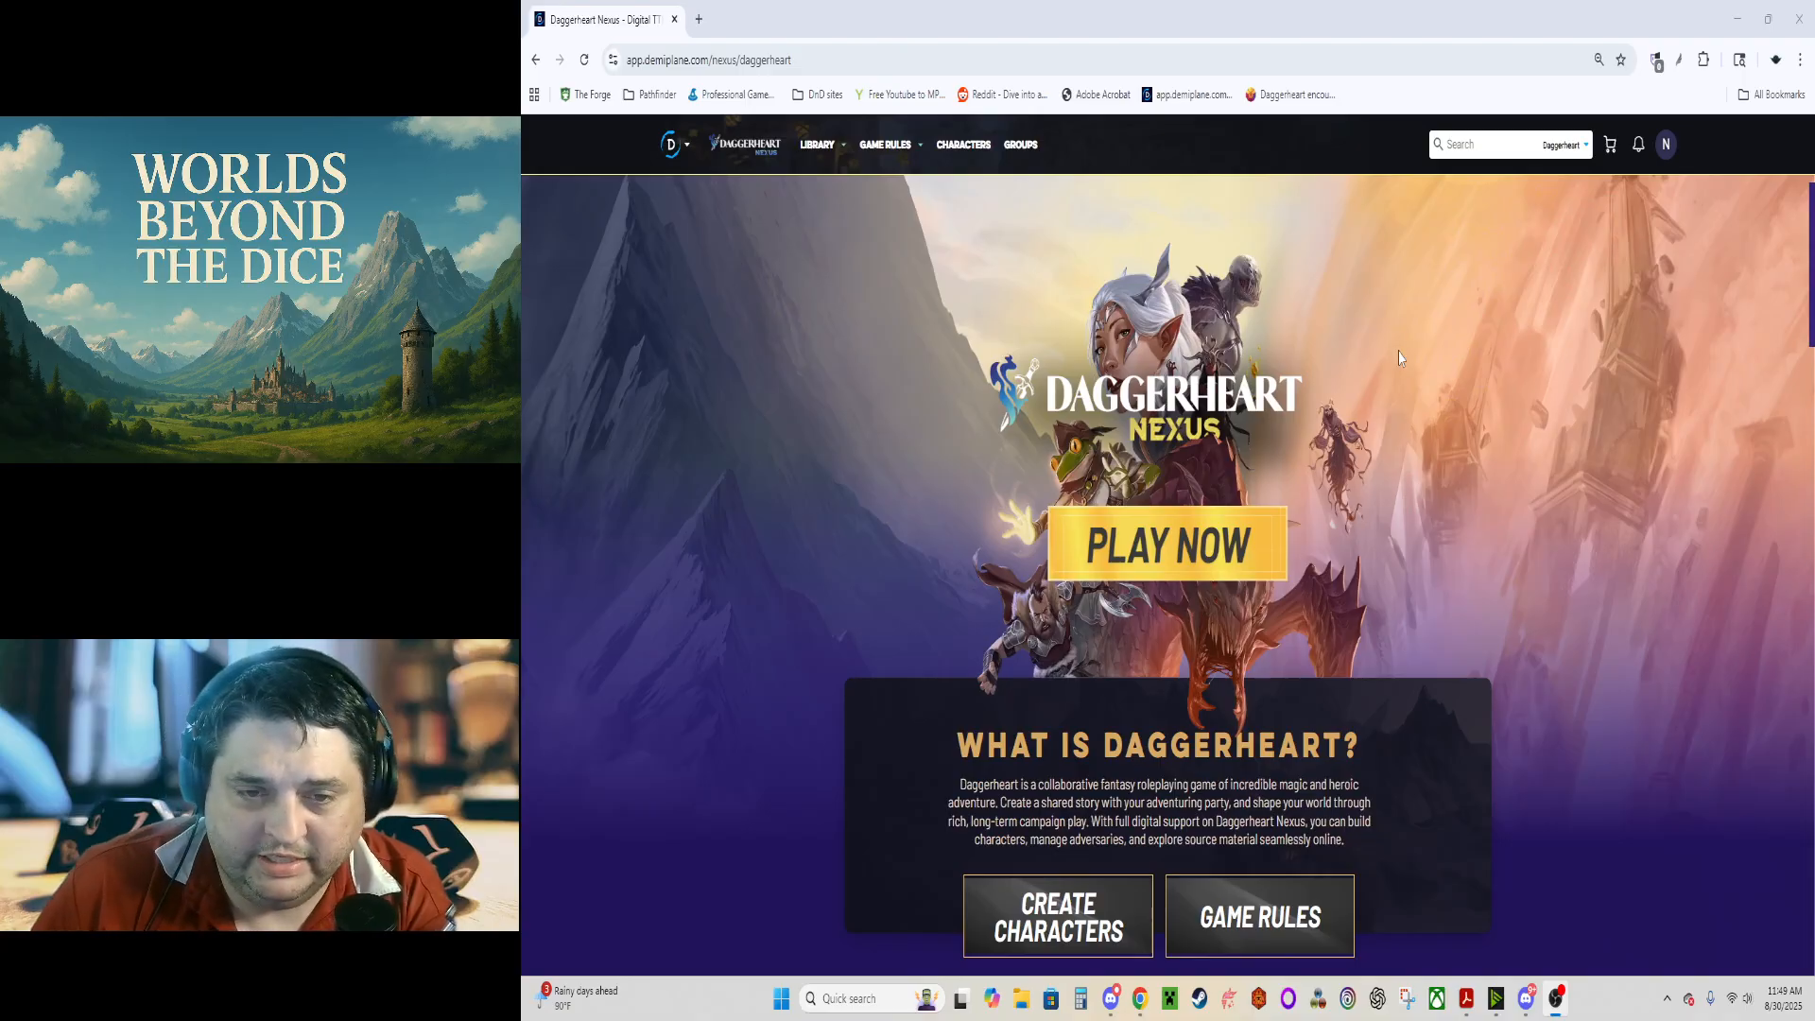
Step: Open the Daggerheart Core rulebook in the game rules and look through its table of contents
scroll(1400, 358, "down", 4)
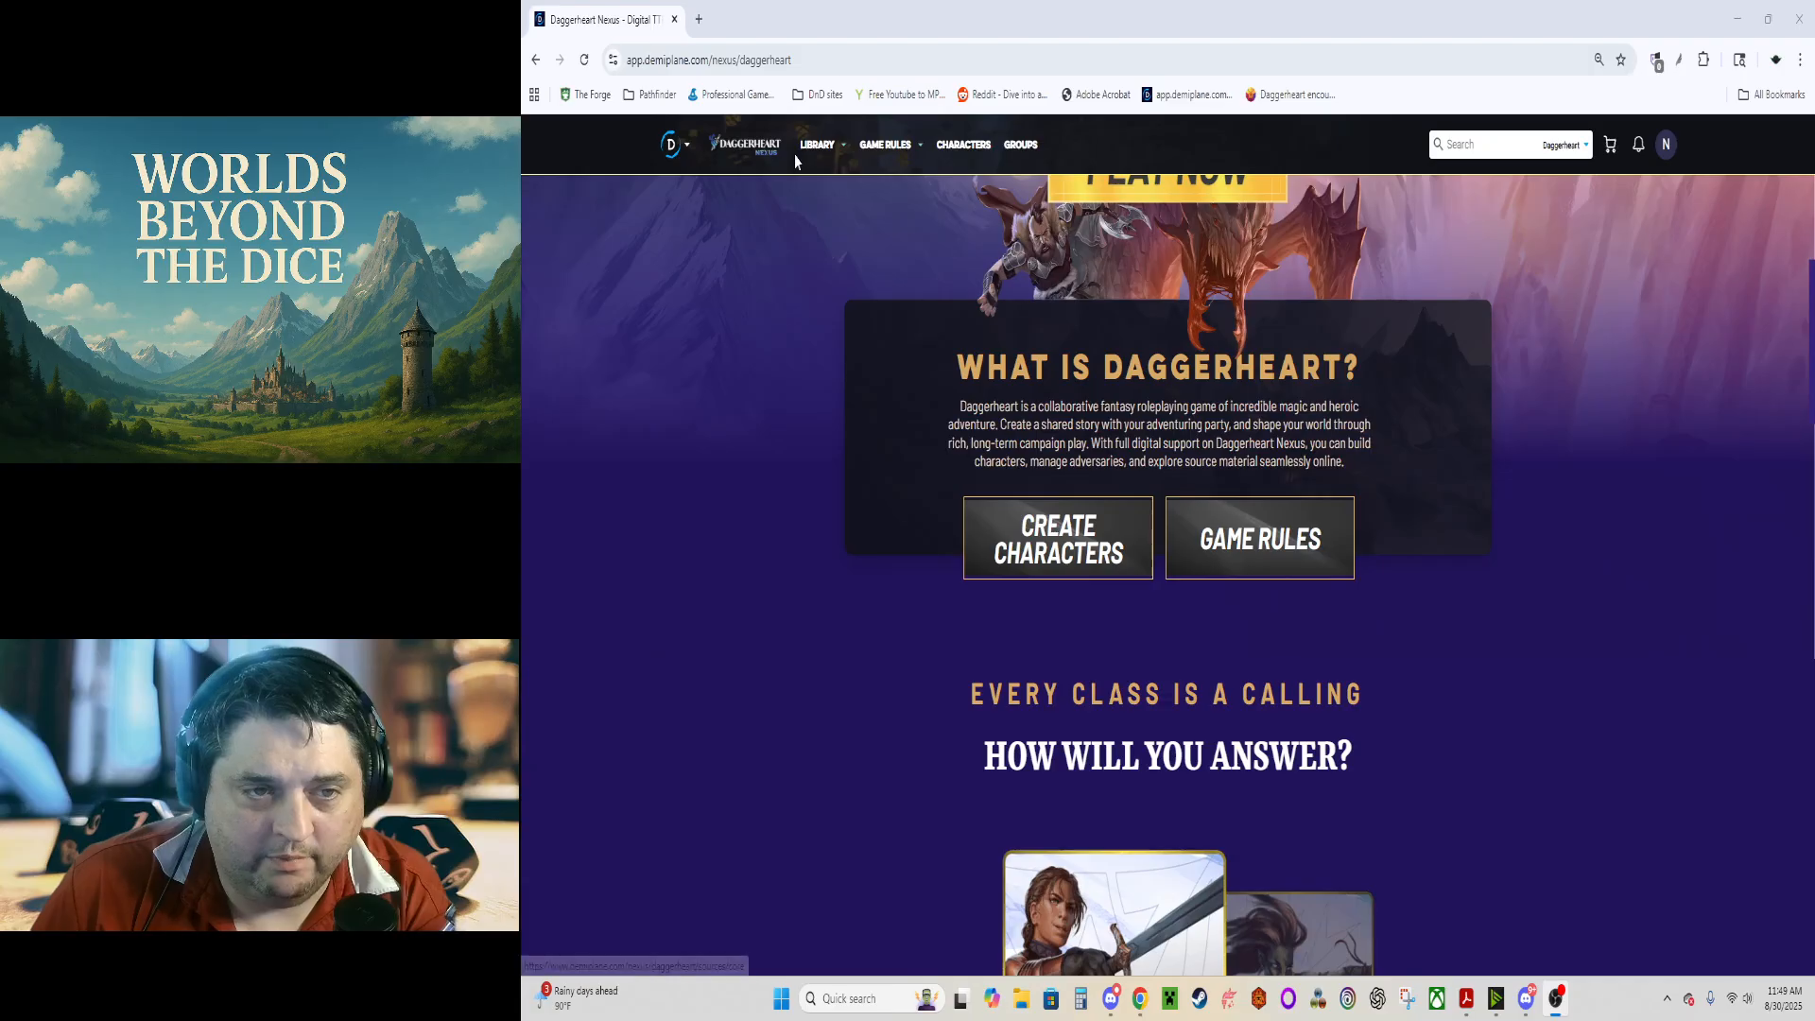
left_click(1228, 543)
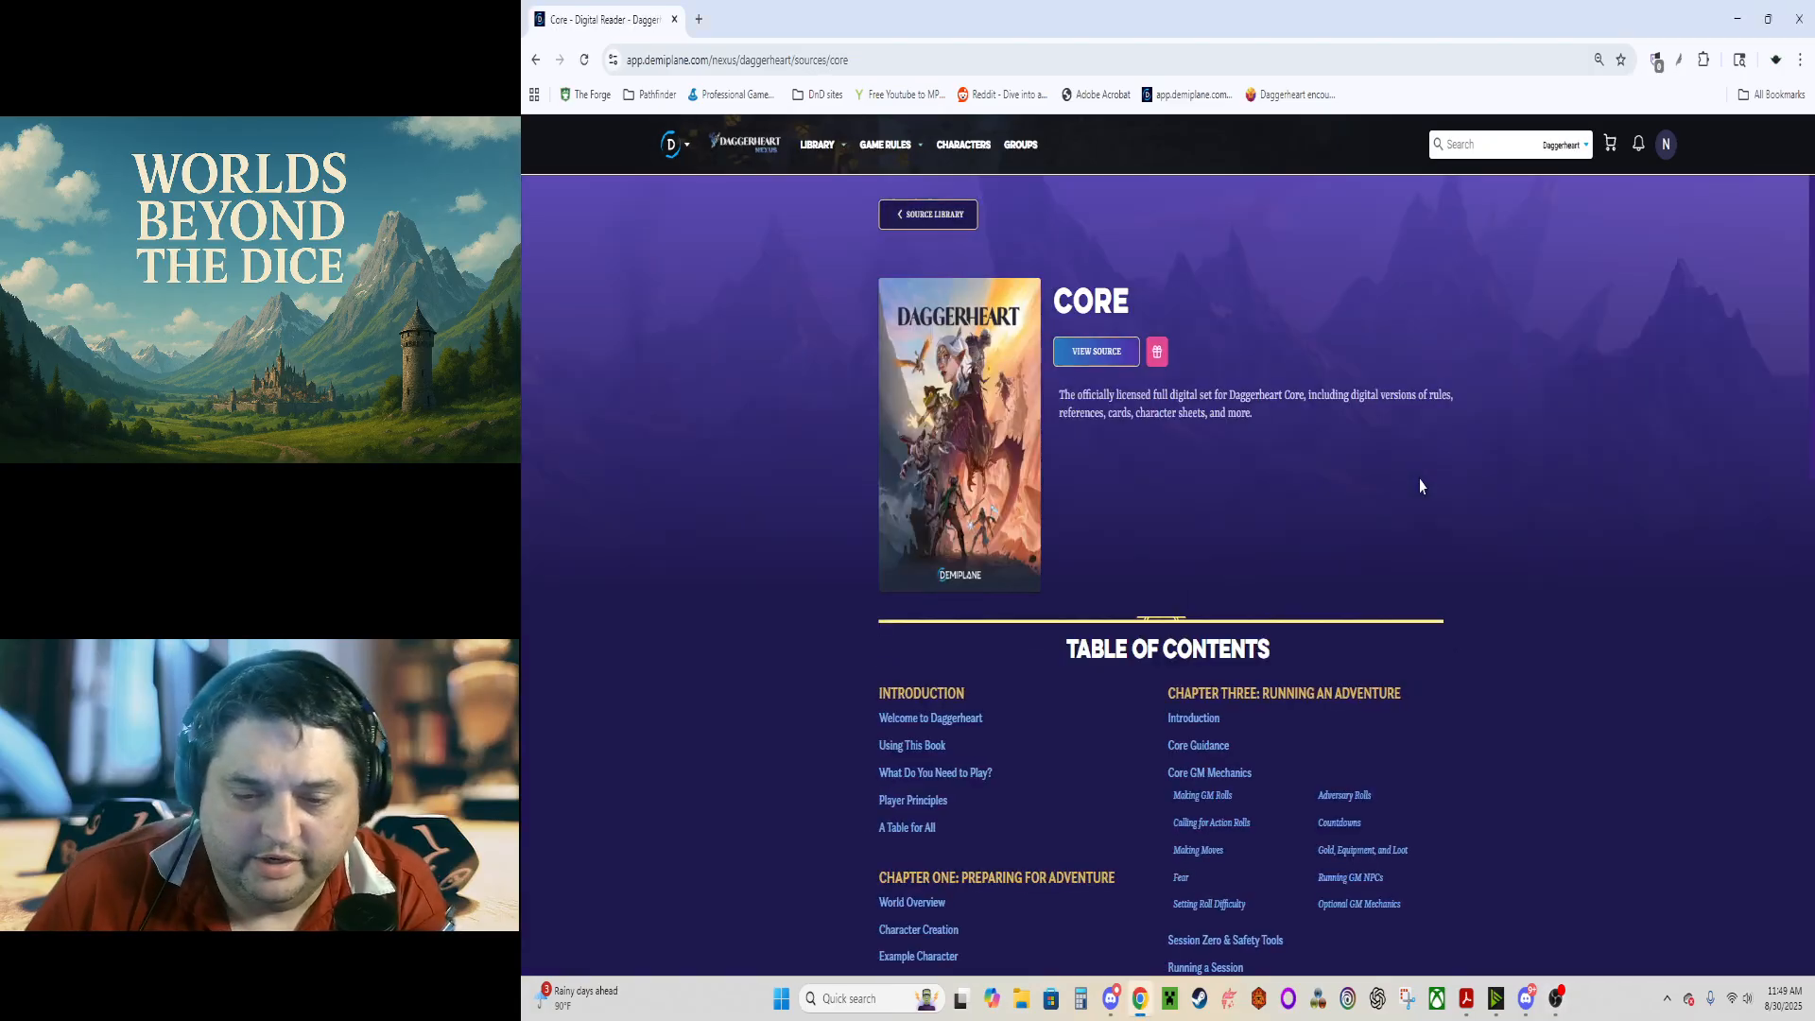
scroll(1420, 486, "down", 4)
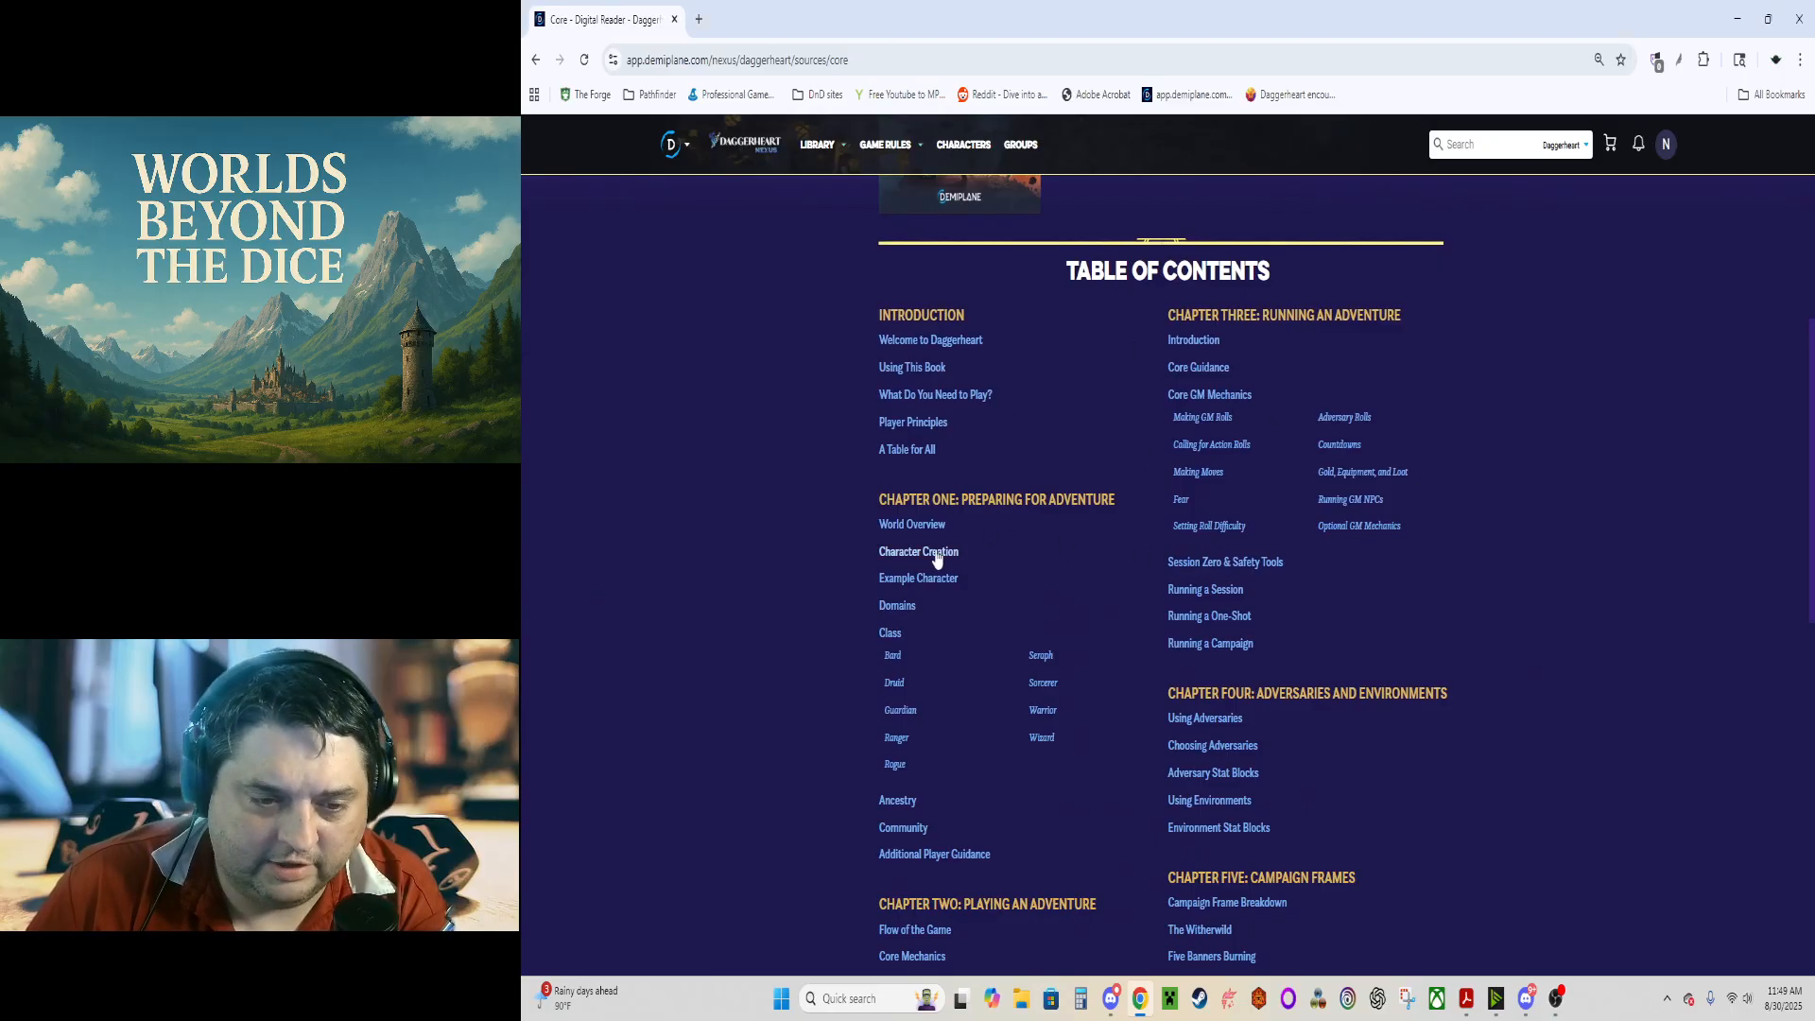
scroll(1190, 675, "down", 2)
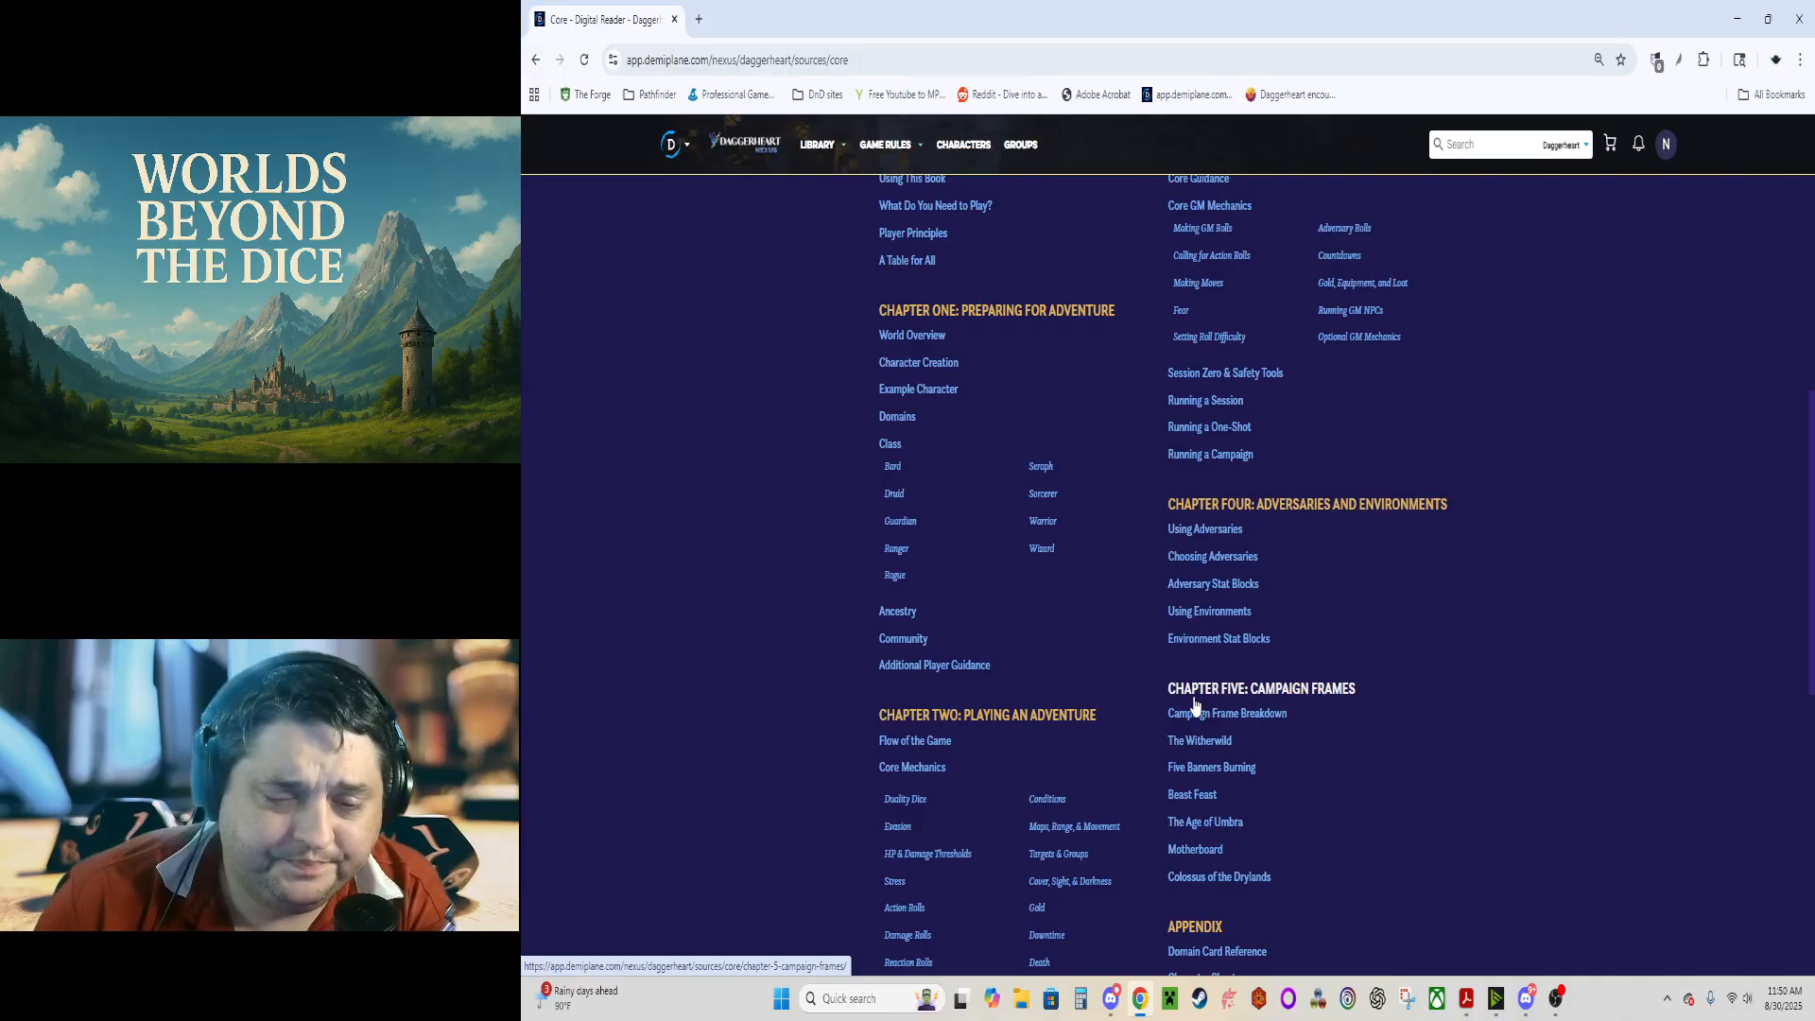
scroll(1194, 704, "up", 6)
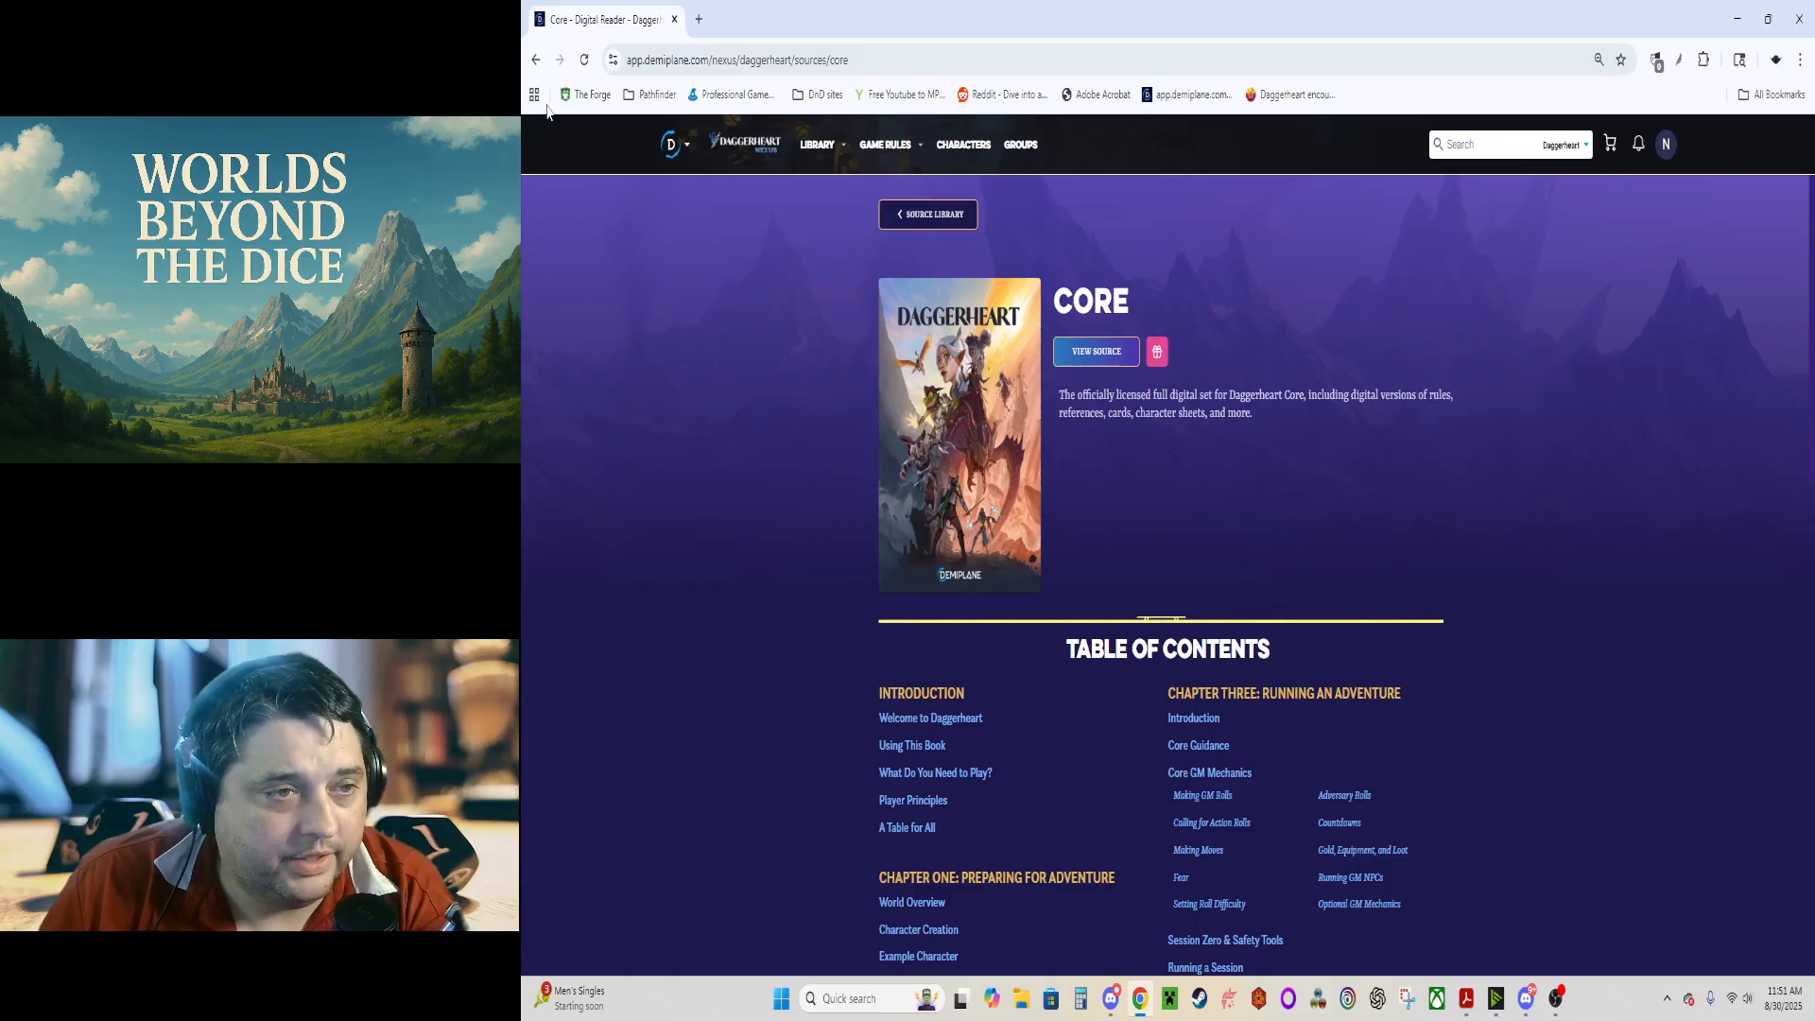
Step: Launch the "Witherwild 4pm saturday" game from The Forge and permanently dismiss the free content pack welcome along with the update notice
left_click(588, 94)
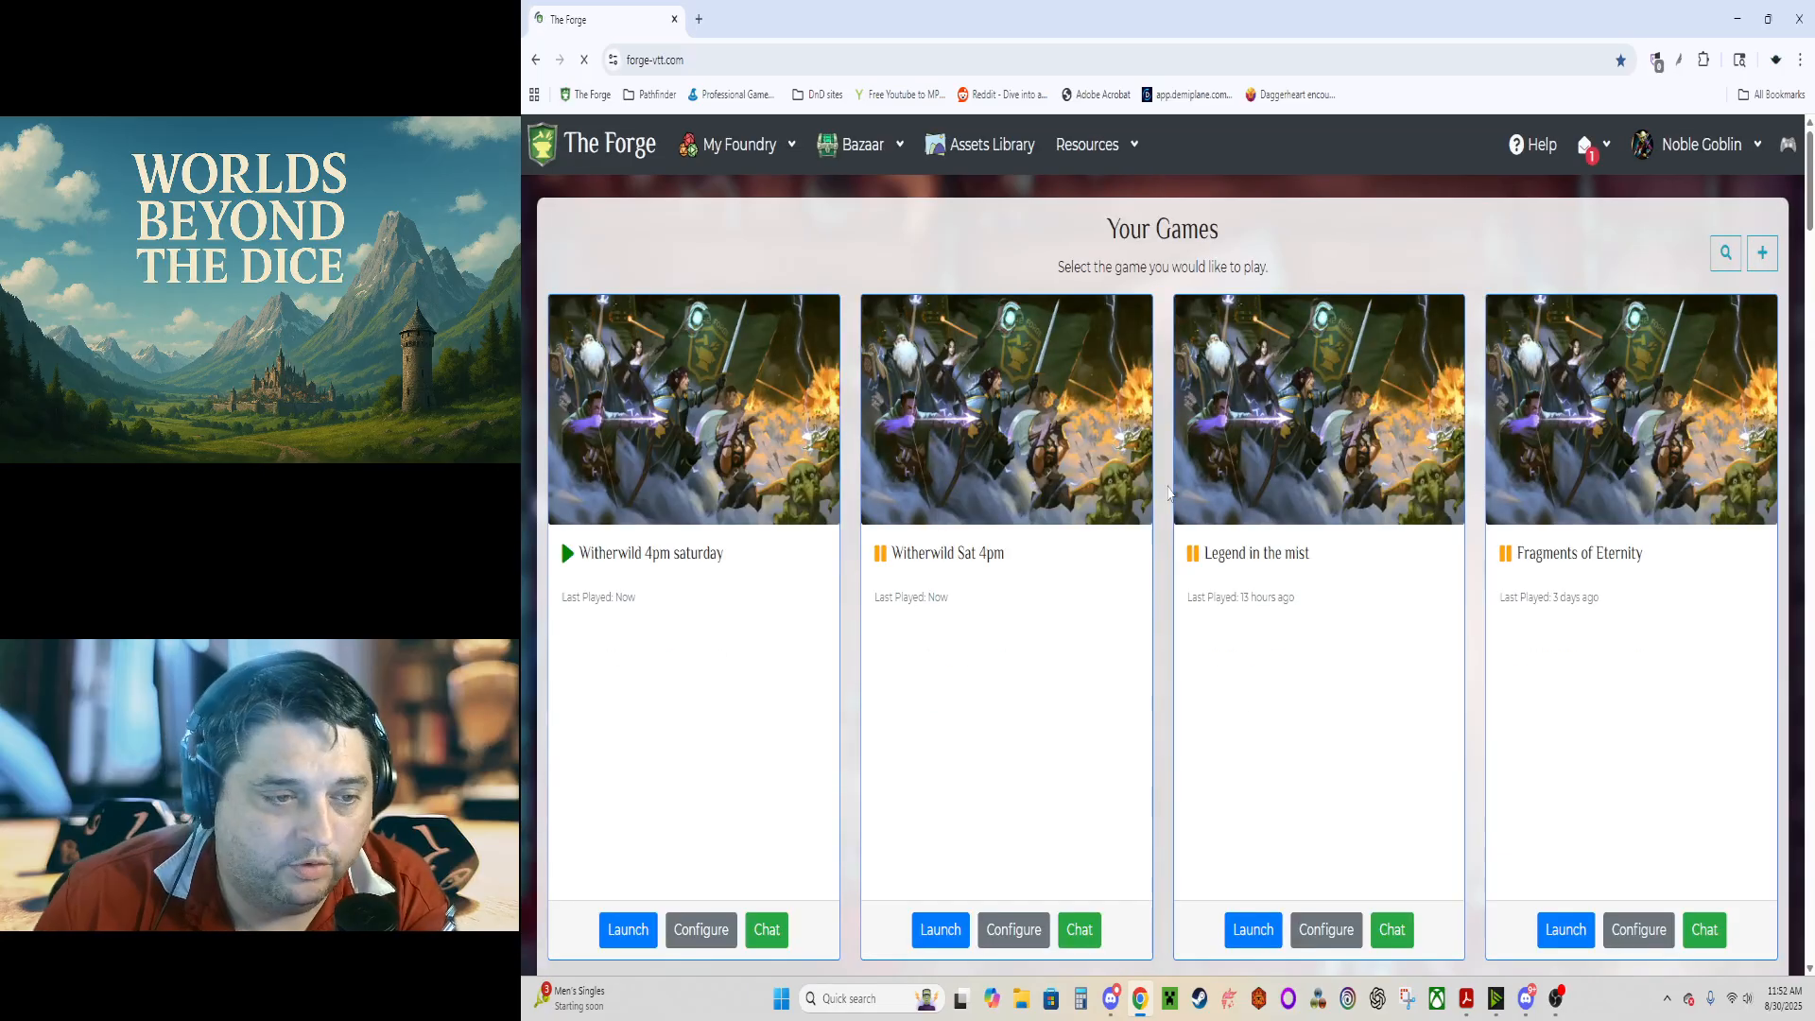
mouse_move(562, 544)
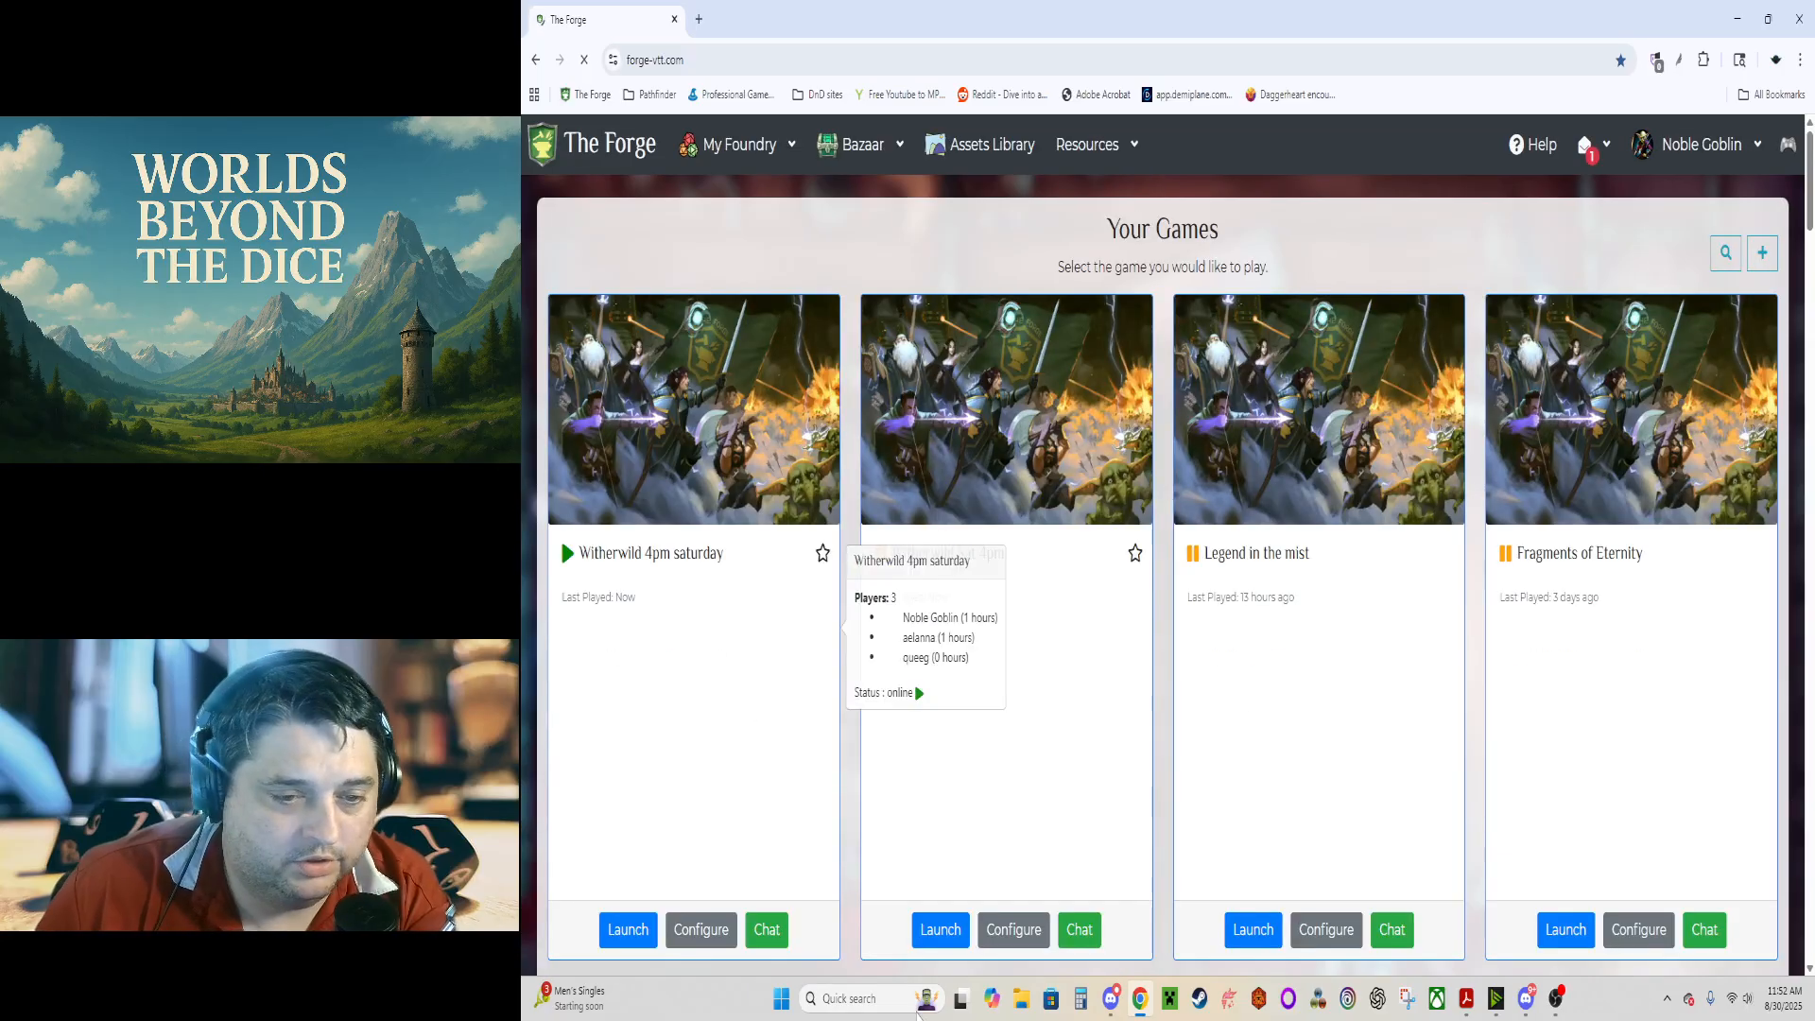
left_click(628, 930)
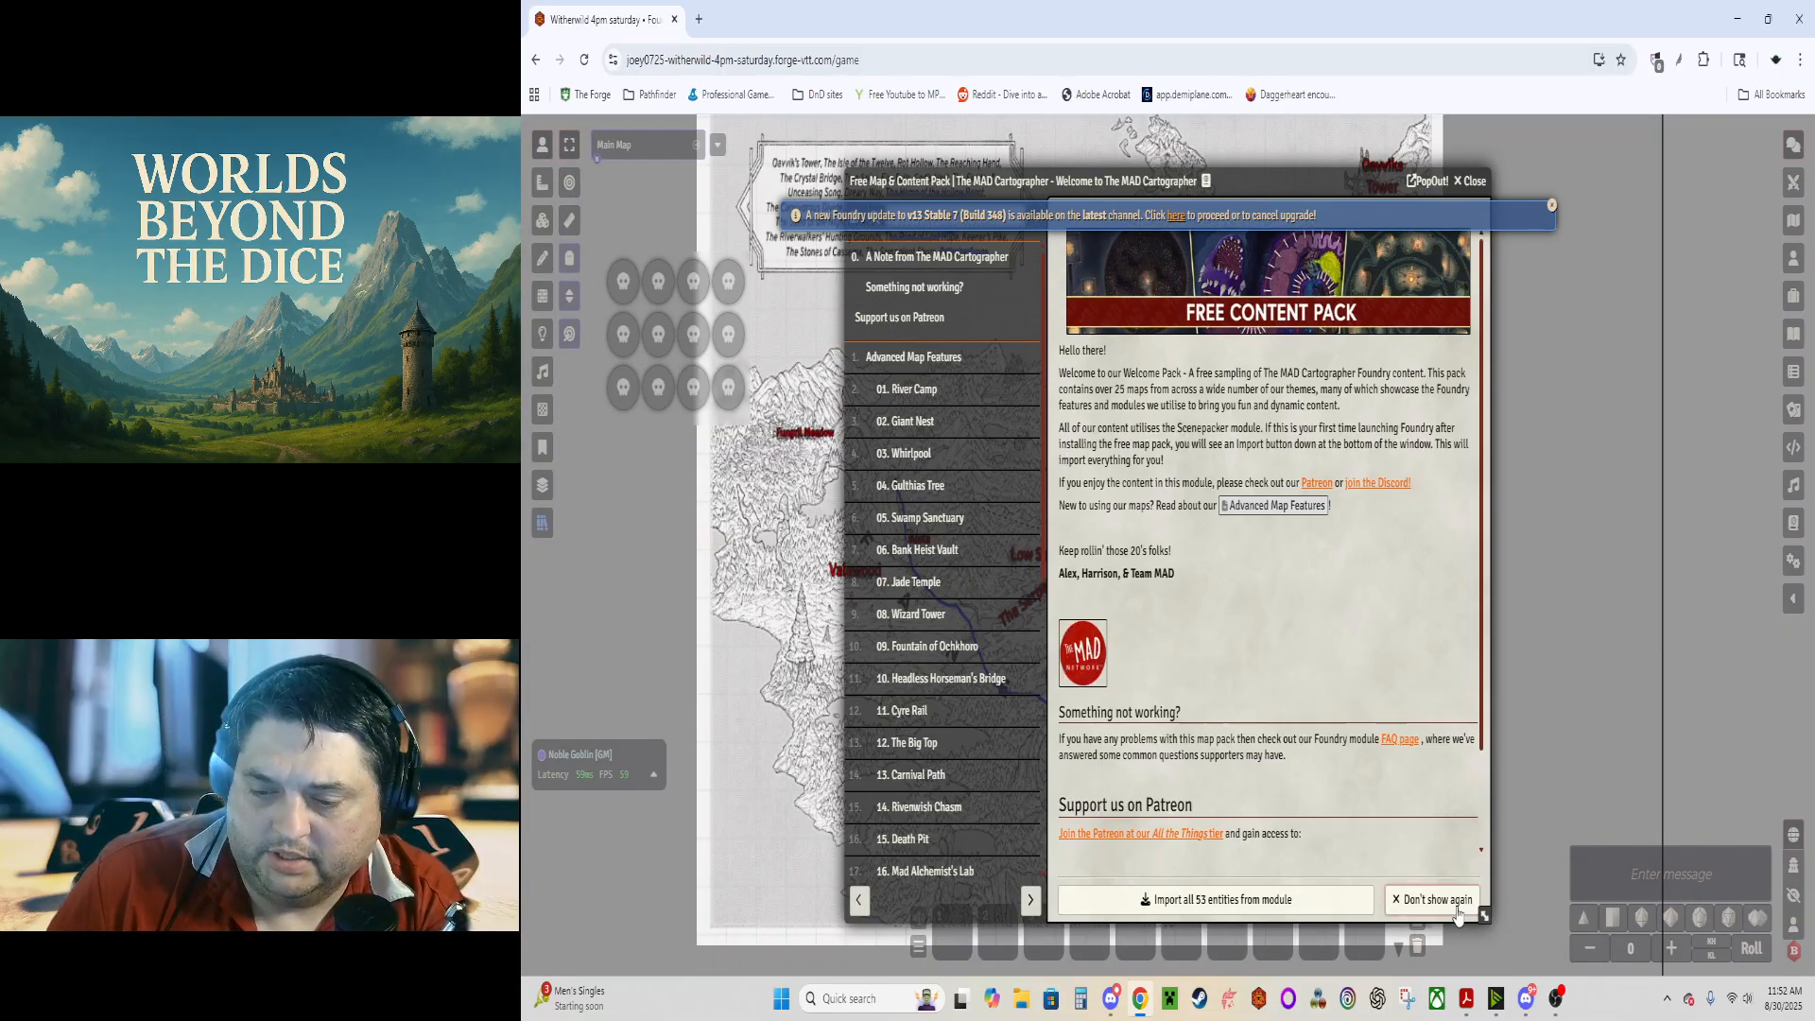
left_click(1458, 903)
left_click(1552, 205)
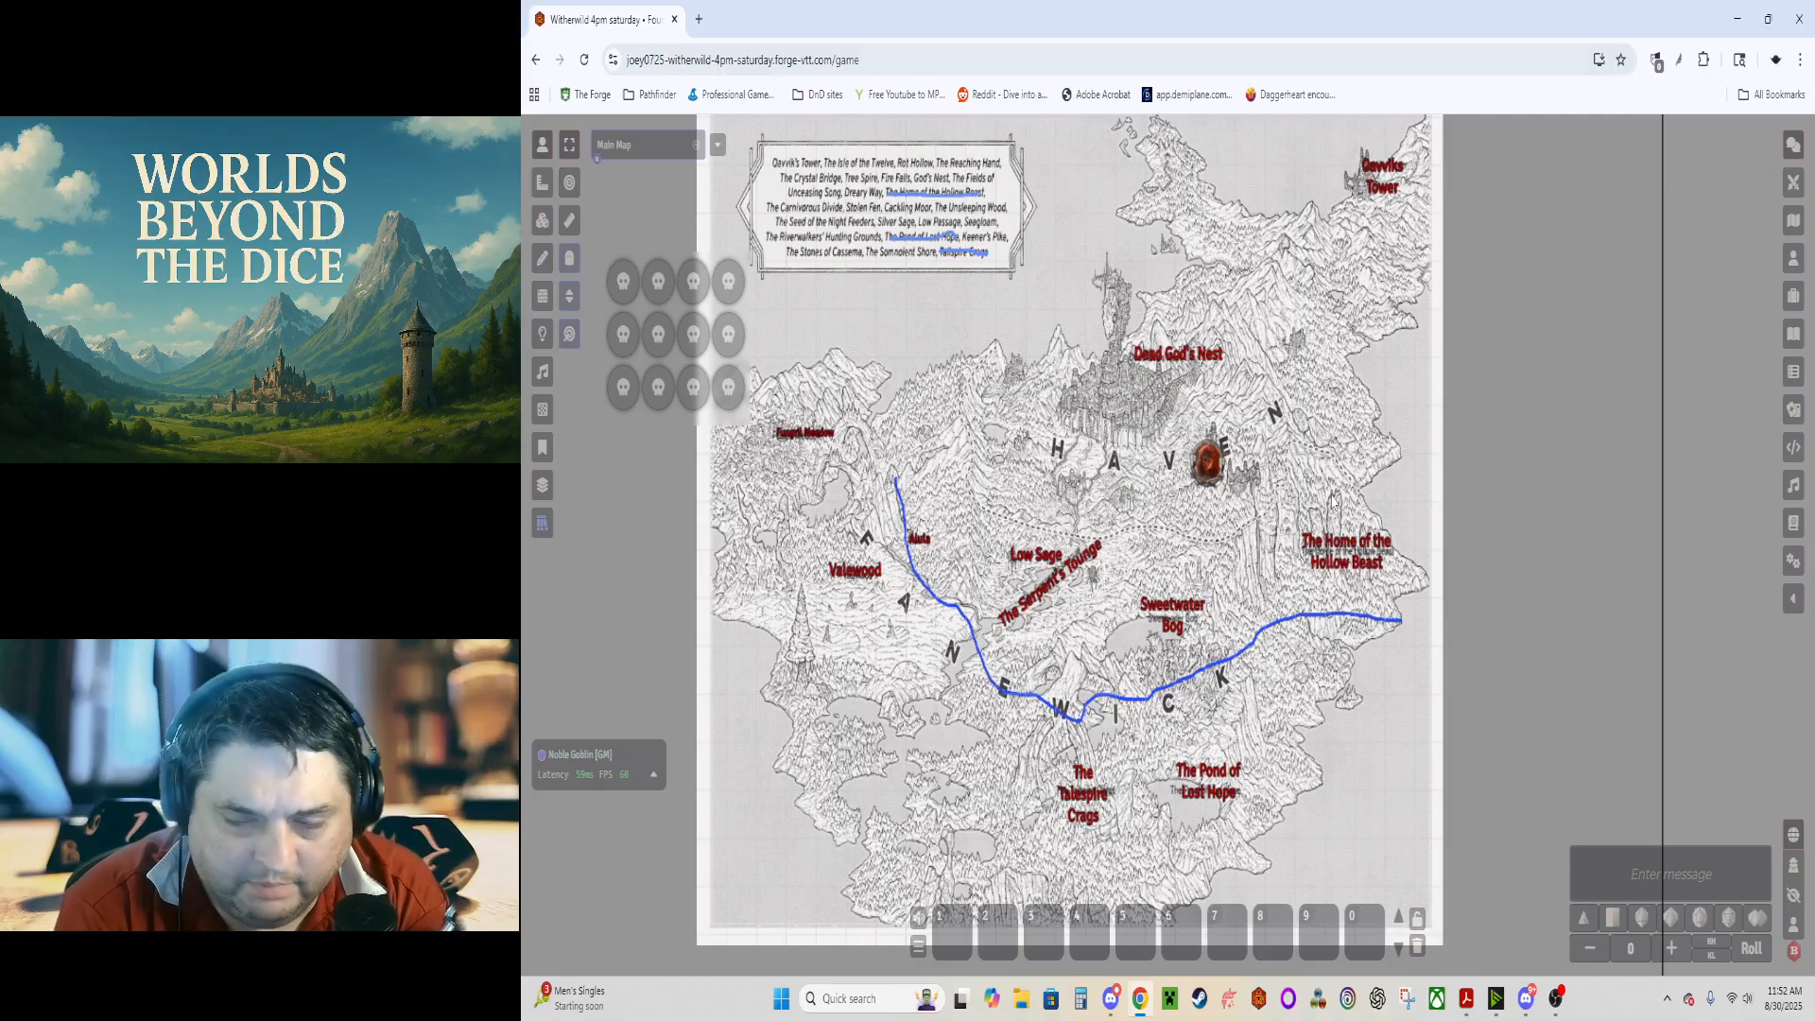
Step: Create a new actor of type Character named Rimek
left_click(1794, 258)
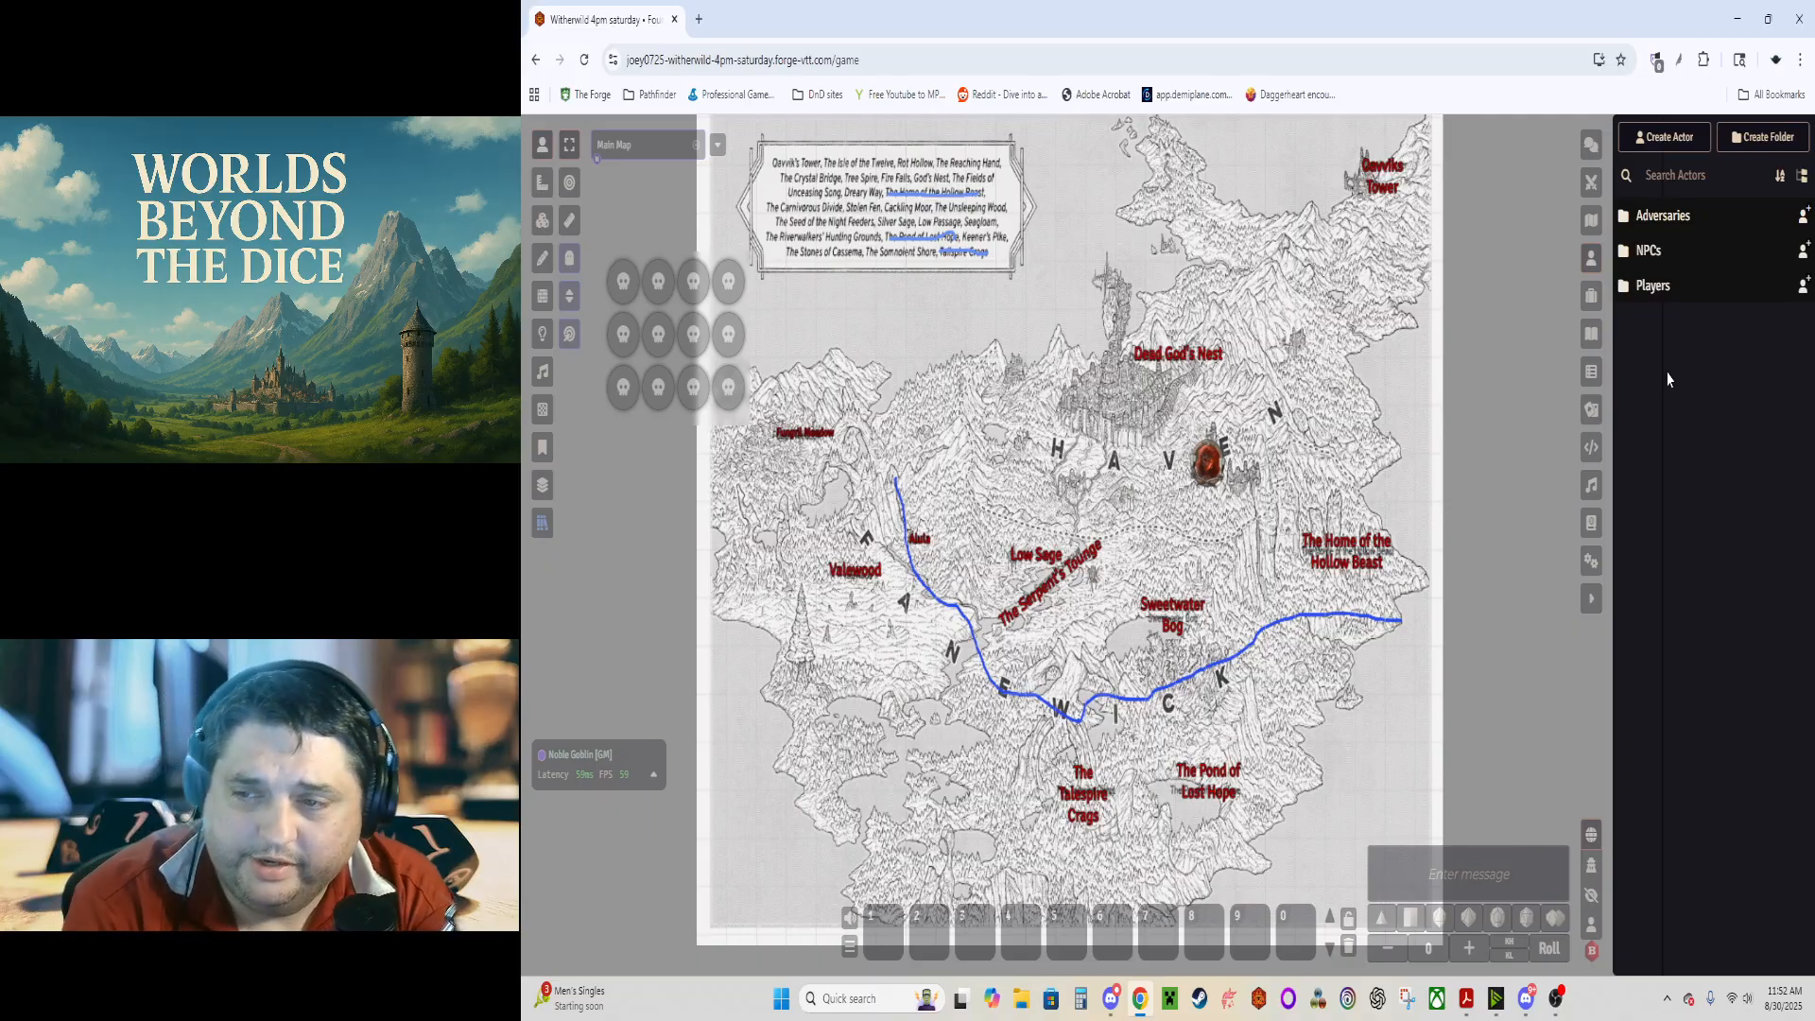
left_click(1664, 137)
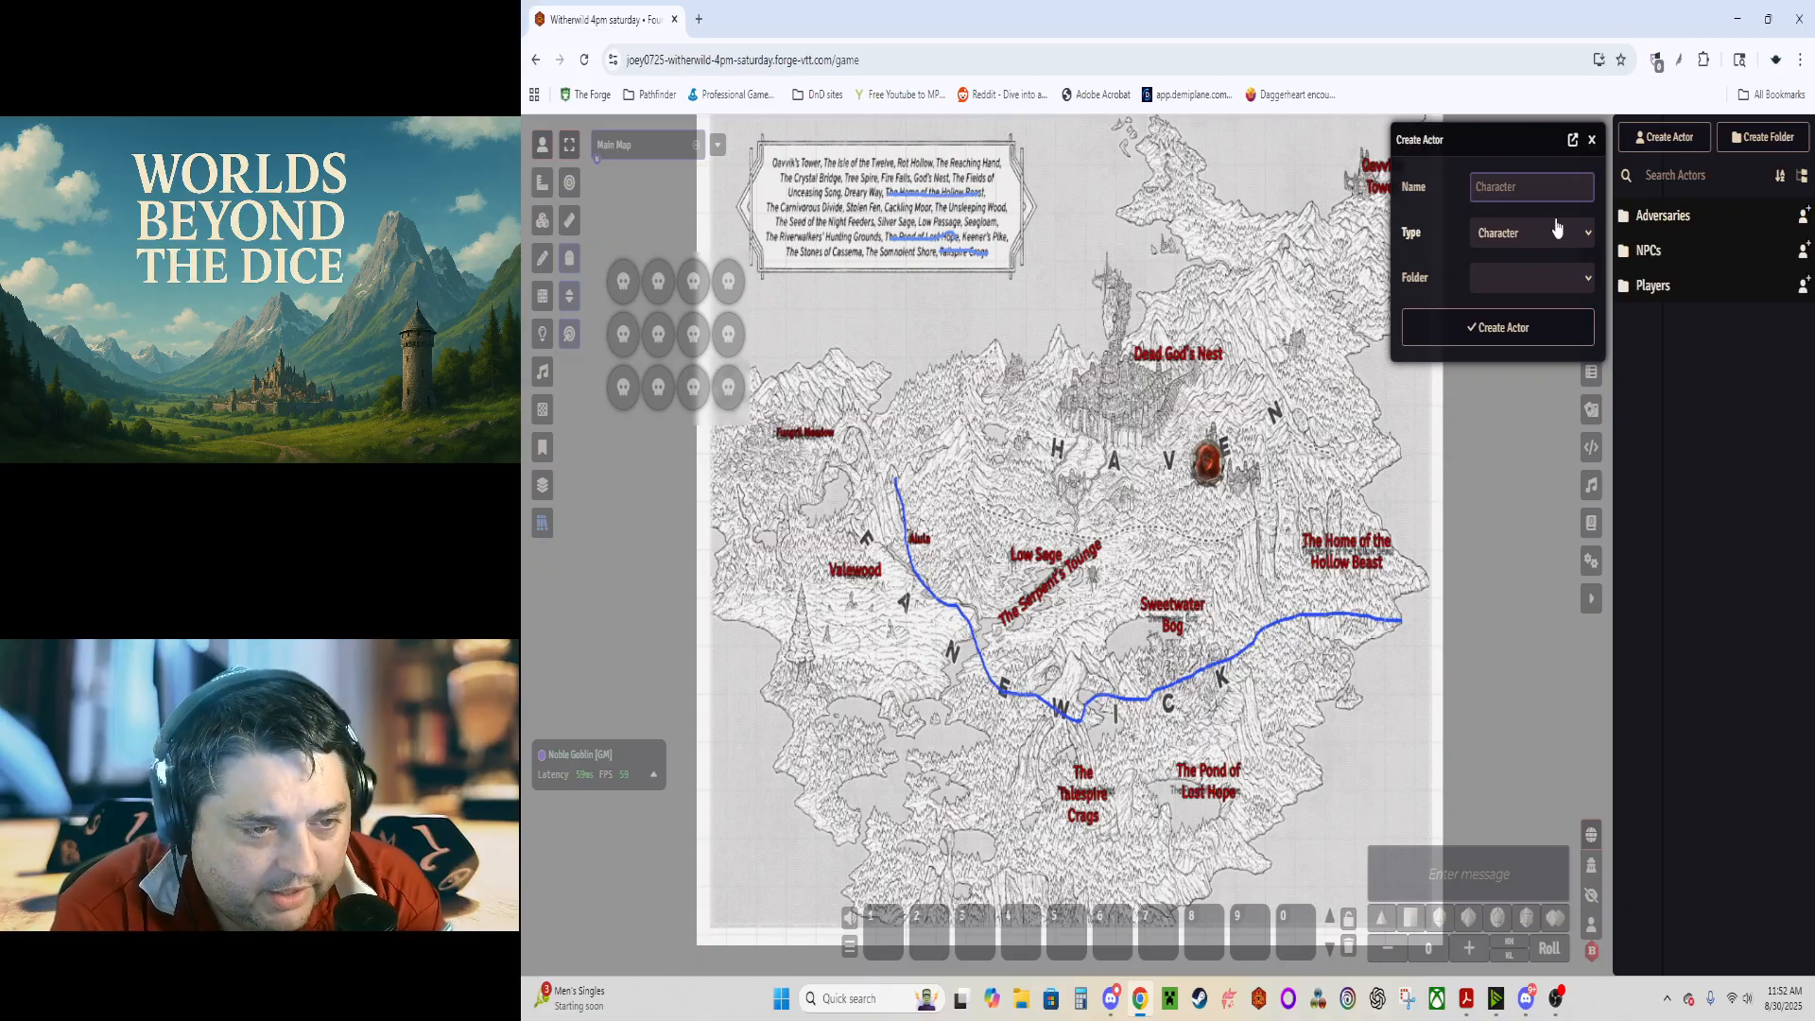
type("Rimek")
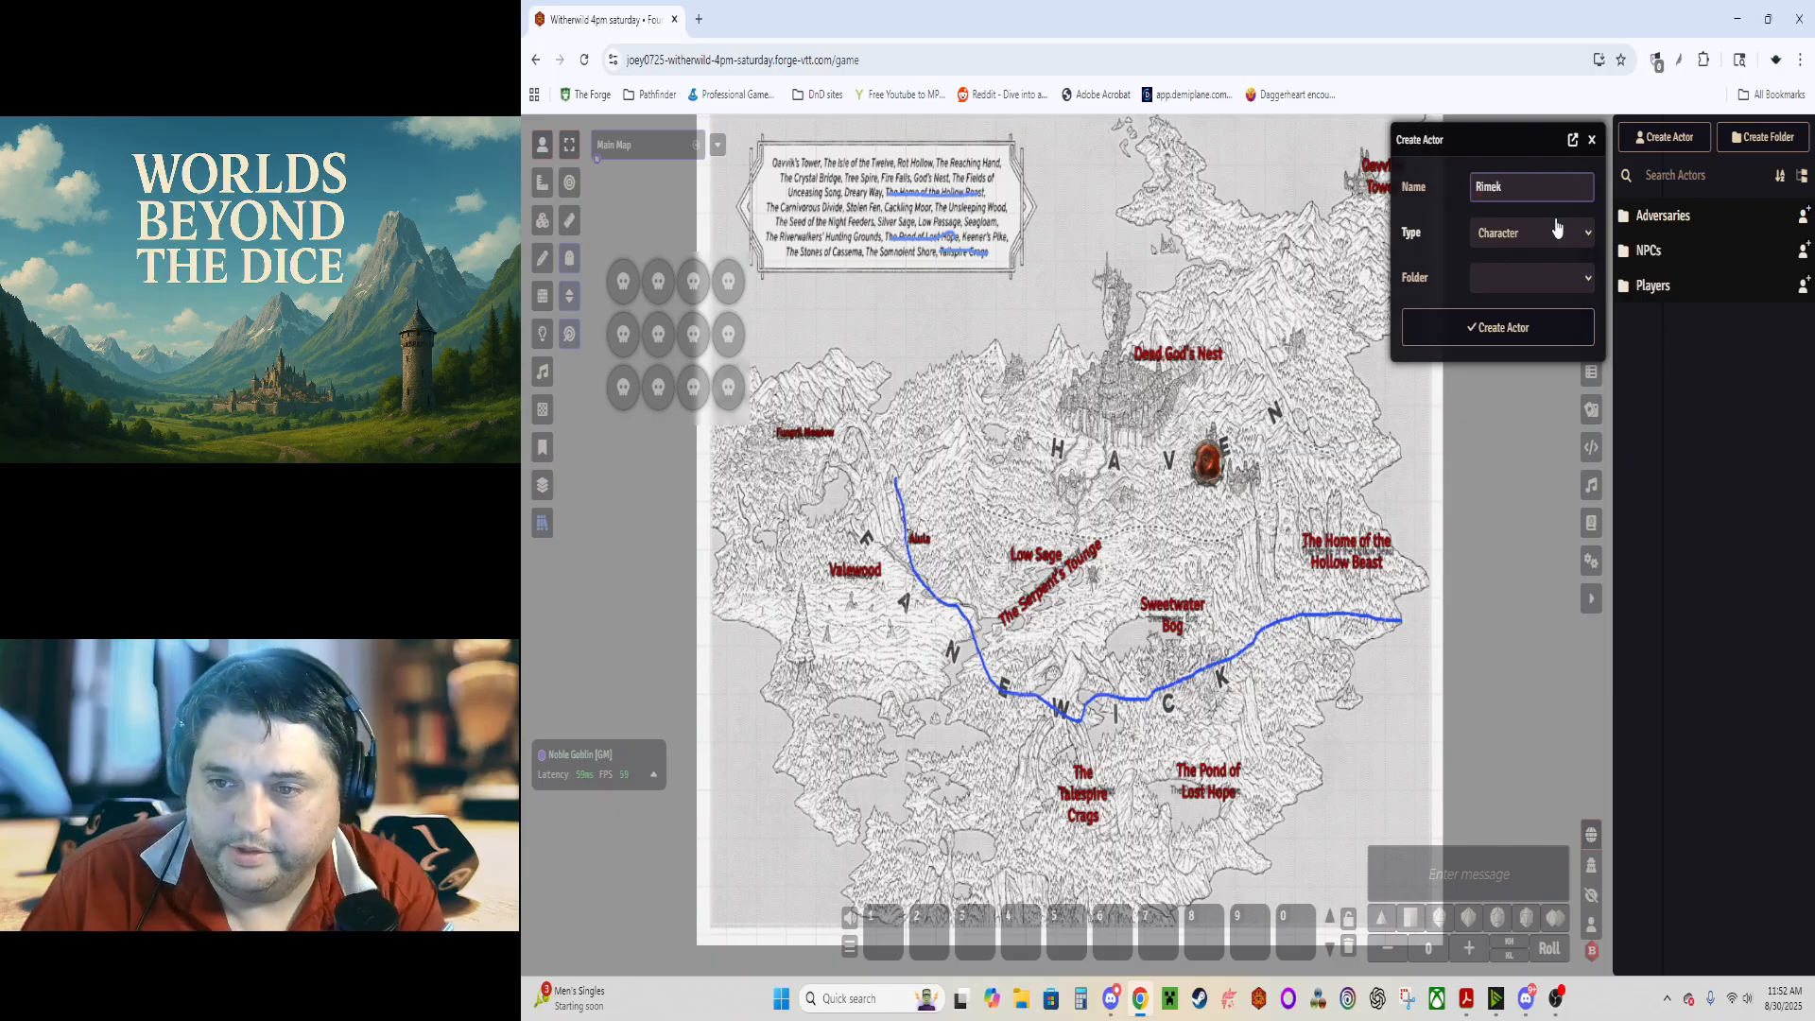
left_click(1513, 327)
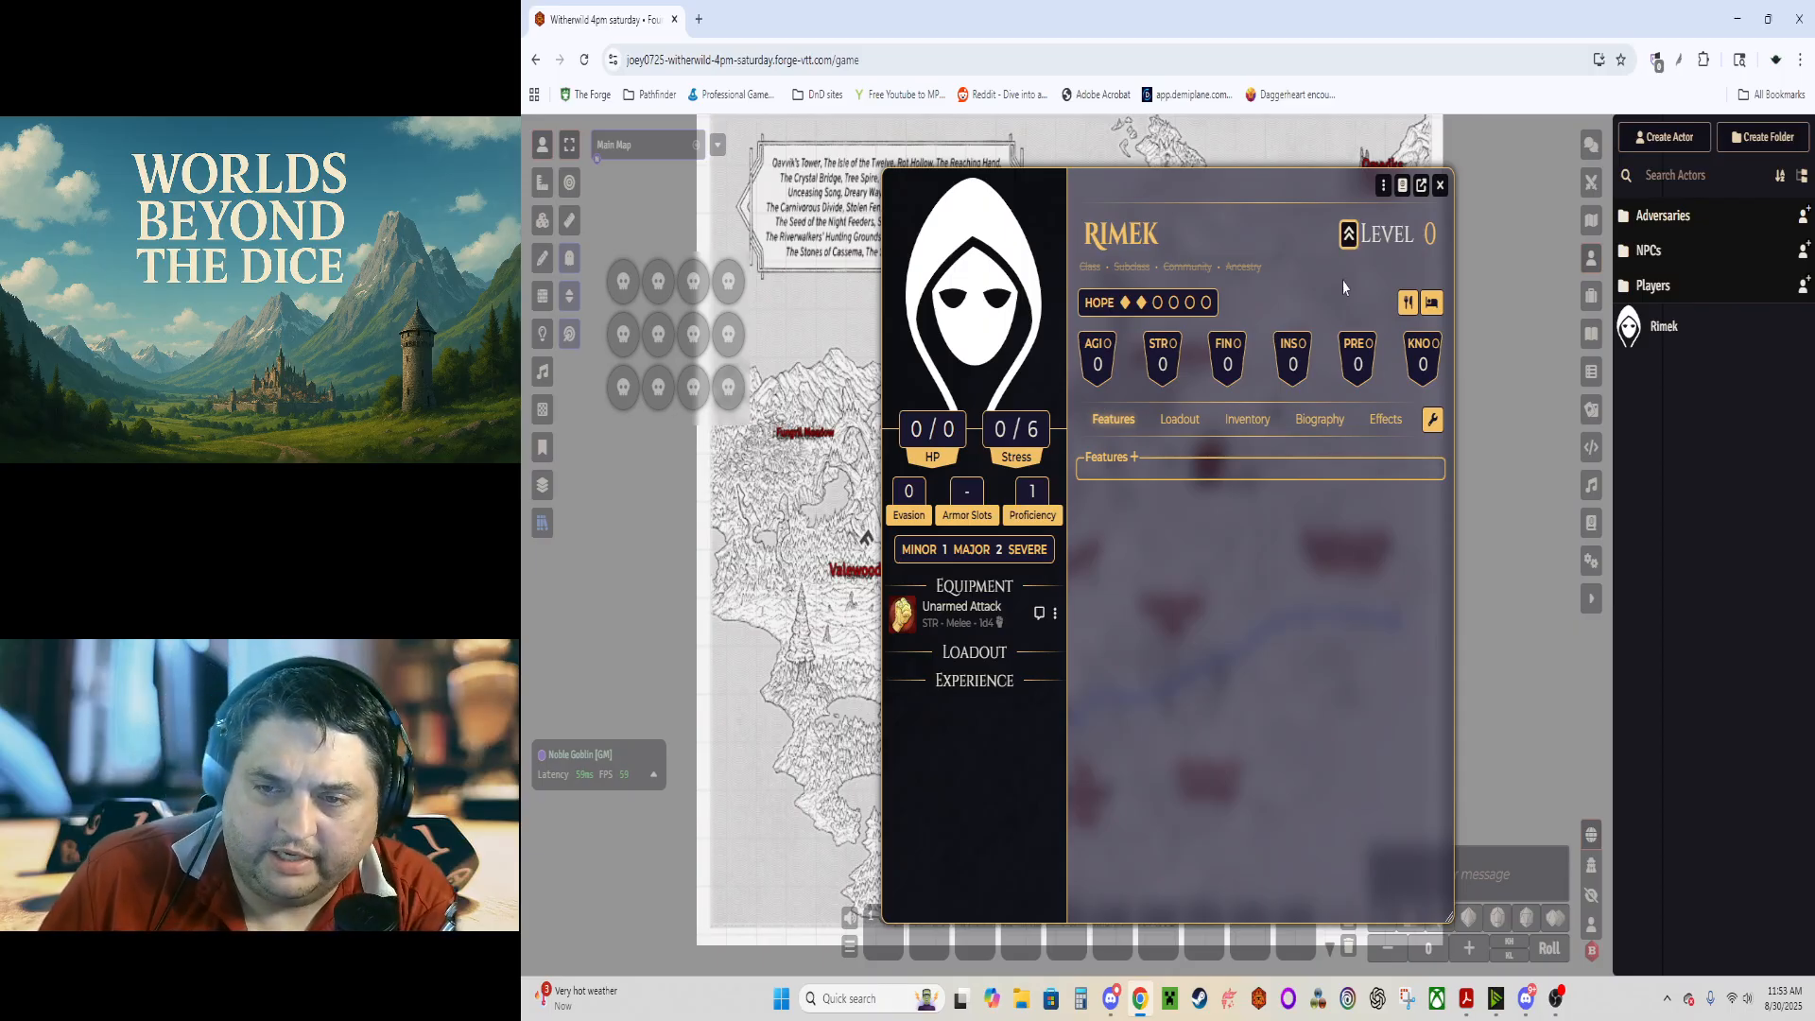
Step: Start Rimek's character setup and switch Mixed Ancestry on and back off
left_click(1349, 237)
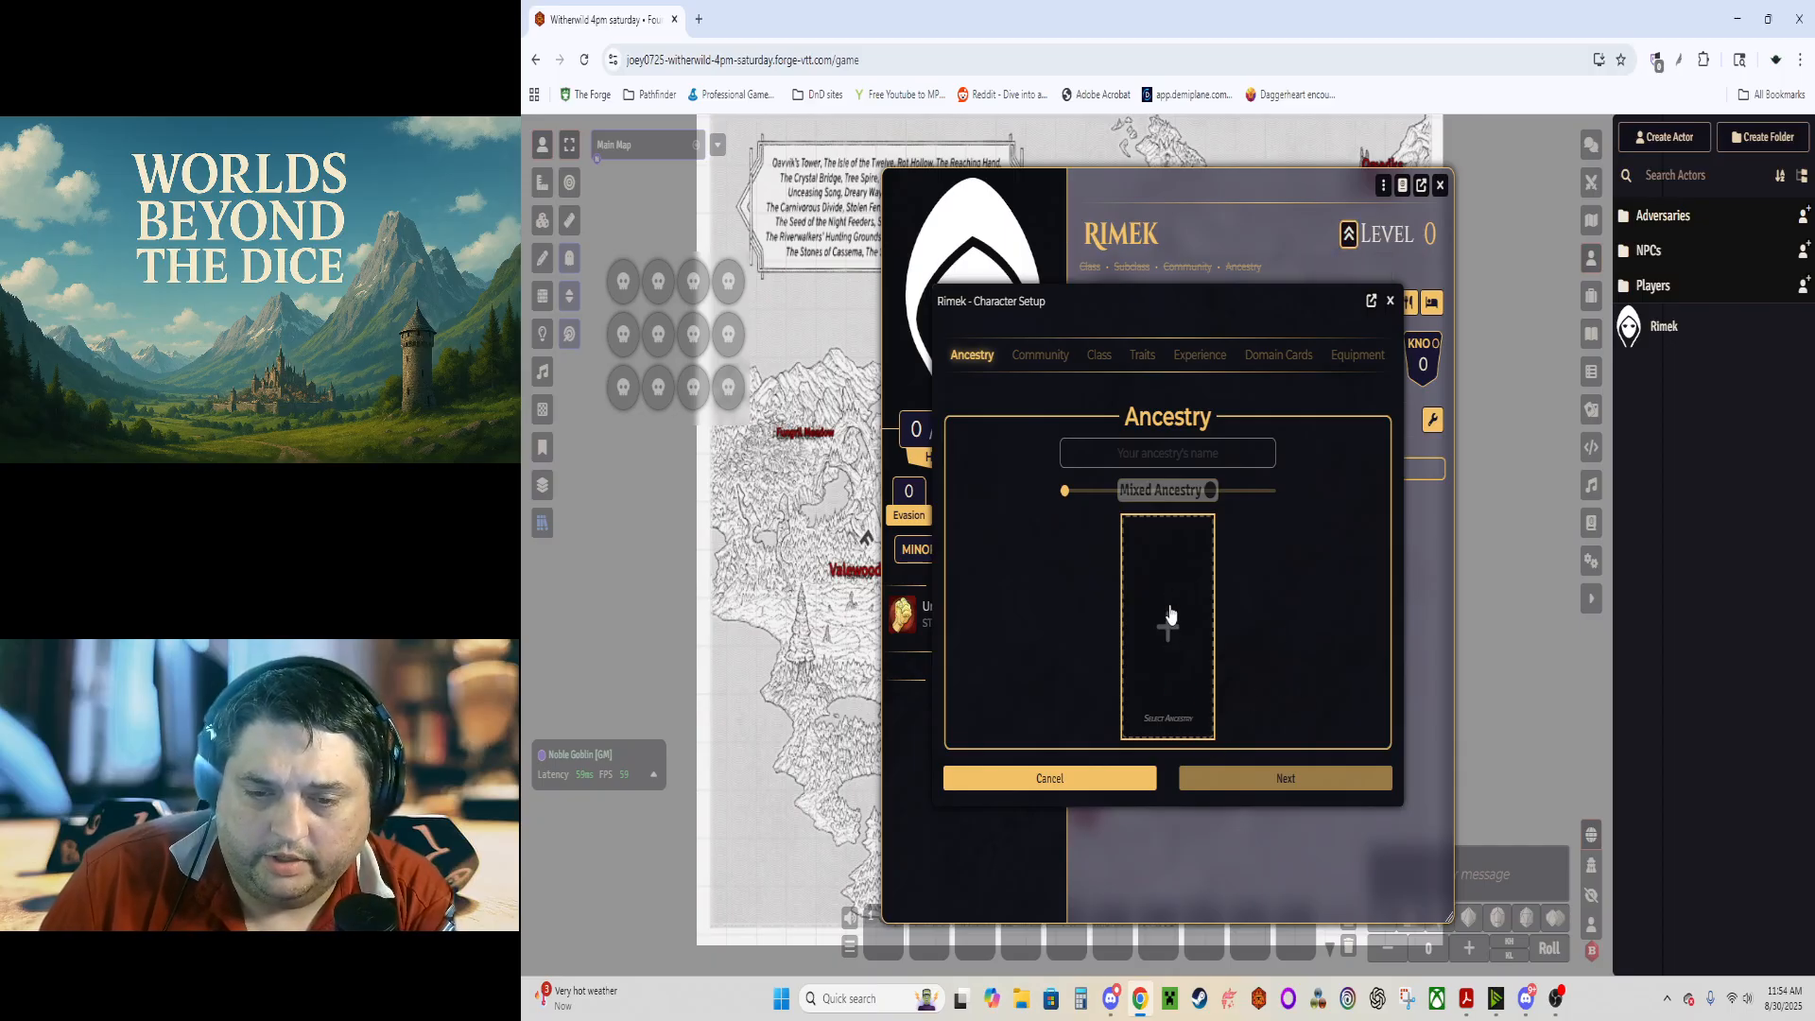
left_click(1210, 491)
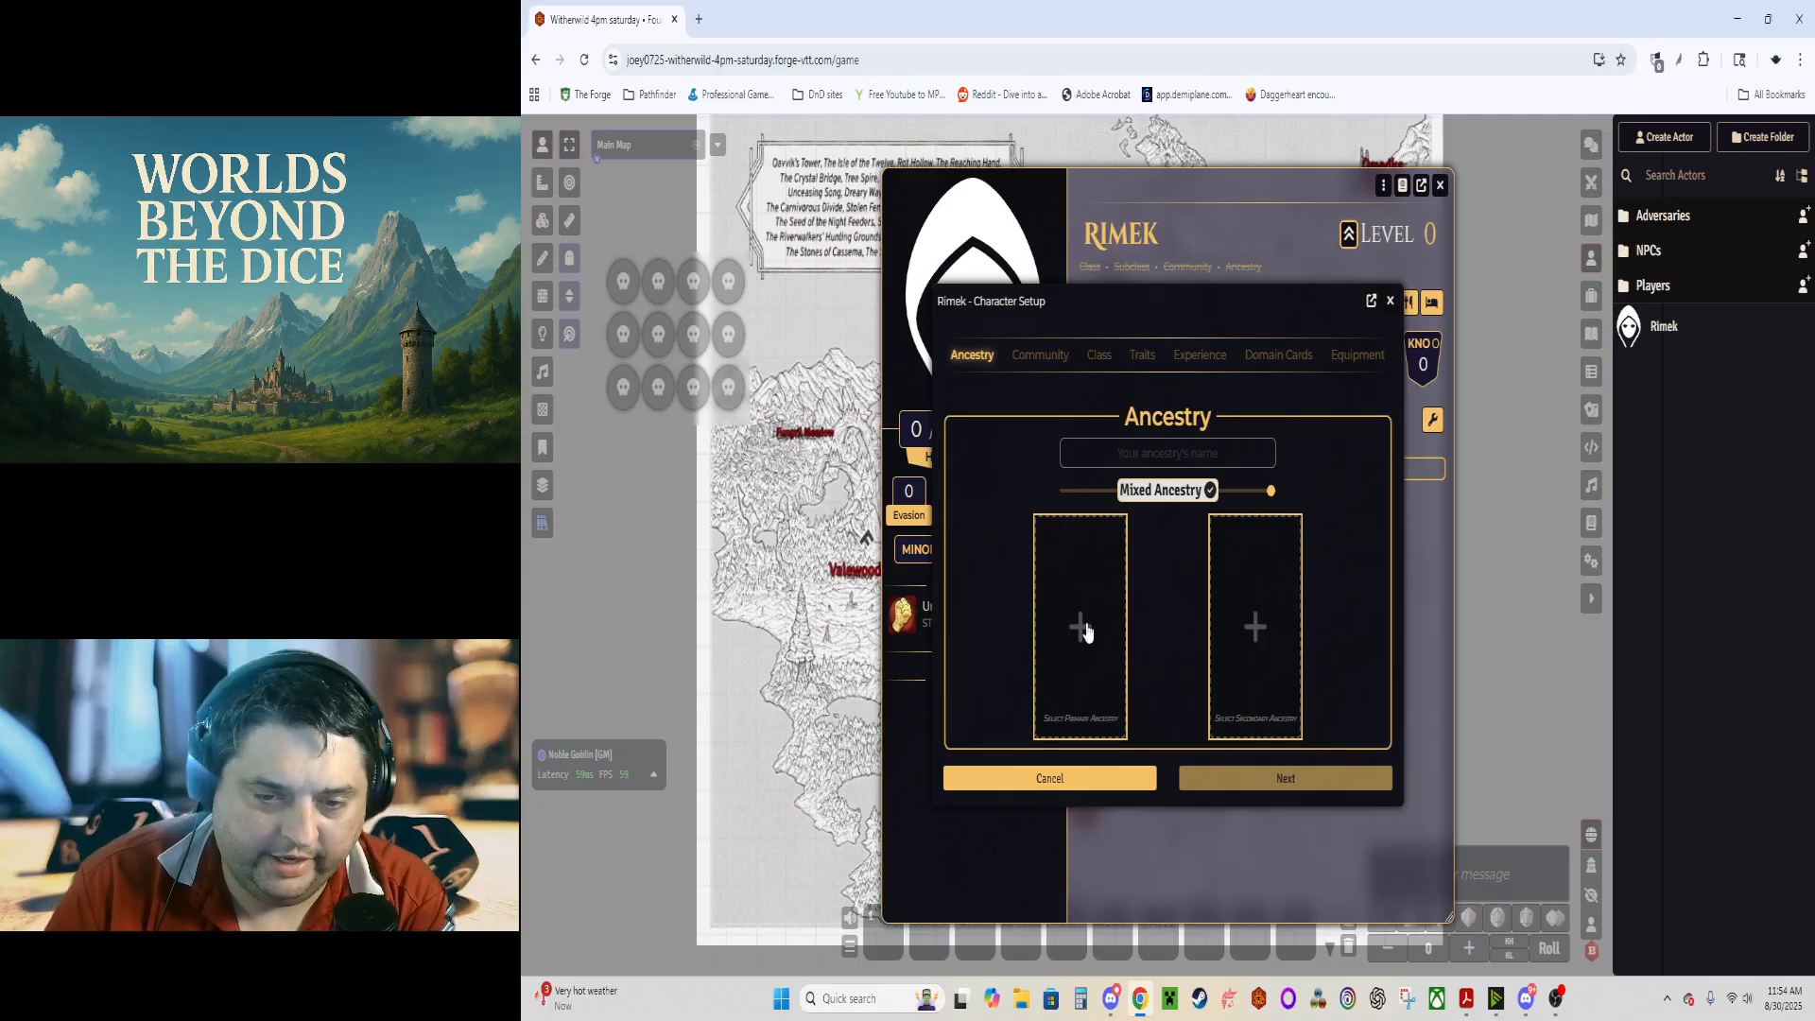
left_click(1156, 503)
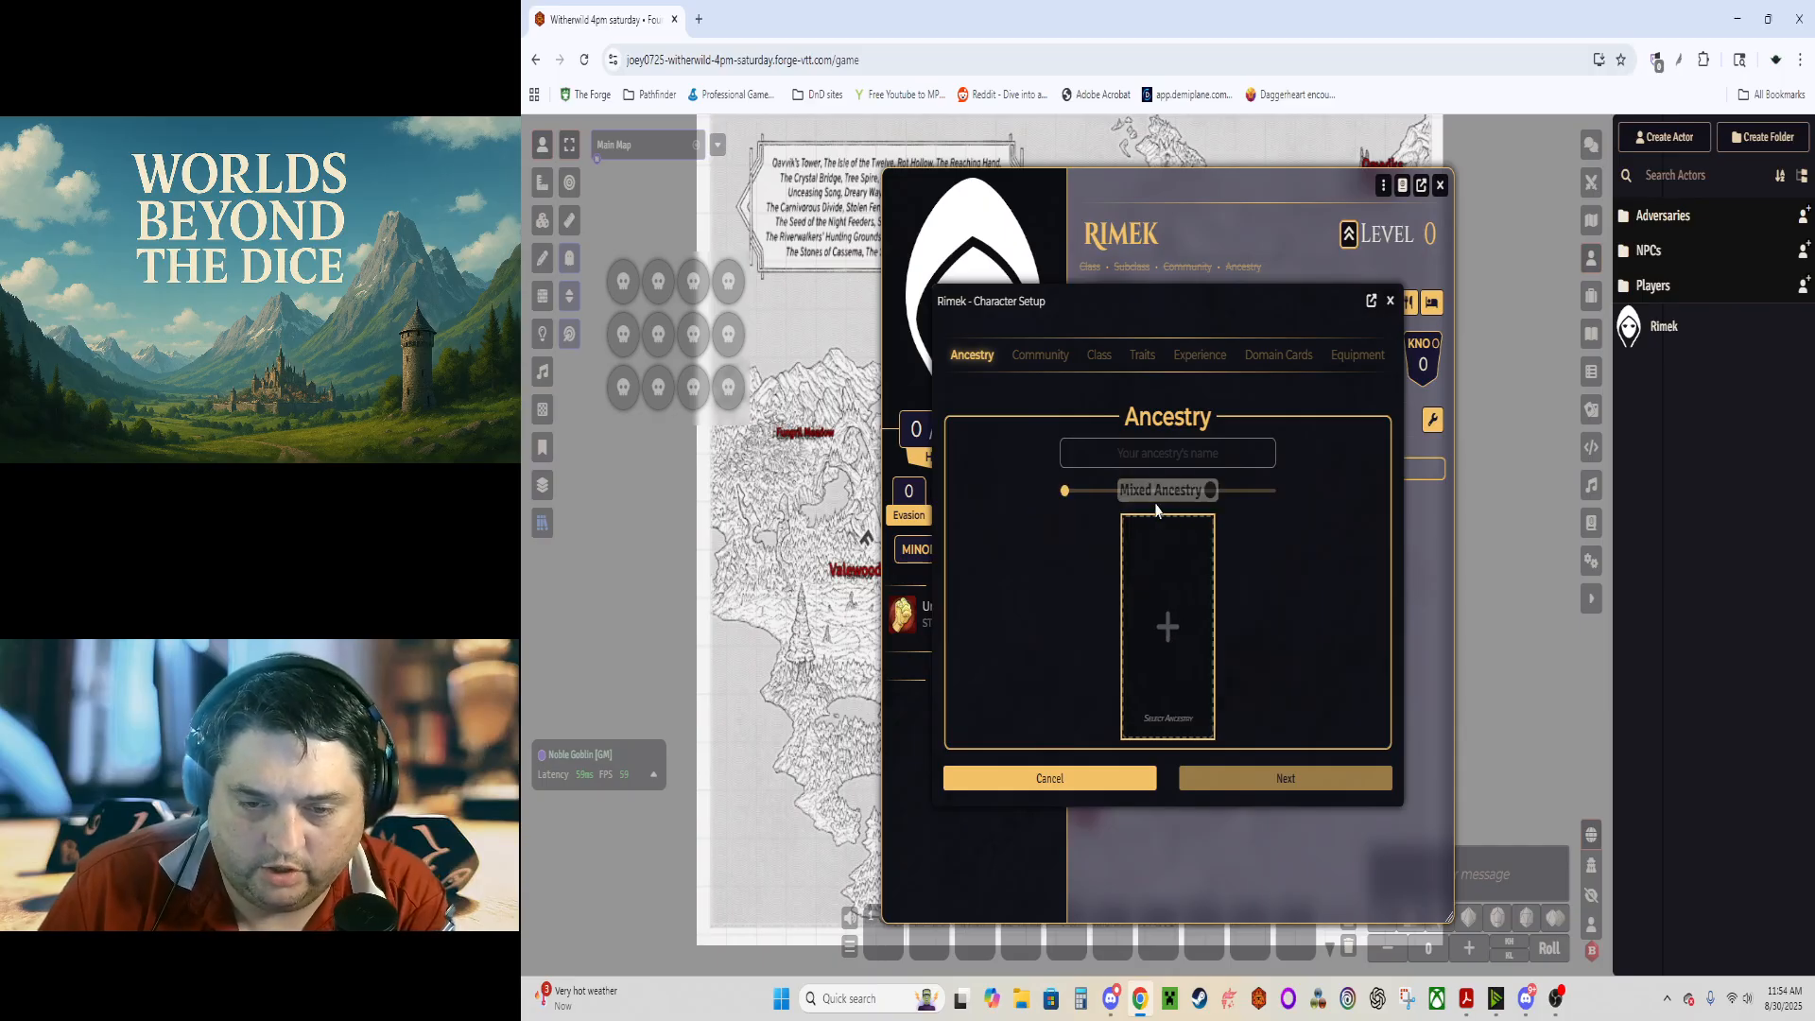
Step: Browse the available ancestries and read the Clank and Drakona descriptions
left_click(1169, 630)
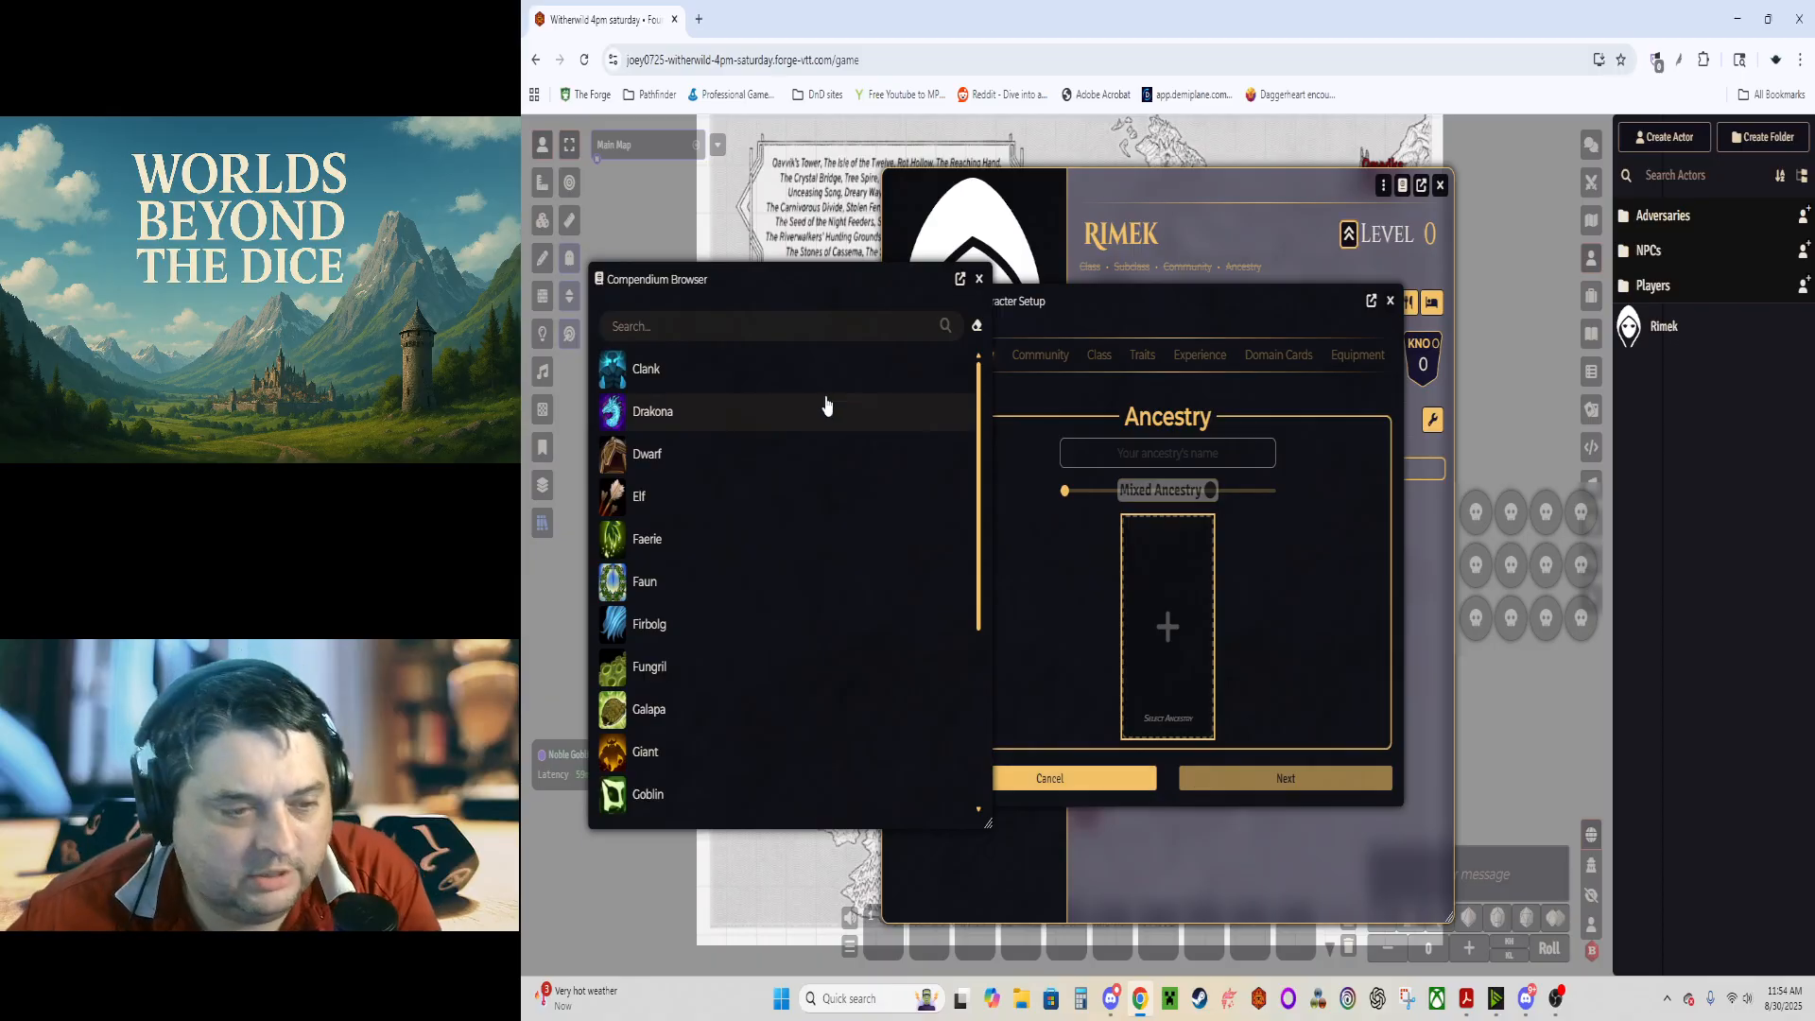
scroll(771, 421, "down", 3)
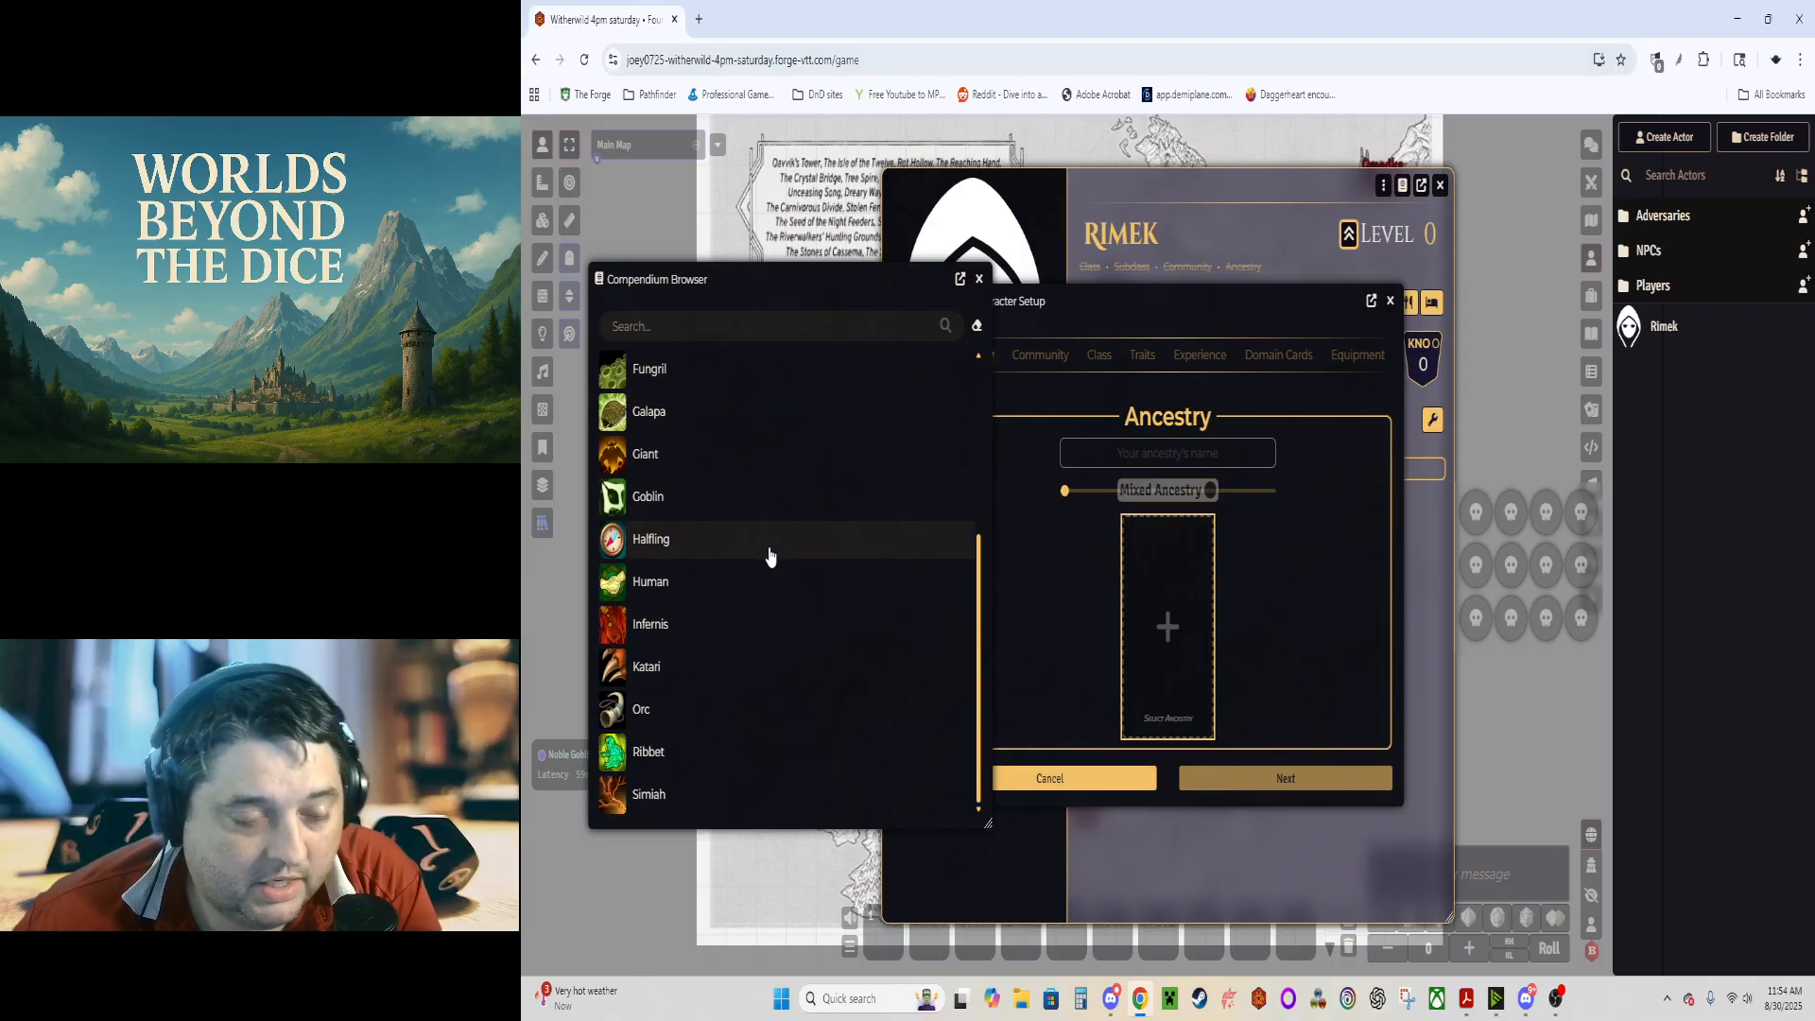
scroll(770, 556, "up", 3)
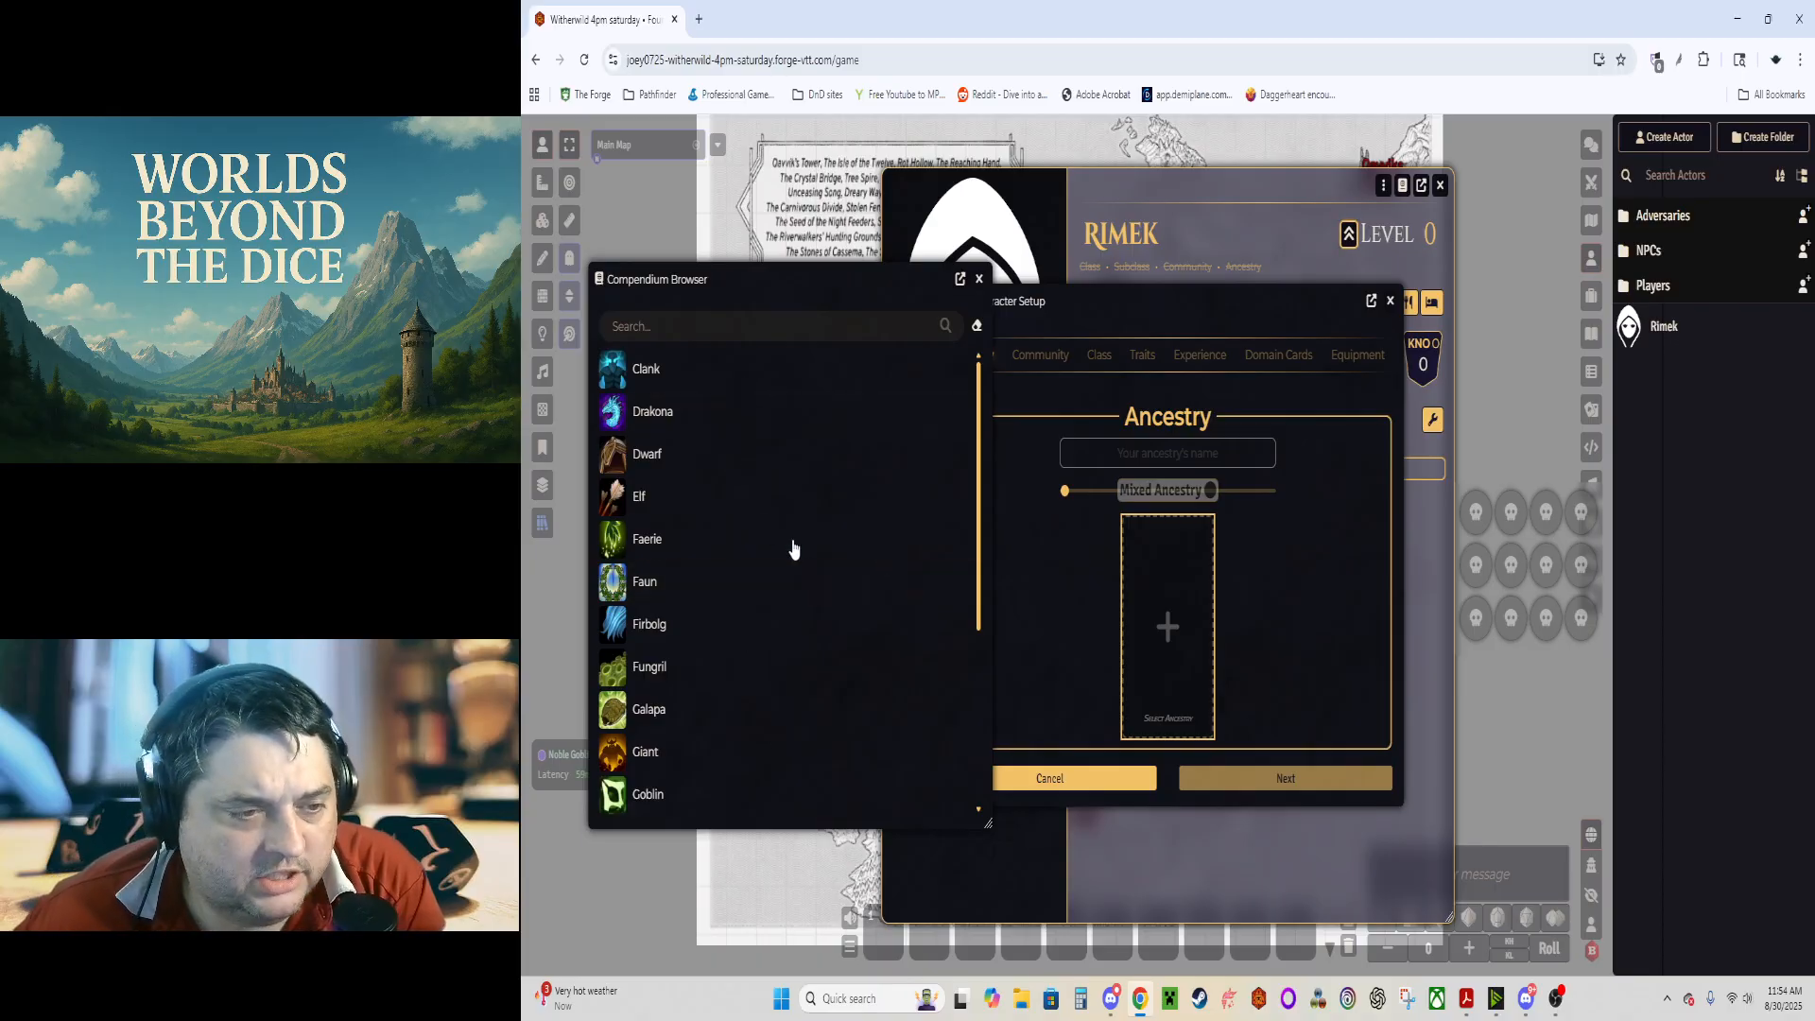
left_click(659, 370)
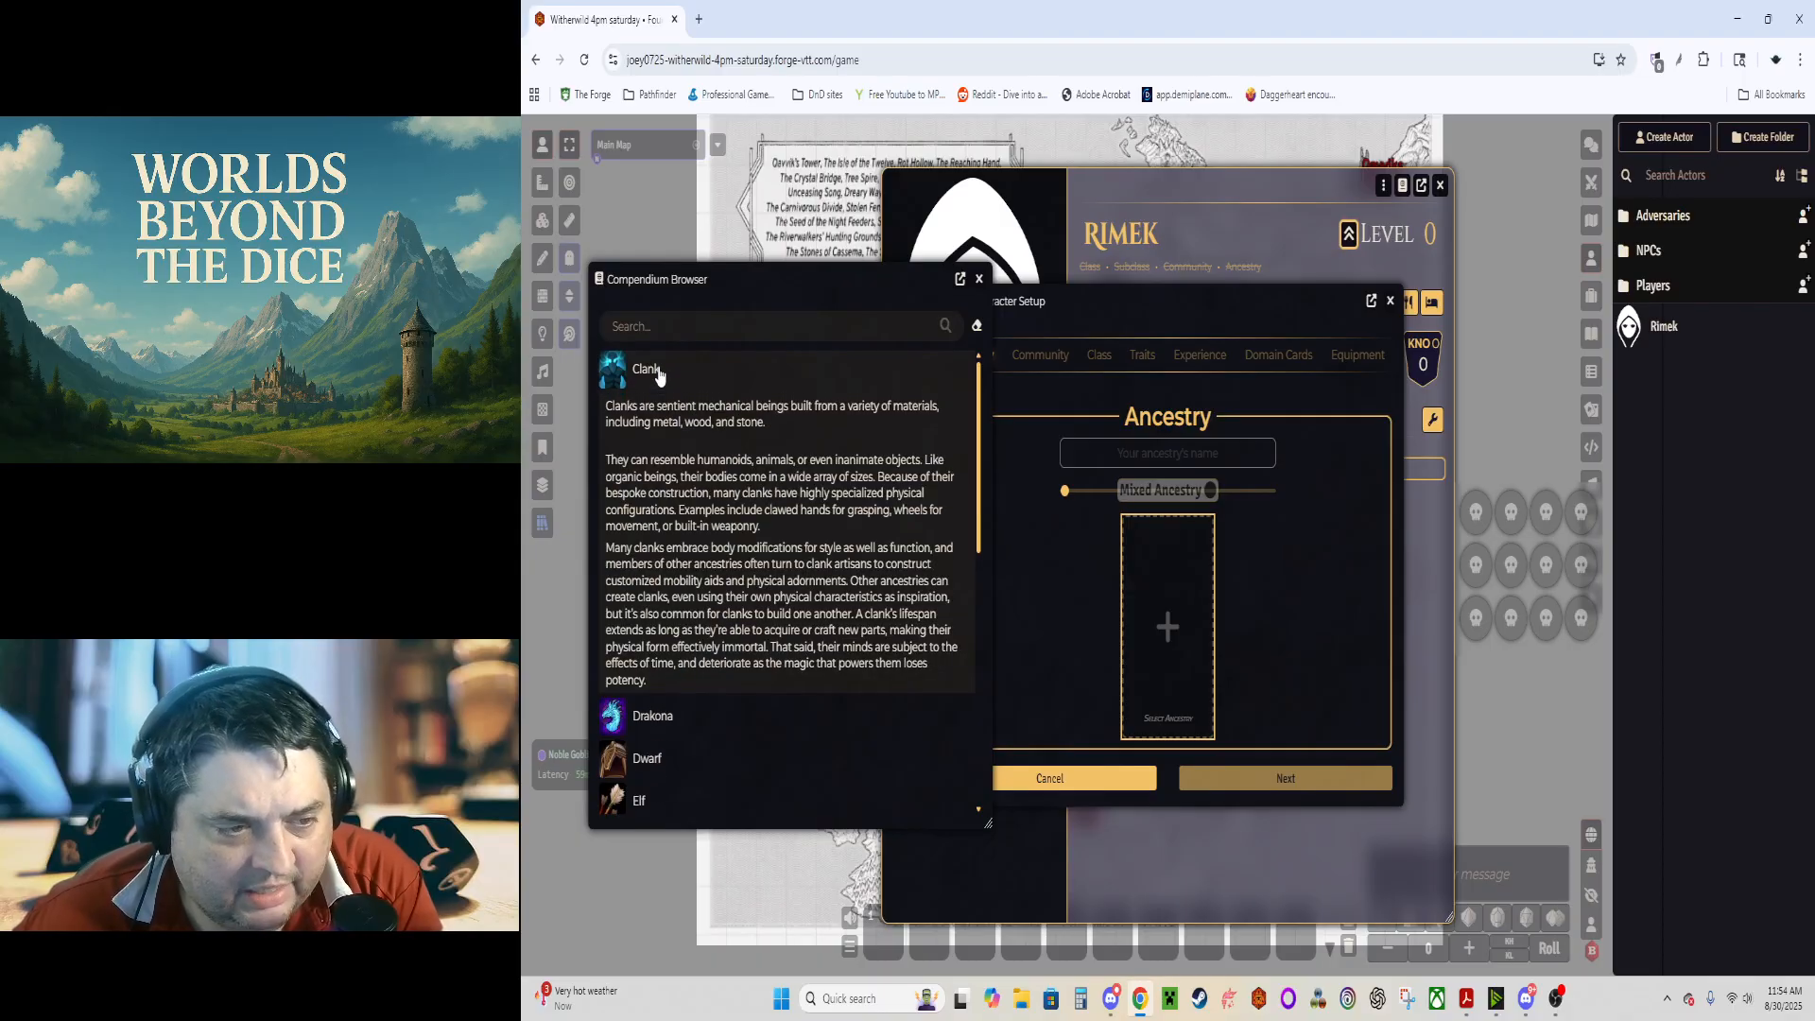
left_click(659, 370)
left_click(662, 416)
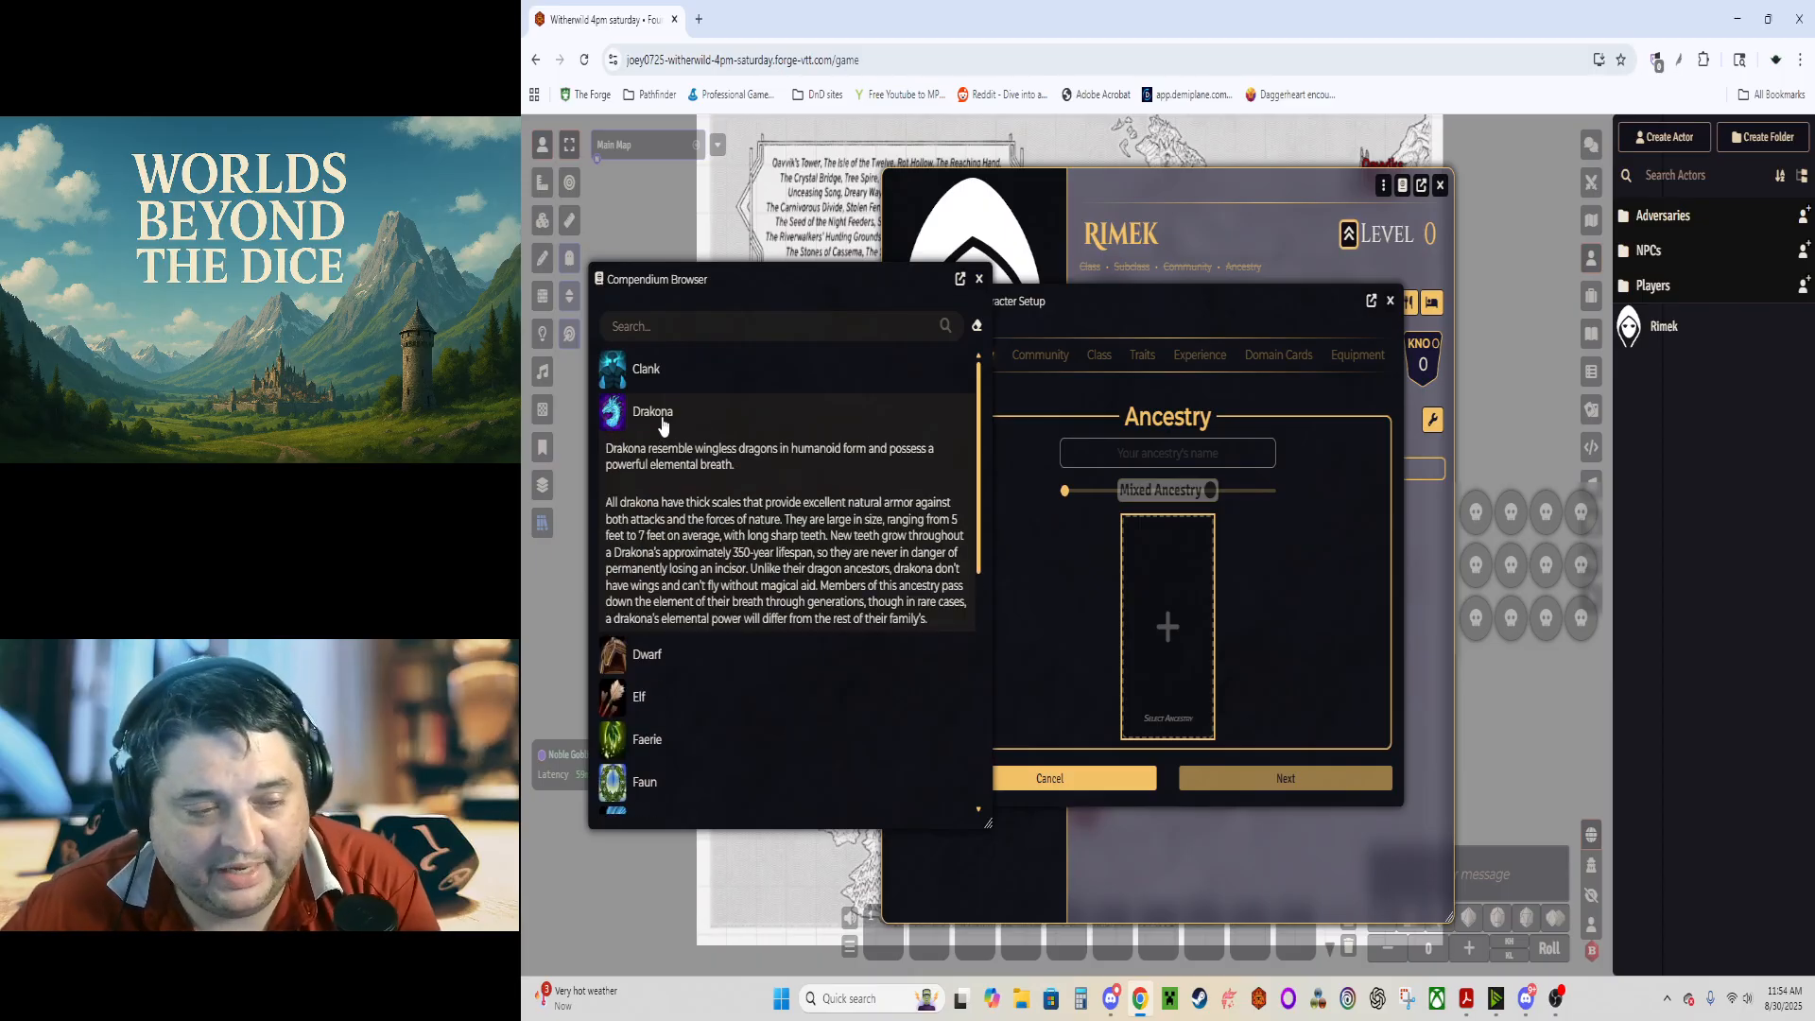
left_click(664, 416)
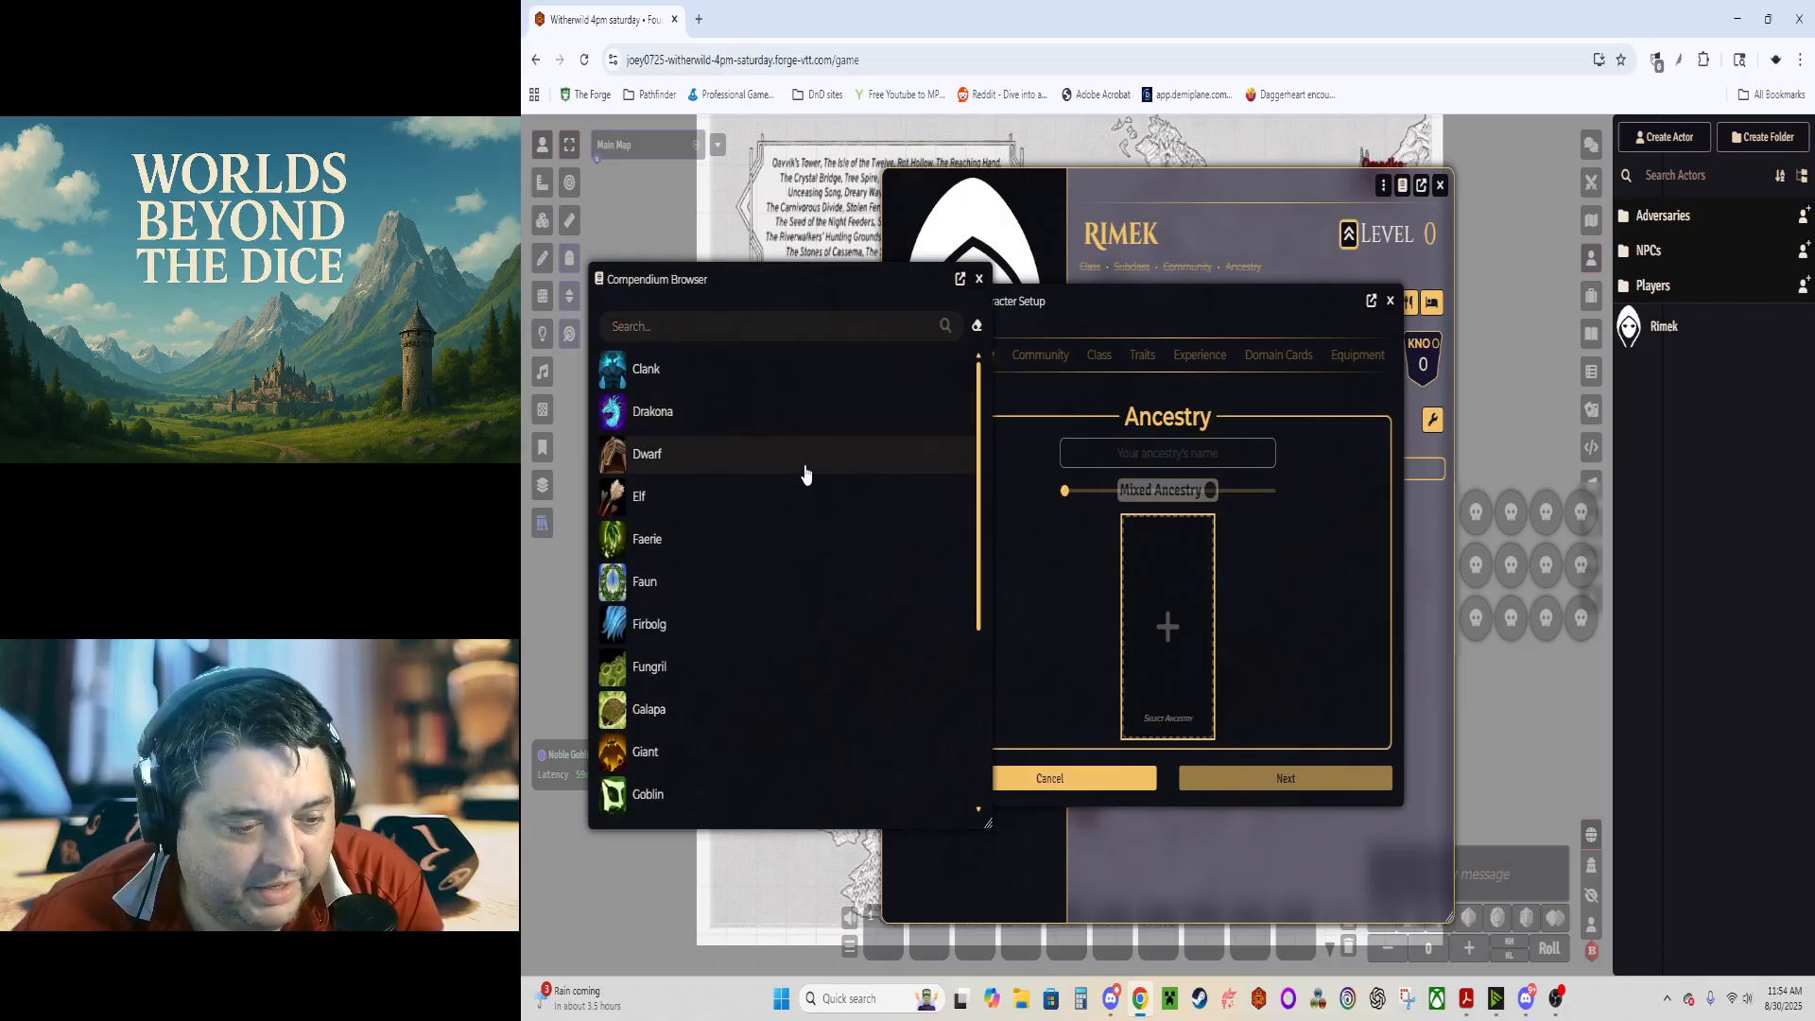
Step: Assign Goblin as Rimek's ancestry, continue to the Community stage and close the ancestry list
scroll(714, 459, "down", 2)
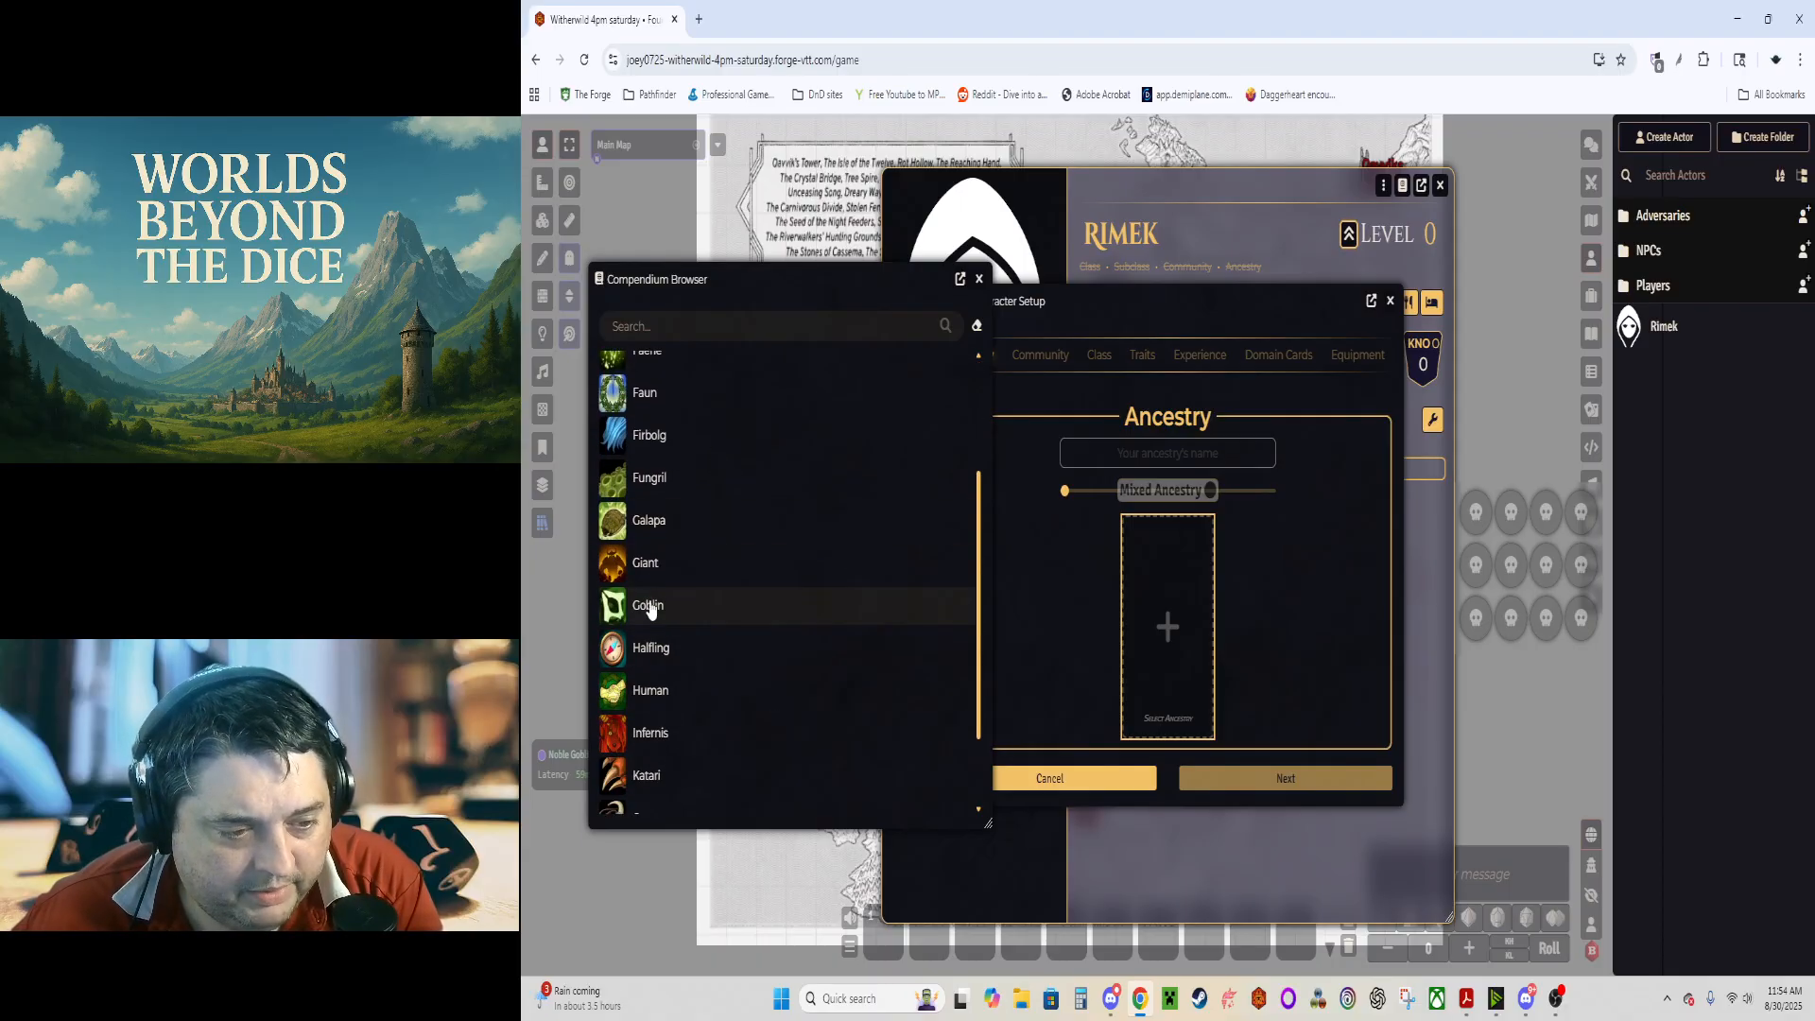
left_click_drag(650, 610, 1154, 590)
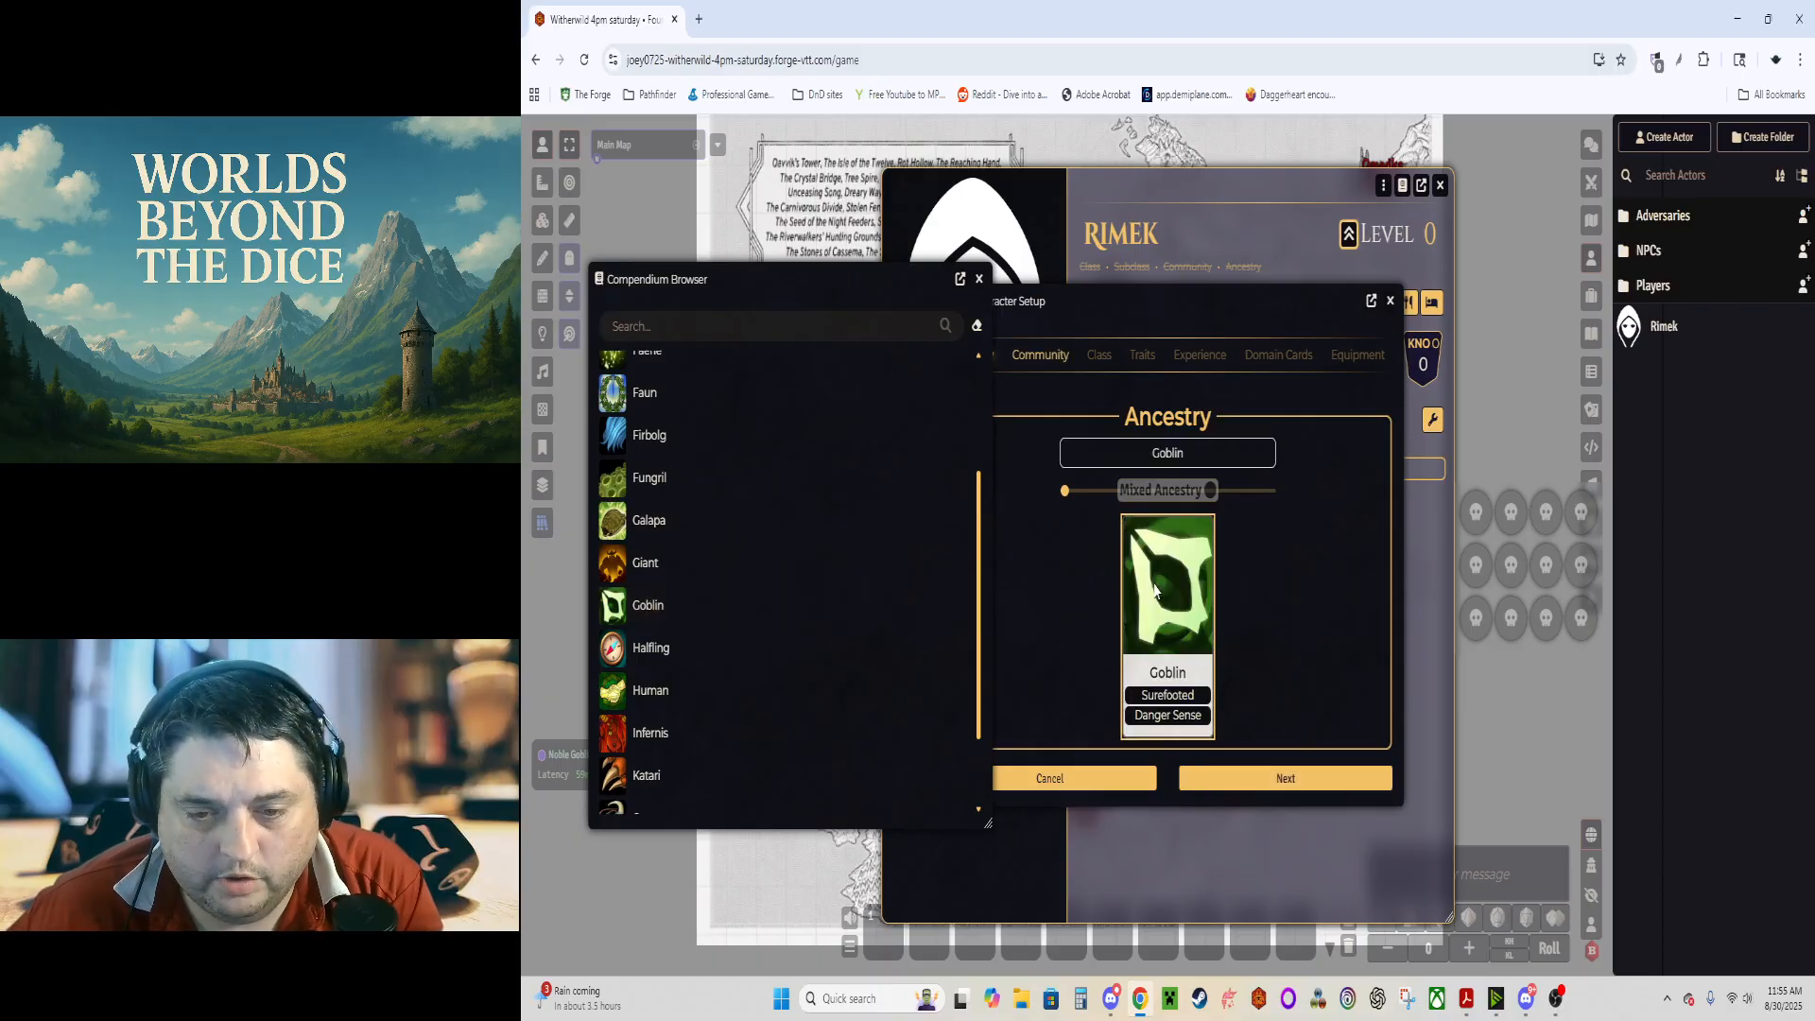
left_click(1042, 564)
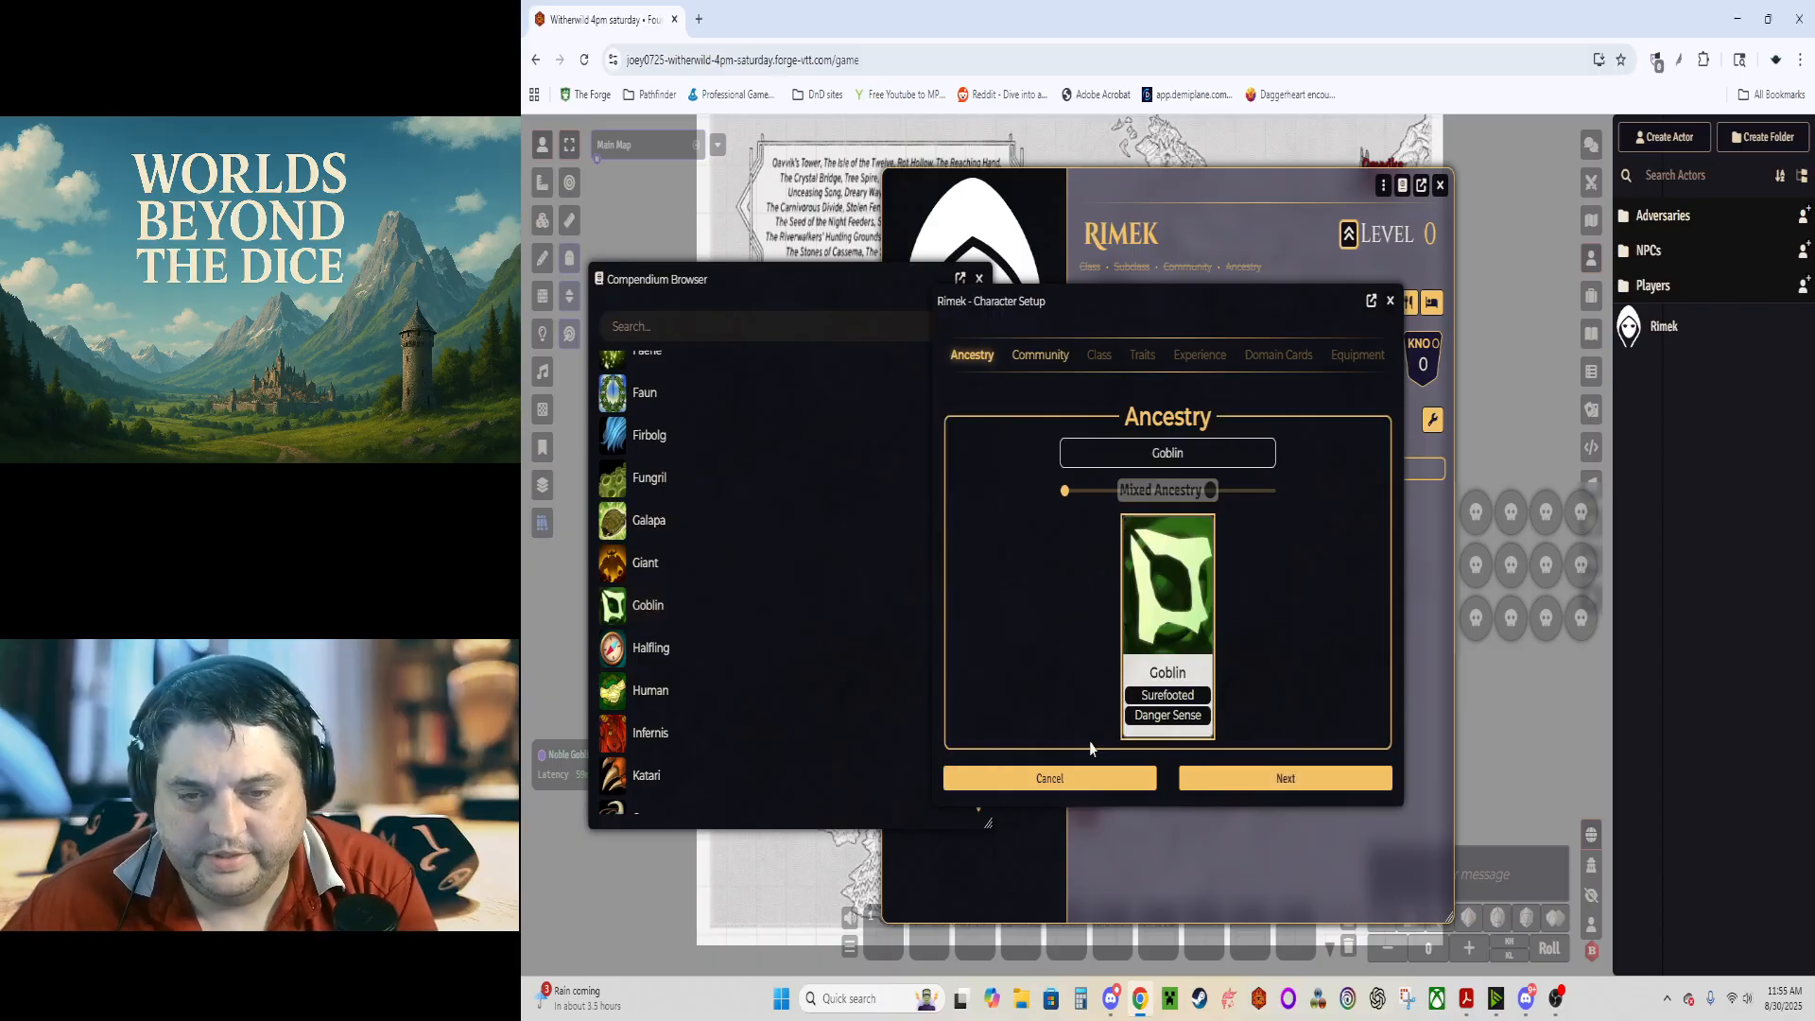
left_click(1224, 788)
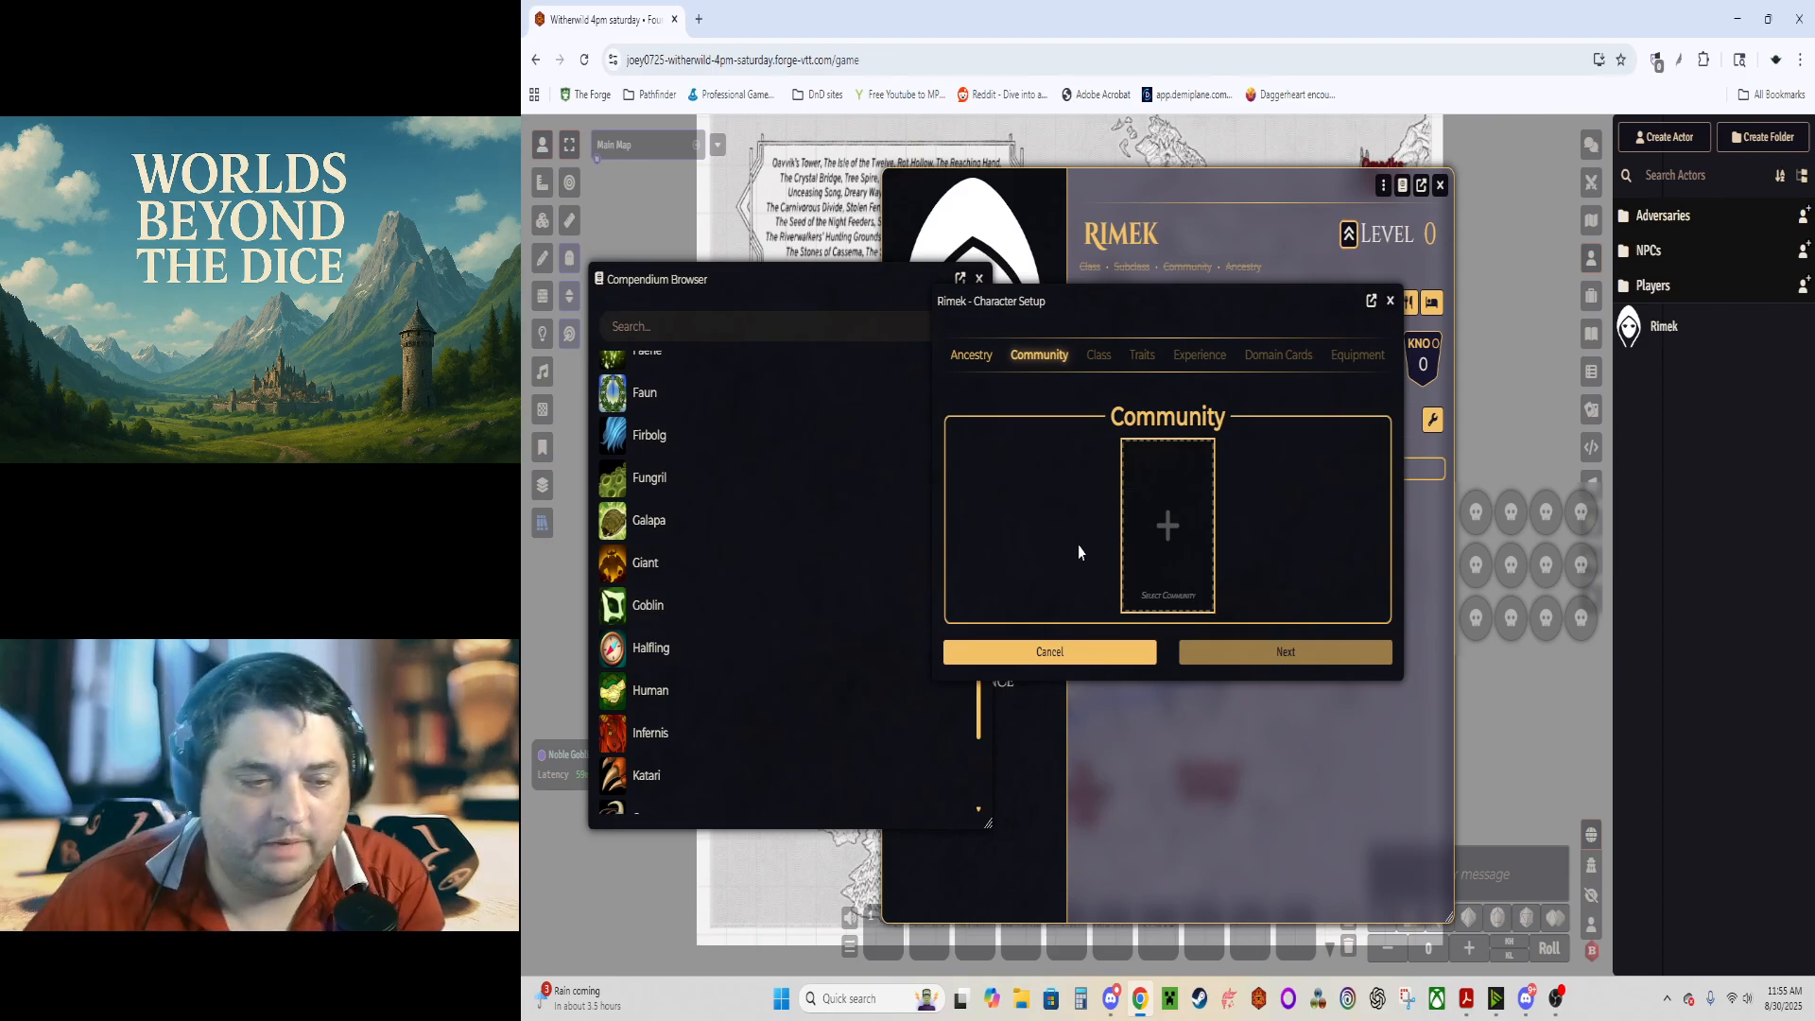
left_click(886, 281)
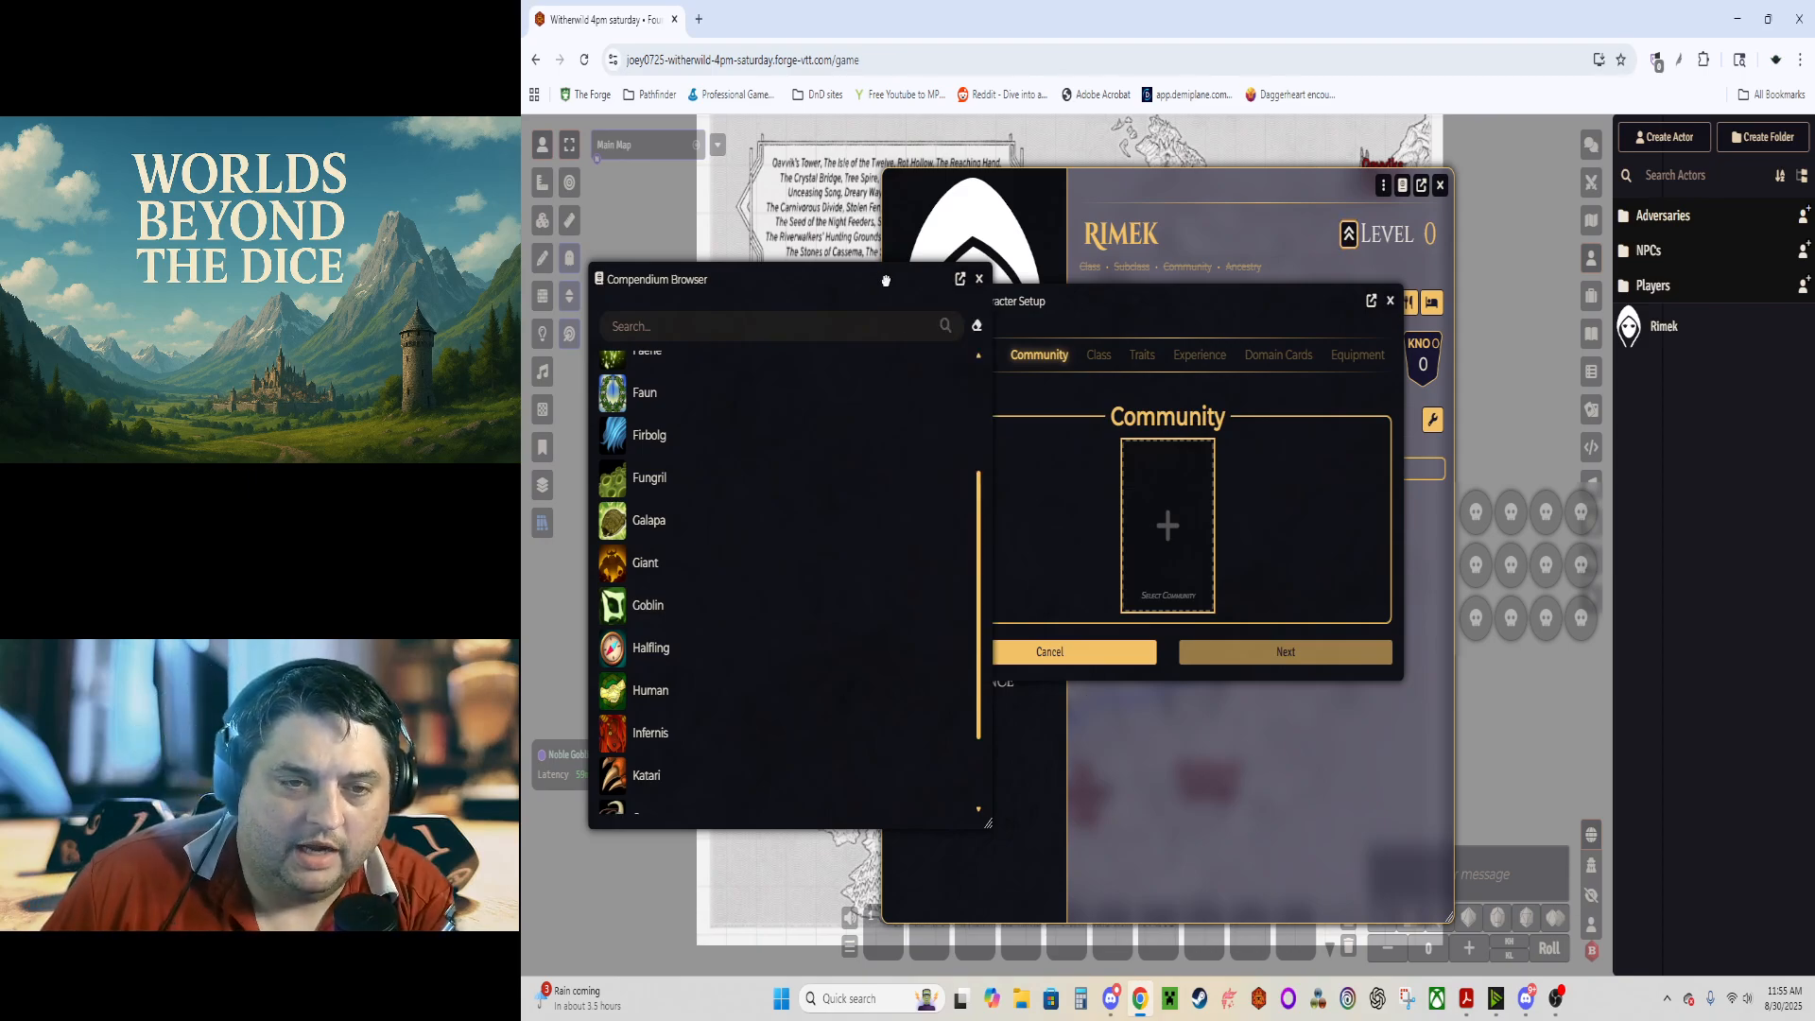
left_click(979, 279)
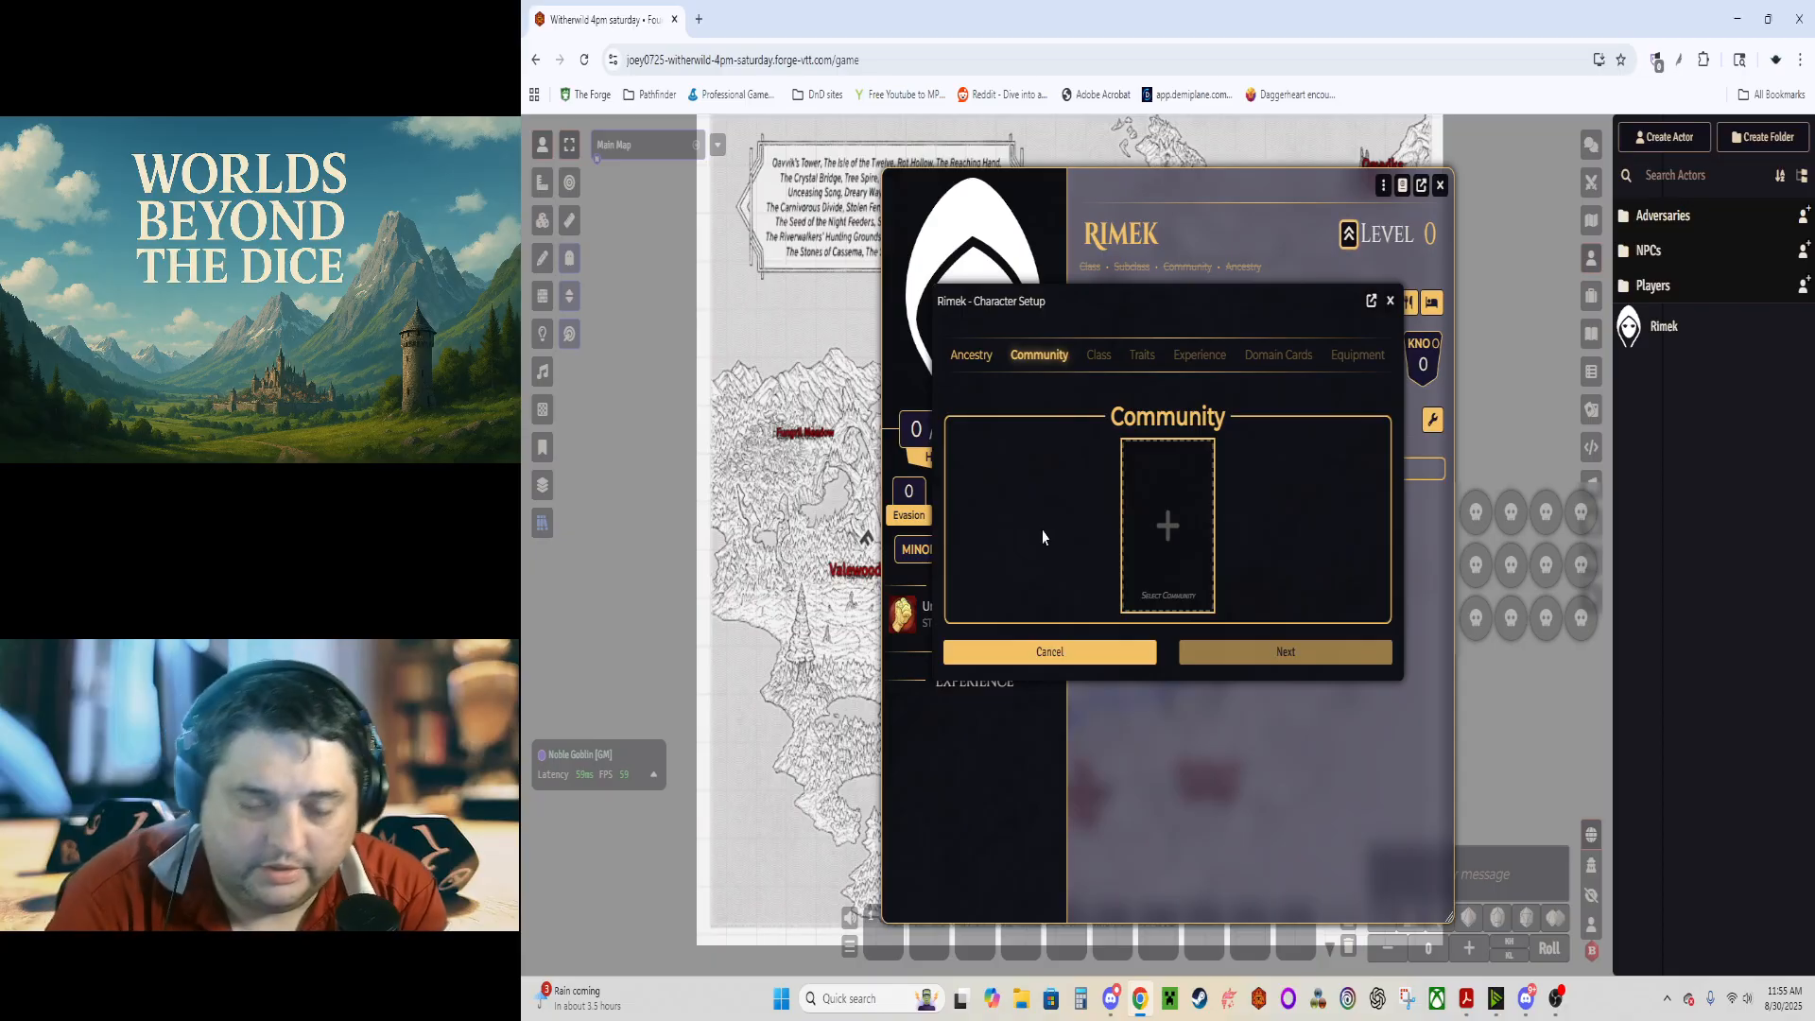
Step: Assign Wildborne as Rimek's community, read its description and continue to the Class stage
left_click(1164, 530)
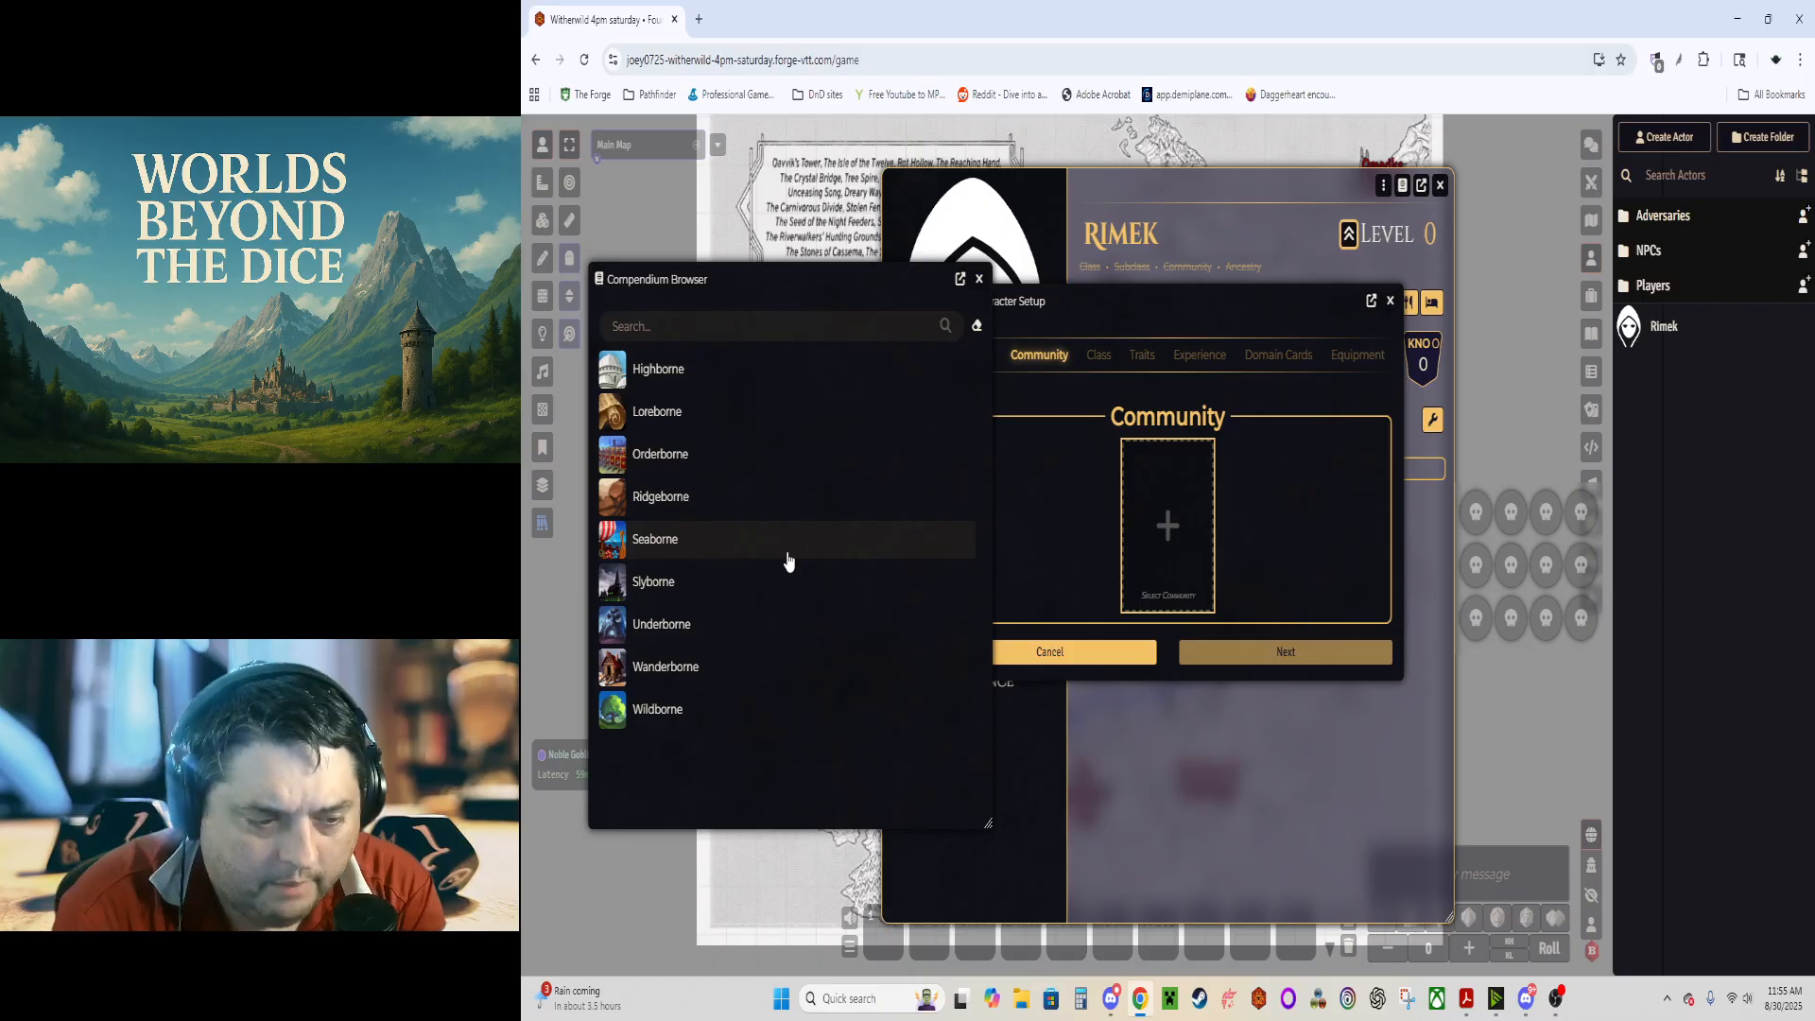
left_click(679, 716)
left_click_drag(679, 716, 1148, 501)
scroll(778, 564, "down", 3)
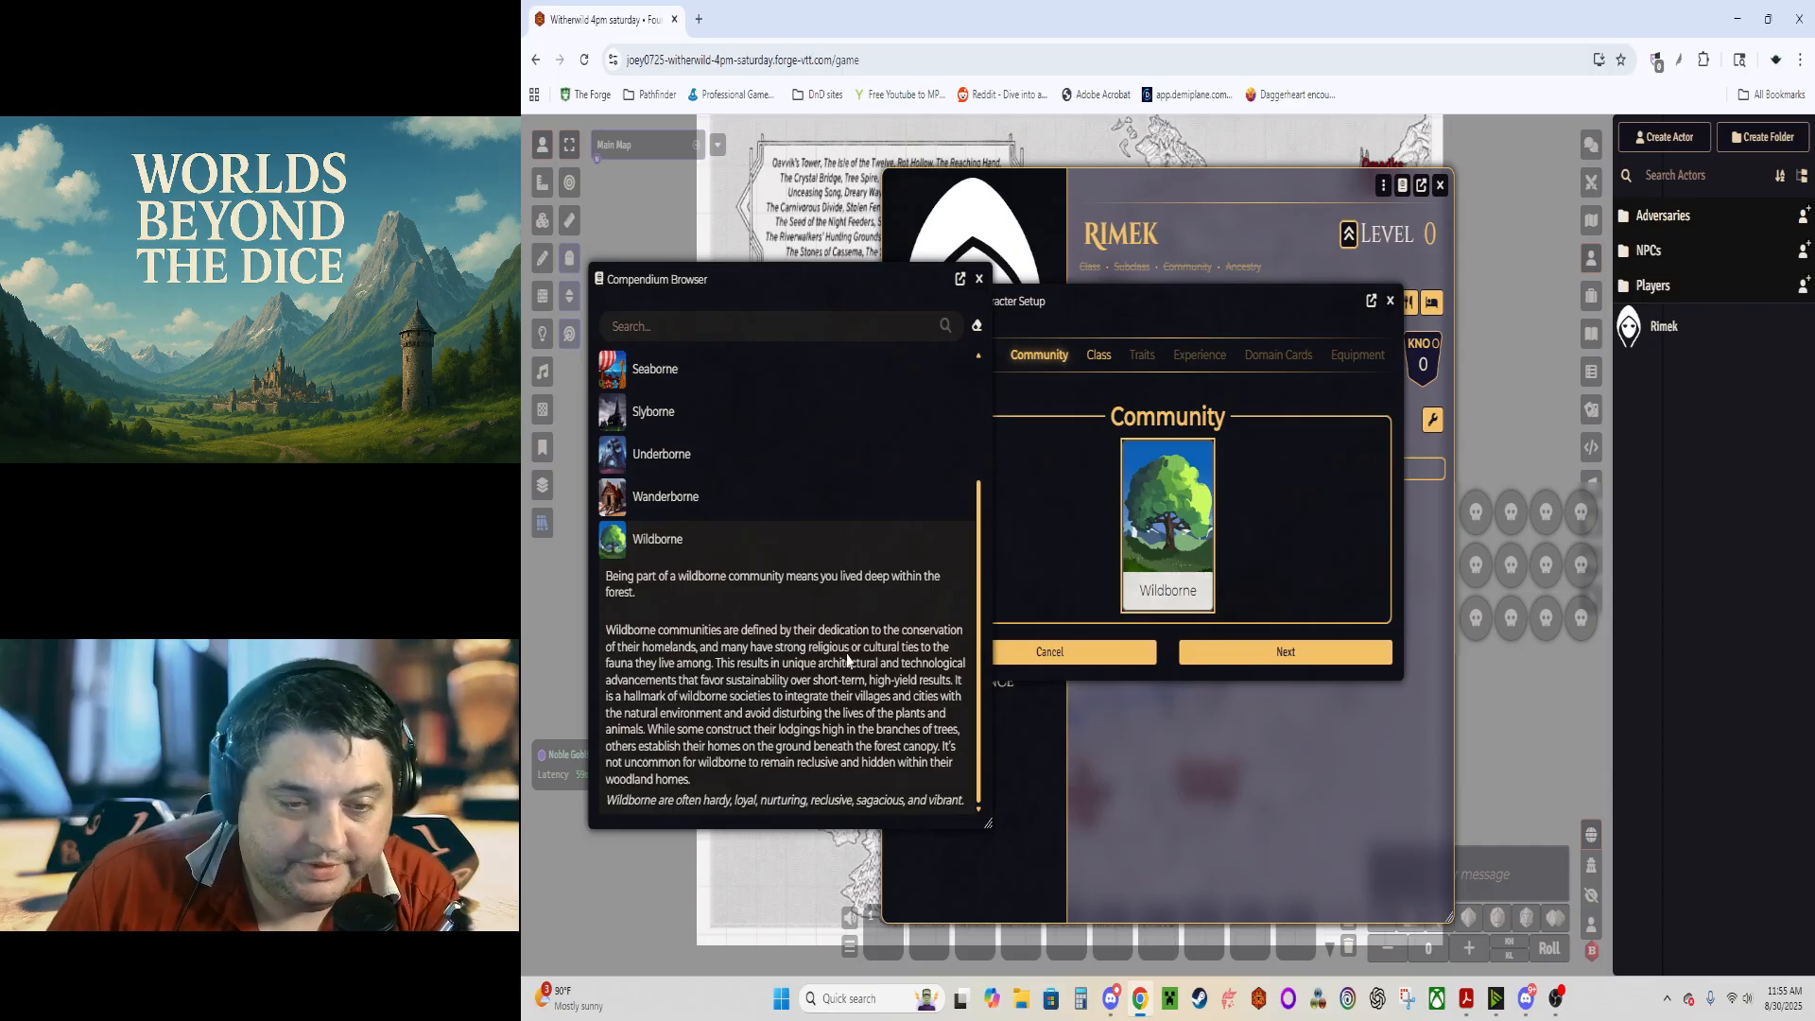
left_click(980, 279)
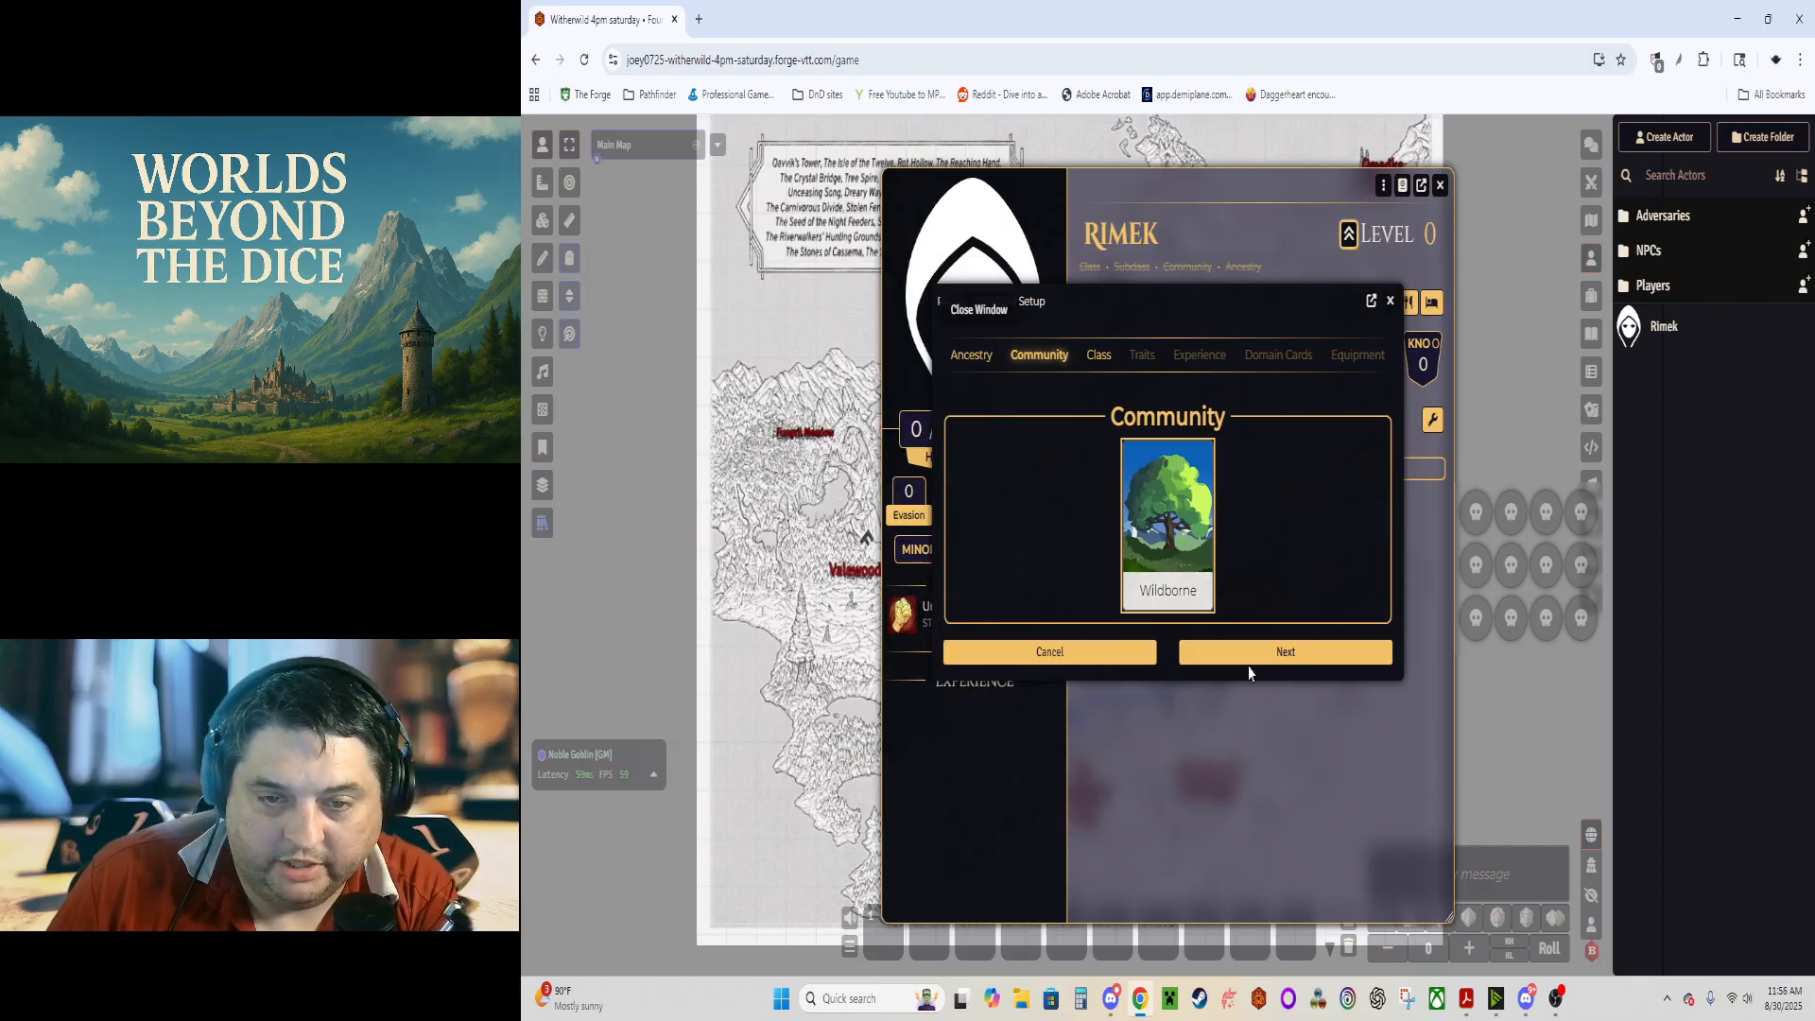
left_click(1248, 659)
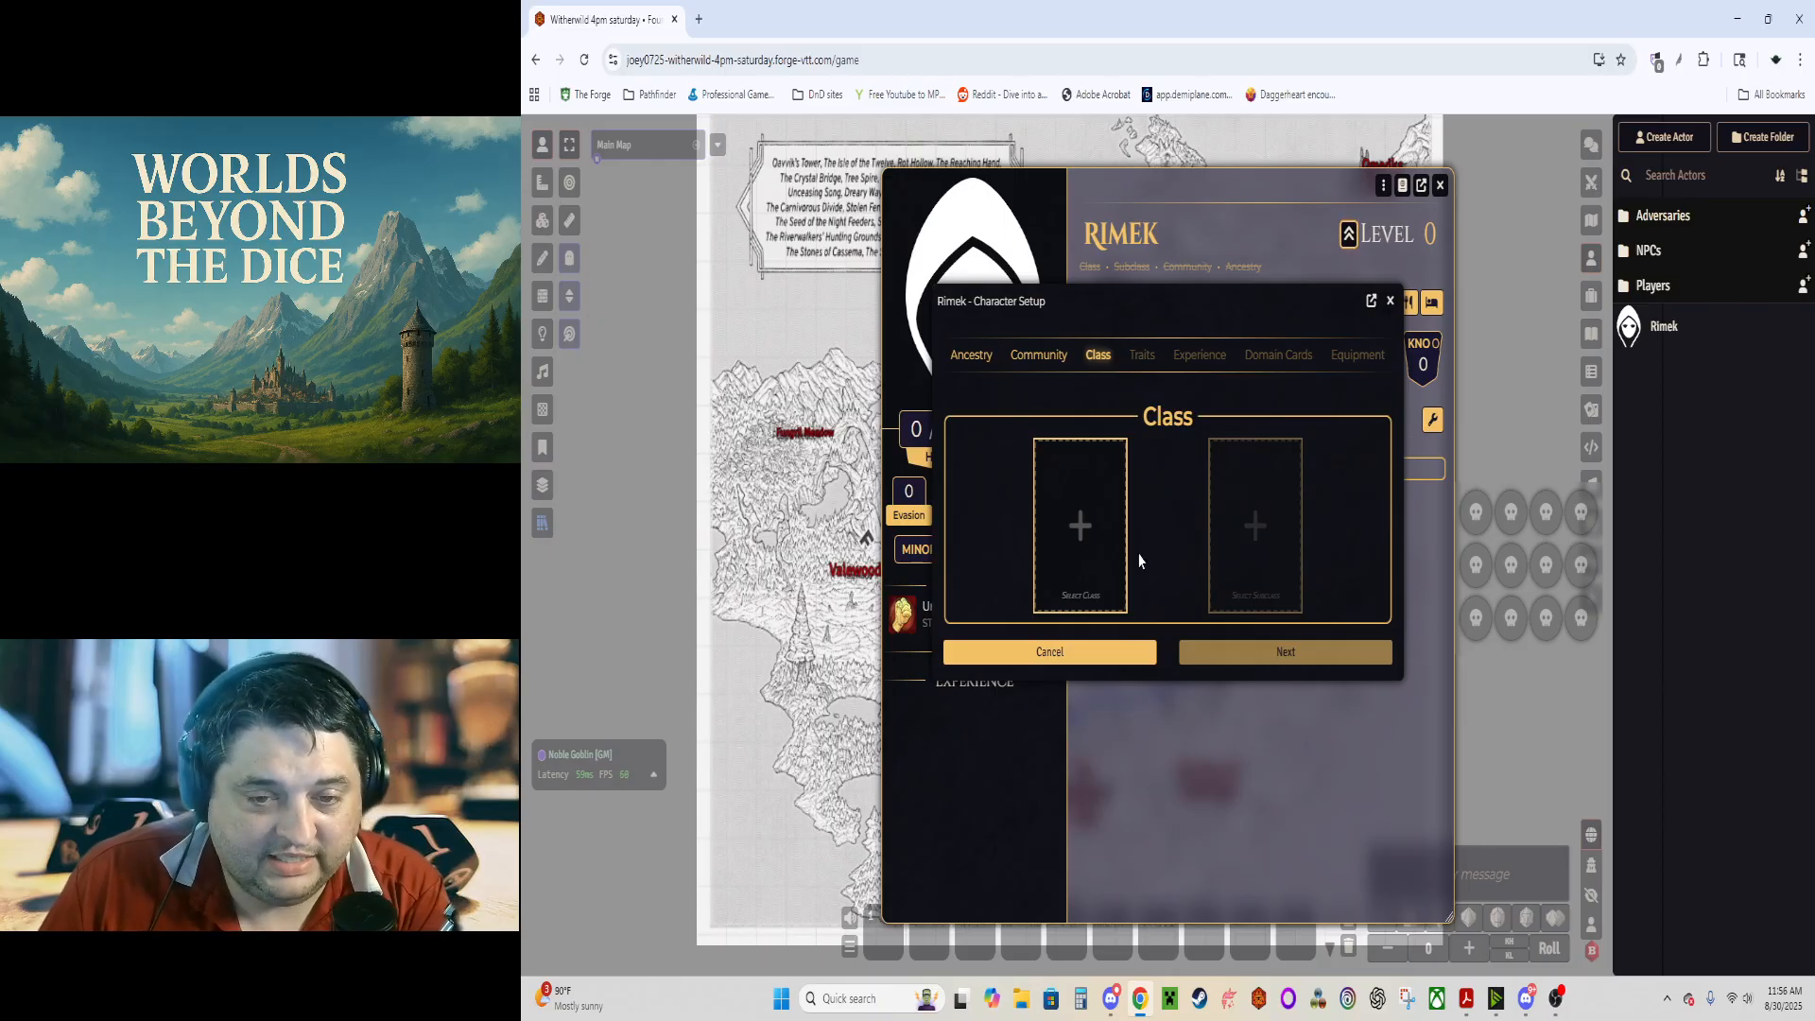
Step: Review the Seraph description in the class list and assign Seraph as Rimek's class
left_click(1076, 534)
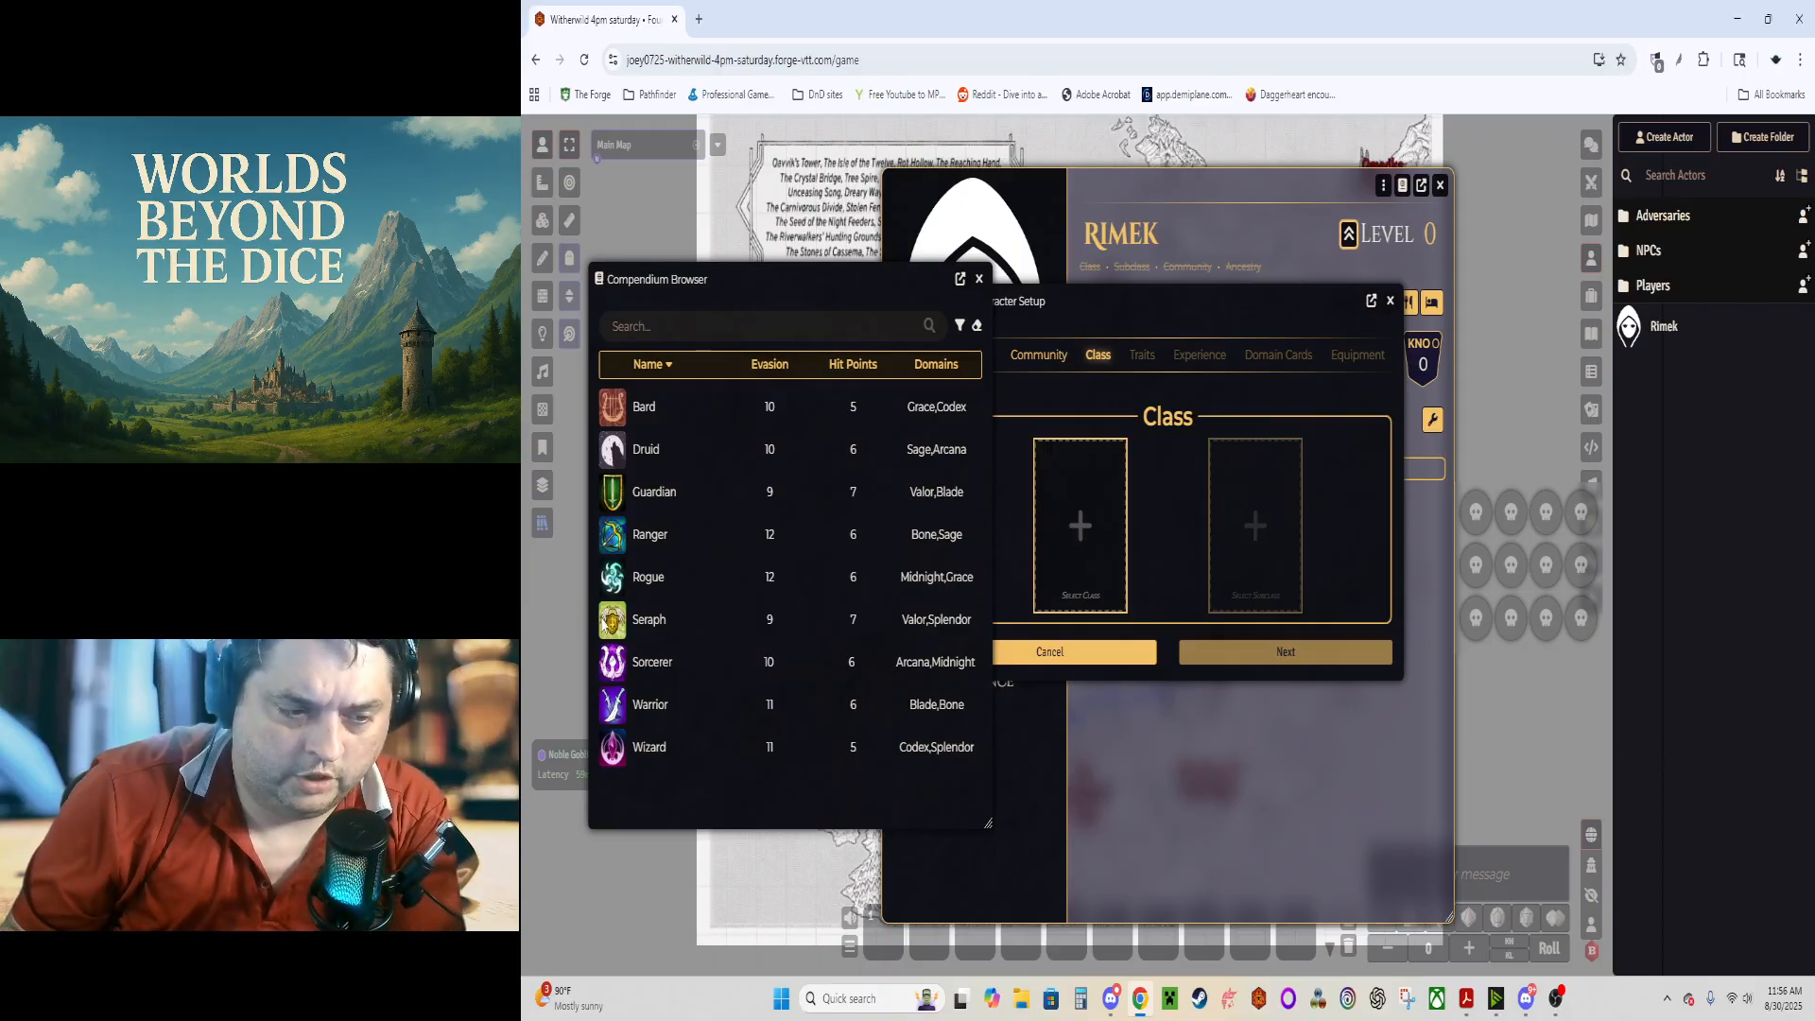
left_click(644, 620)
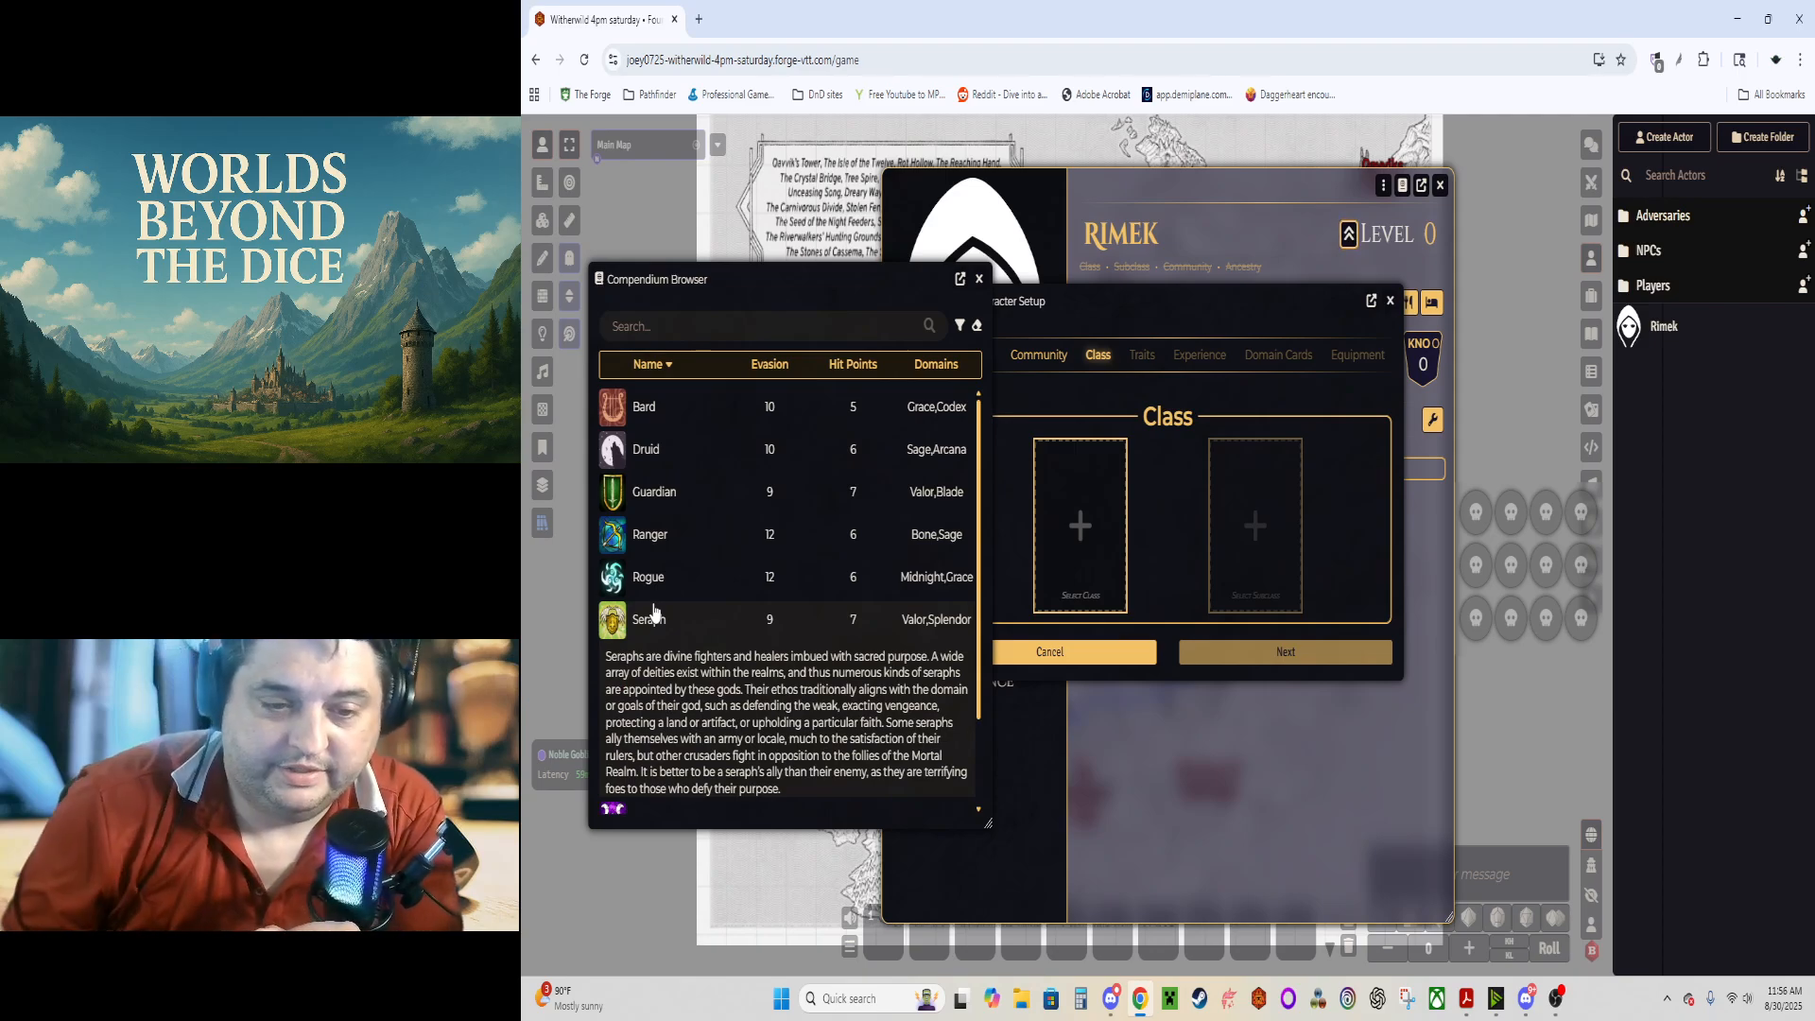
left_click_drag(654, 610, 1057, 528)
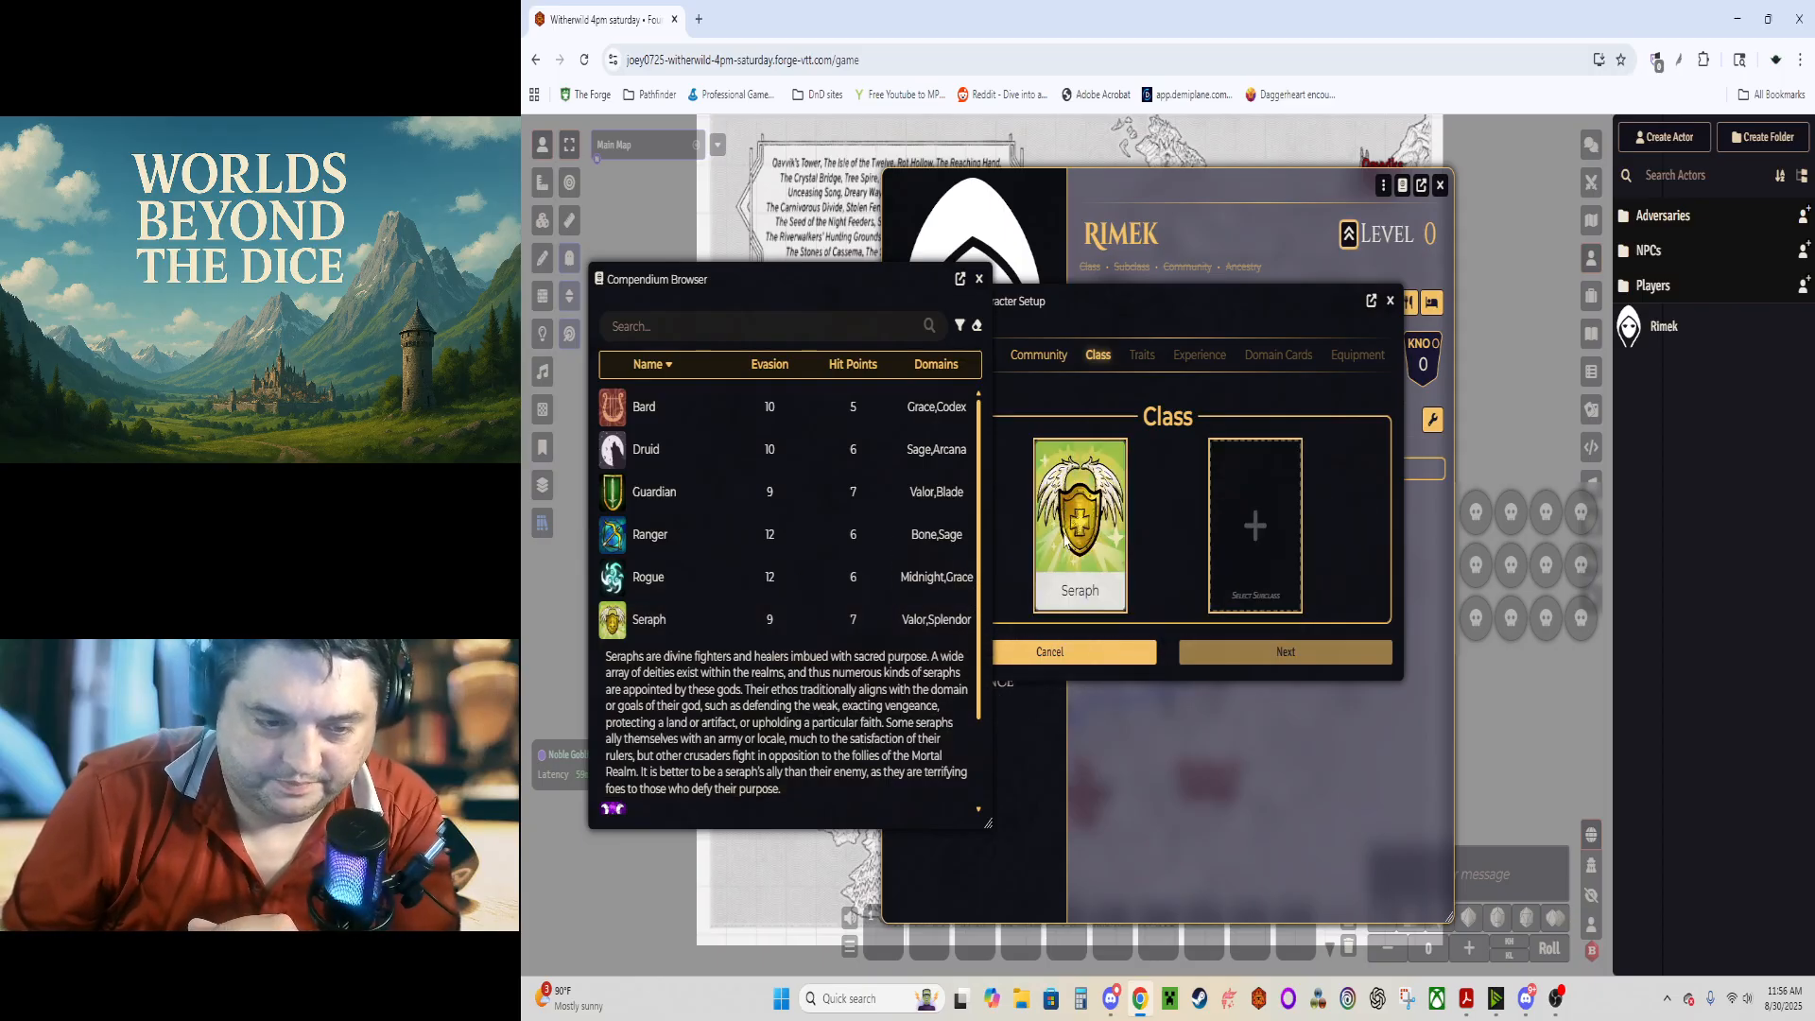
Step: Read the Divine Wielder and Winged Sentinel subclass descriptions and assign Winged Sentinel as Rimek's subclass
scroll(735, 693, "down", 1)
scroll(735, 693, "up", 1)
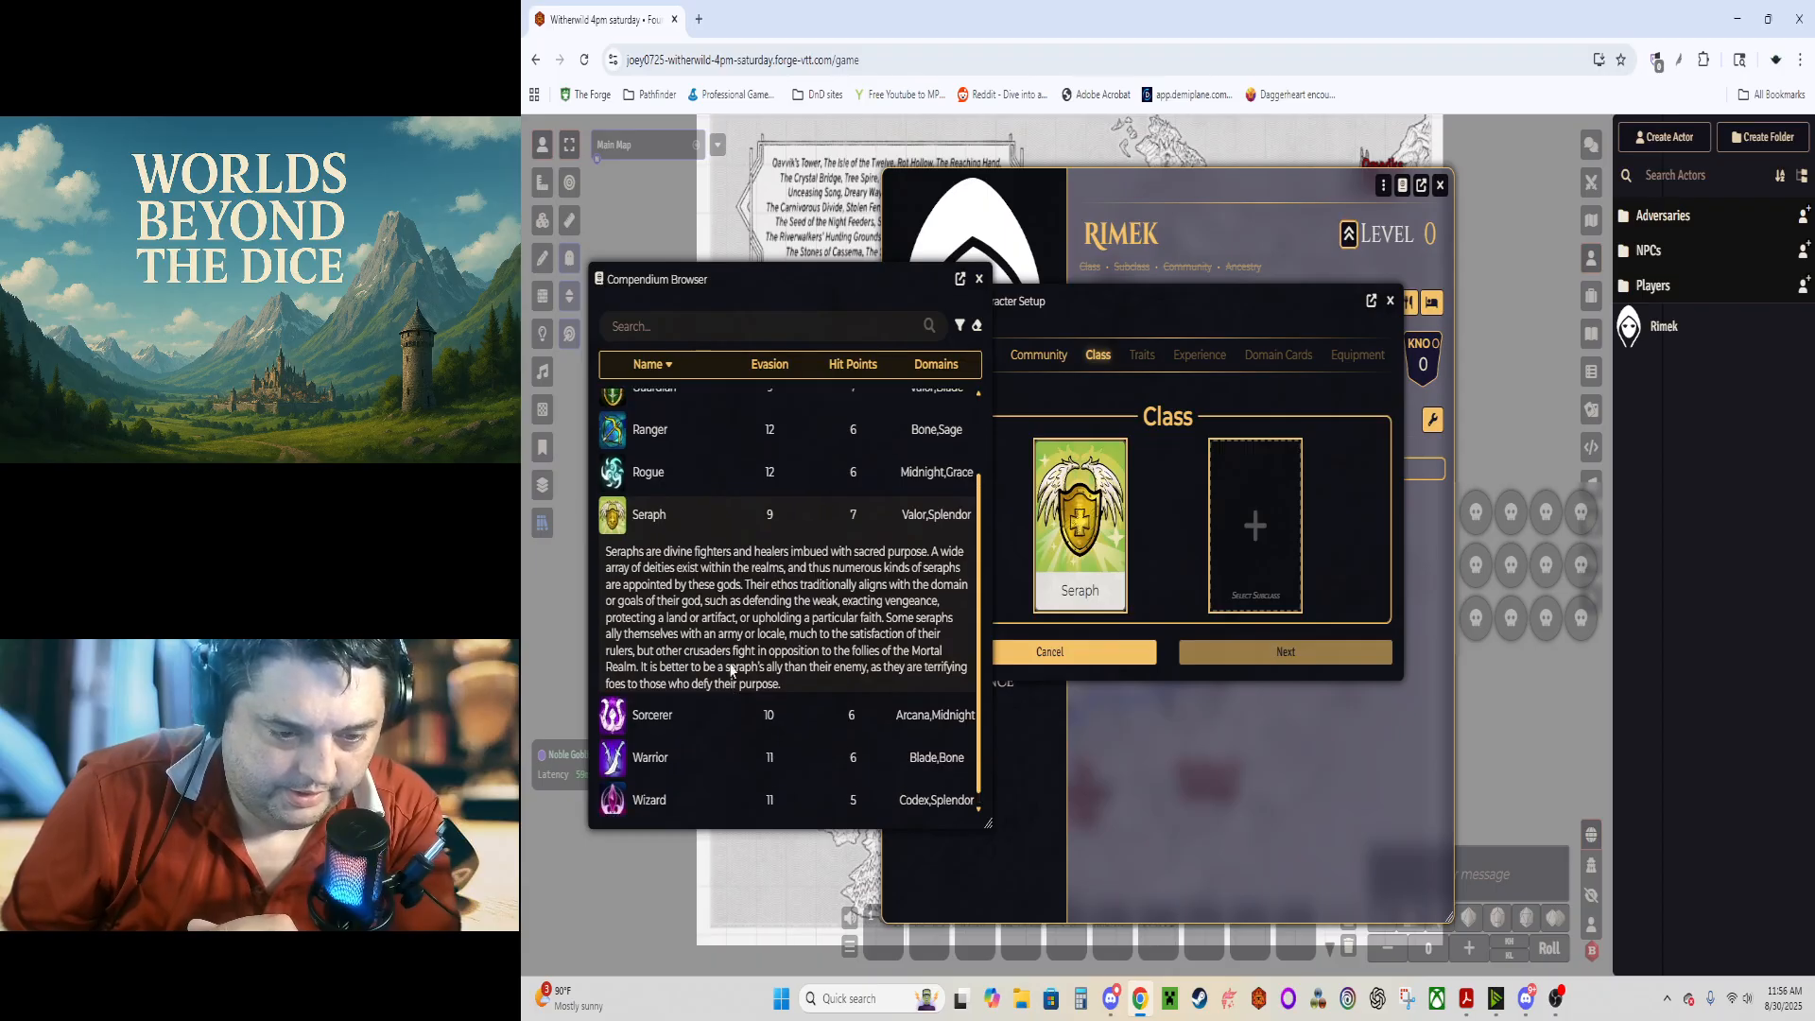
left_click(1255, 525)
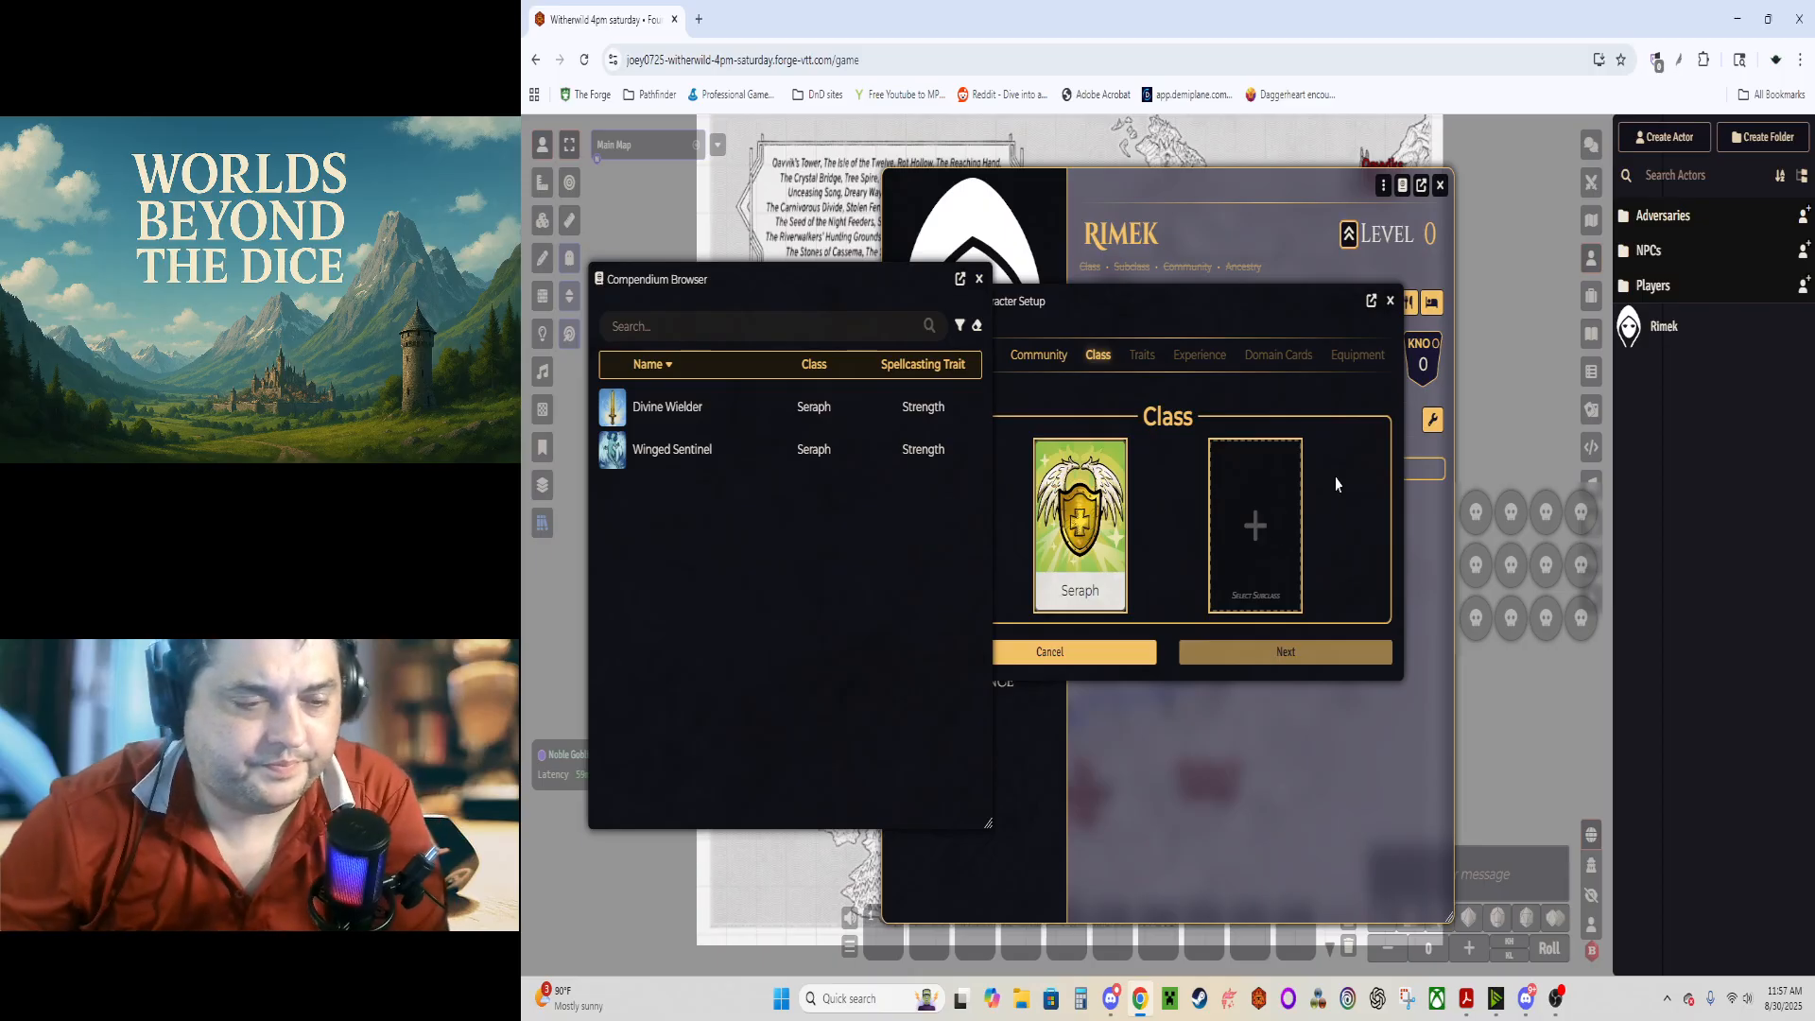
left_click(696, 416)
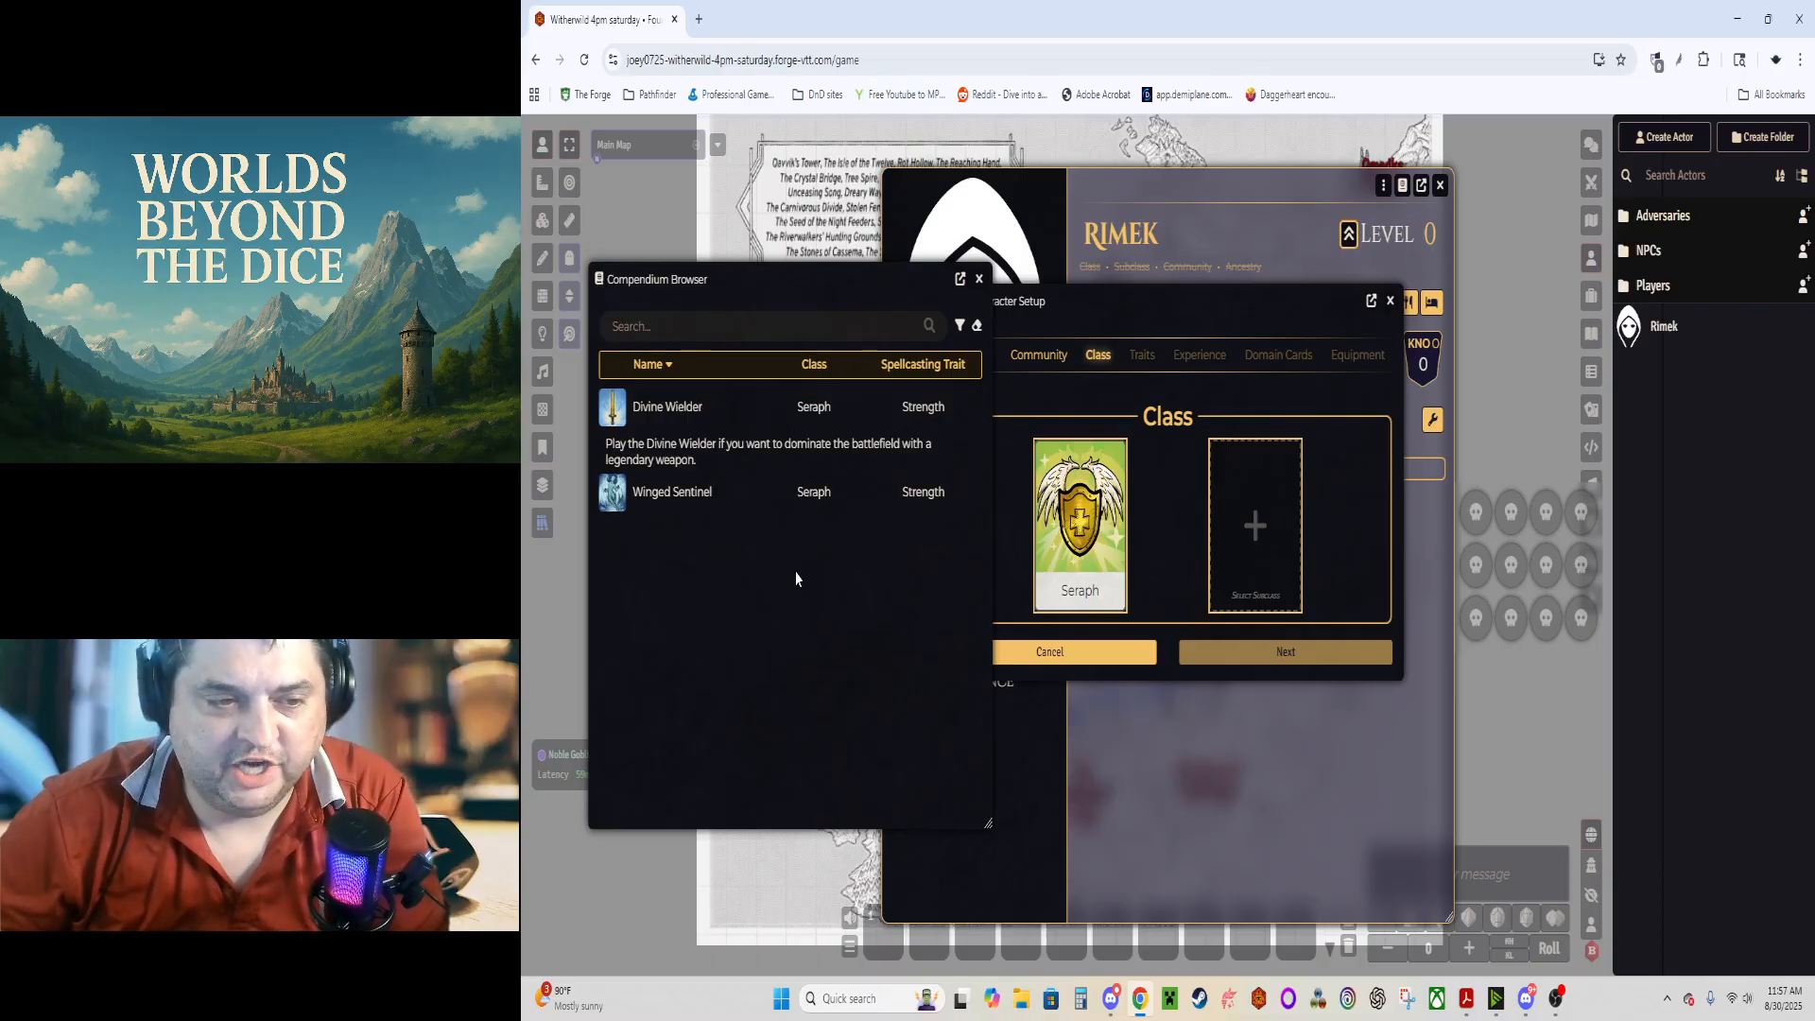
left_click(697, 411)
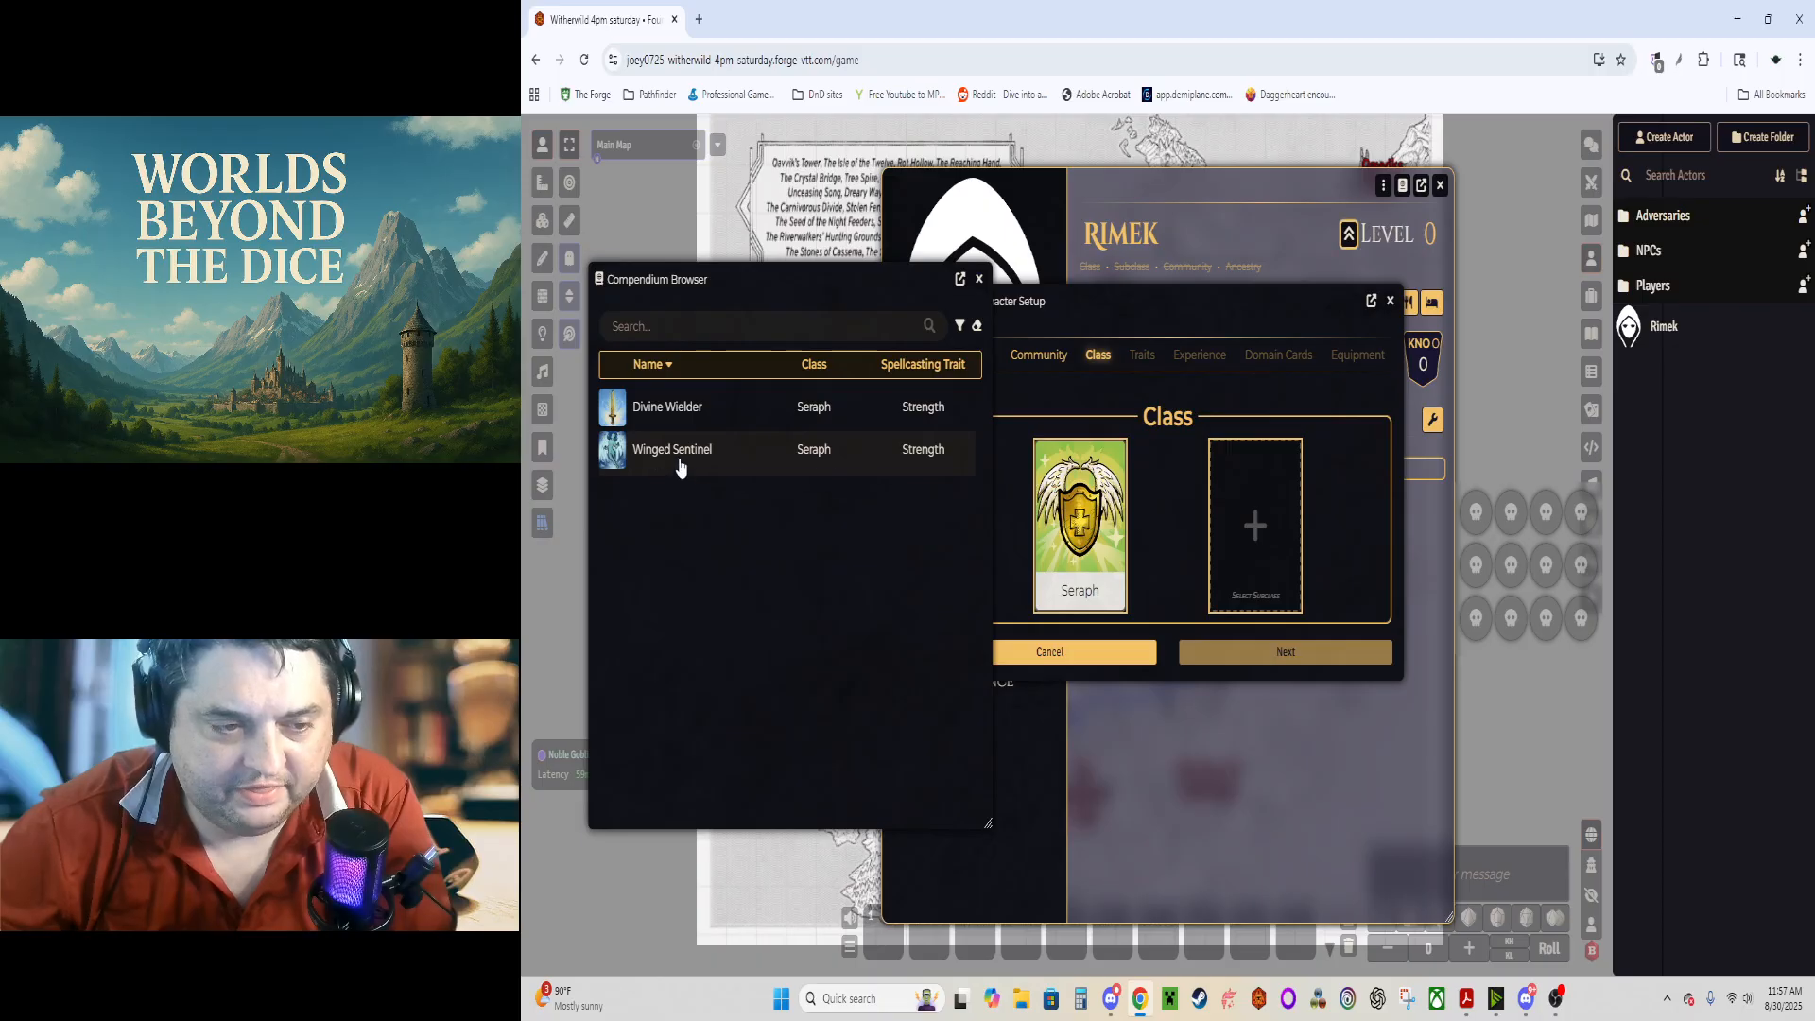
left_click(680, 462)
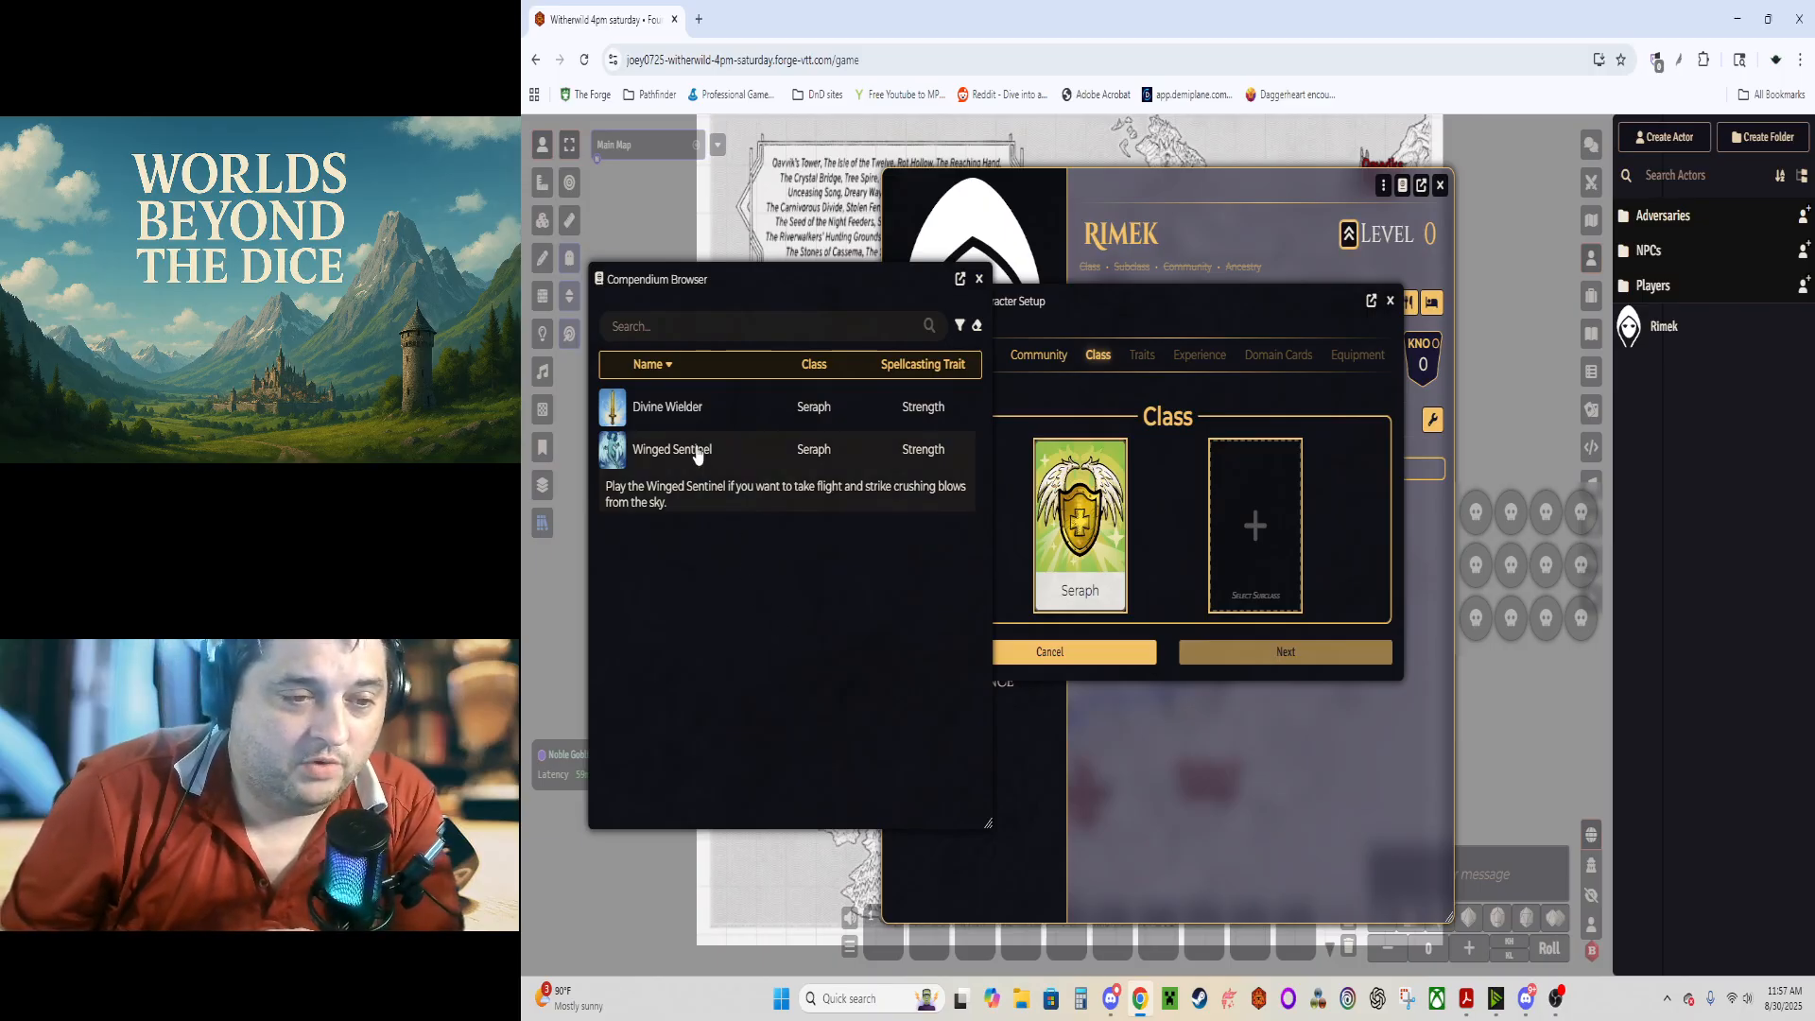
left_click_drag(709, 452, 1247, 525)
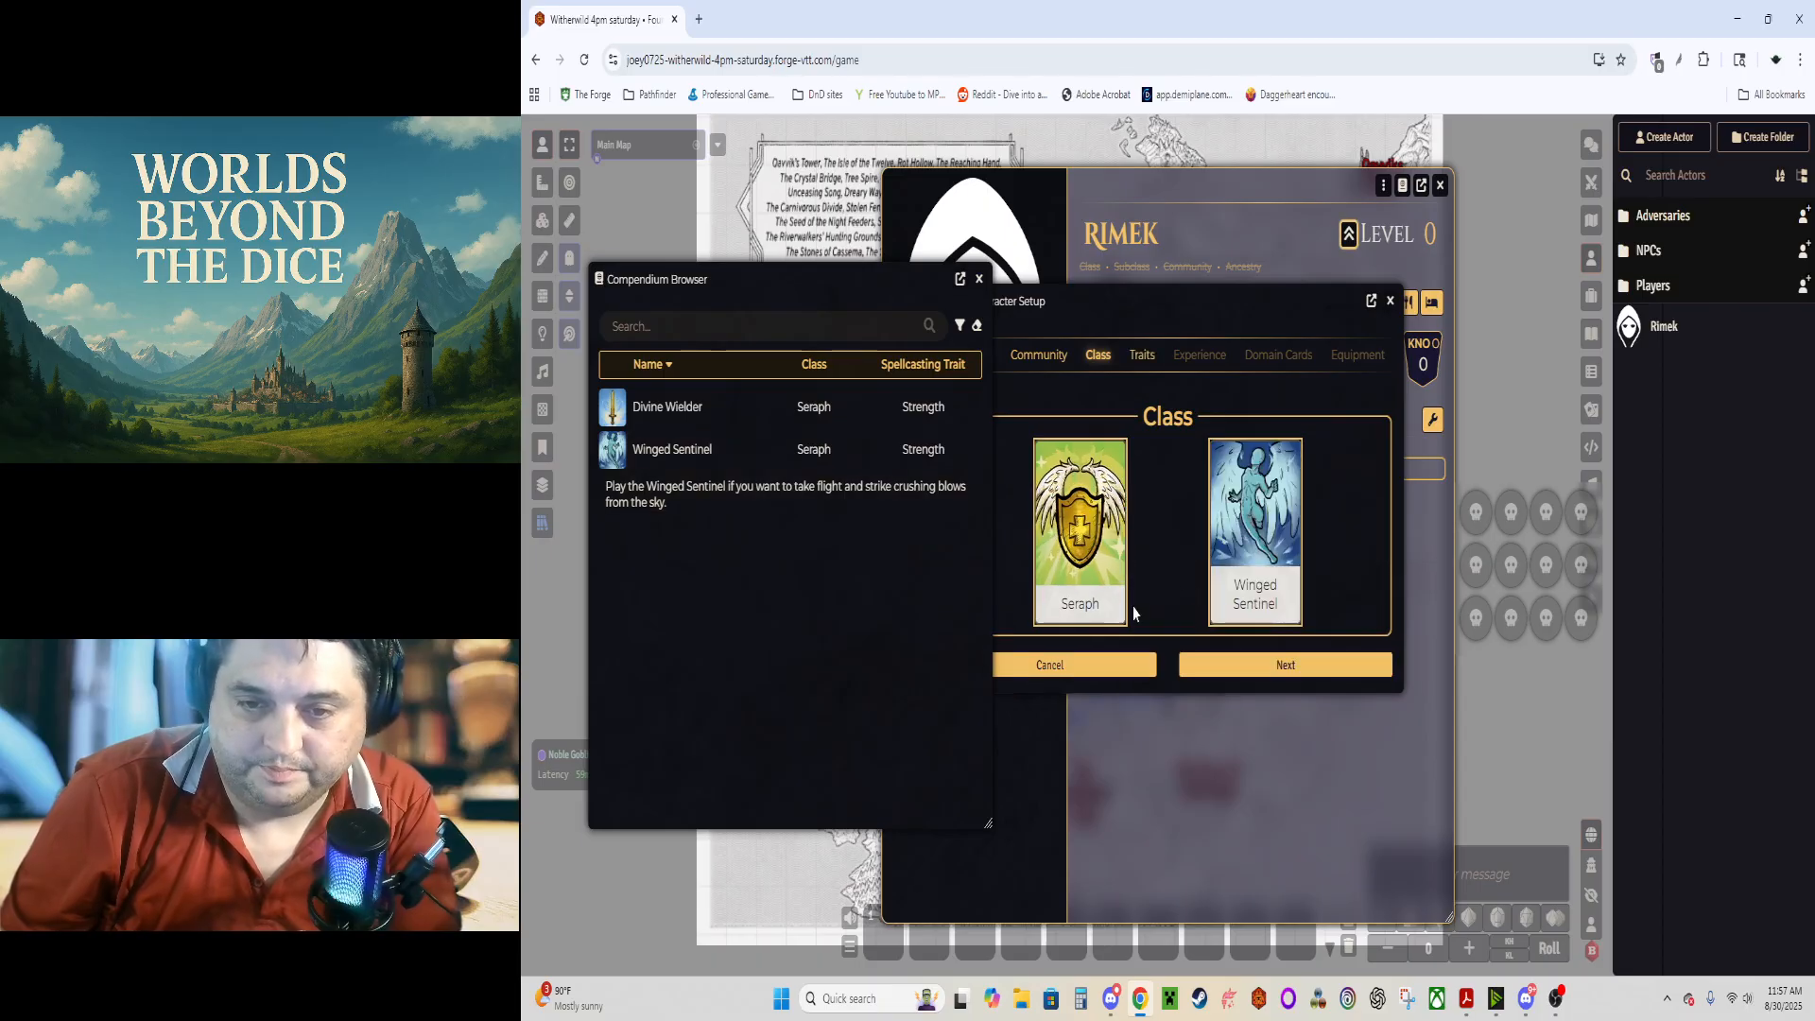
Step: Apply the suggested Seraph trait values in the Traits stage and continue to the Experience stage
left_click(1211, 659)
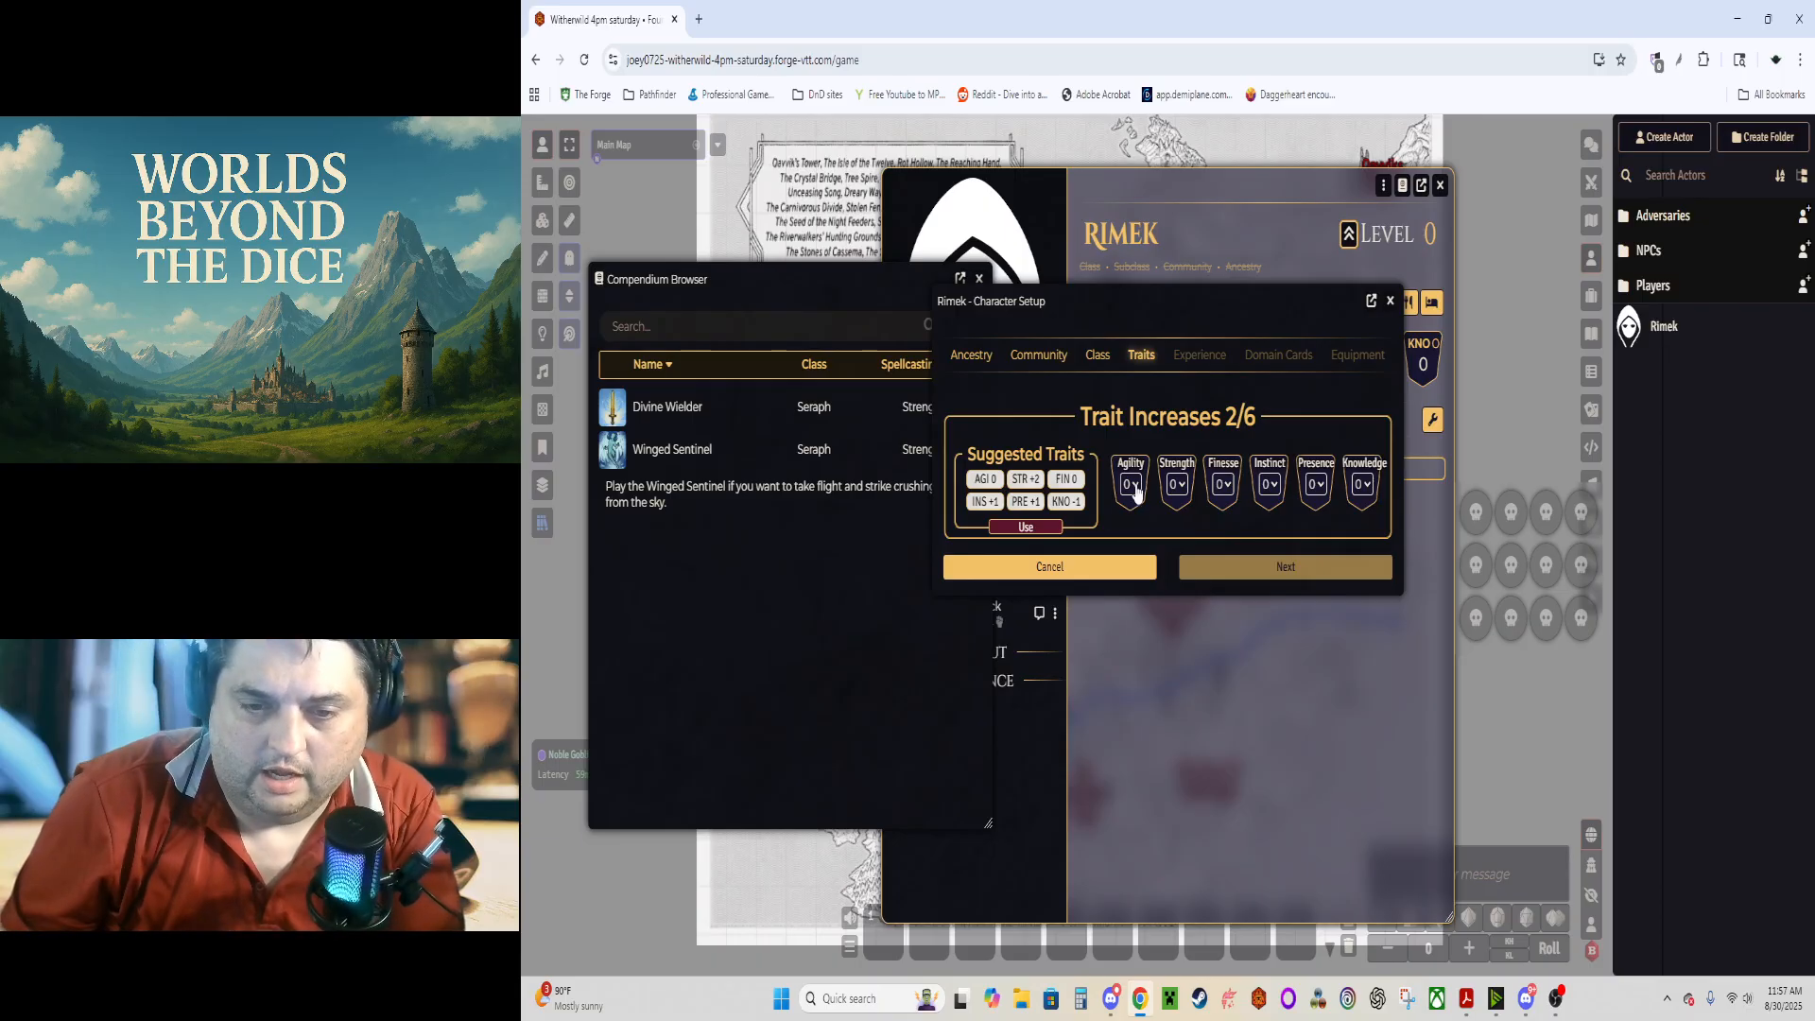
left_click(1132, 485)
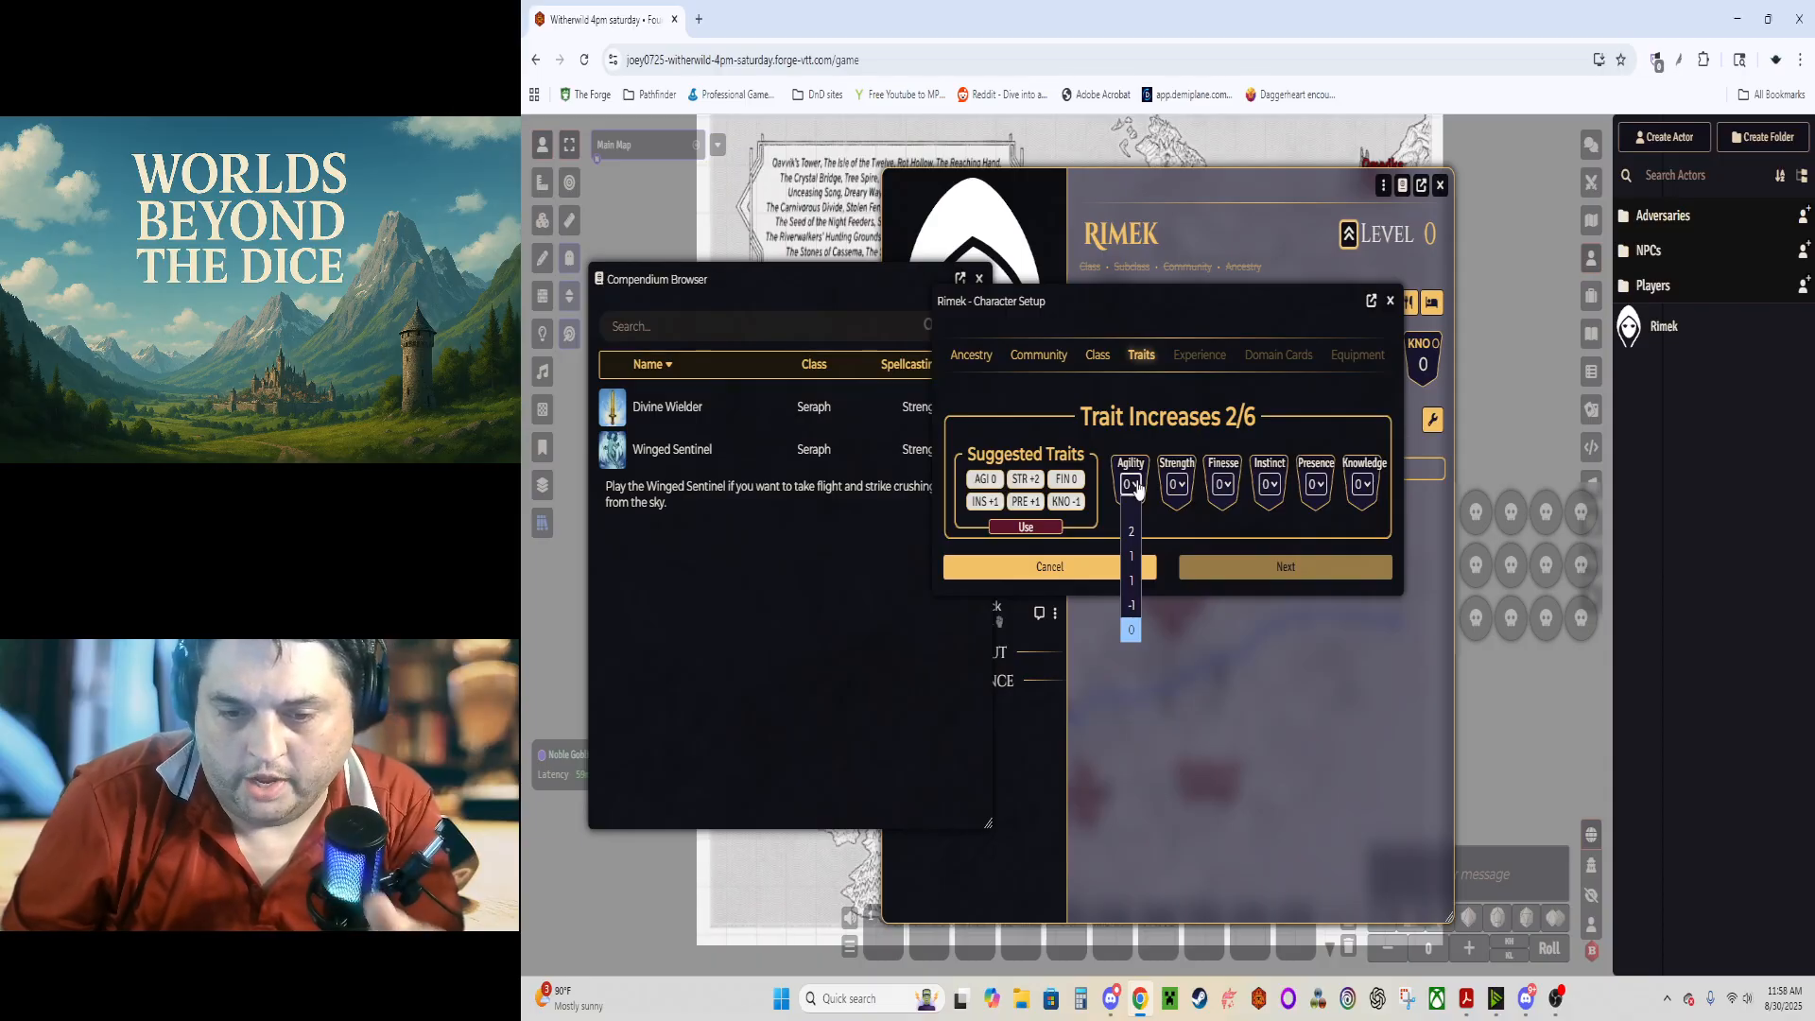
left_click(1138, 489)
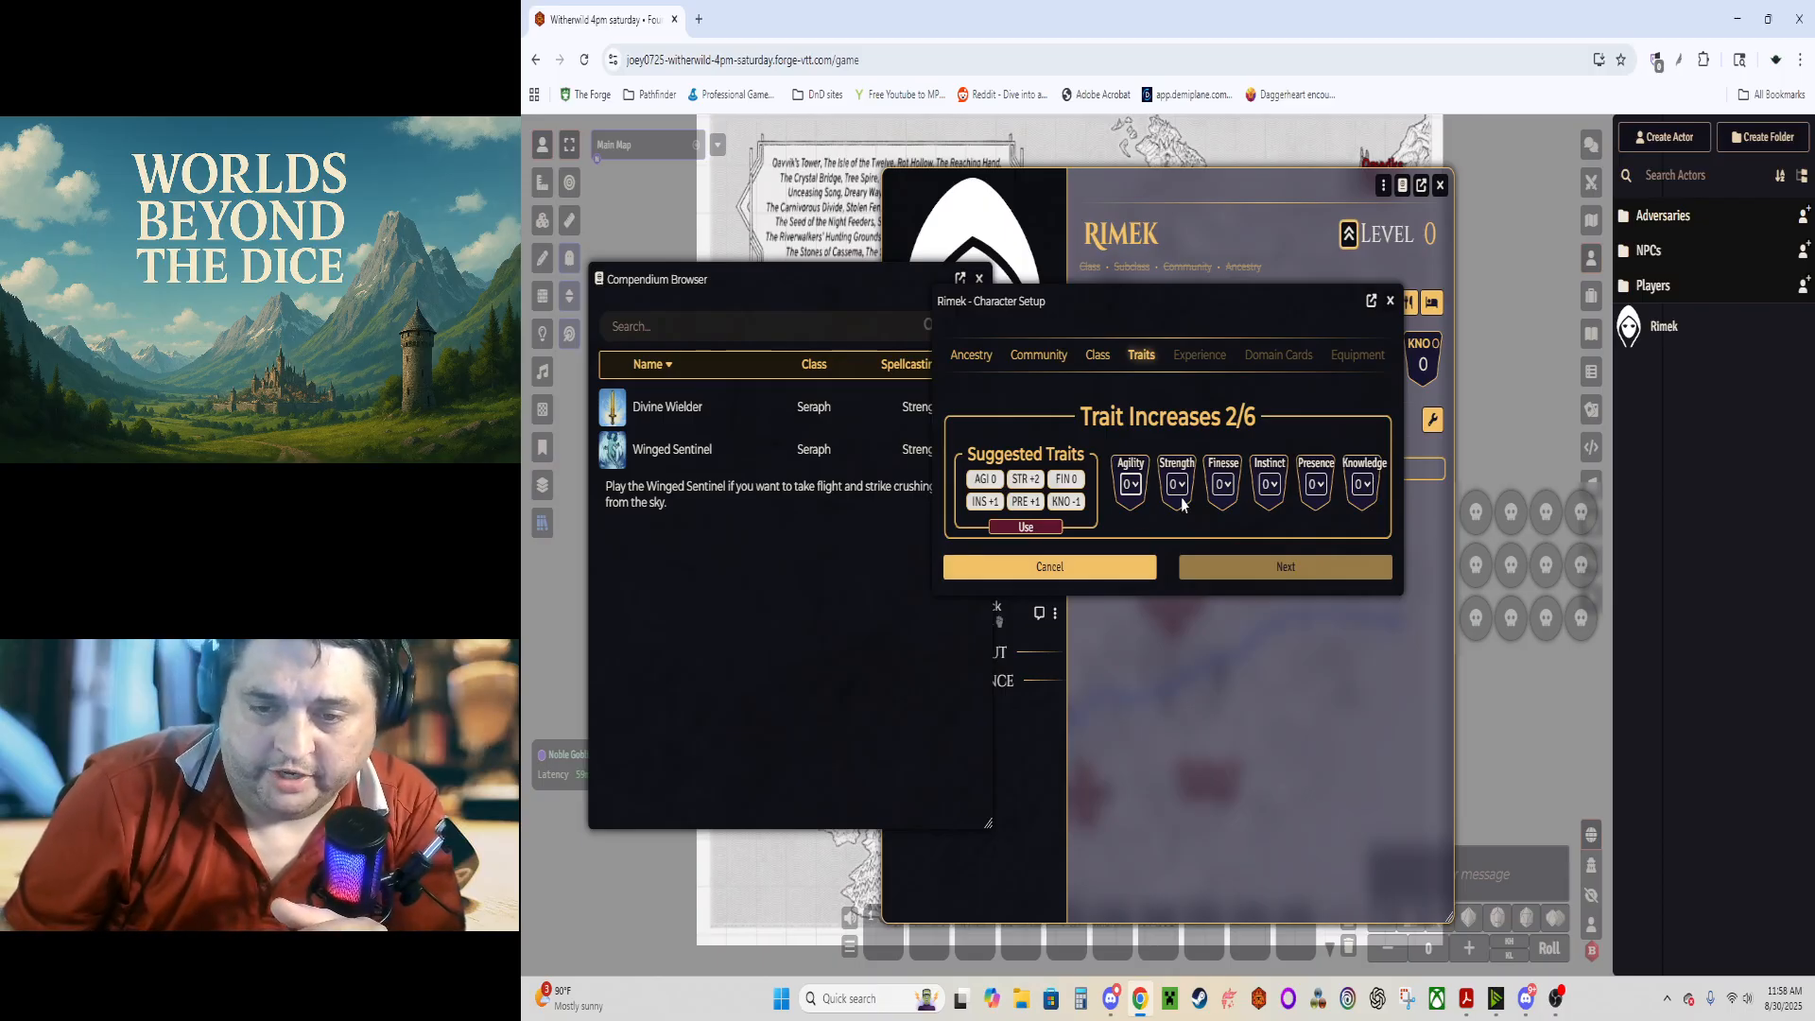
left_click(1026, 526)
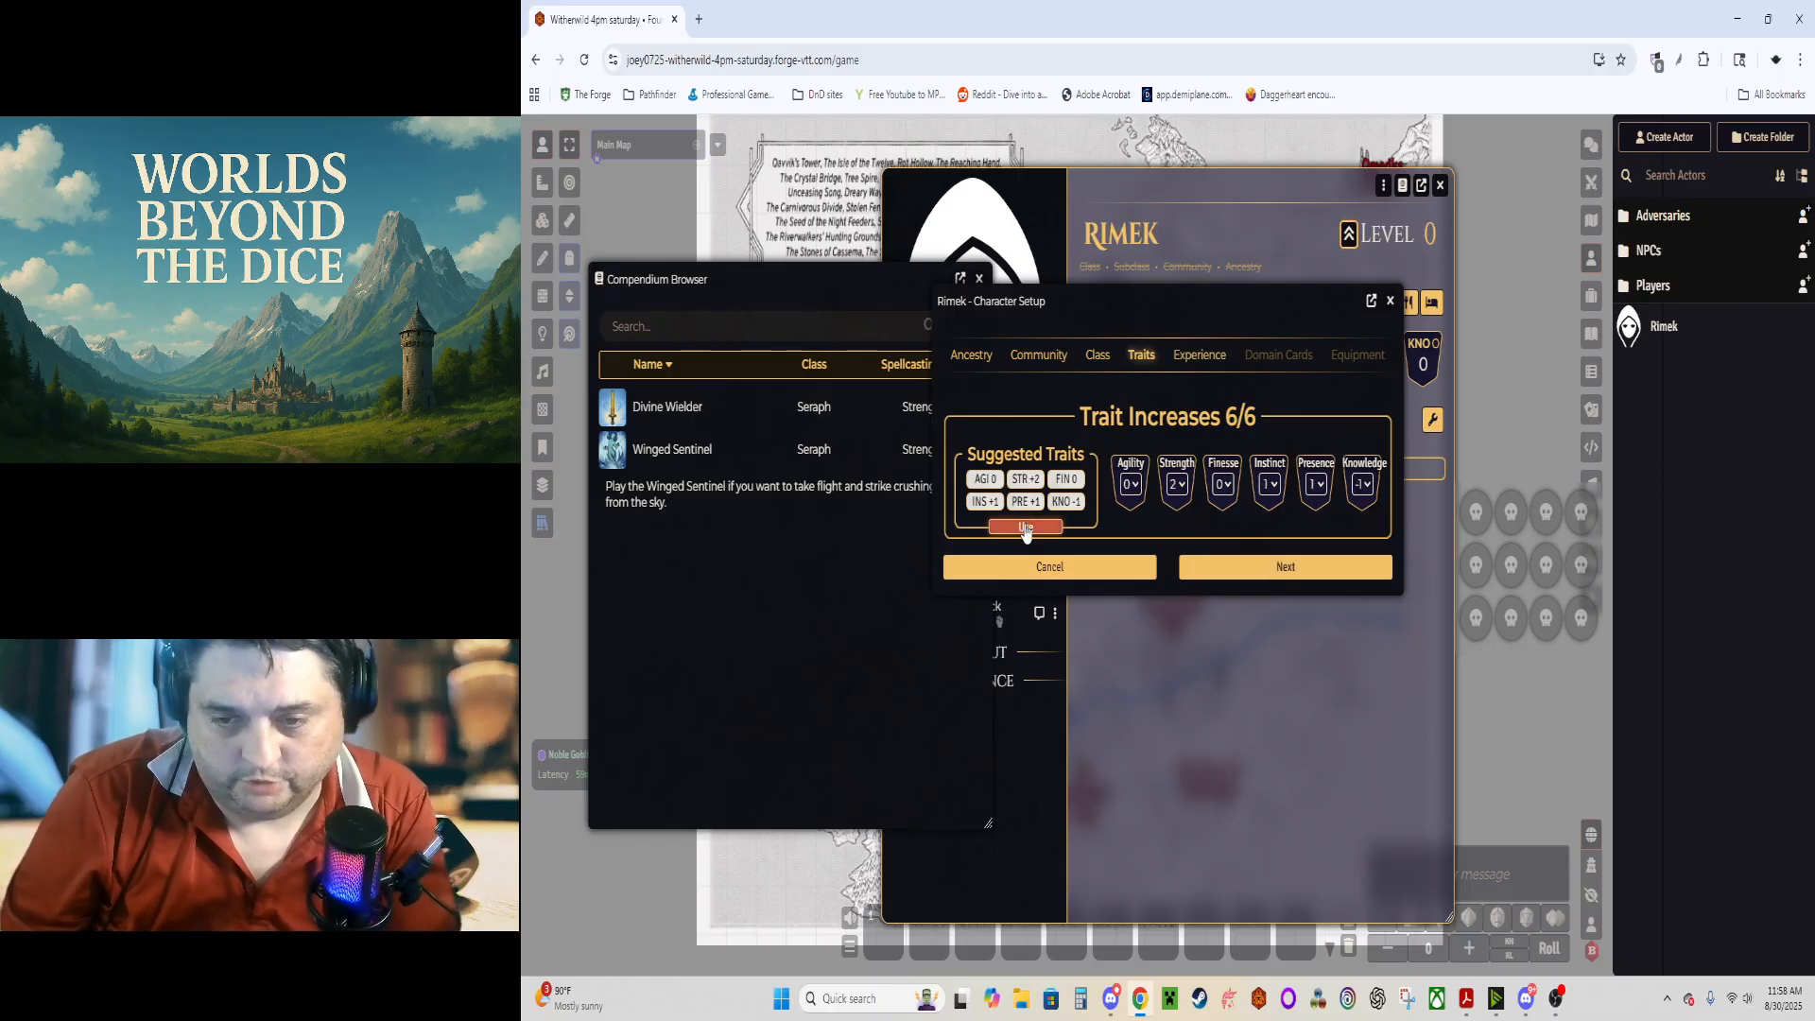
left_click(1234, 570)
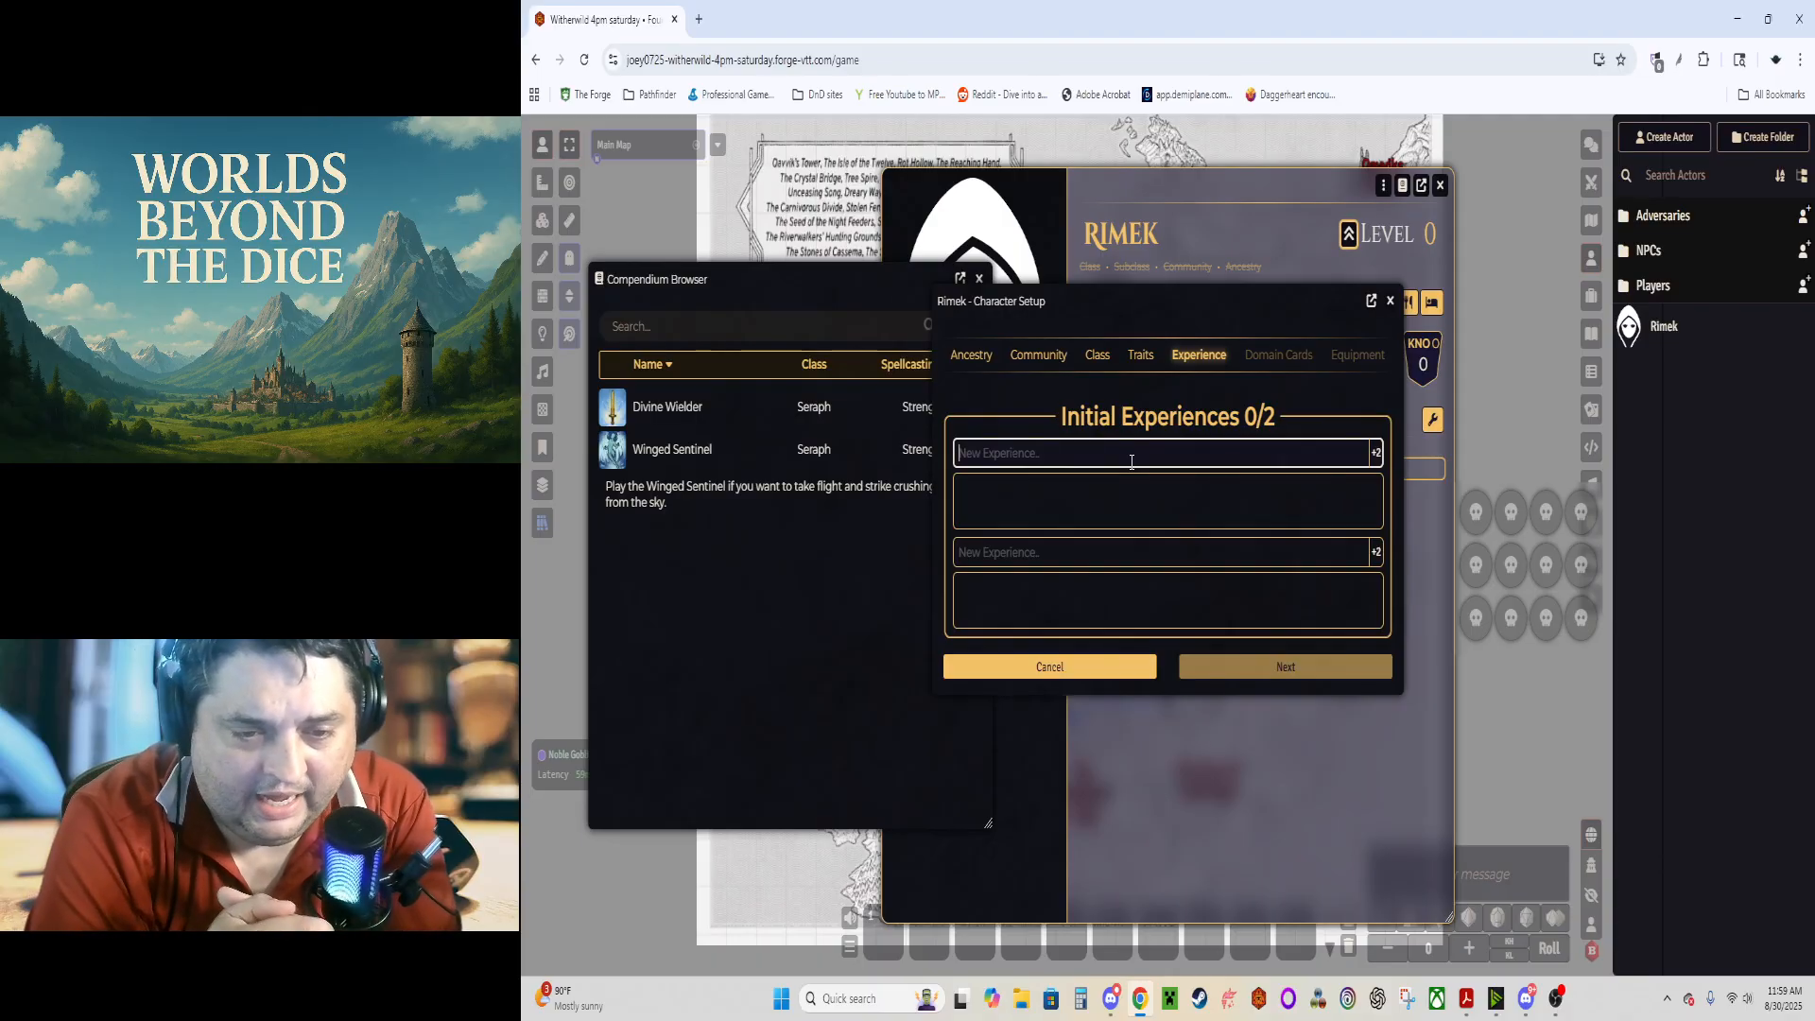
Step: Enter "Never leave a man Behind" and "Phtographic memory" as Rimek's two initial experiences
type("Never leave a")
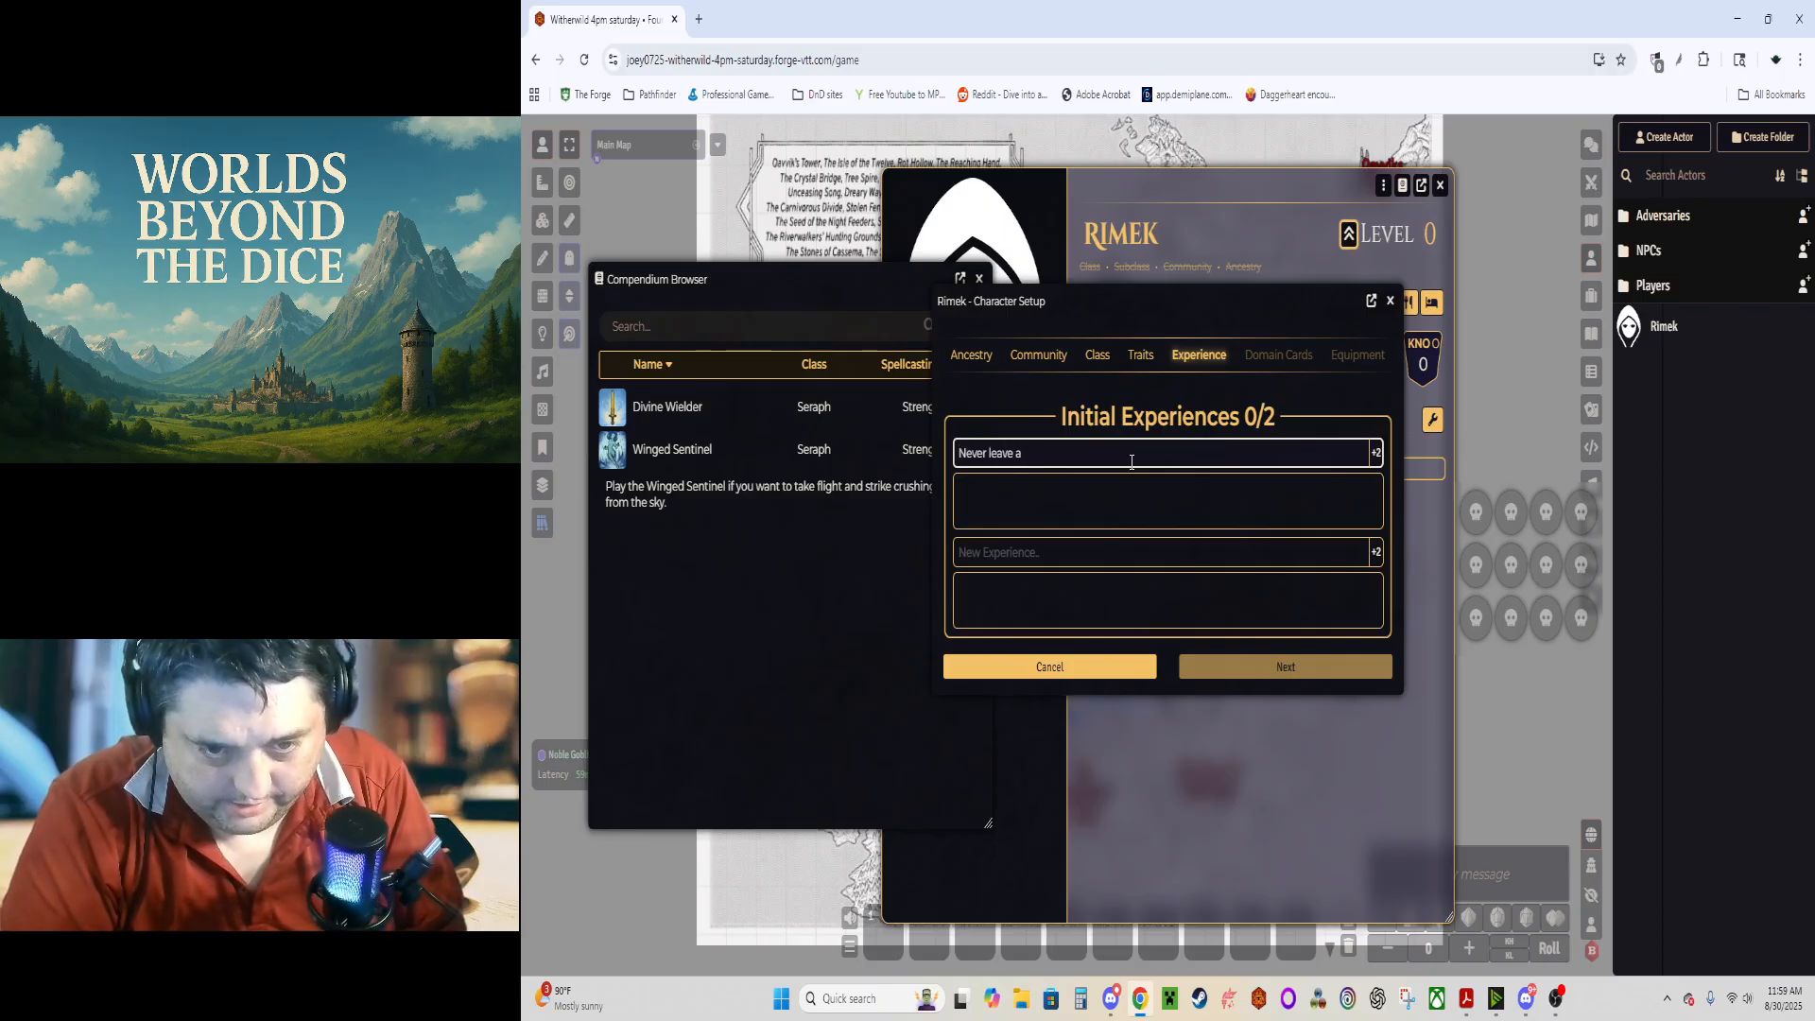
type(" man Behind")
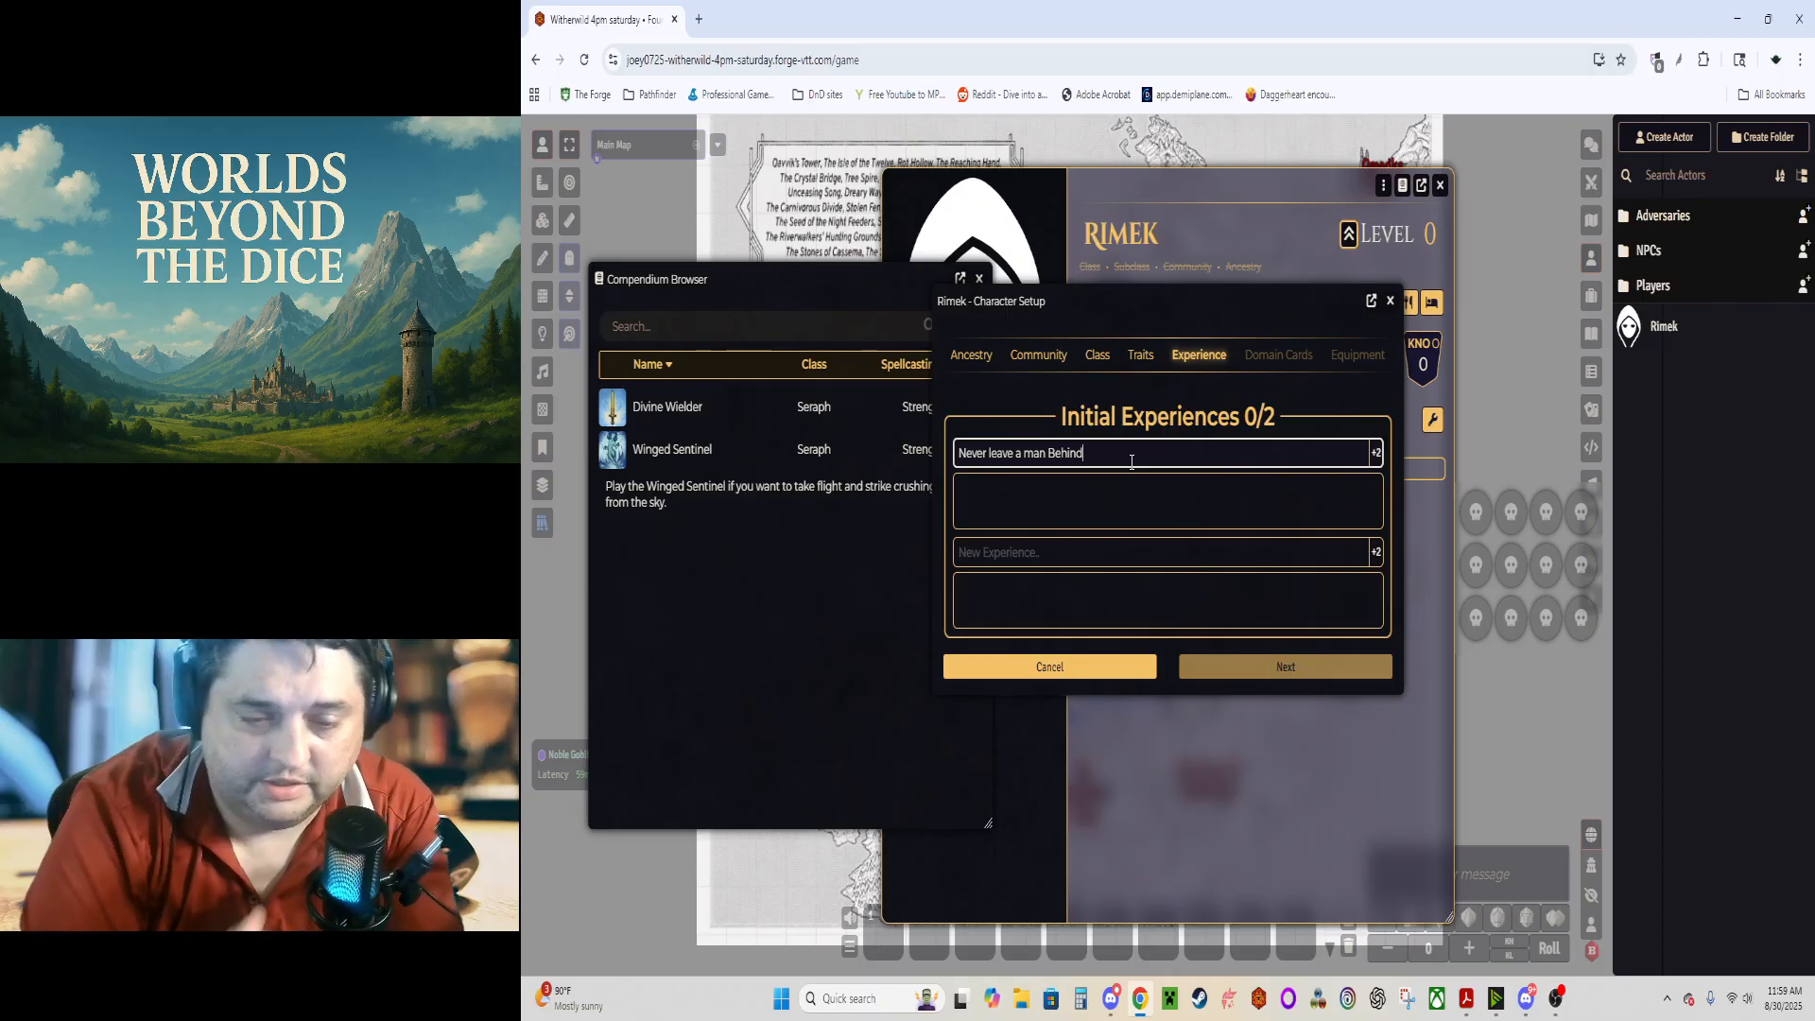
left_click(1115, 548)
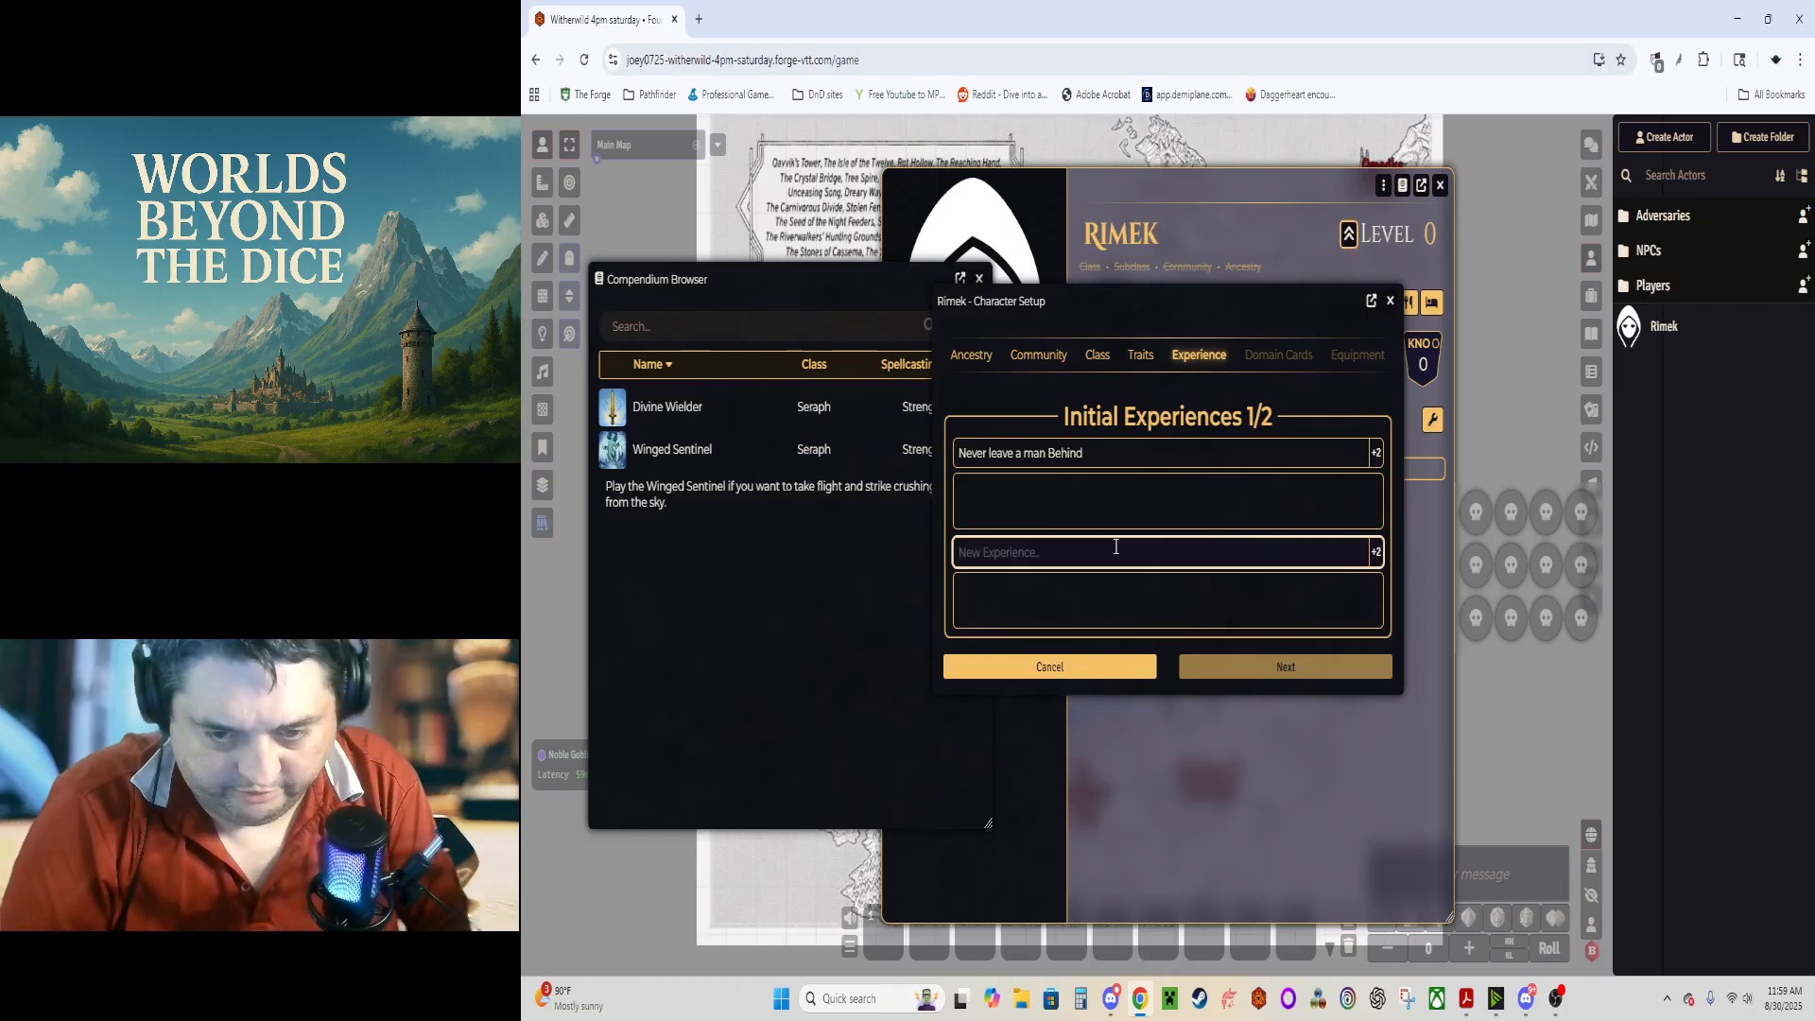
type("P")
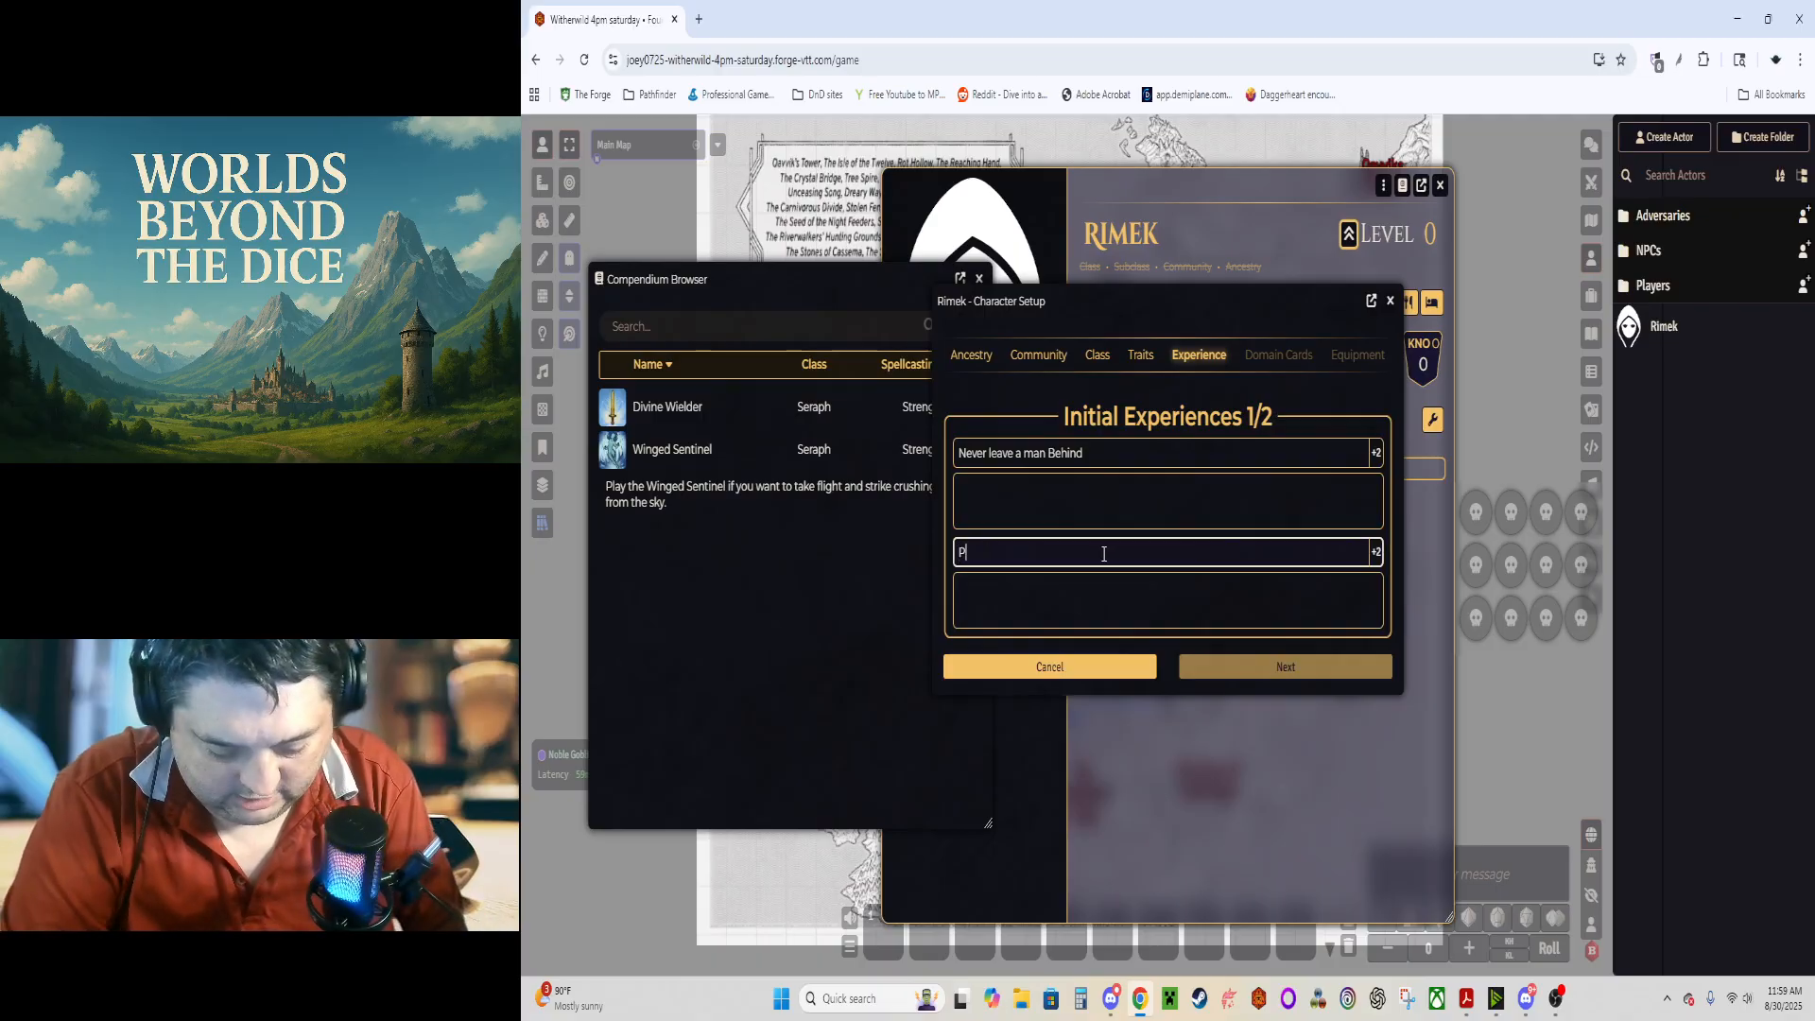
type("htographic m")
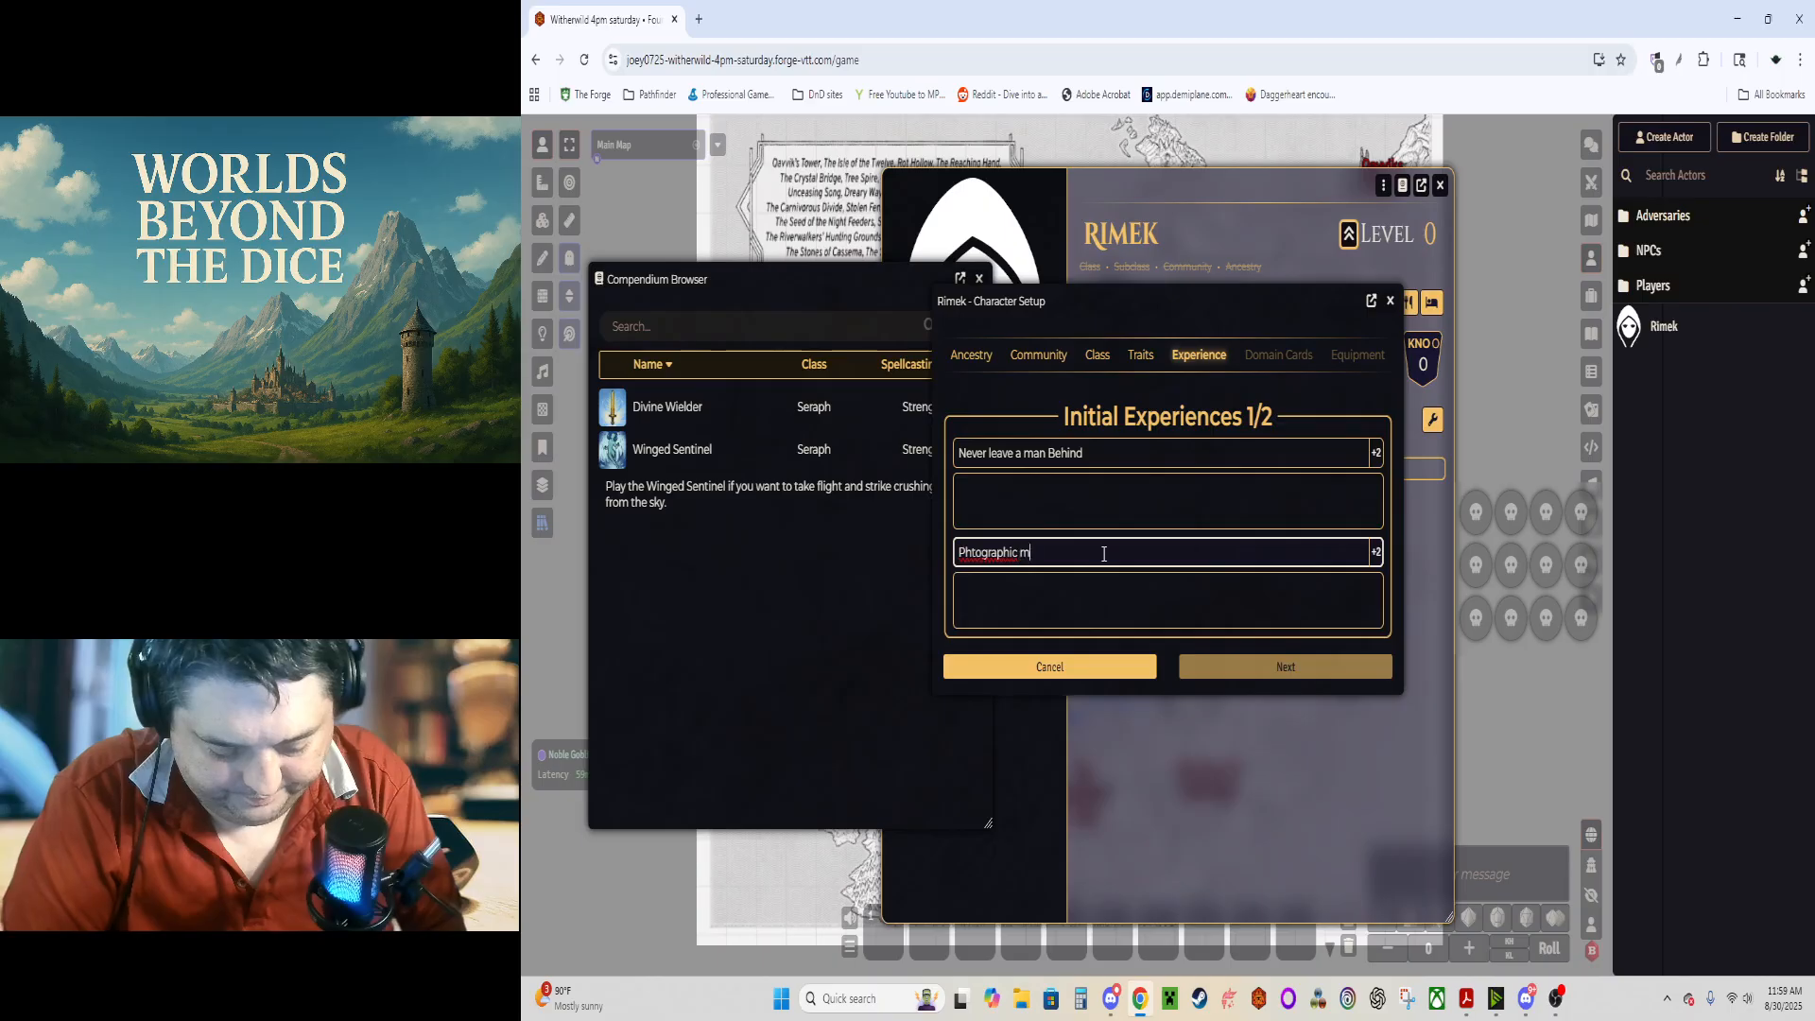
type("emory")
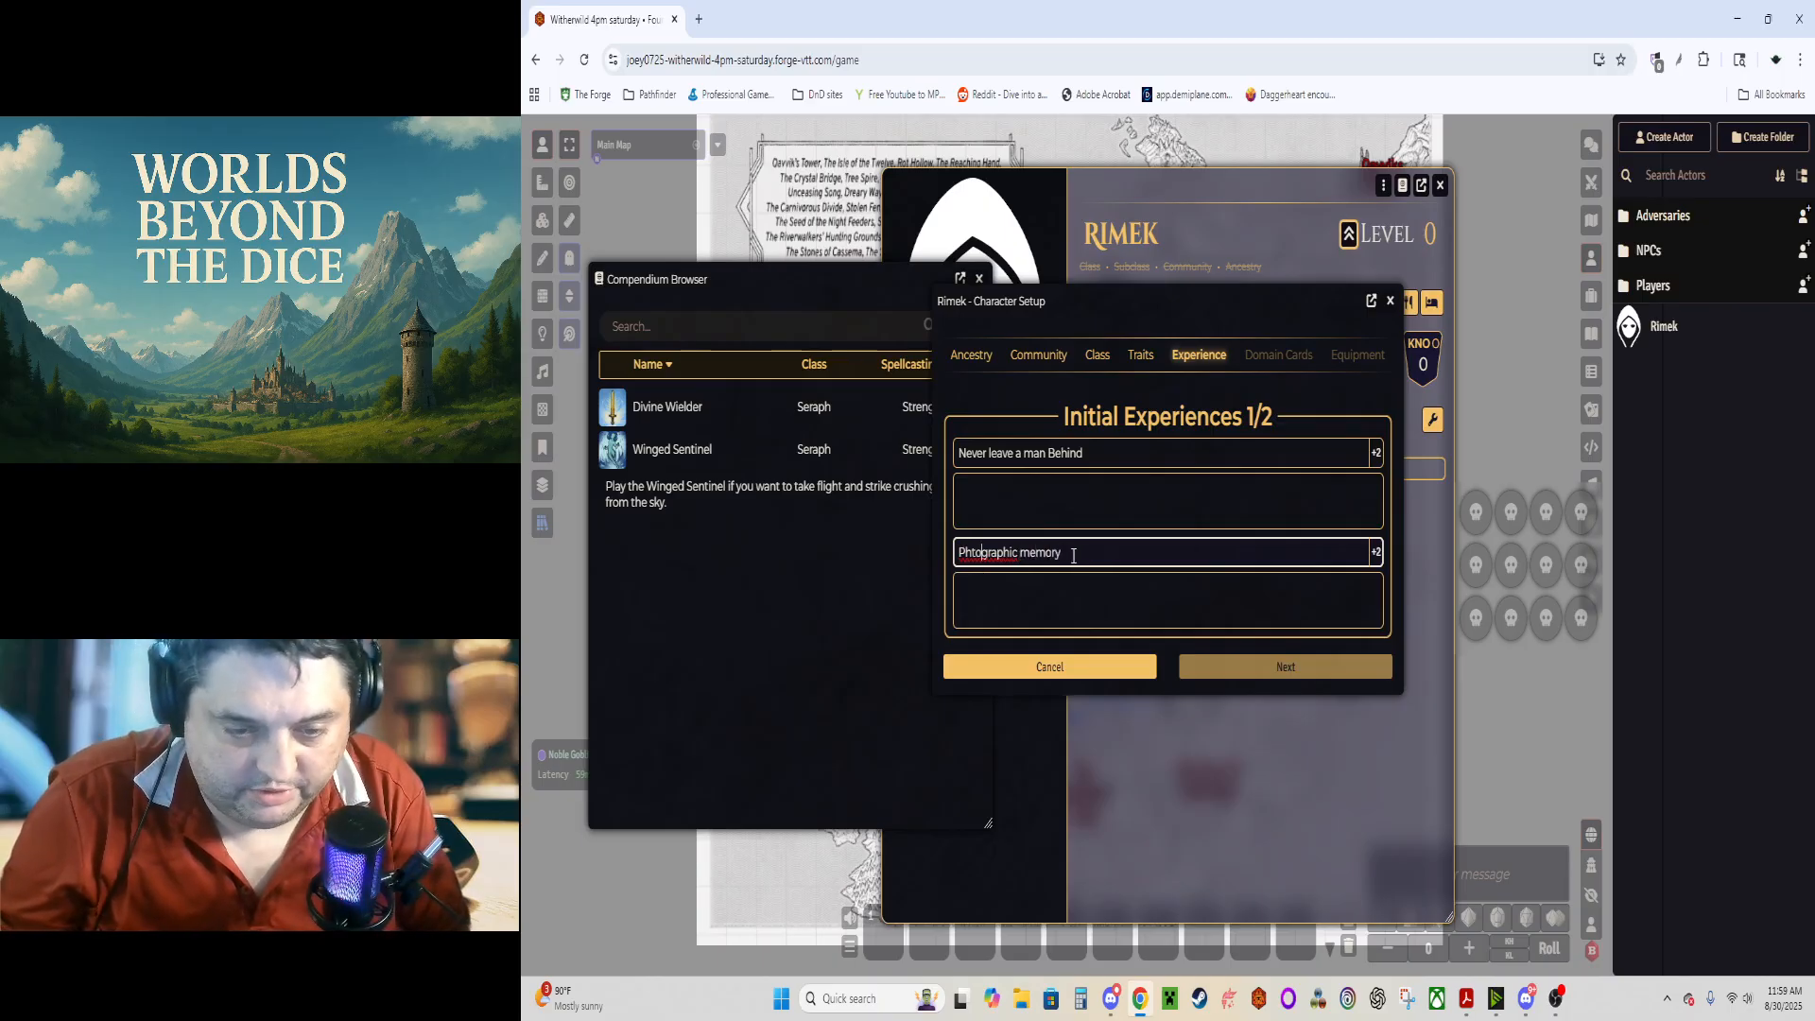
left_click(1071, 505)
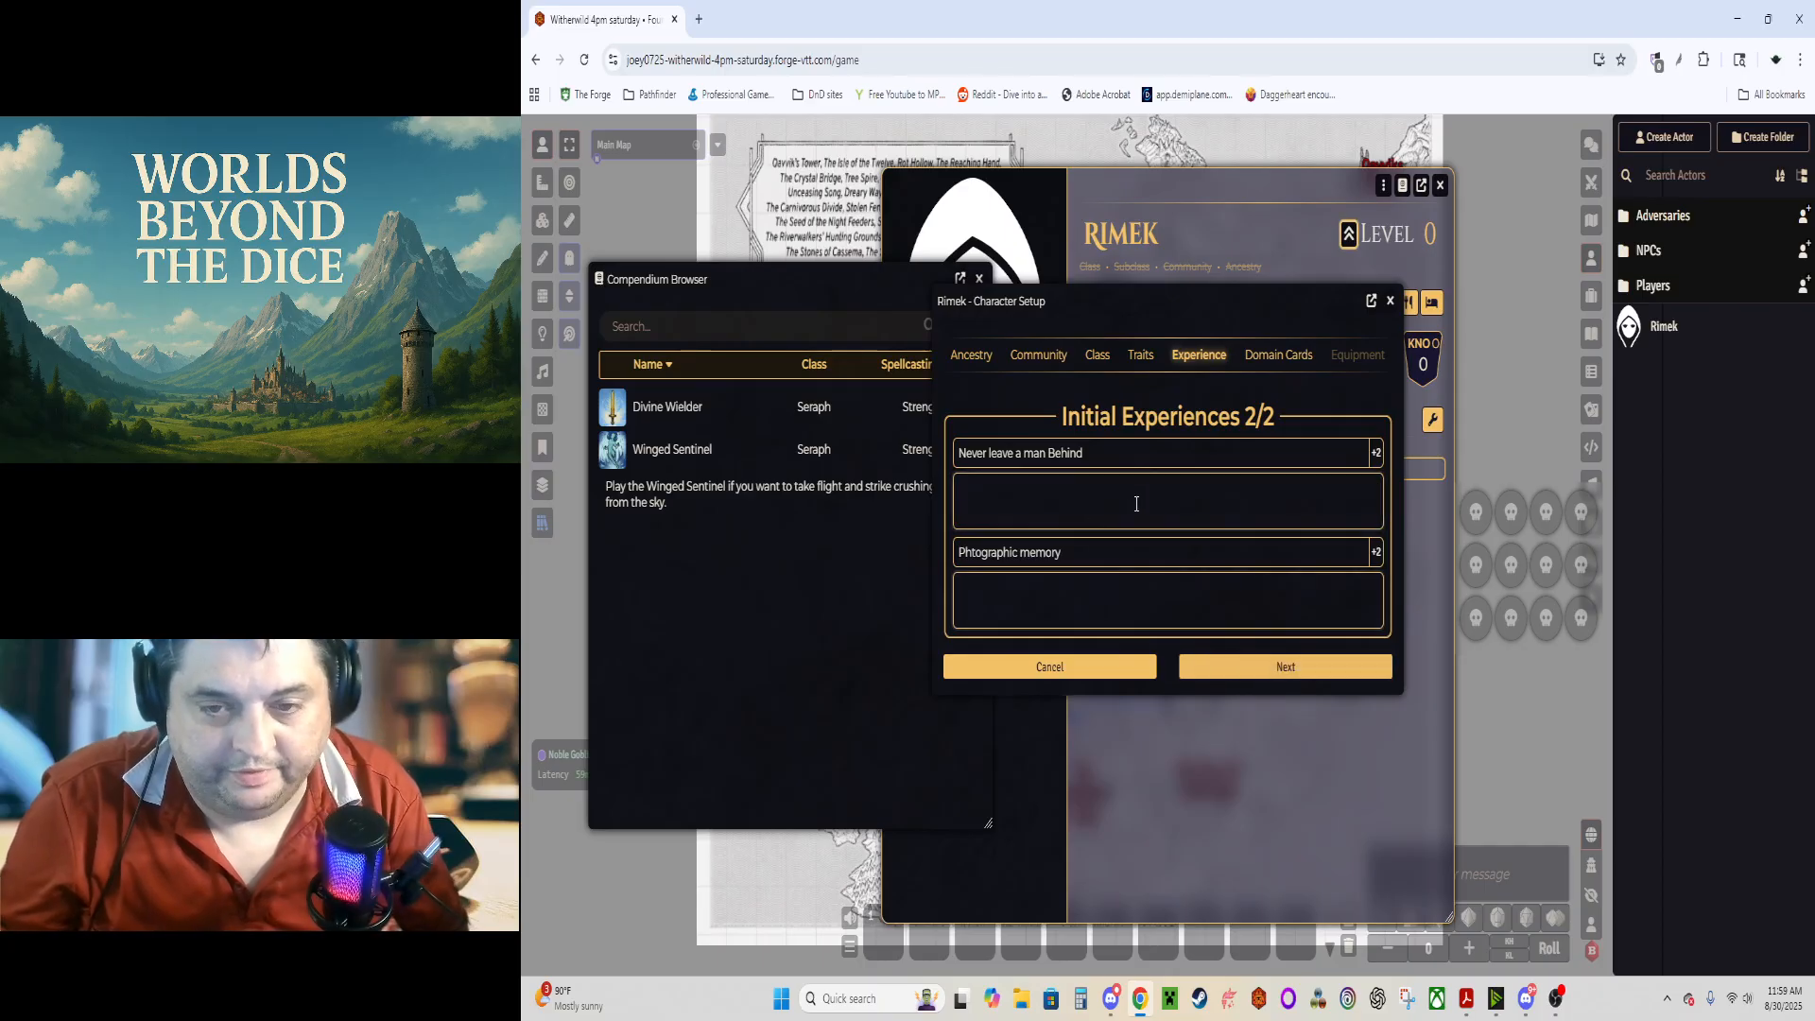
Step: Continue to the Domain Cards stage and close the subclass list
left_click(1226, 670)
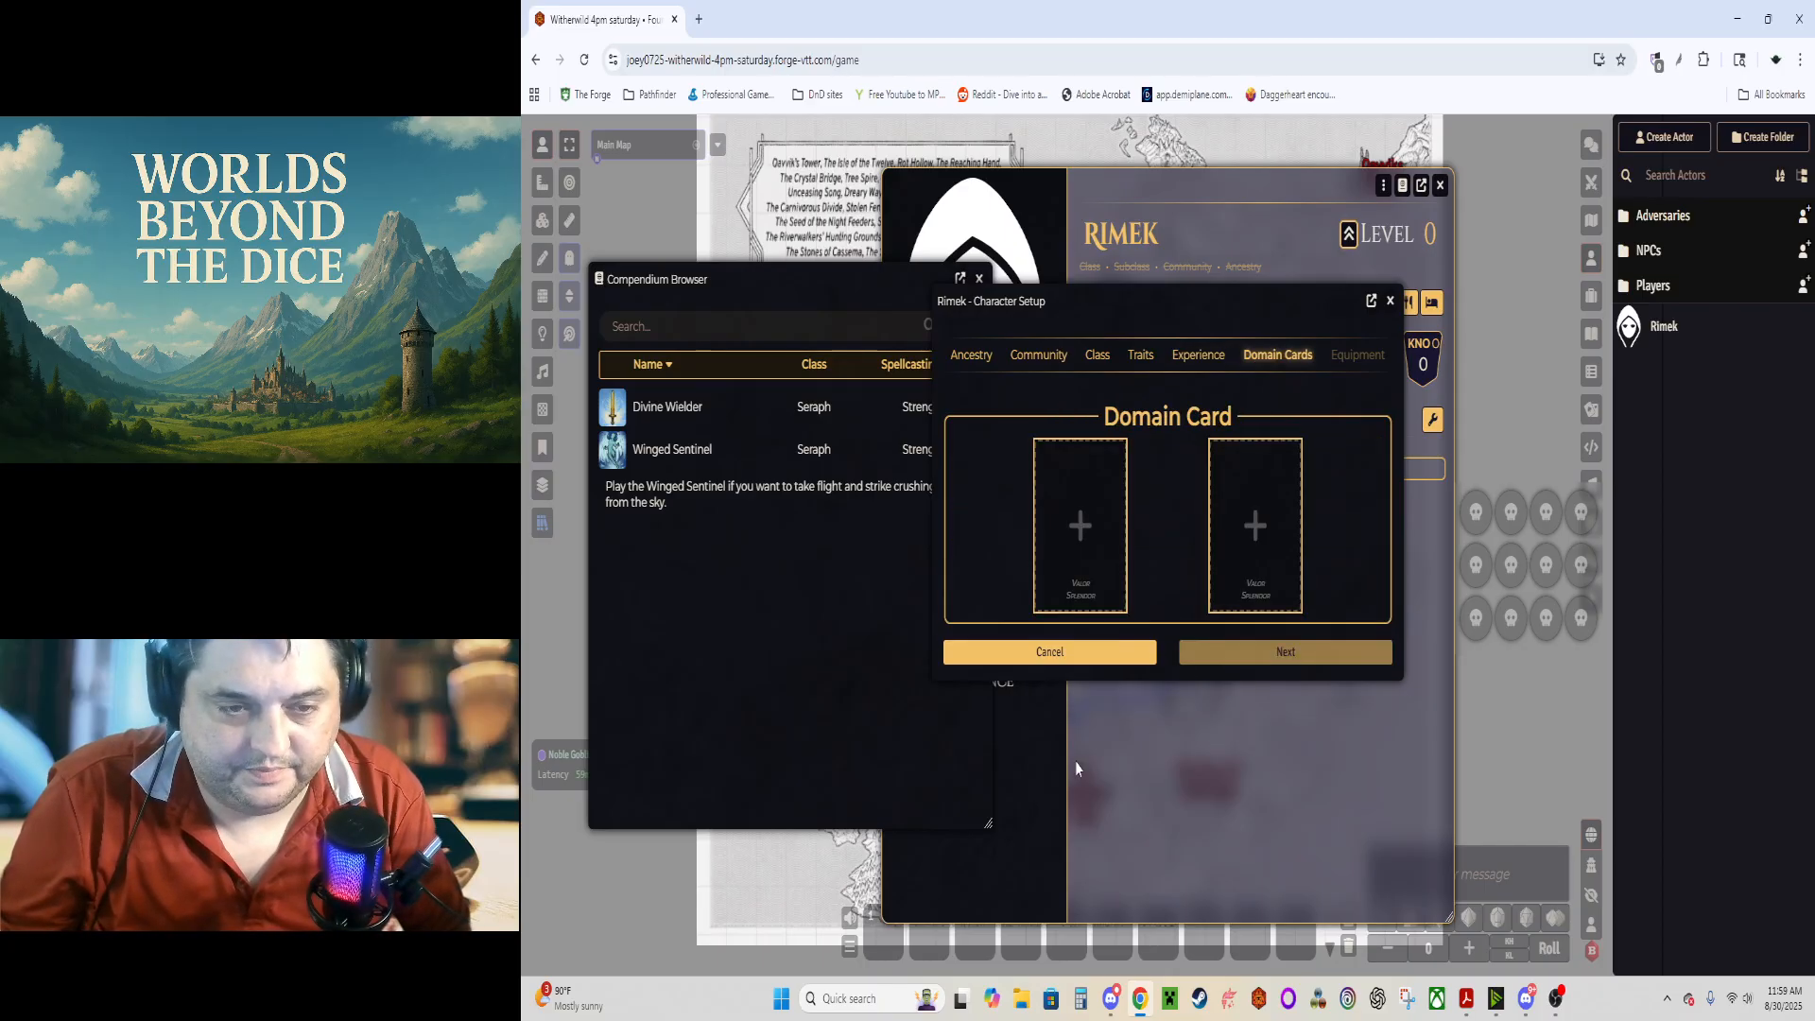
left_click(835, 580)
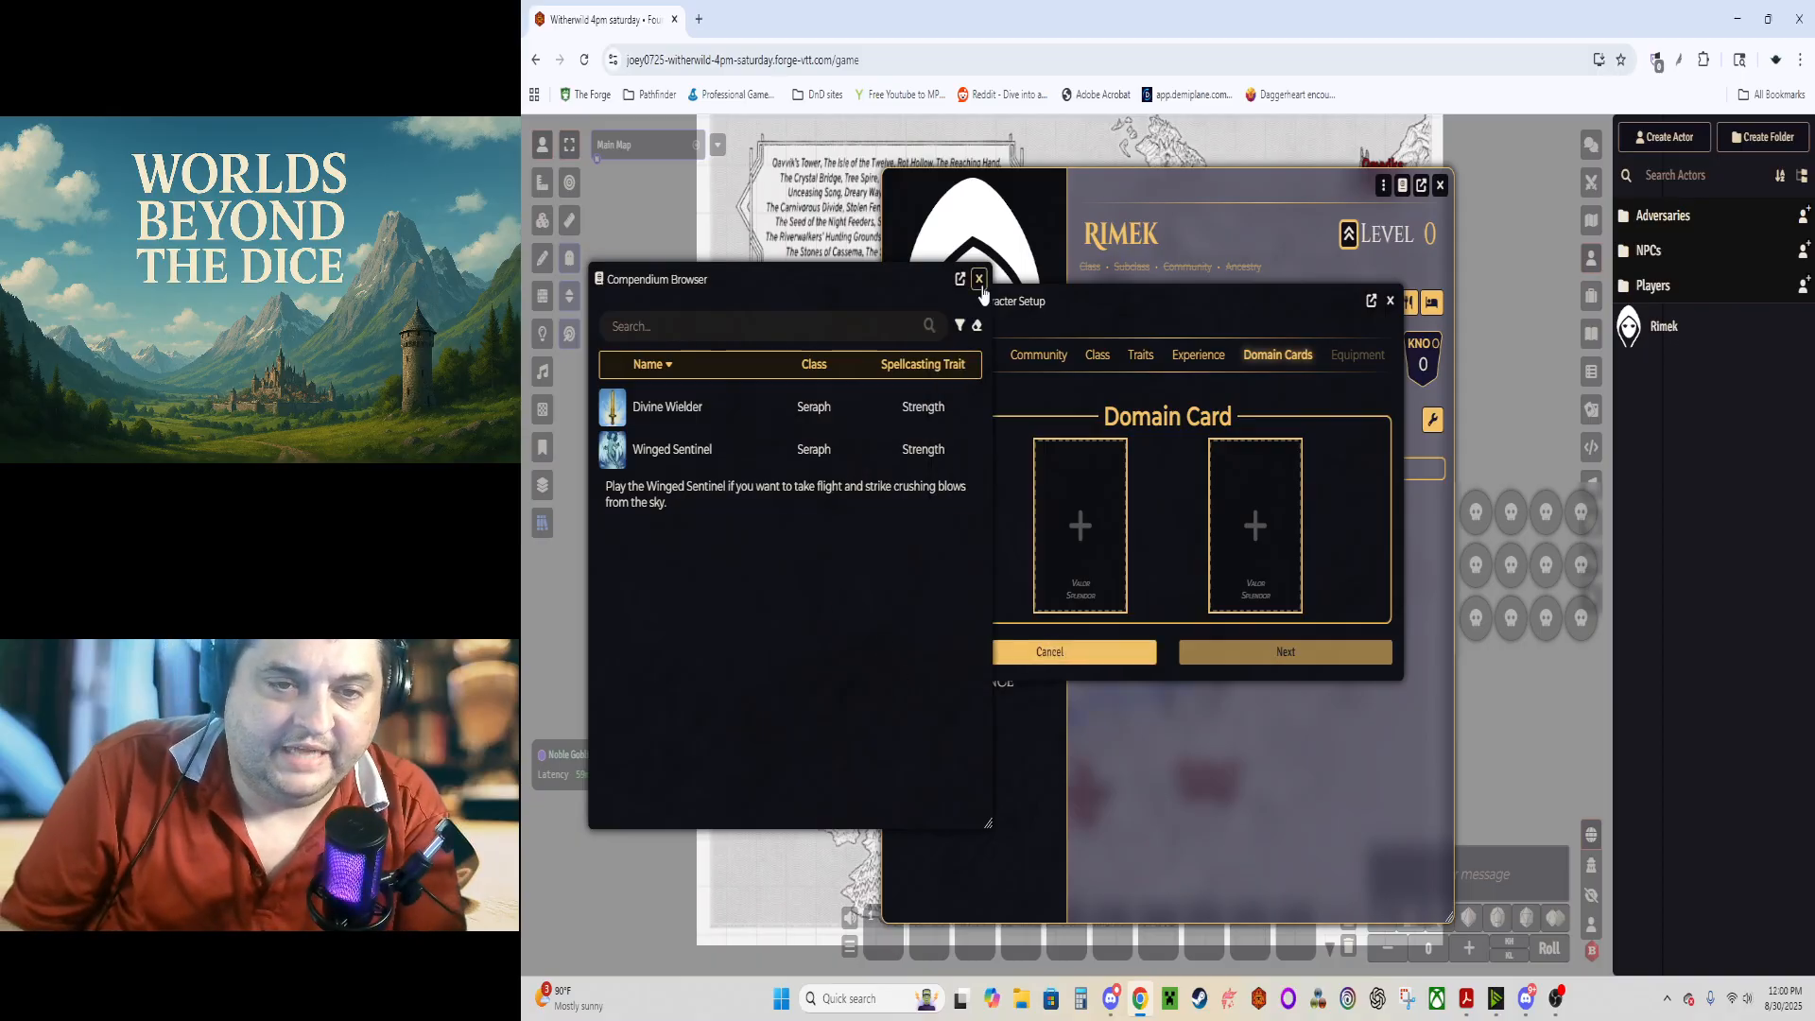
left_click(979, 281)
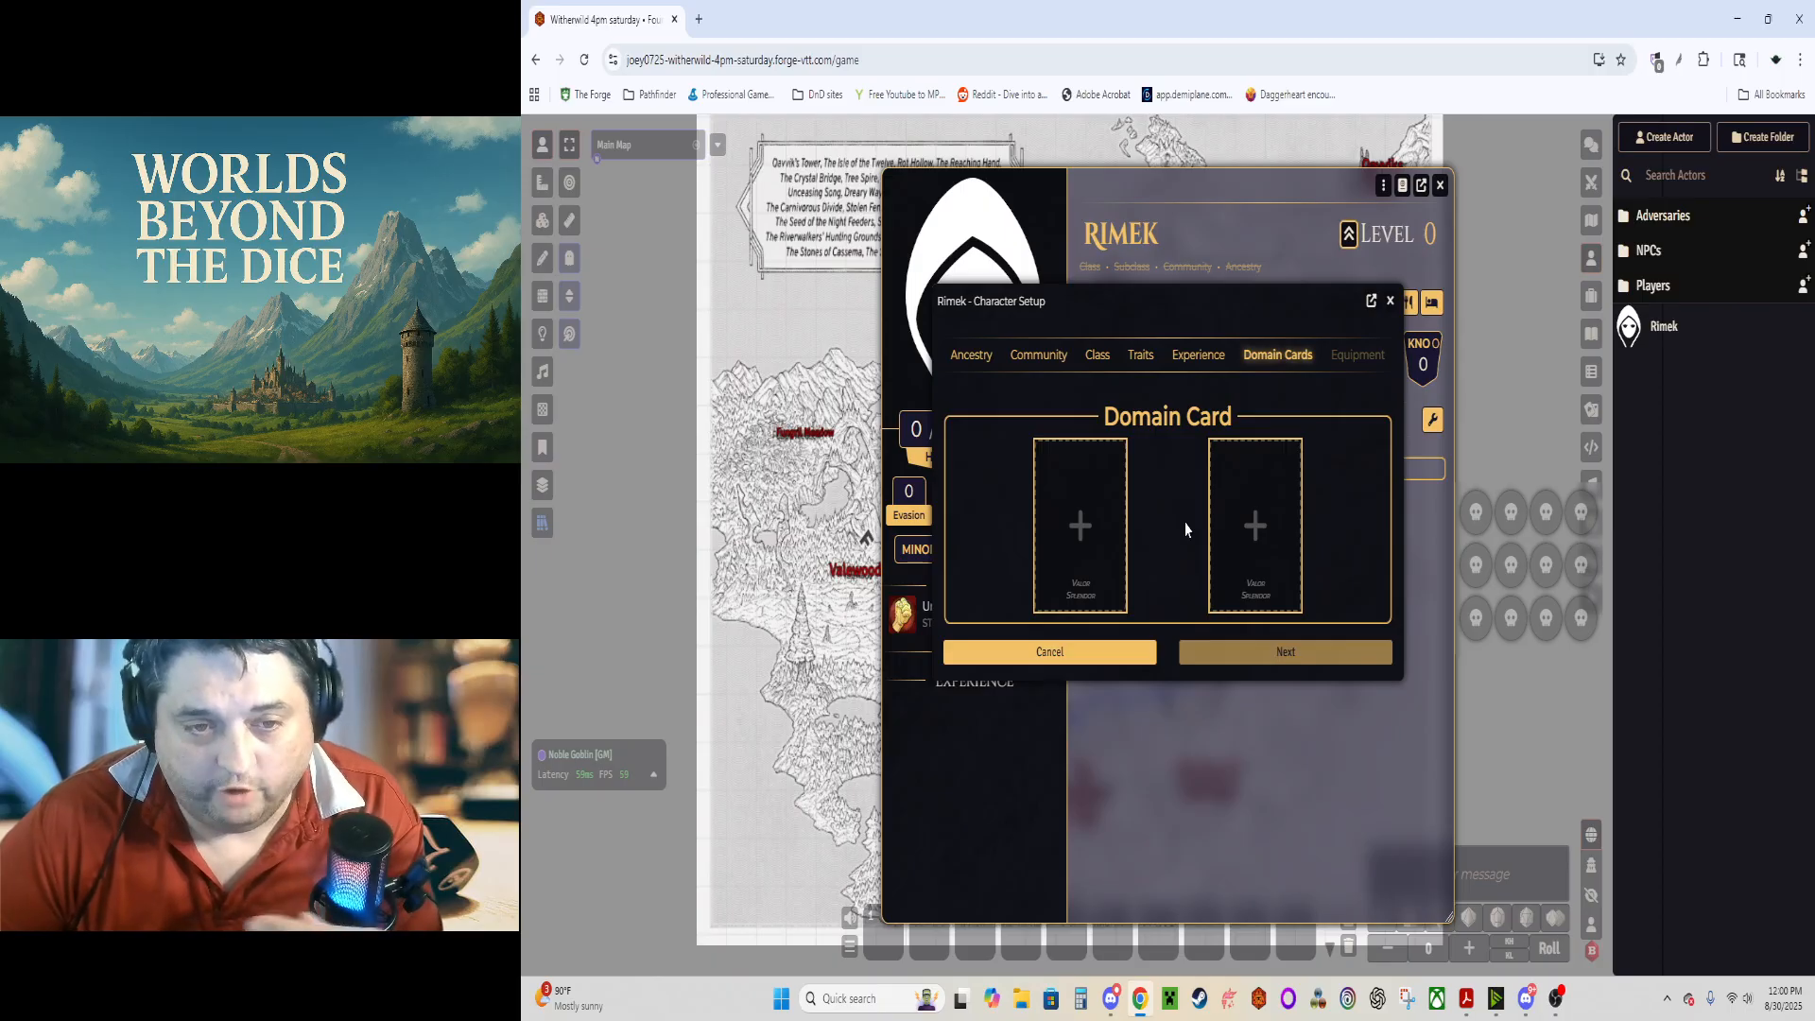
Step: Read the Bare Bones and I Am Your Shield domain card descriptions and assign I Am Your Shield to the second card slot
left_click(1097, 515)
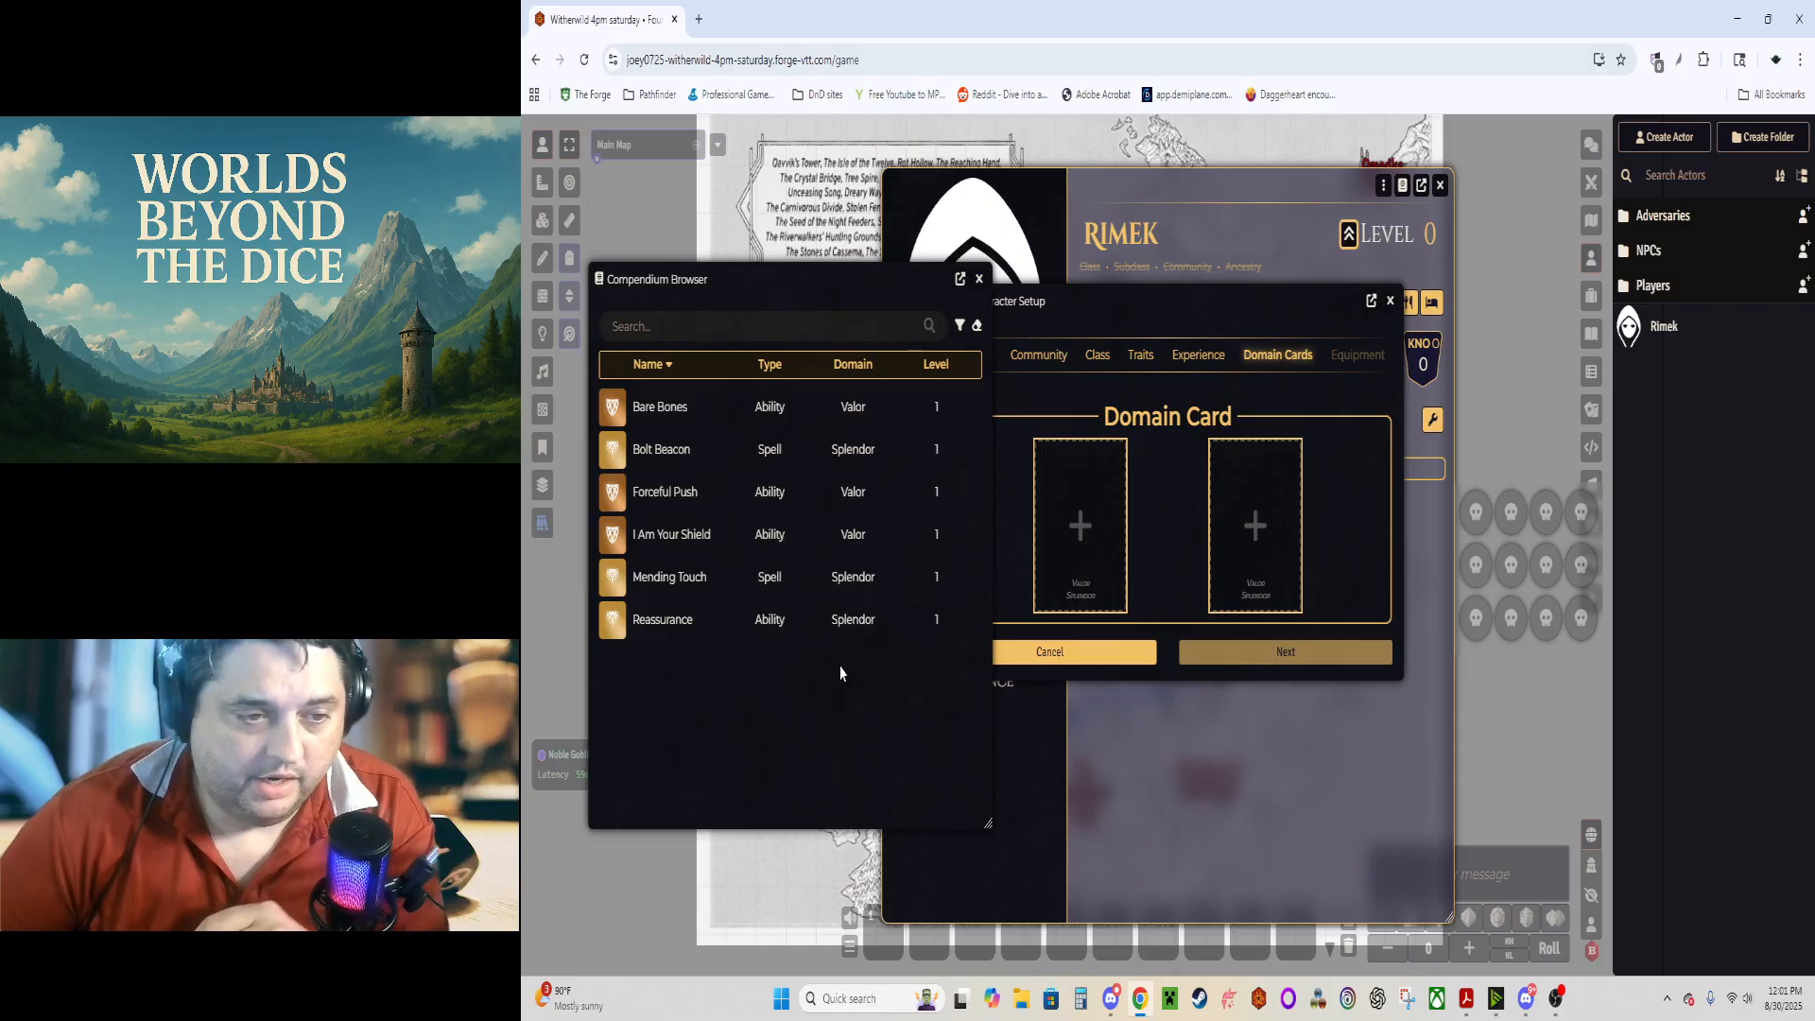
left_click(649, 421)
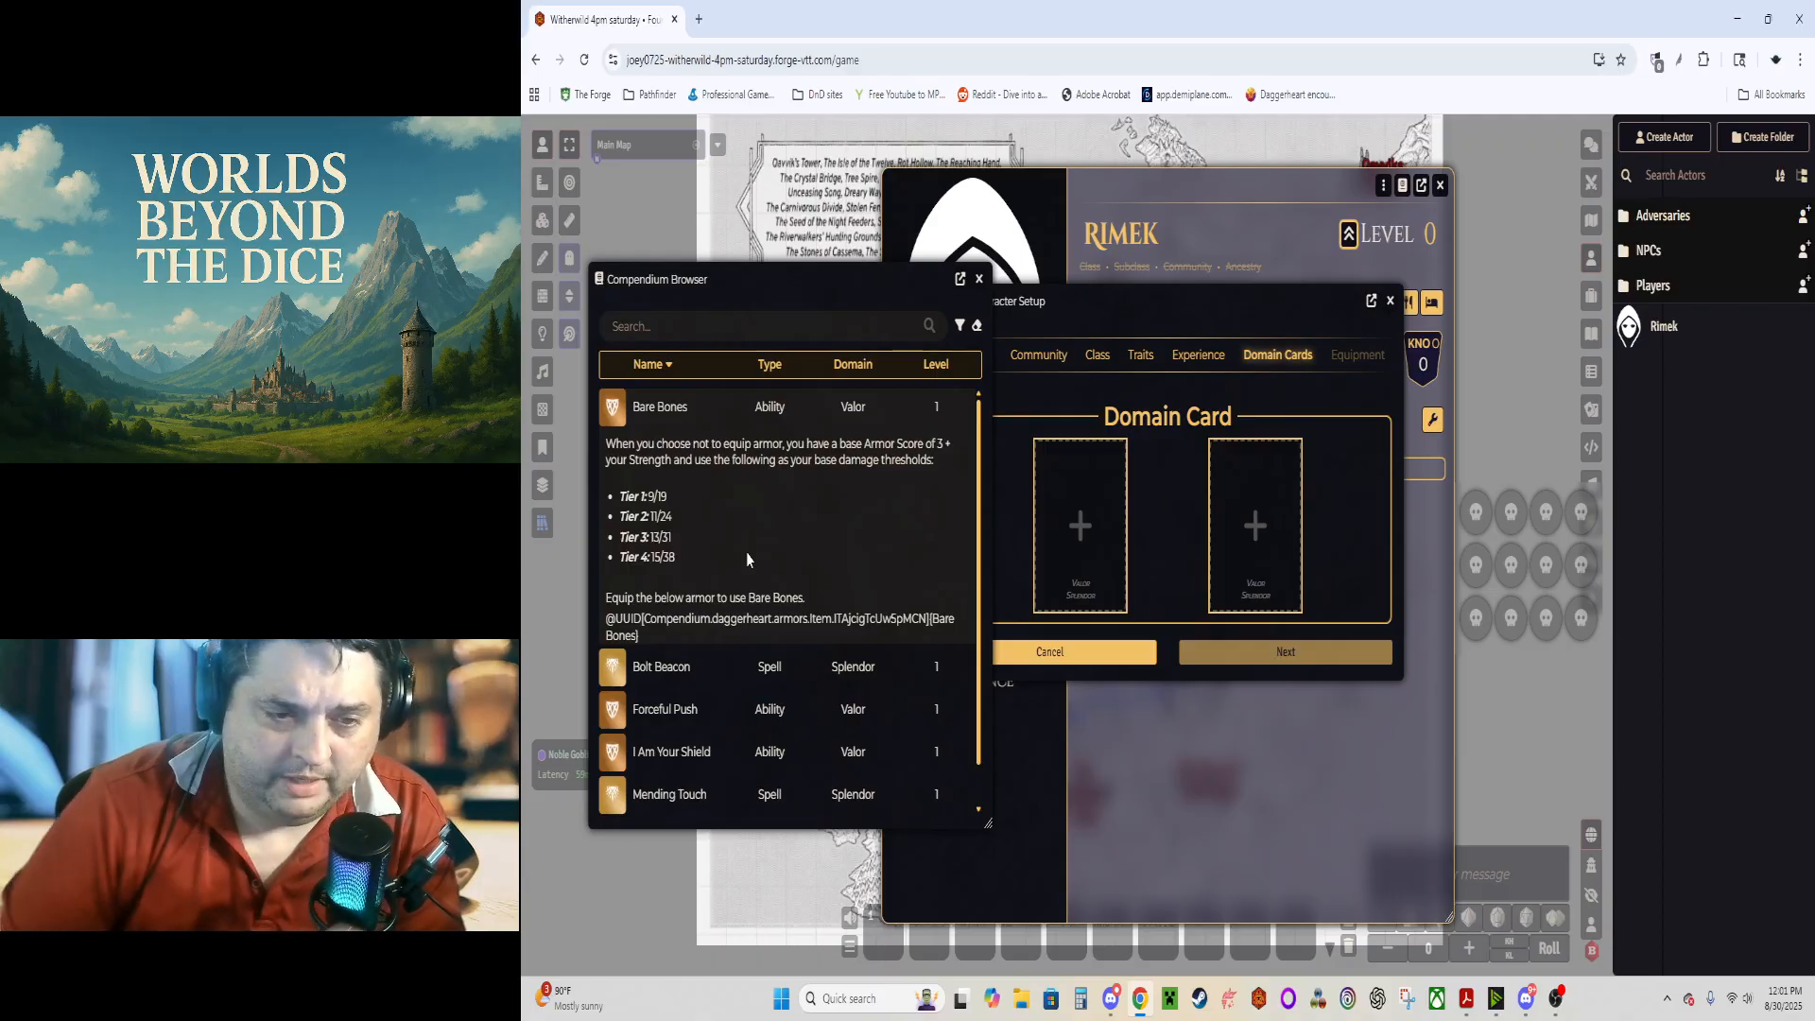
left_click(690, 416)
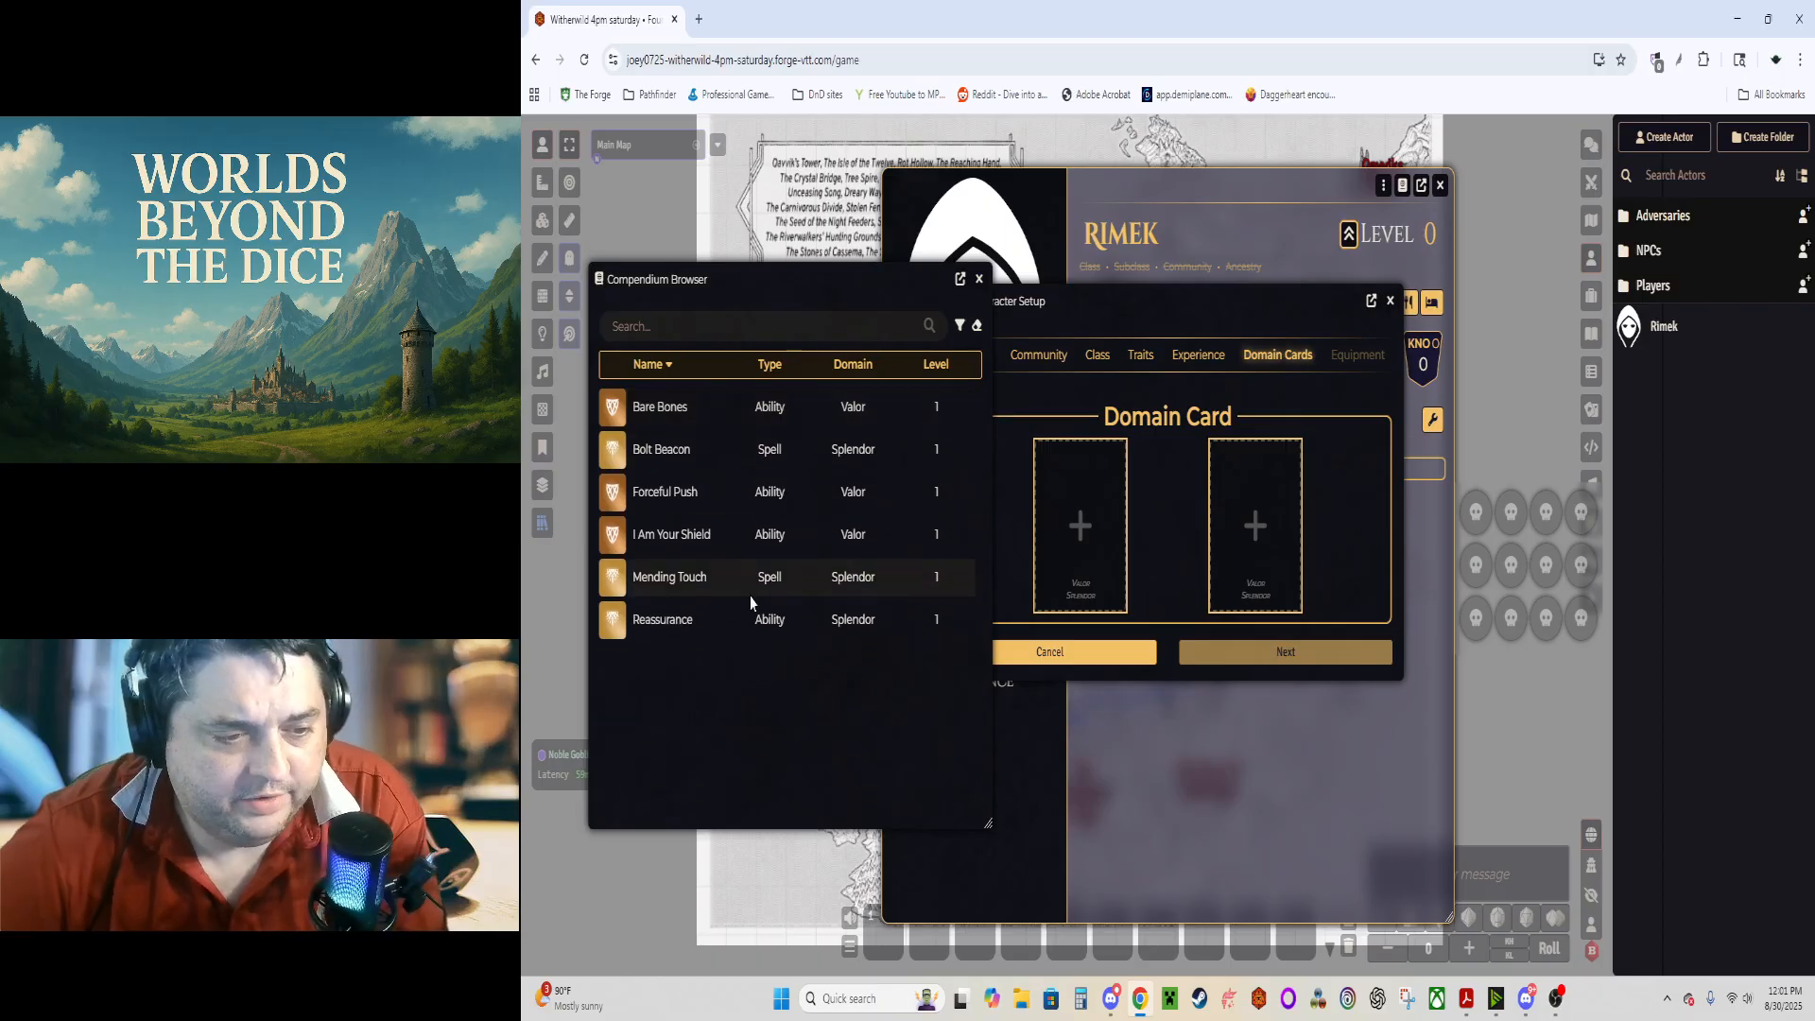
left_click(691, 536)
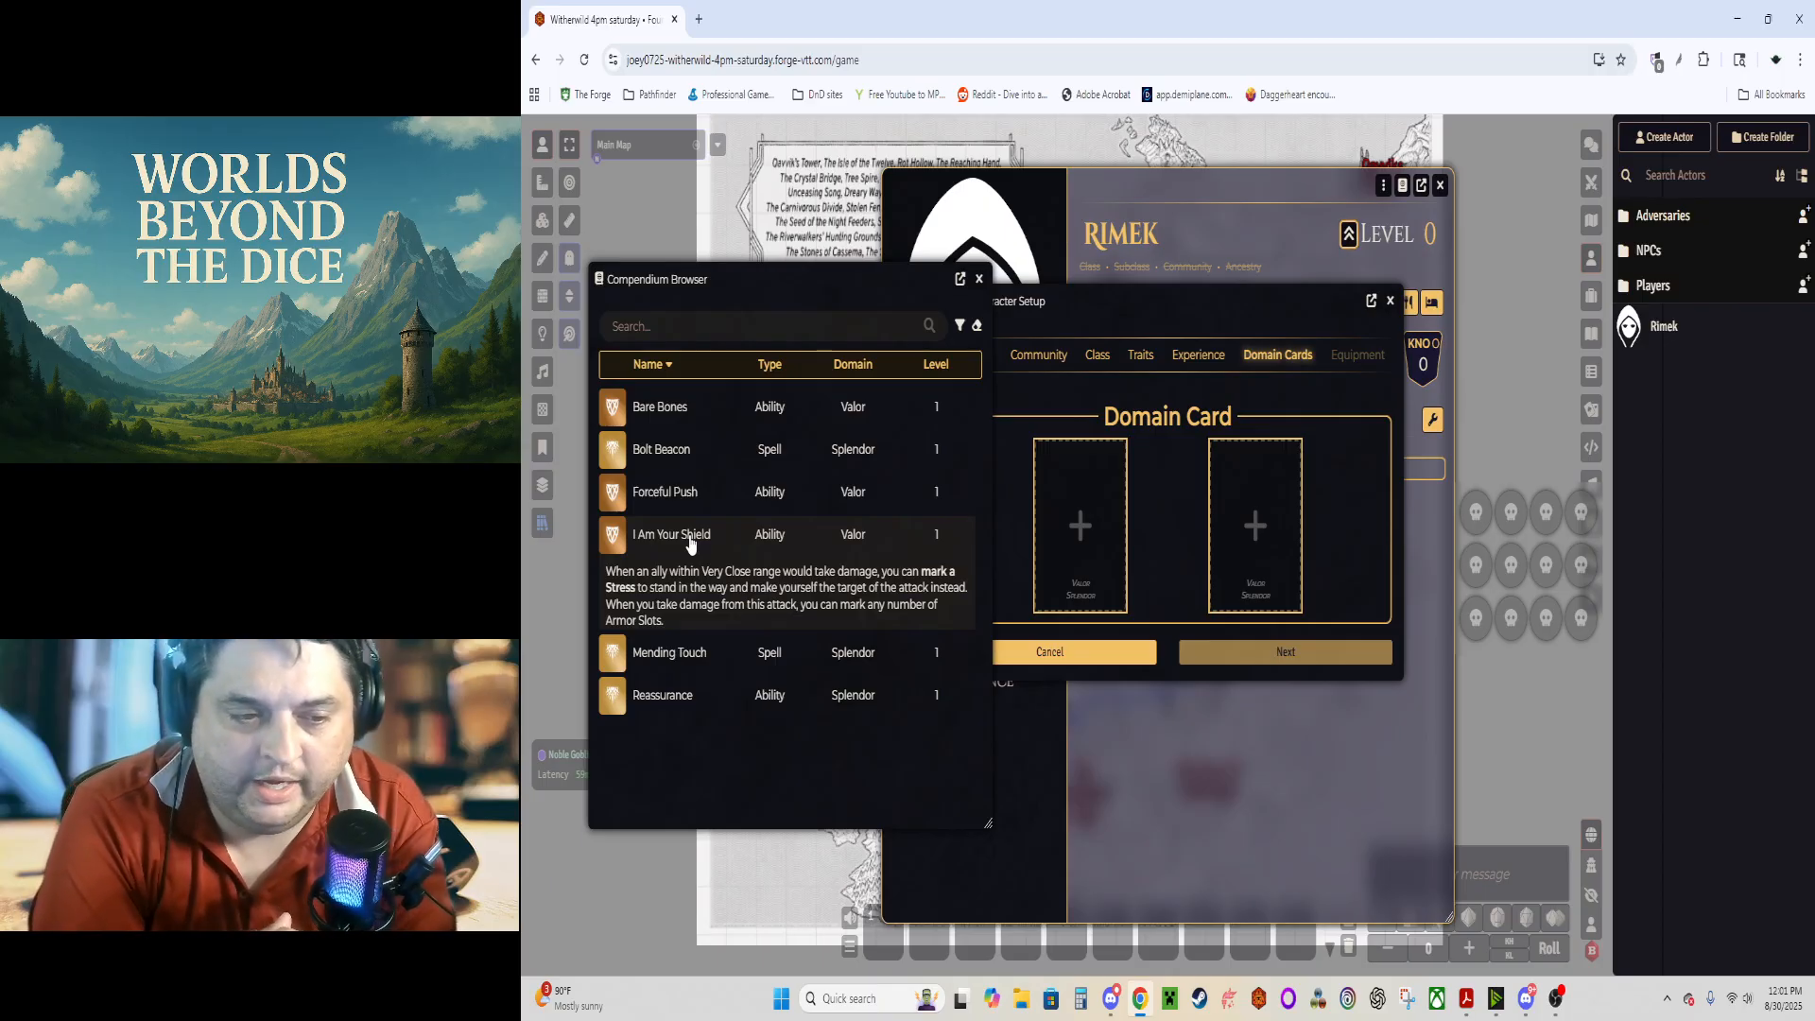
left_click_drag(690, 537, 1248, 586)
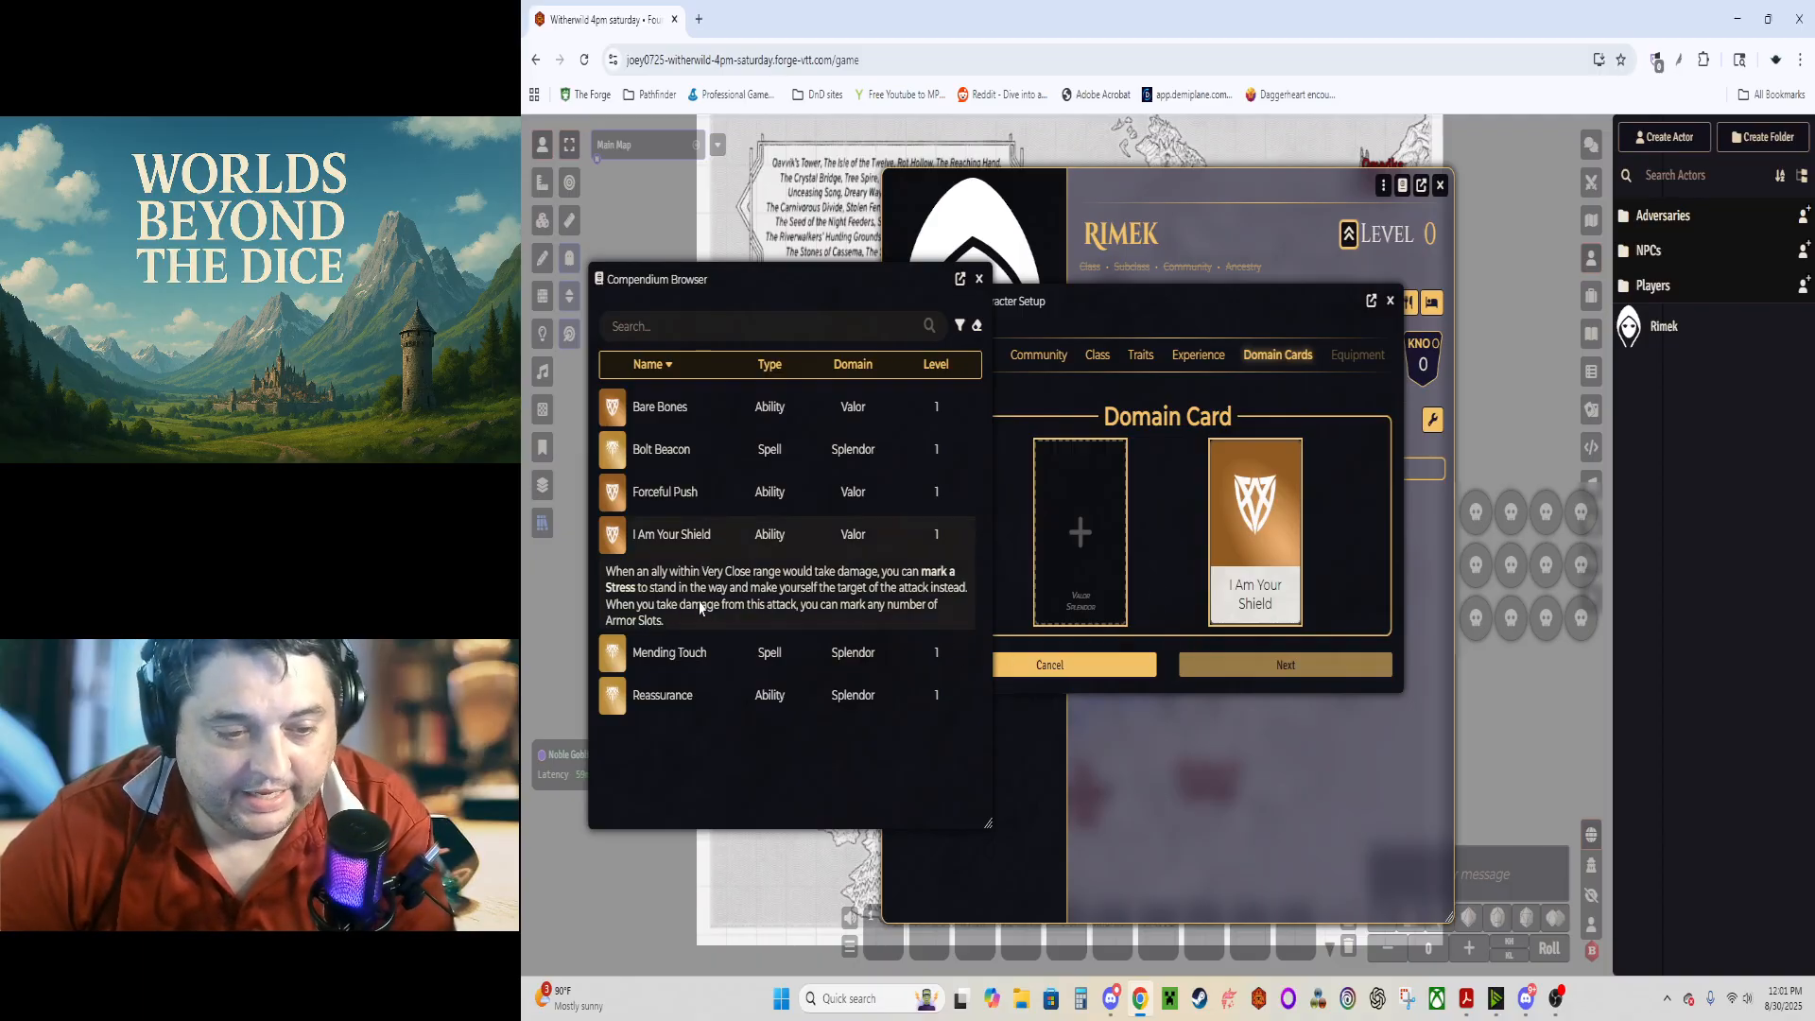
Step: Read the Mending Touch description, assign it to the first domain card slot and continue to the Equipment stage
left_click(700, 660)
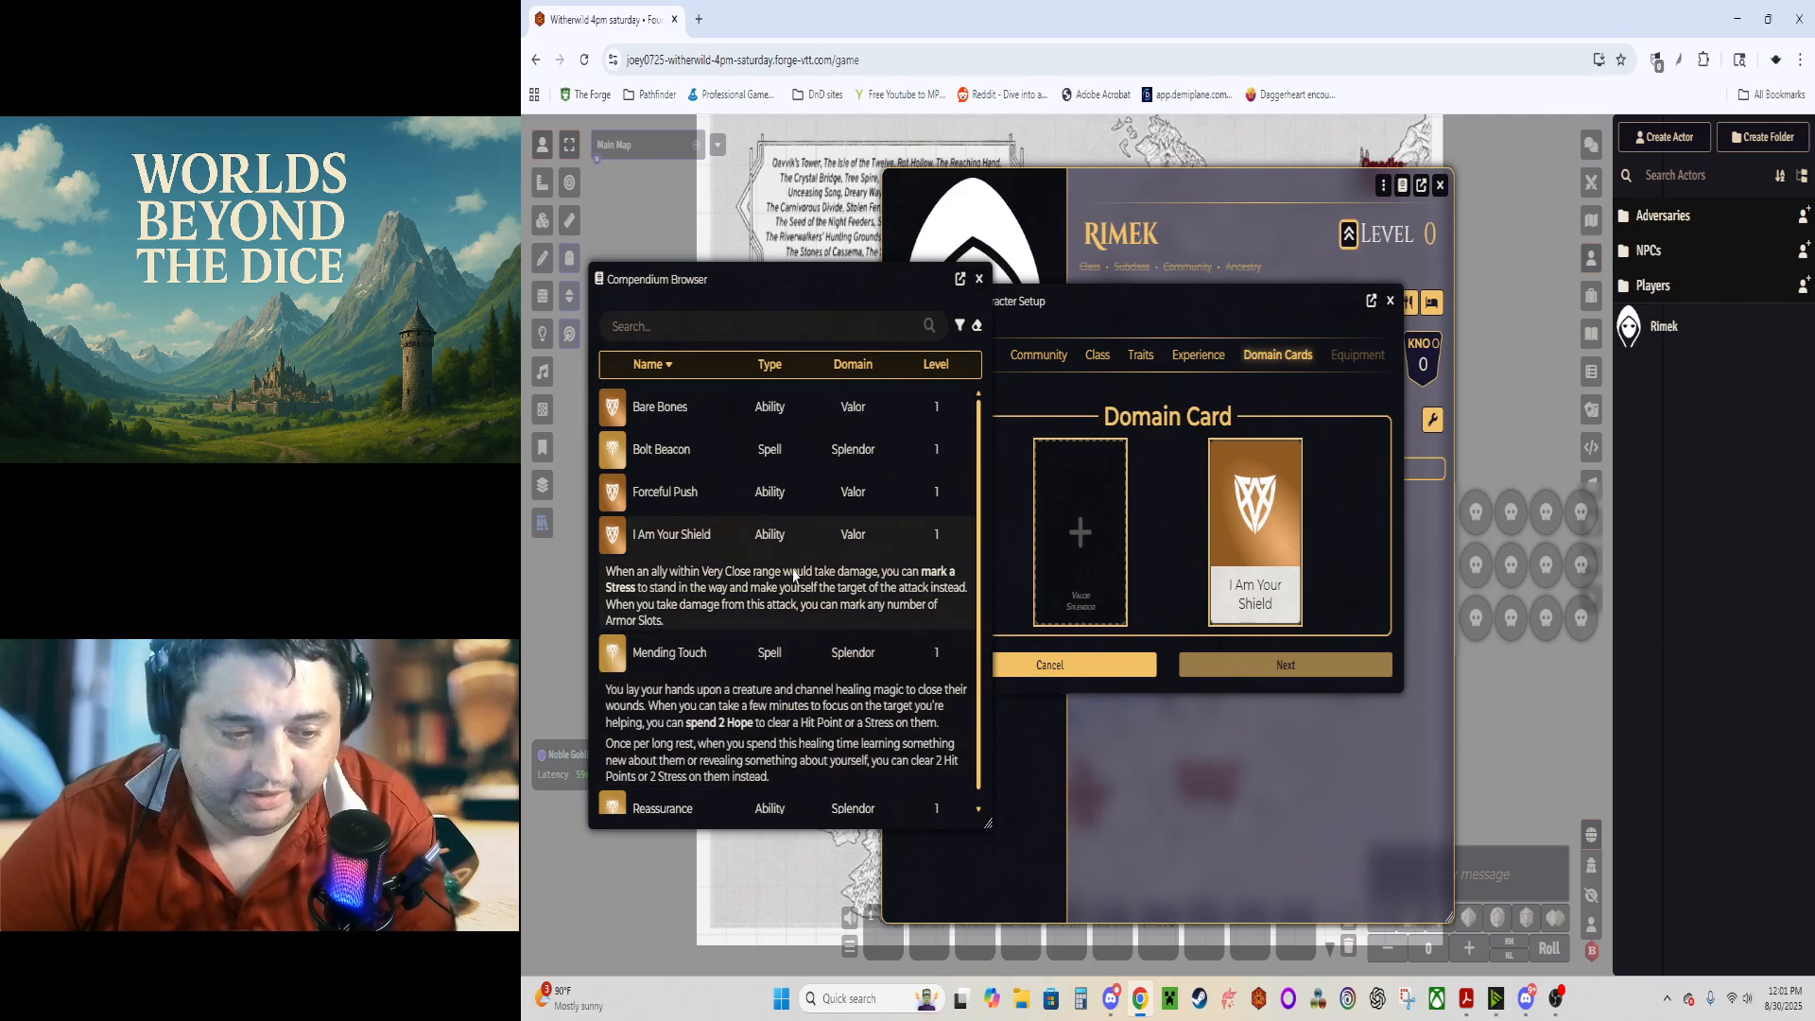
scroll(800, 588, "down", 1)
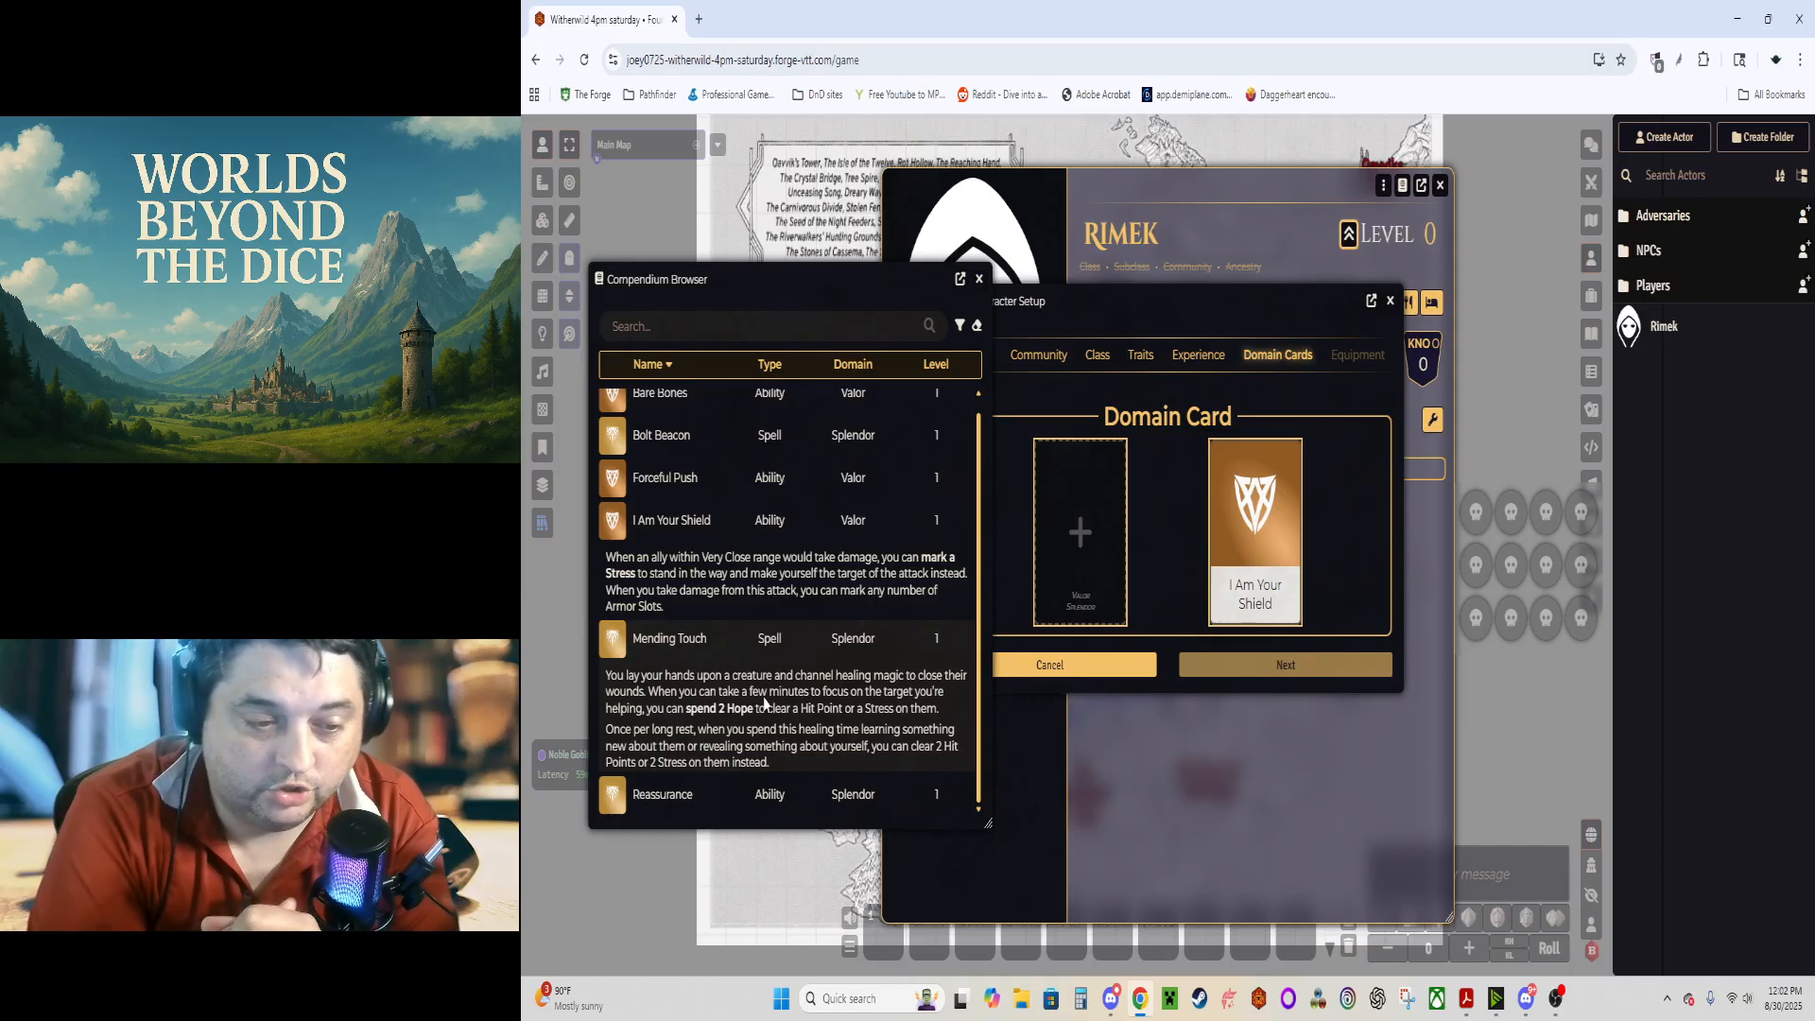
left_click_drag(697, 637, 1079, 541)
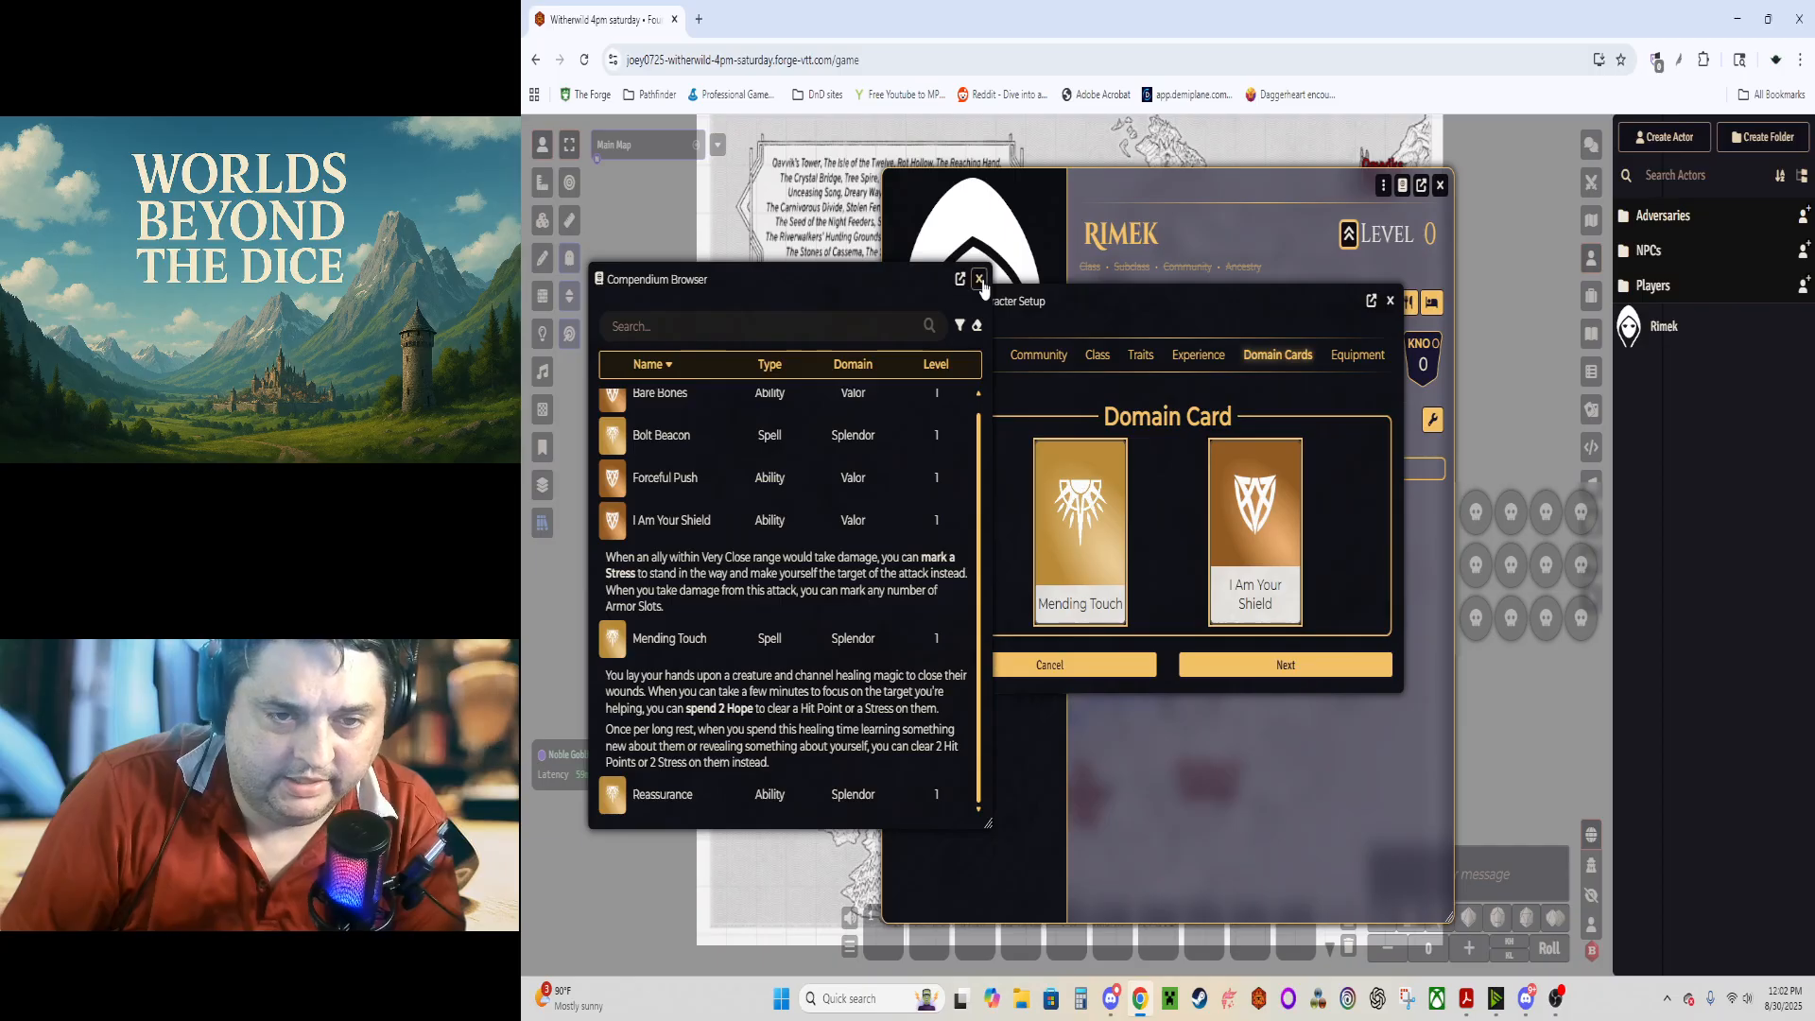
left_click(979, 279)
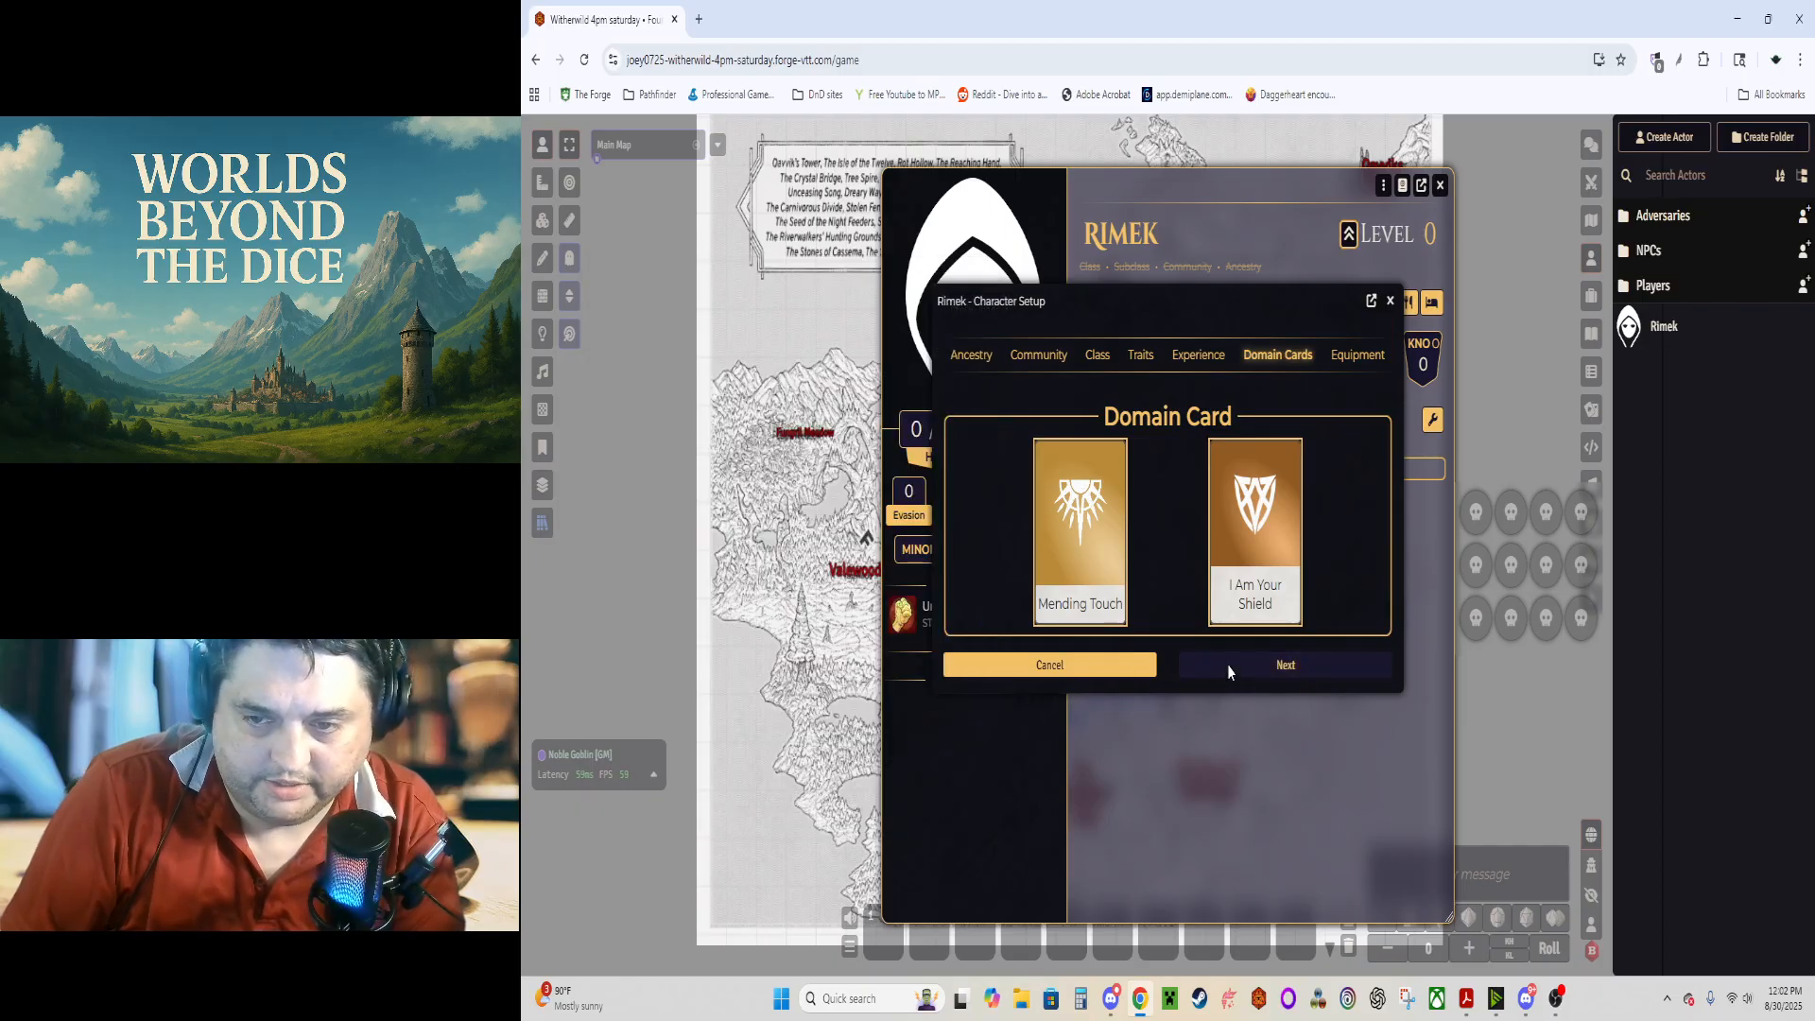
left_click(1227, 665)
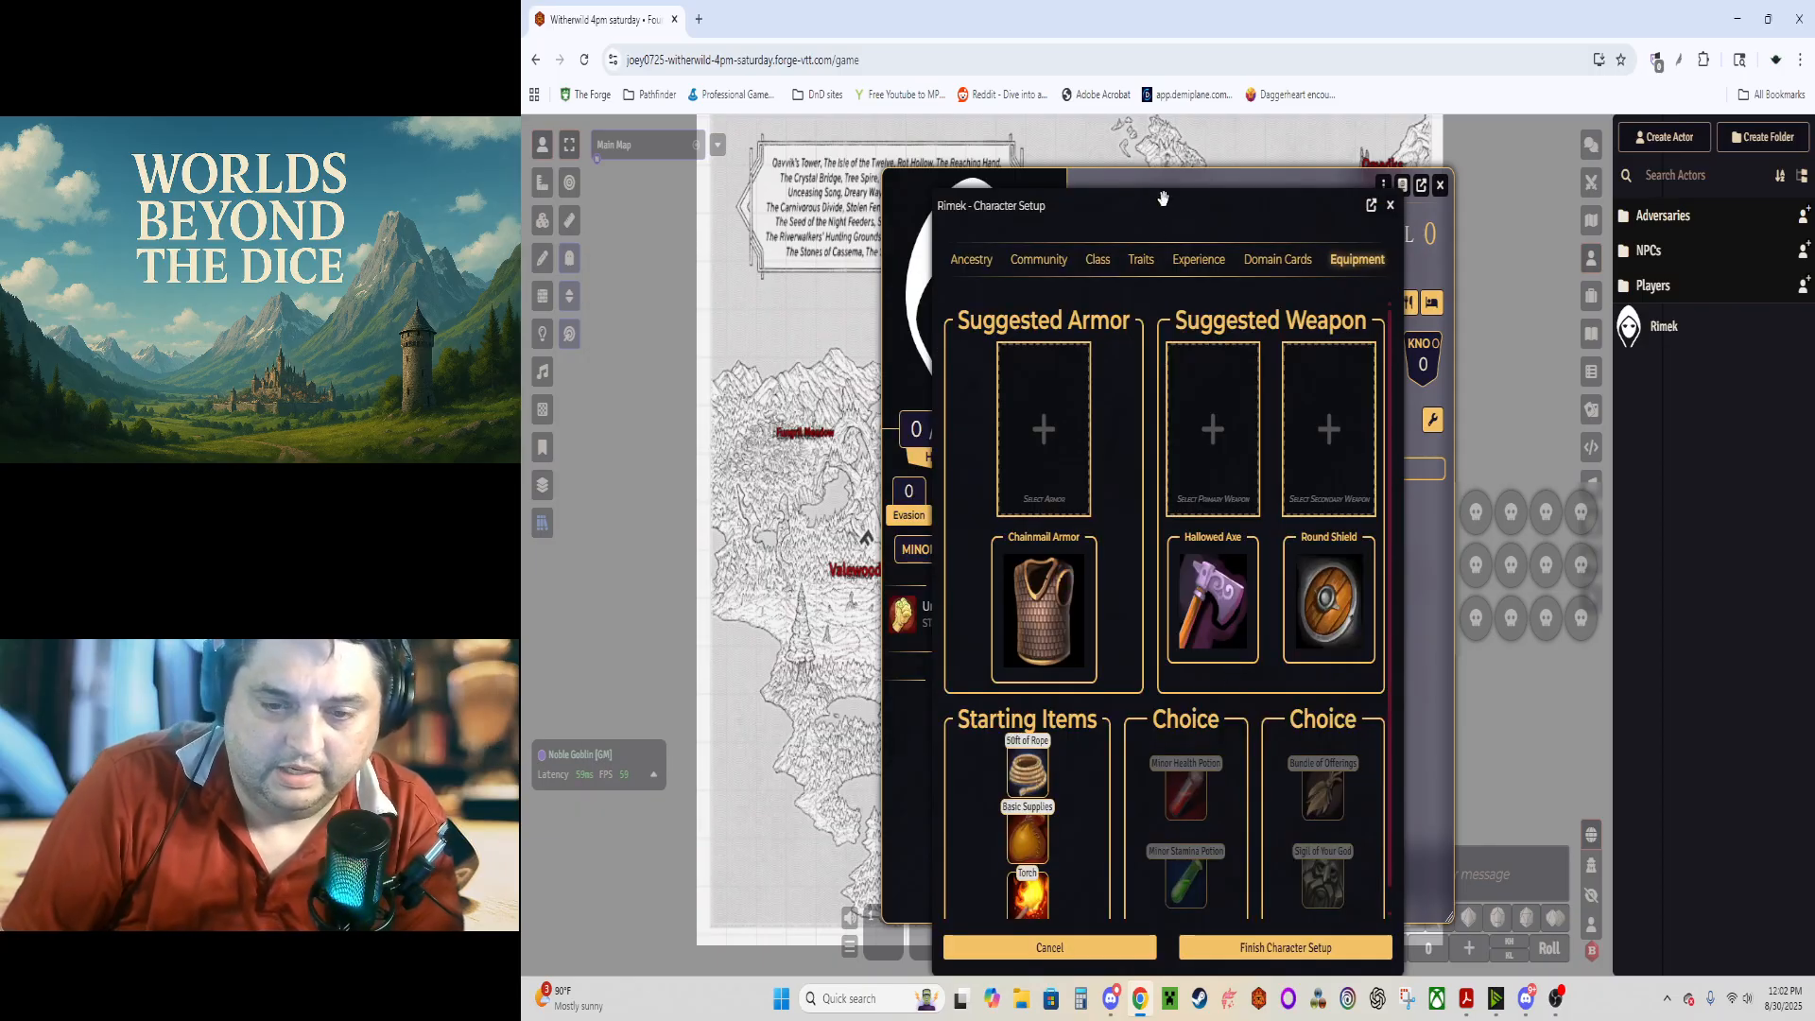
Step: View the suggested Chainmail Armor's details and assign it to the empty armor slot
left_click_drag(1163, 202, 802, 172)
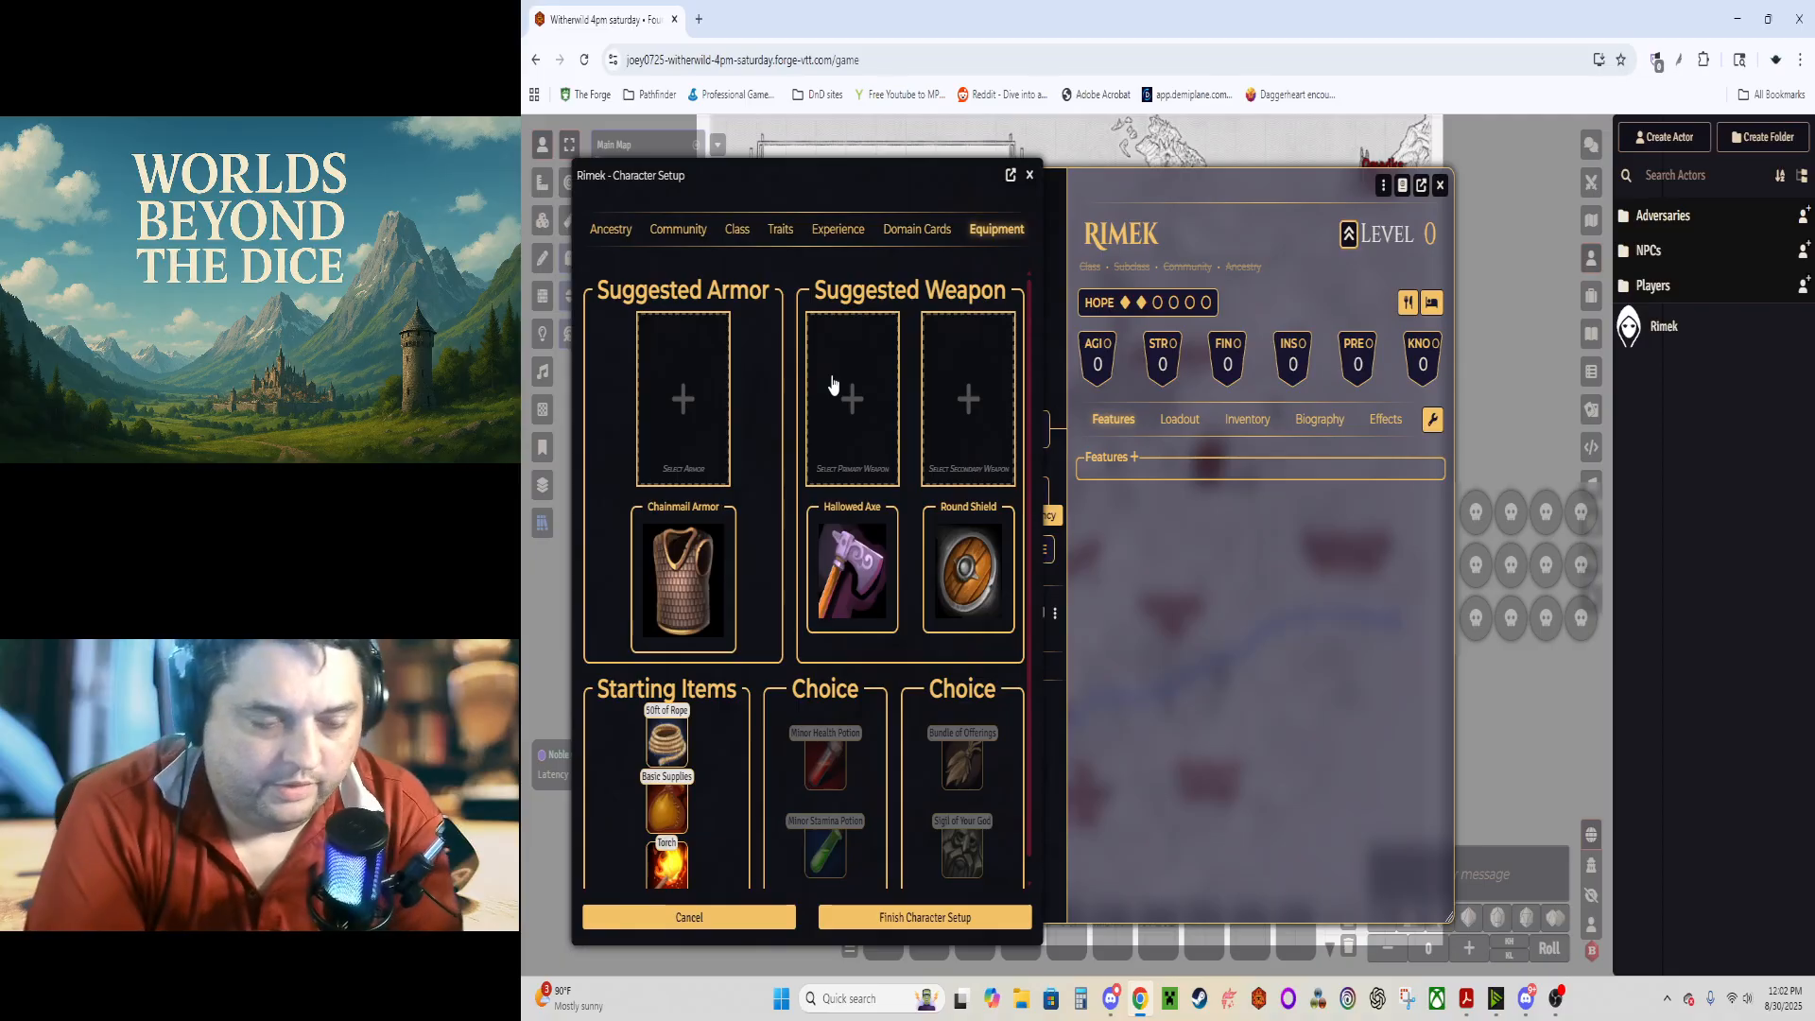
left_click(676, 577)
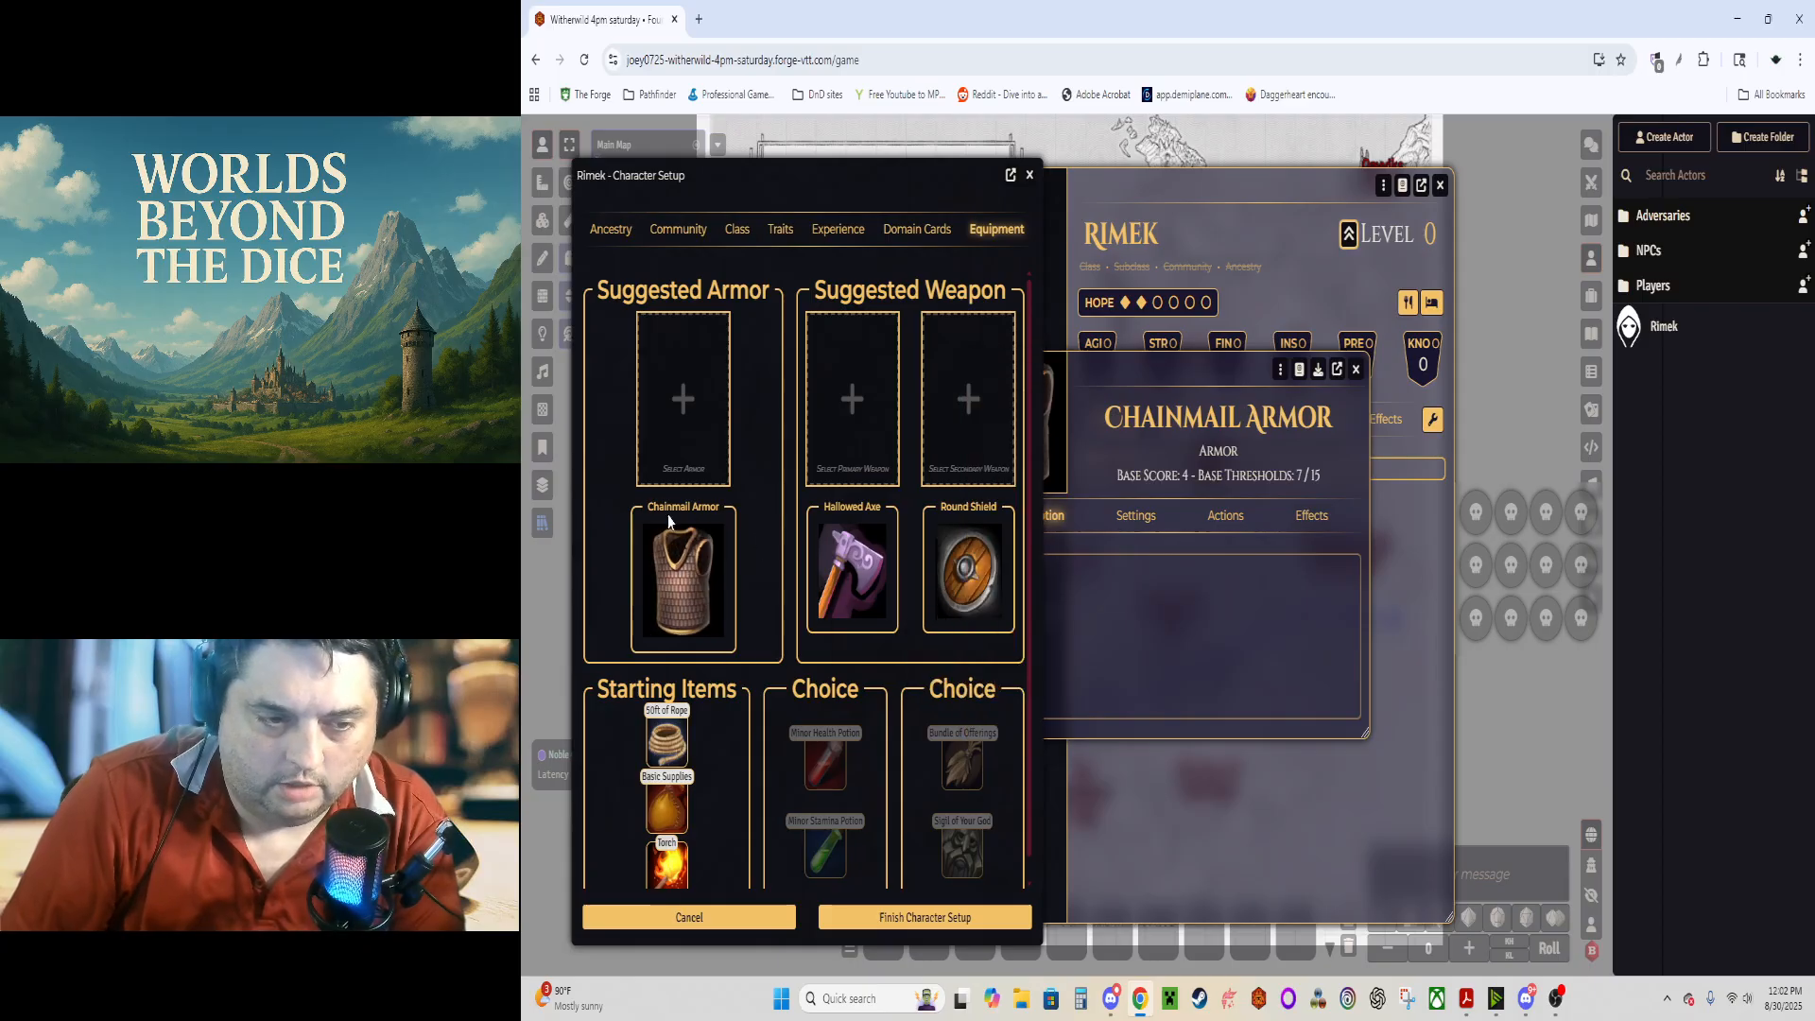
left_click(1356, 370)
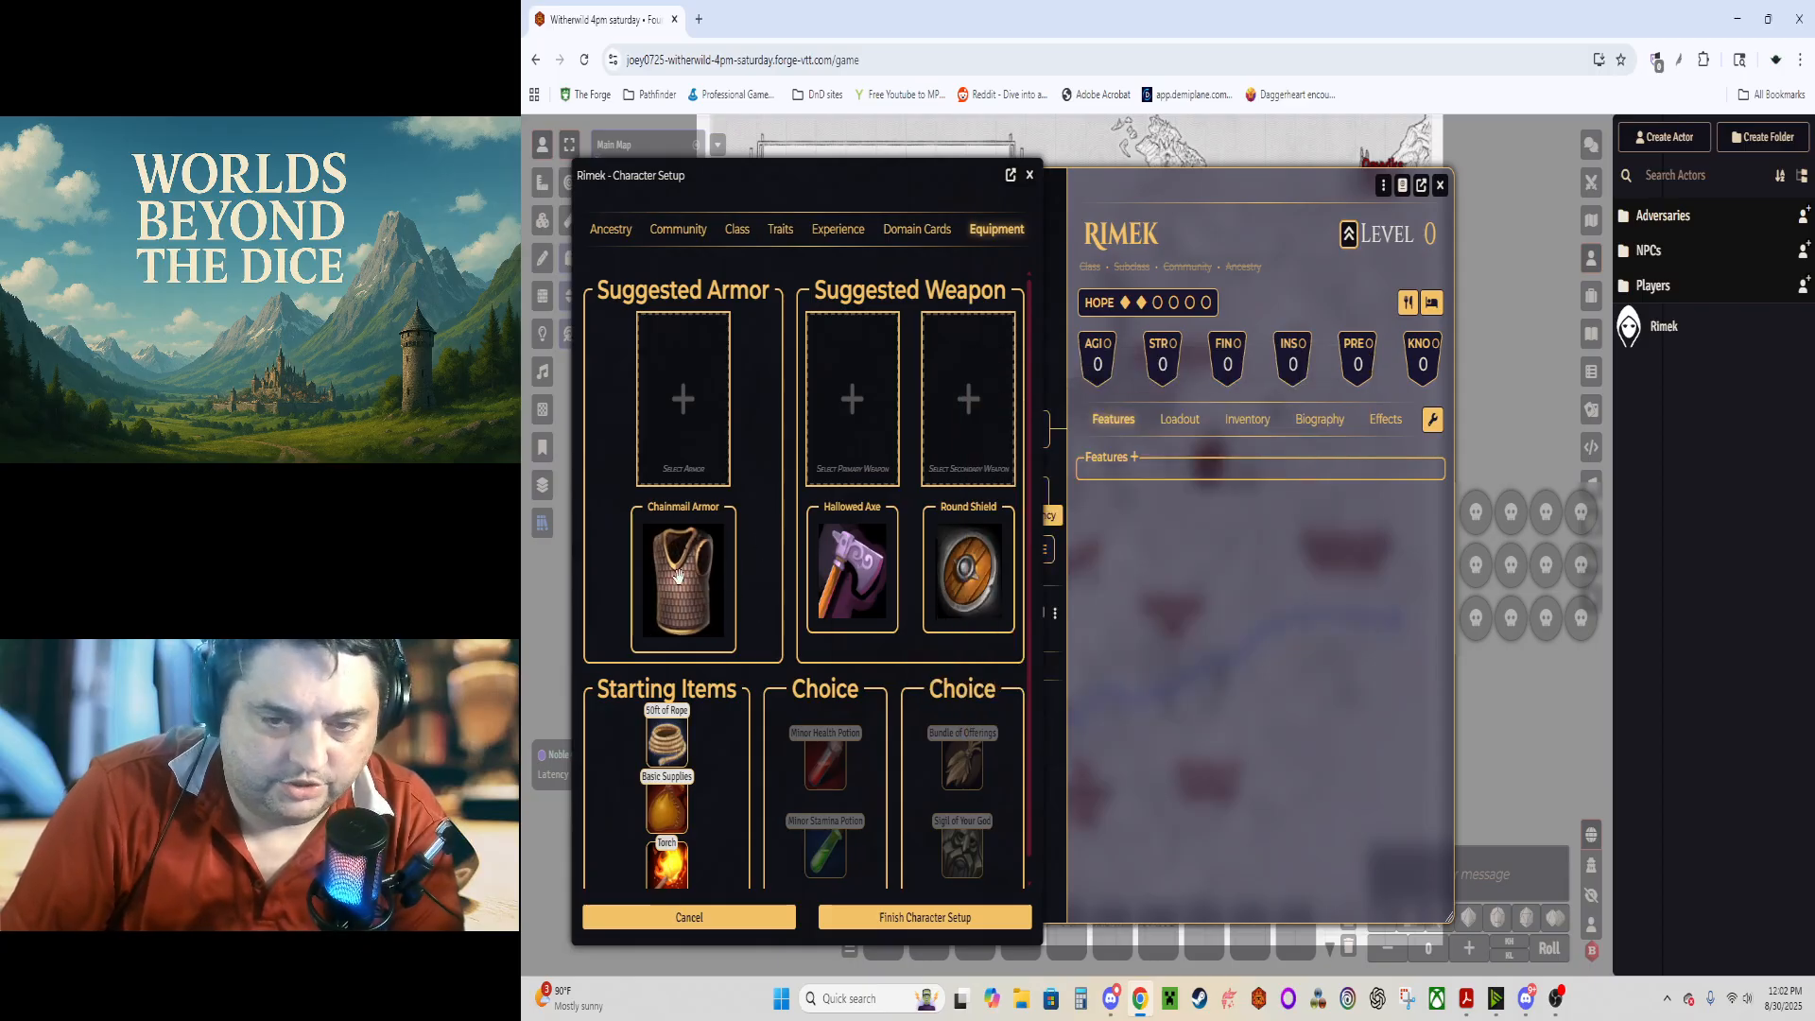
left_click(1180, 421)
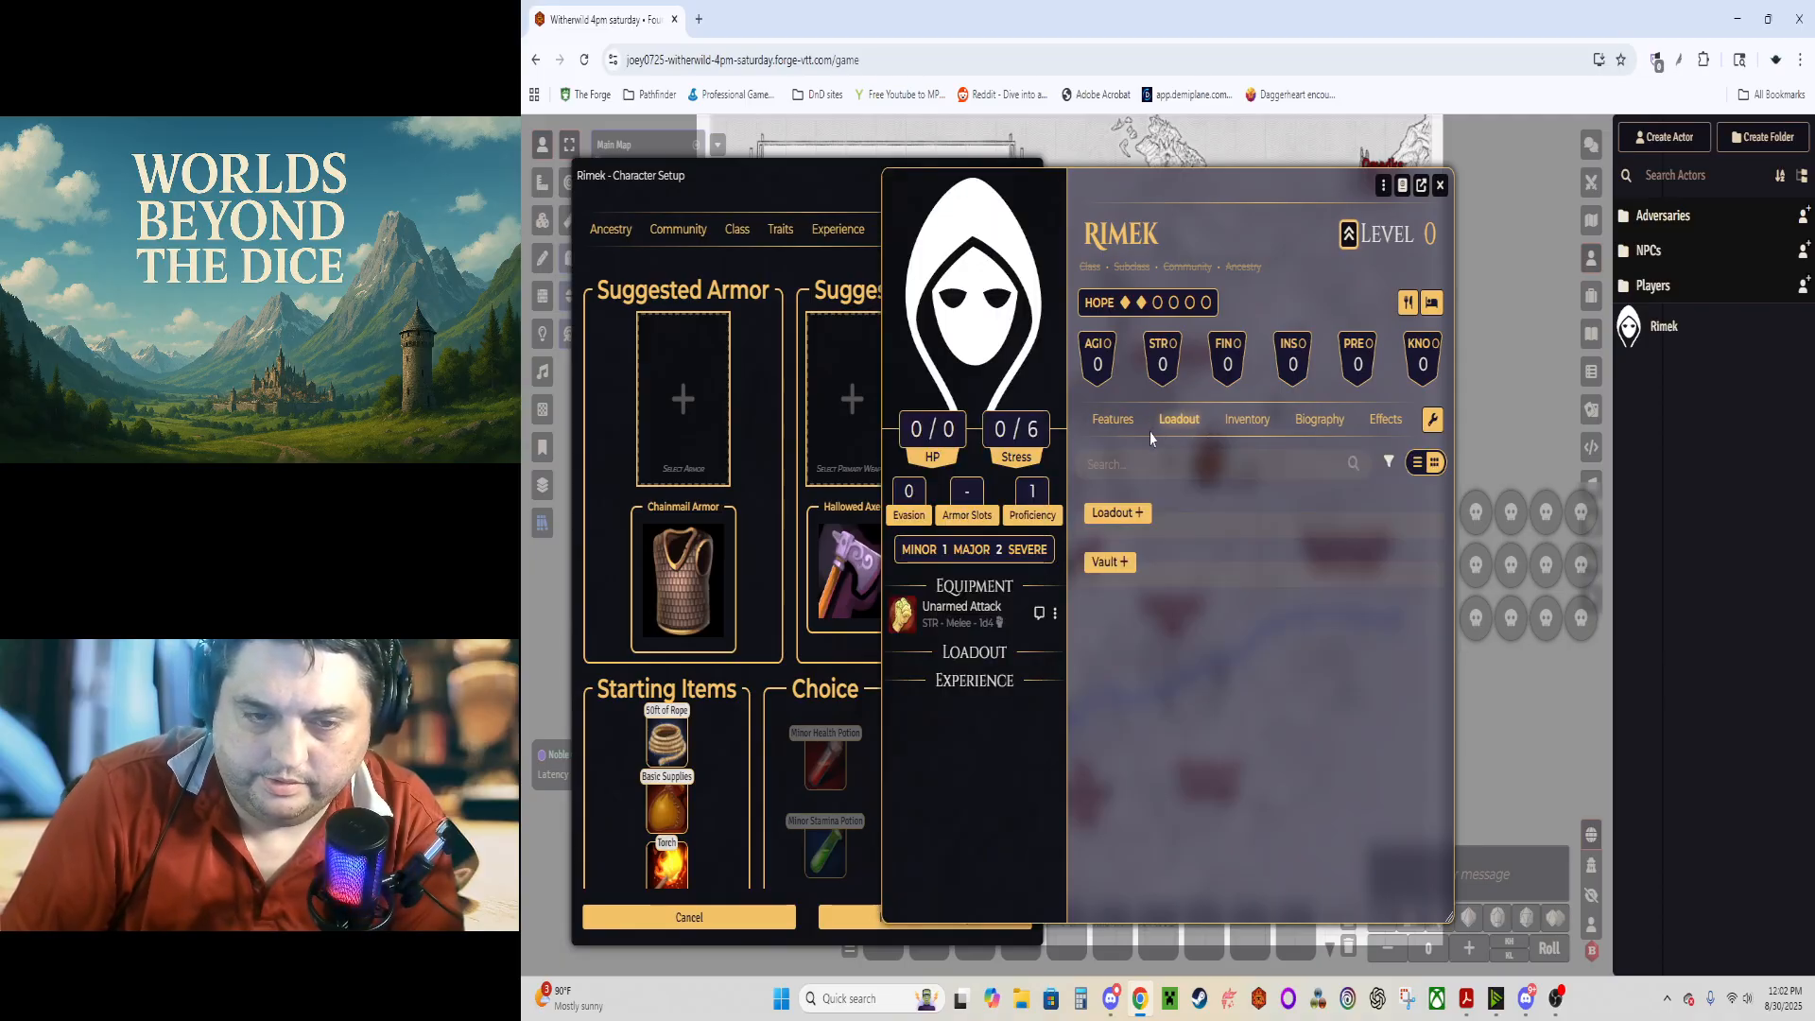
left_click(1114, 418)
left_click_drag(697, 574, 685, 407)
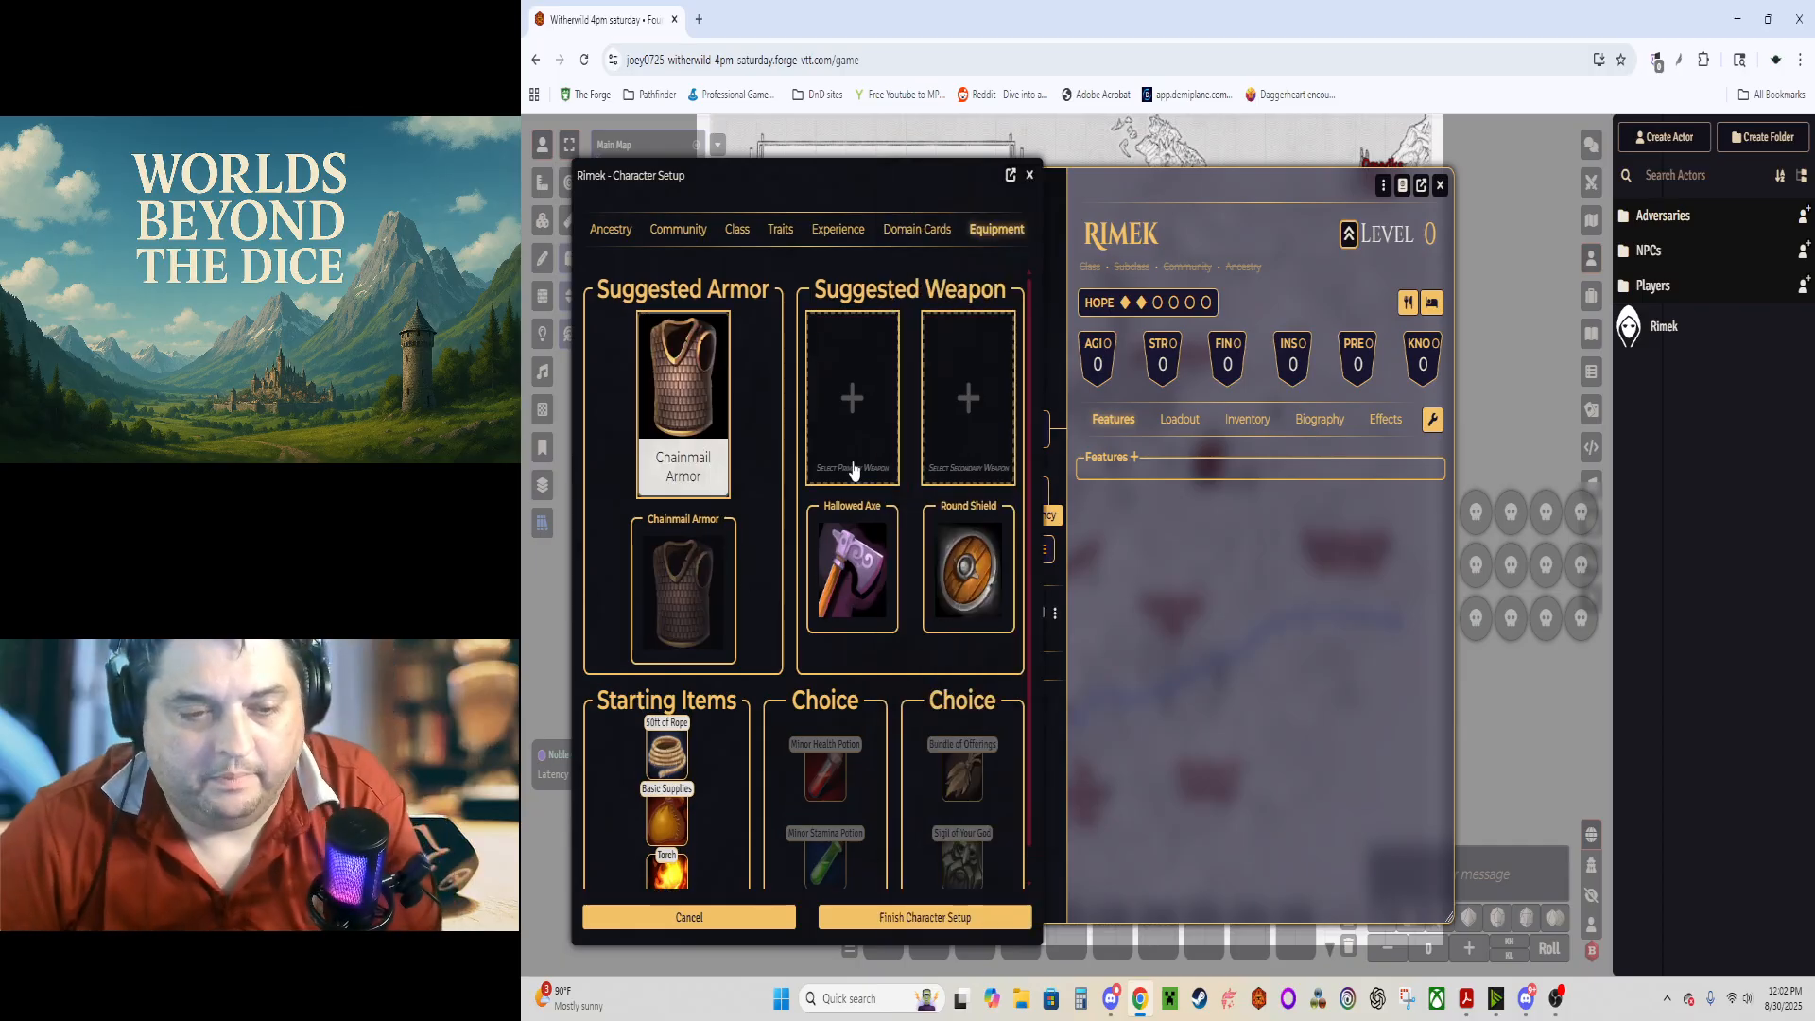
Step: View the Hallowed Axe's details and browse the compendium weapons available for the primary weapon slot
left_click(837, 567)
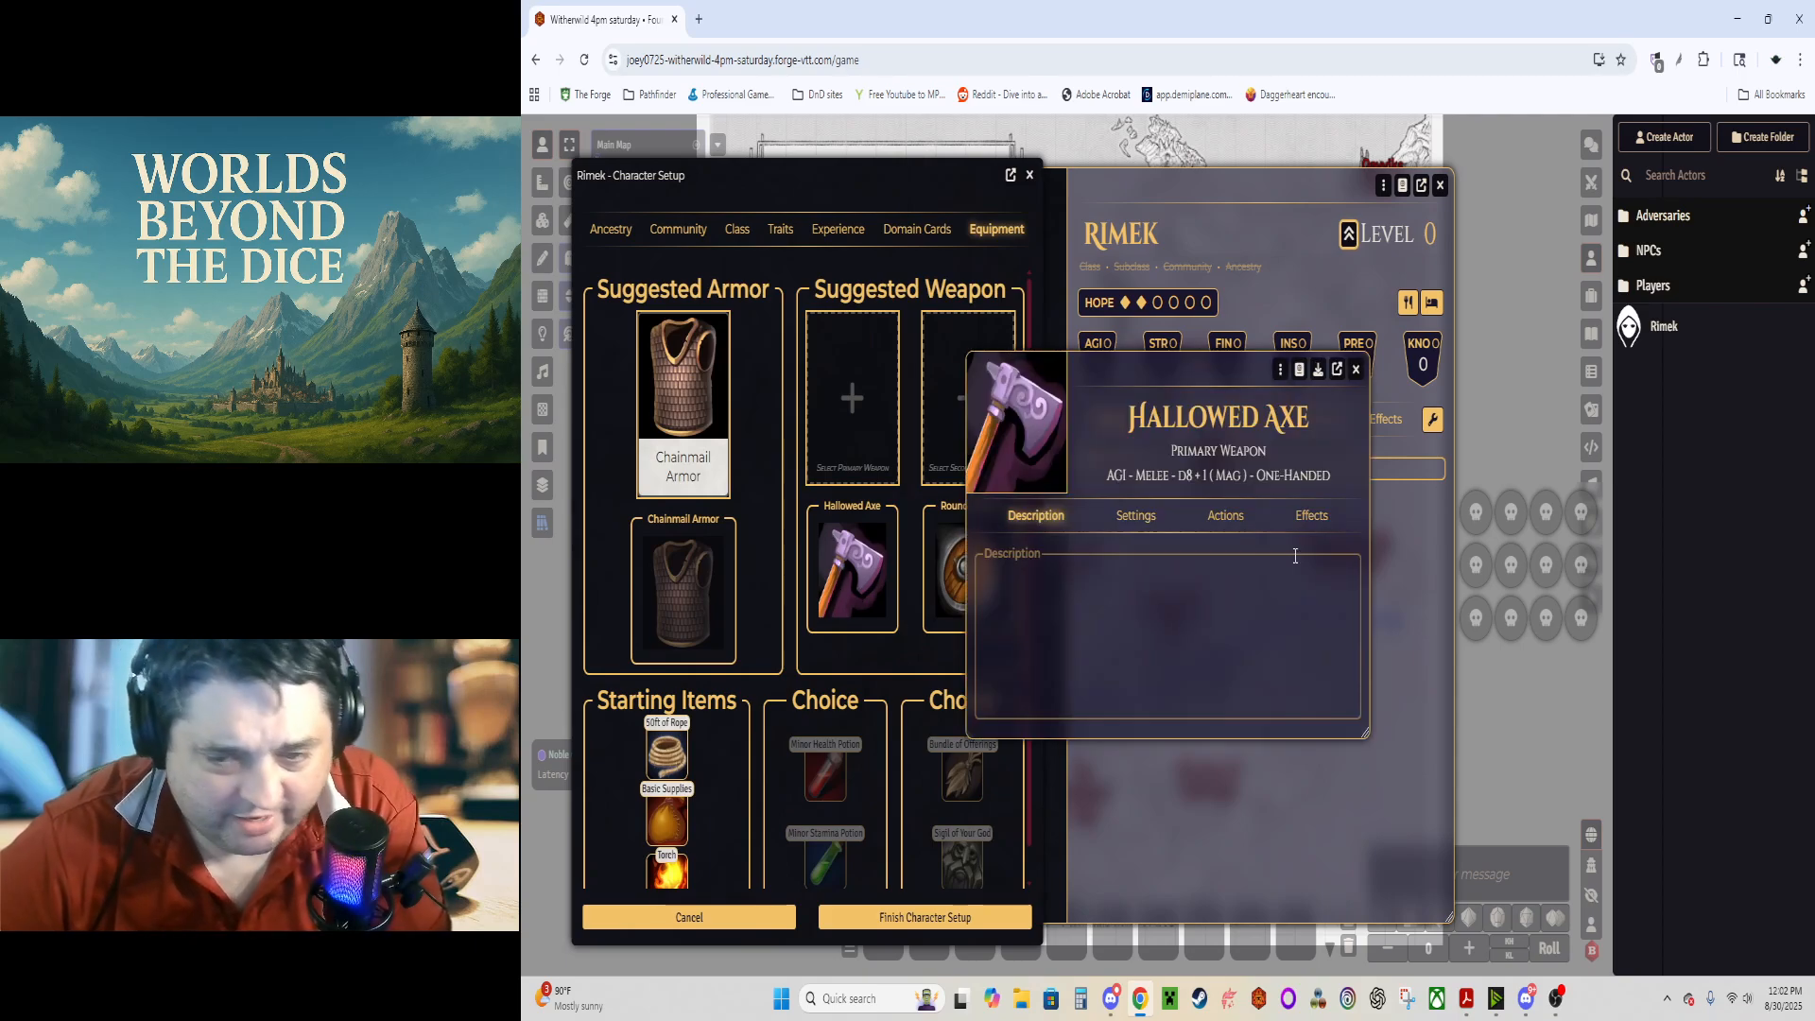
left_click(1356, 370)
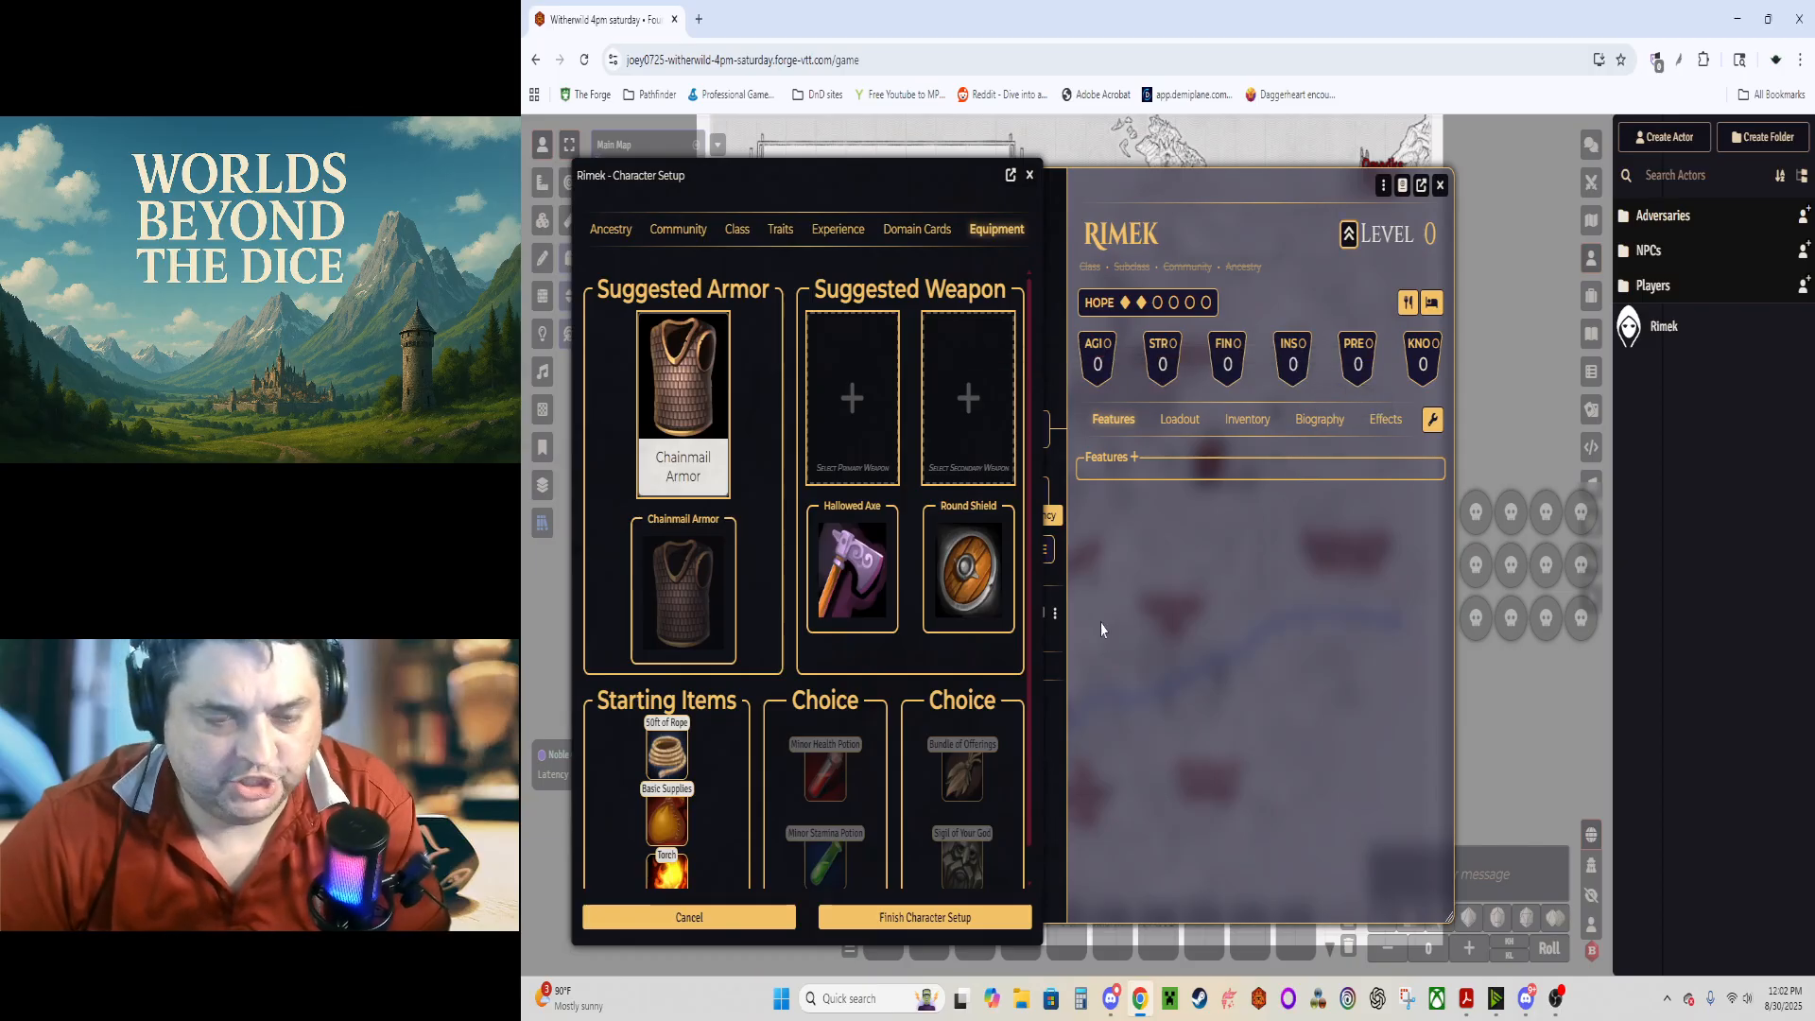
left_click(852, 398)
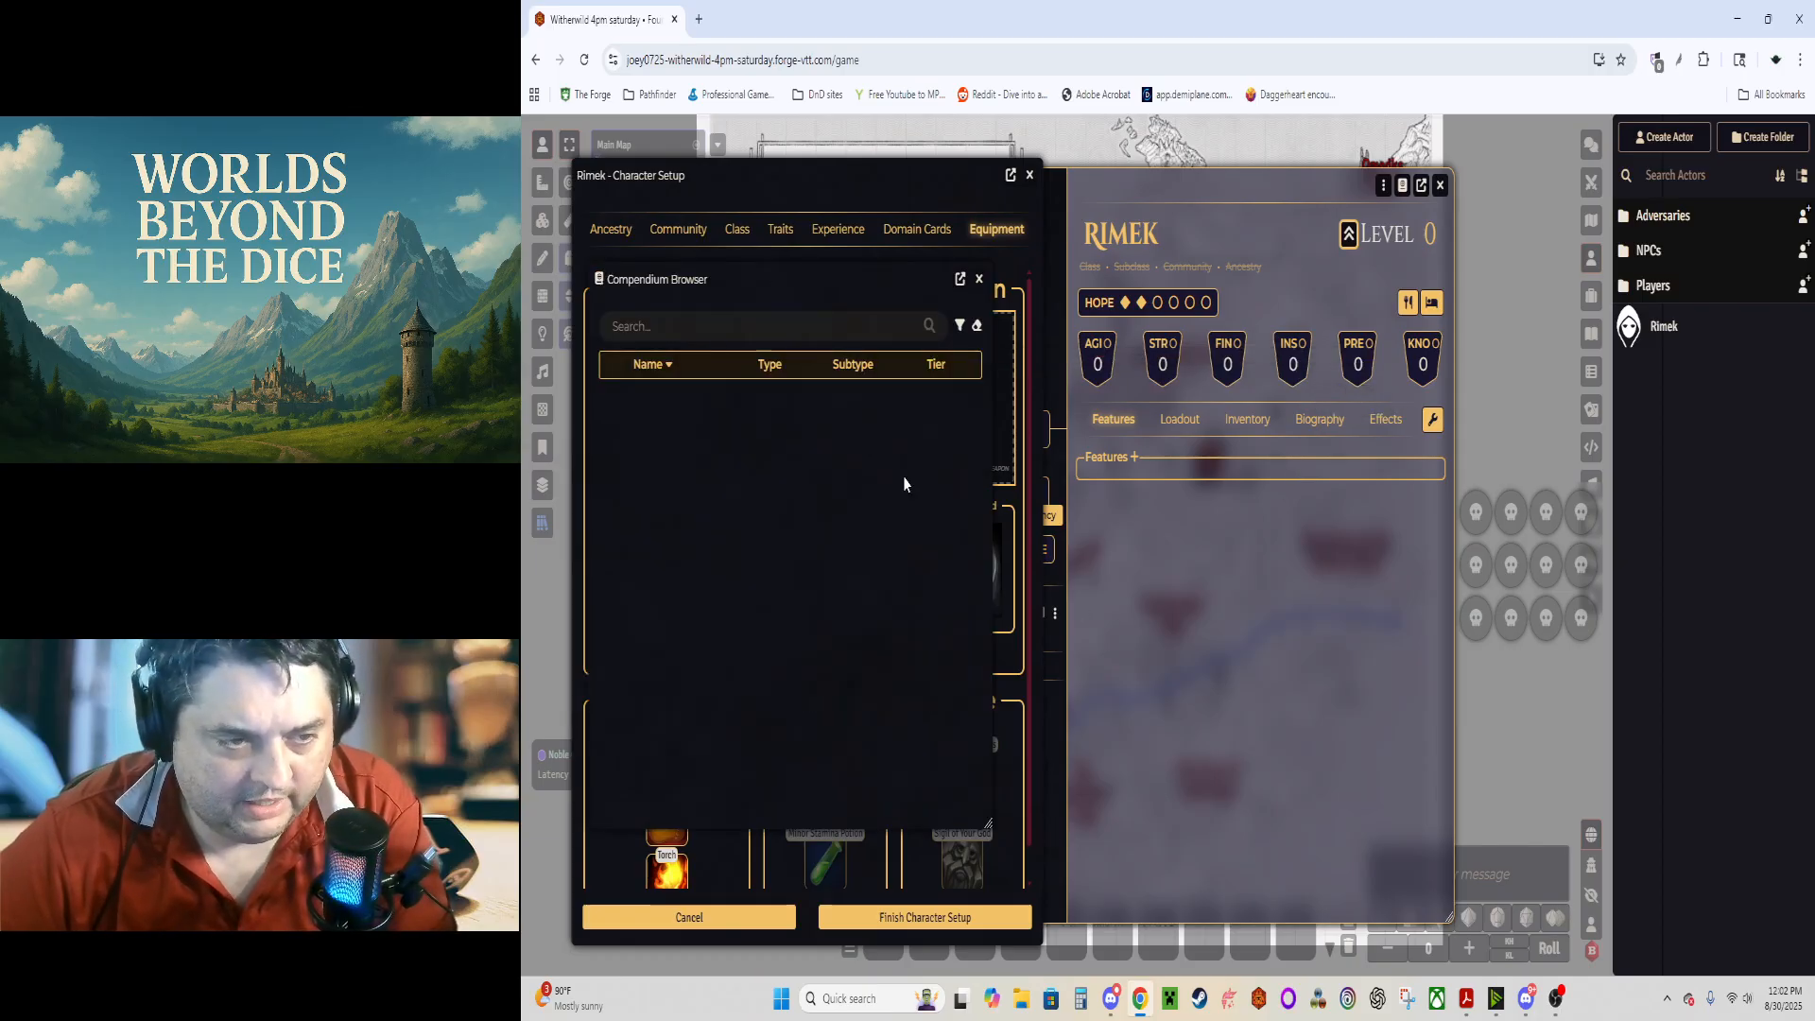
scroll(906, 539, "down", 10)
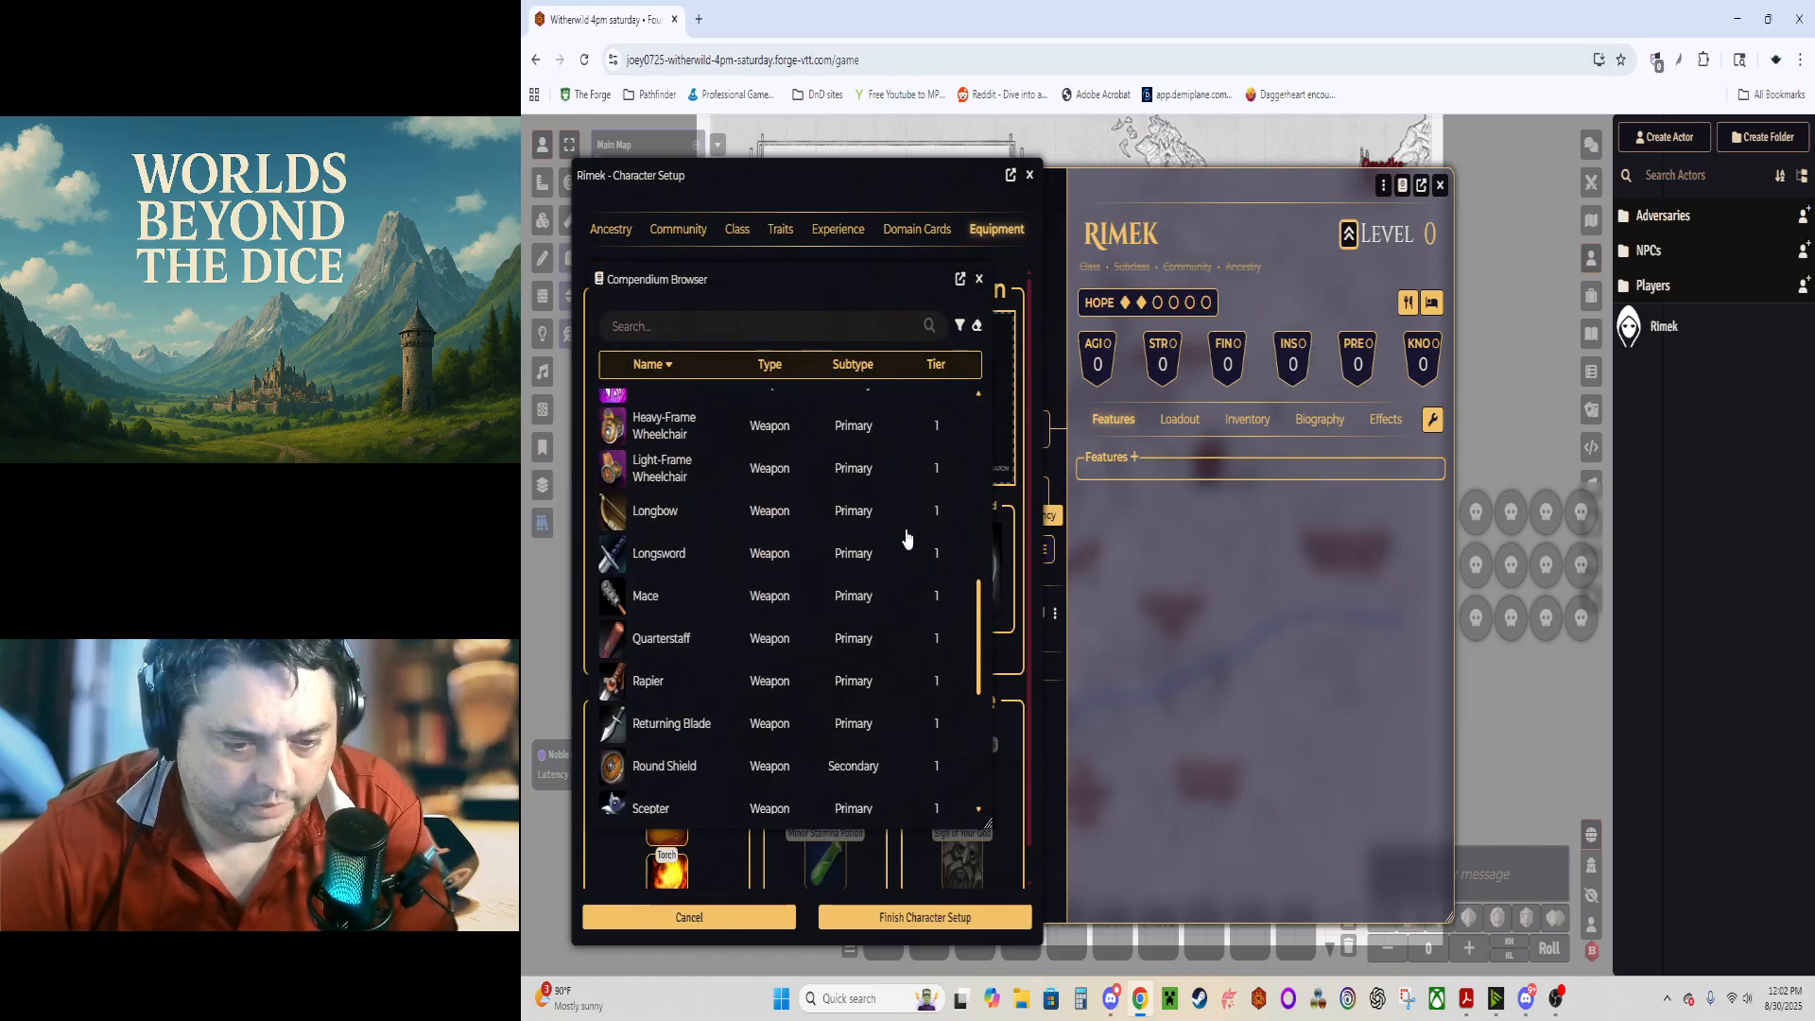
scroll(905, 538, "up", 5)
scroll(905, 539, "down", 4)
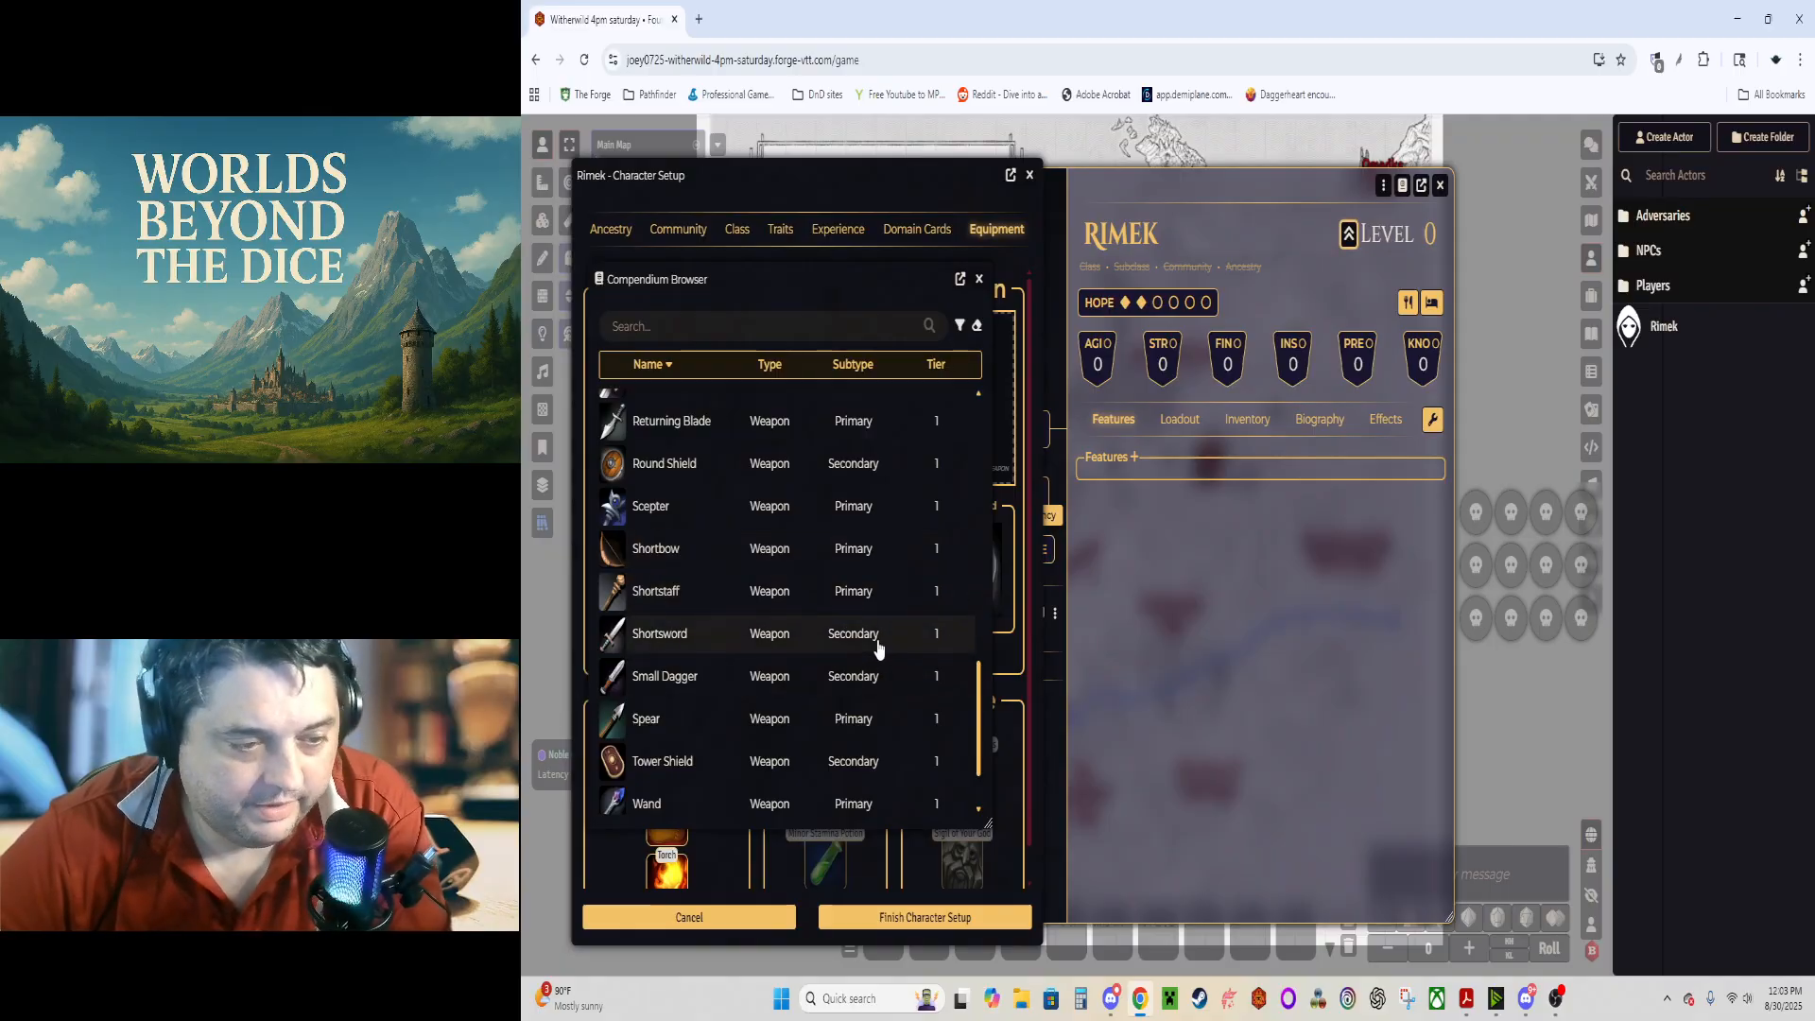
Step: Sort the compendium weapons by subtype, assign the Longsword to the primary weapon slot and close the compendium browser
left_click(859, 375)
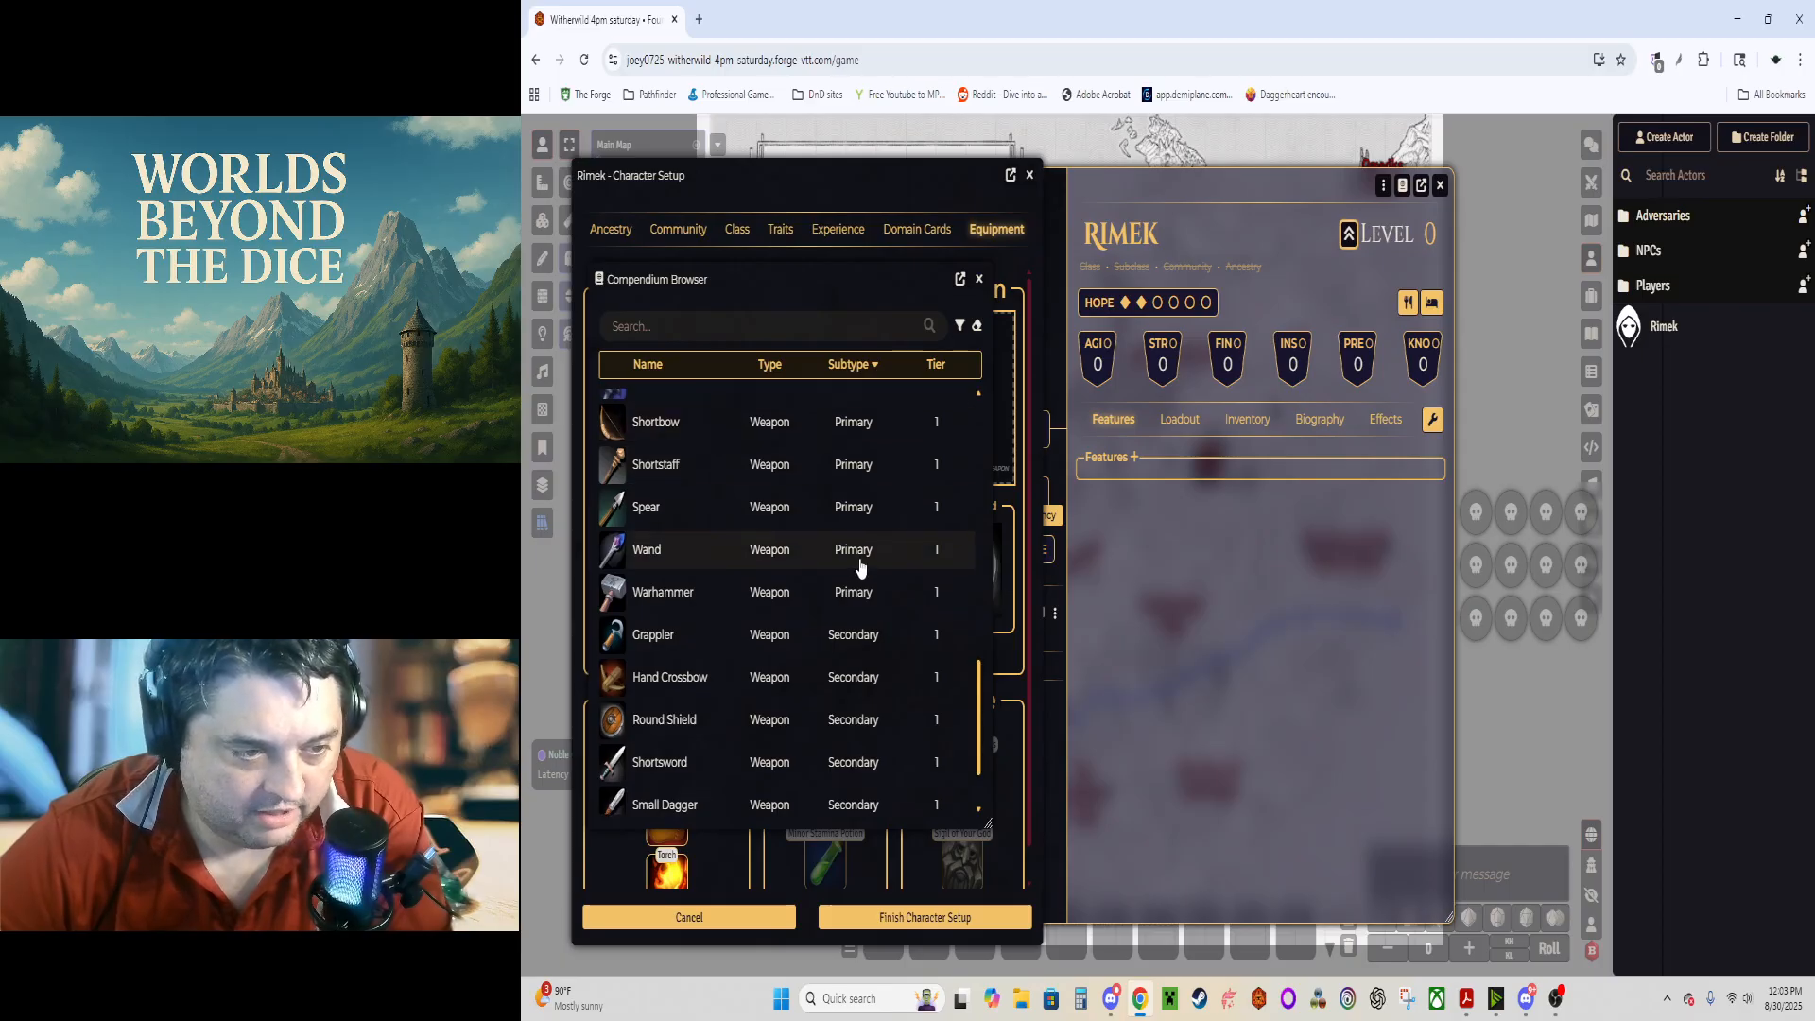
scroll(861, 567, "up", 10)
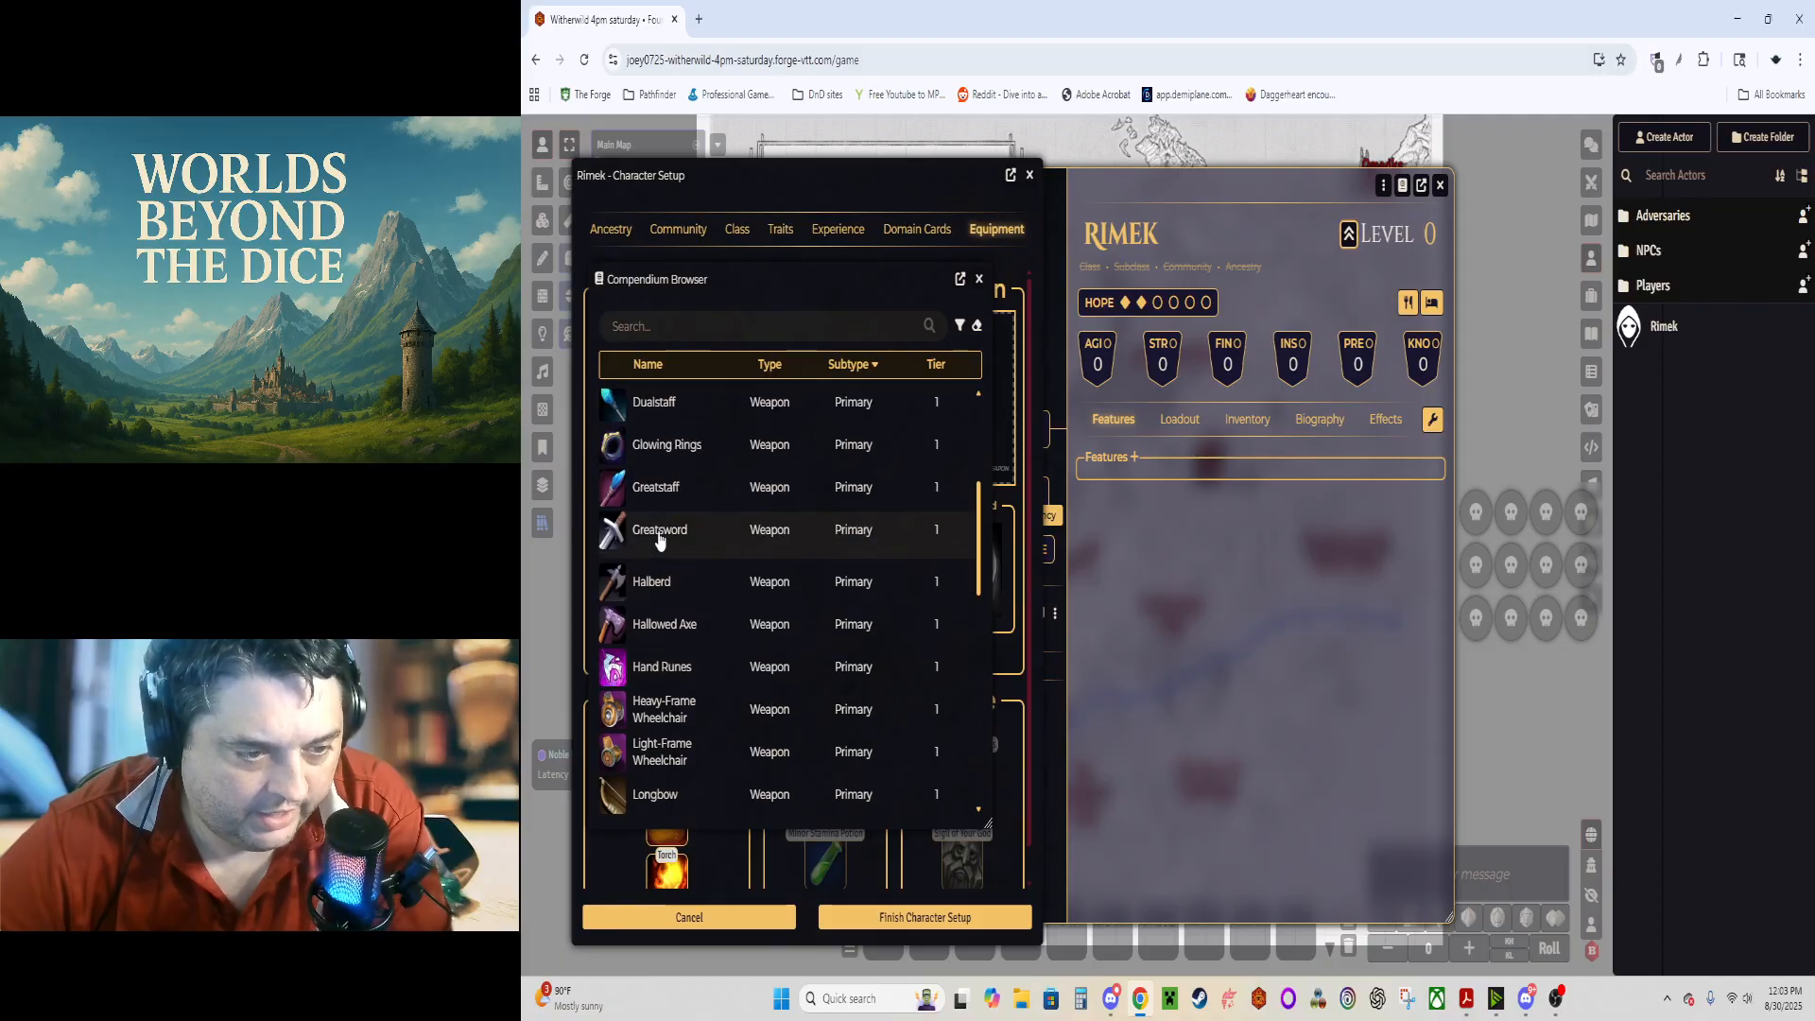
scroll(832, 558, "up", 2)
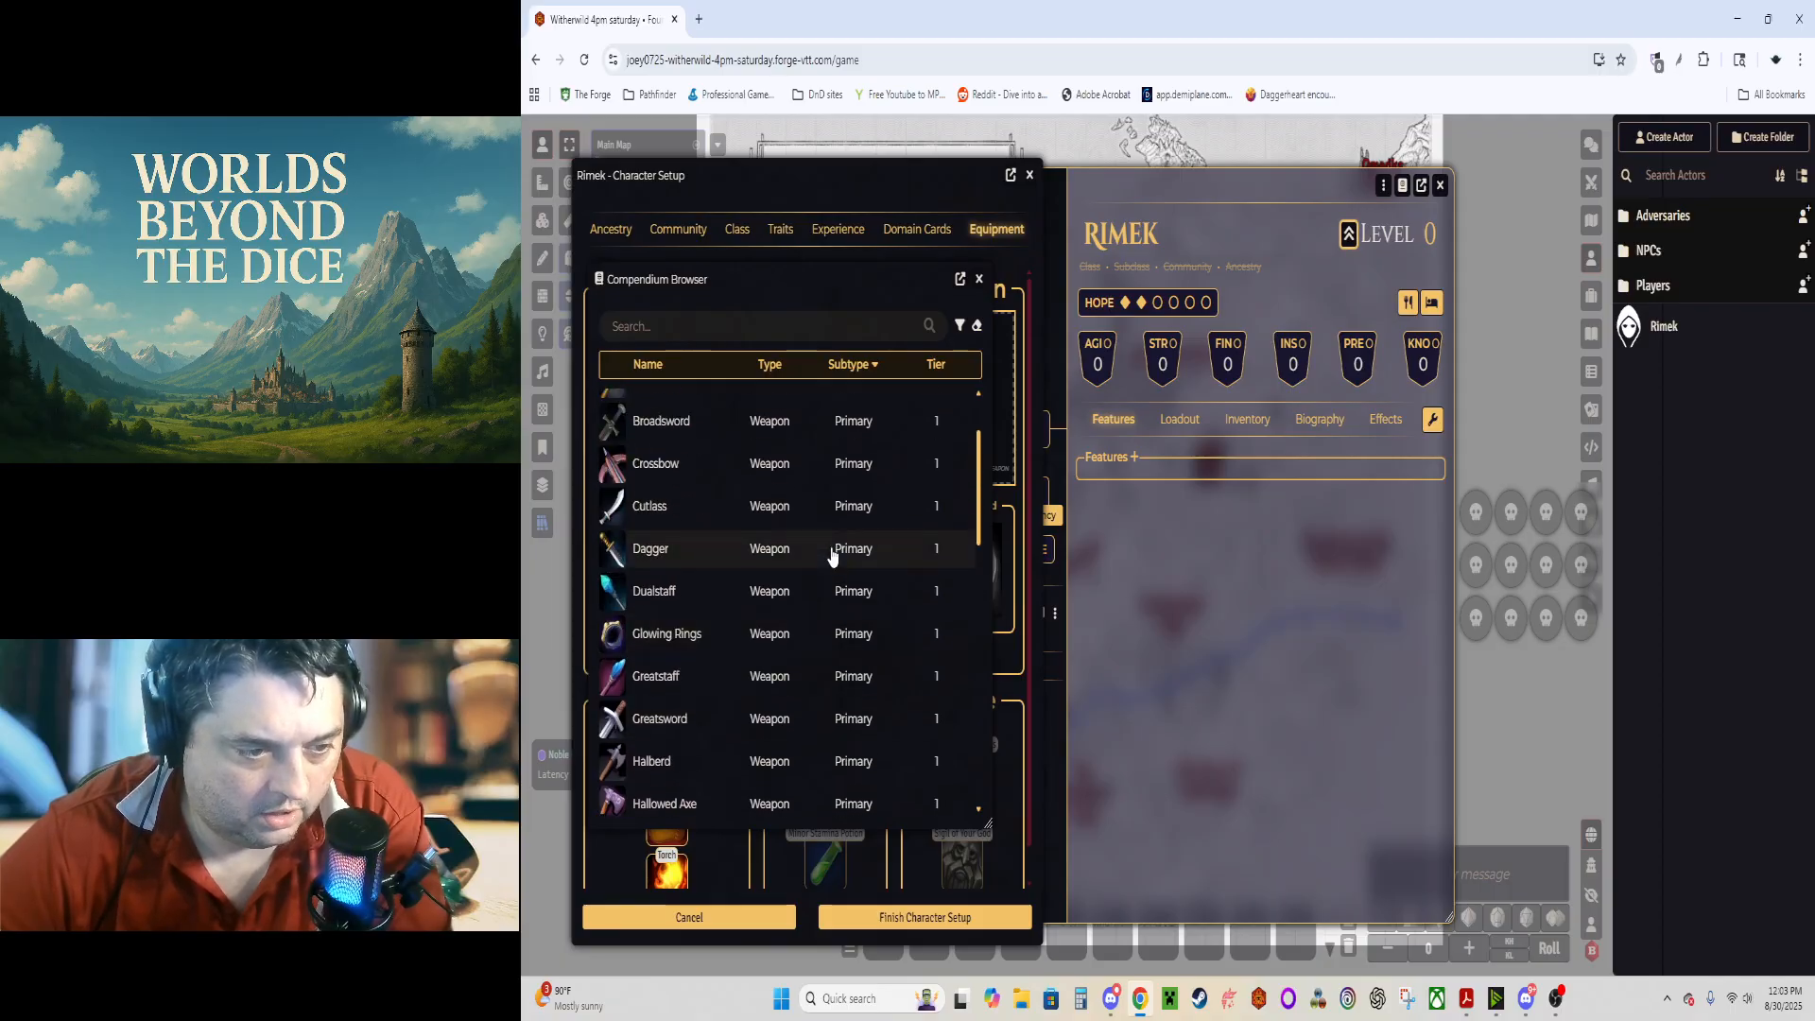
scroll(865, 582, "up", 2)
scroll(873, 587, "down", 2)
scroll(874, 588, "down", 3)
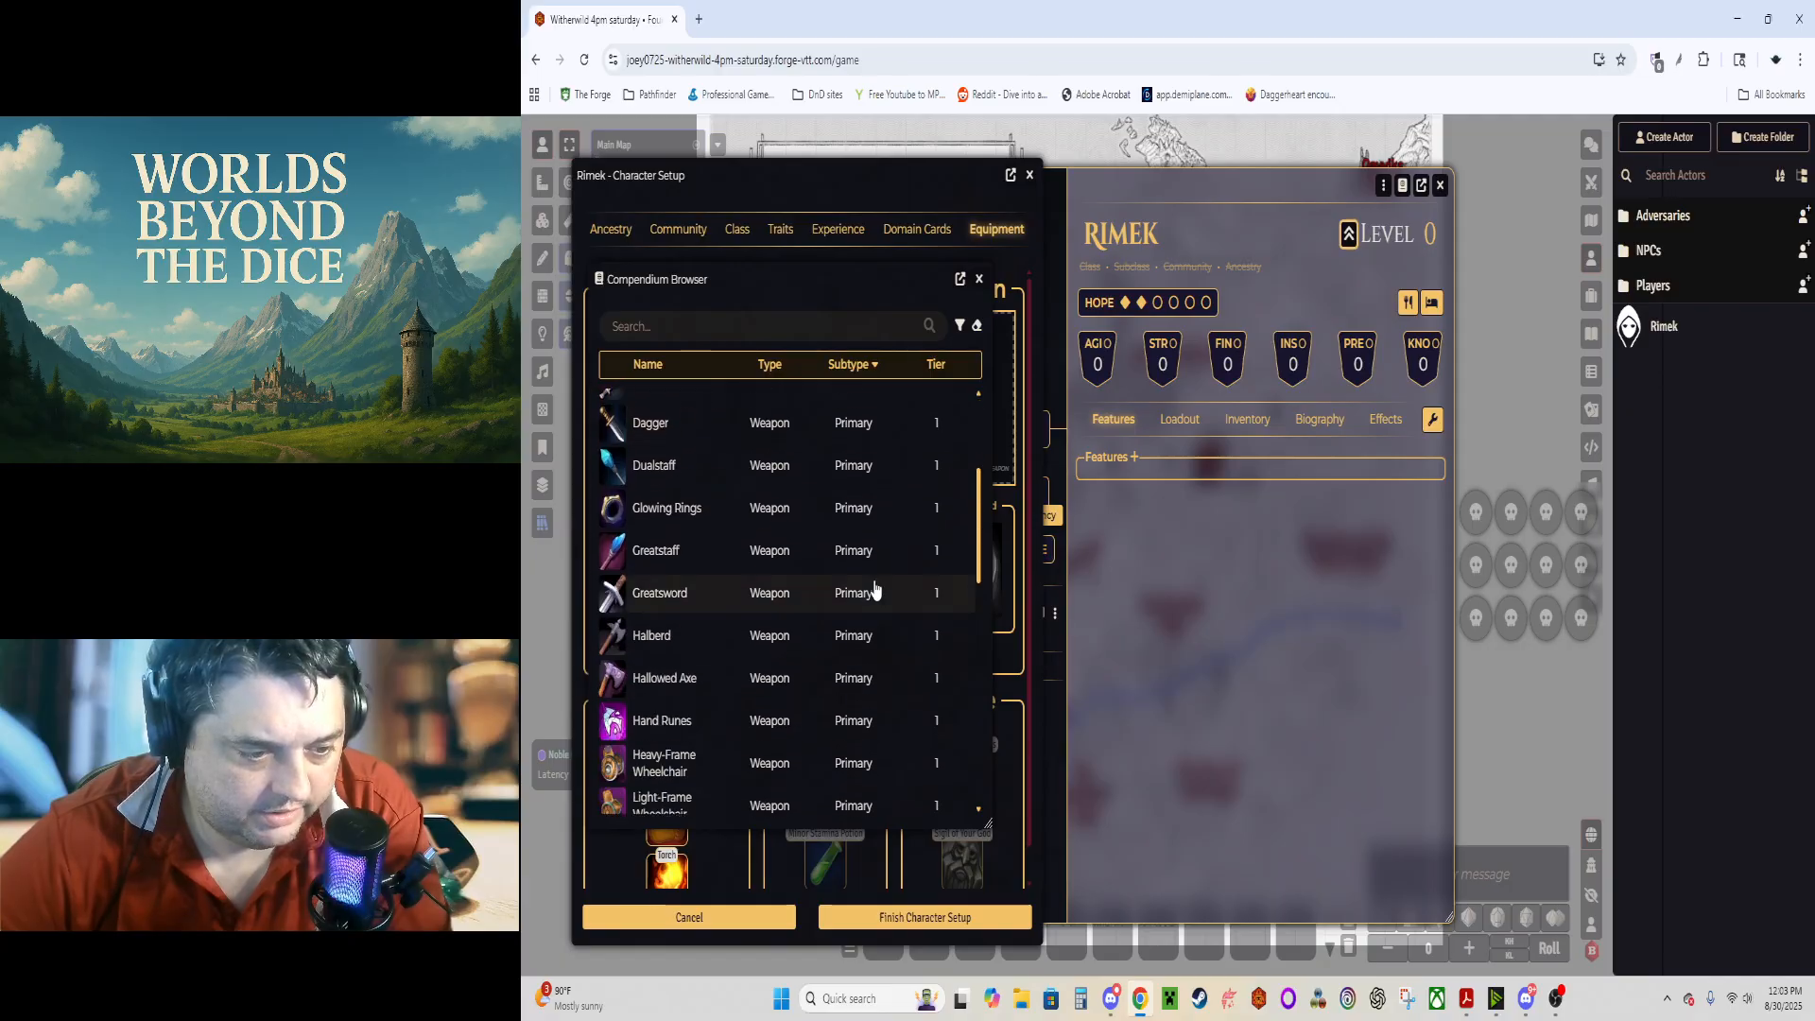
scroll(873, 587, "down", 1)
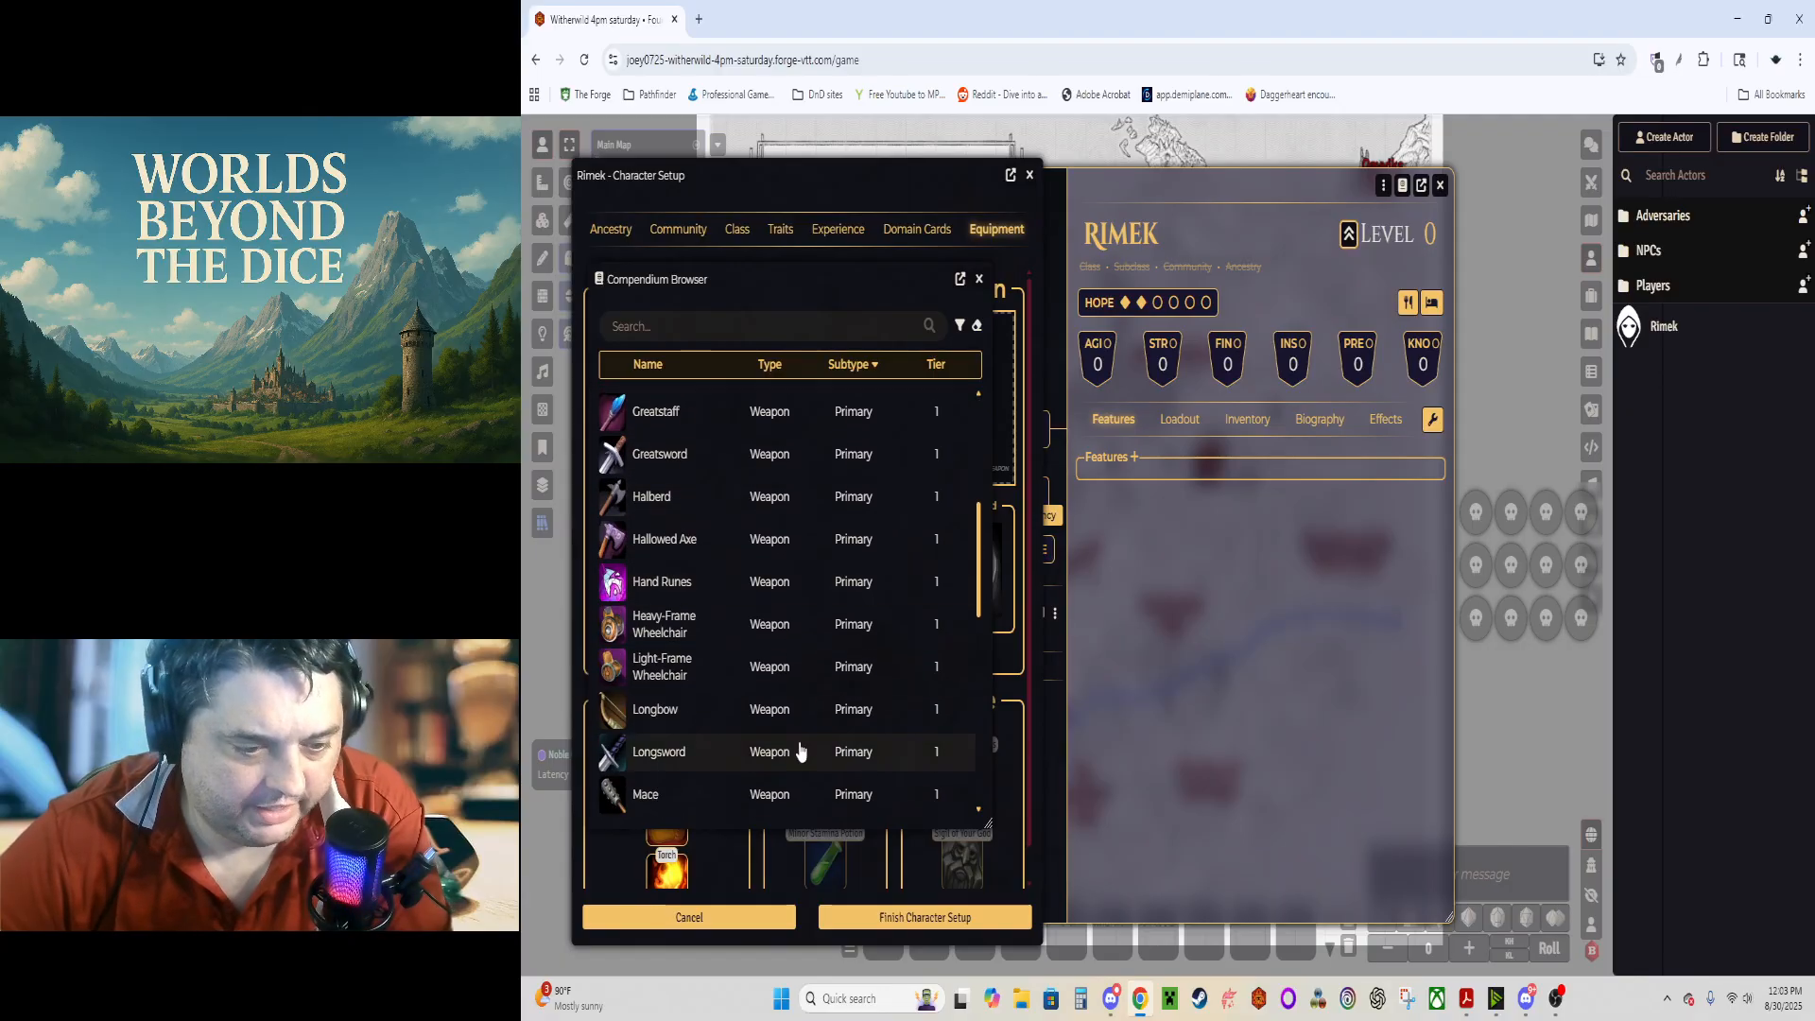
left_click_drag(780, 278, 1281, 270)
left_click_drag(1160, 743, 860, 401)
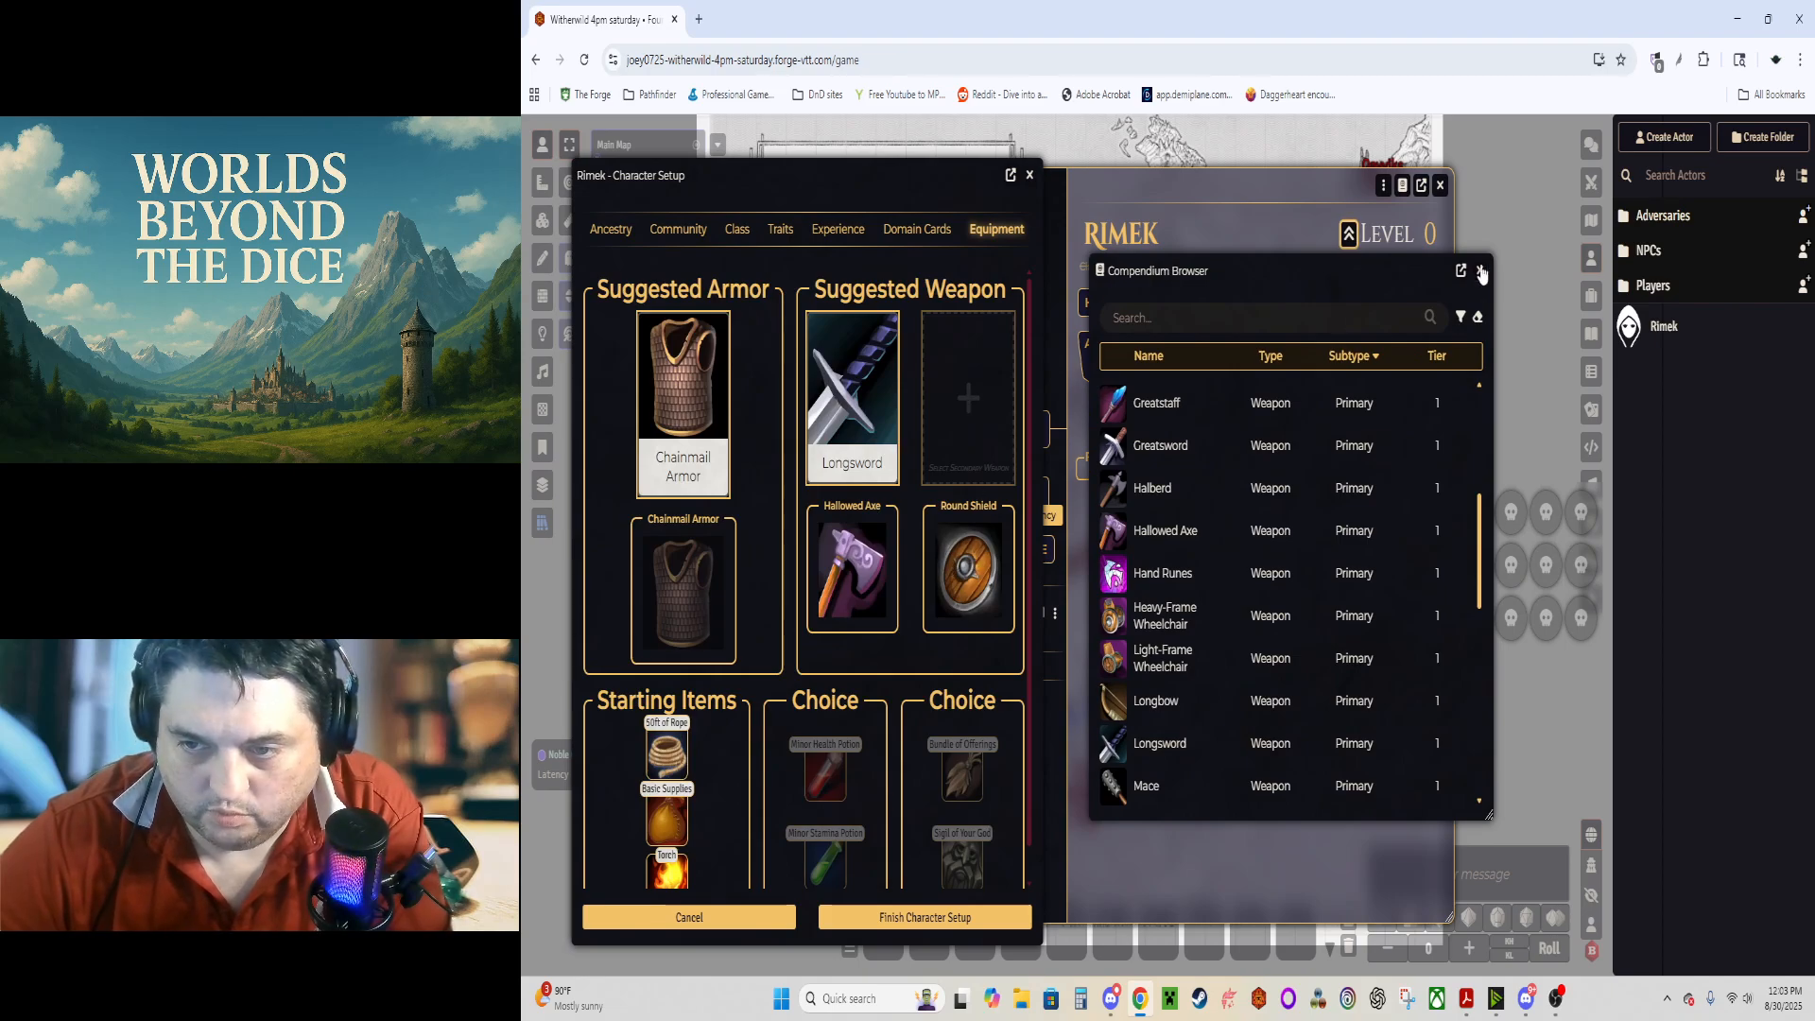
left_click(1480, 272)
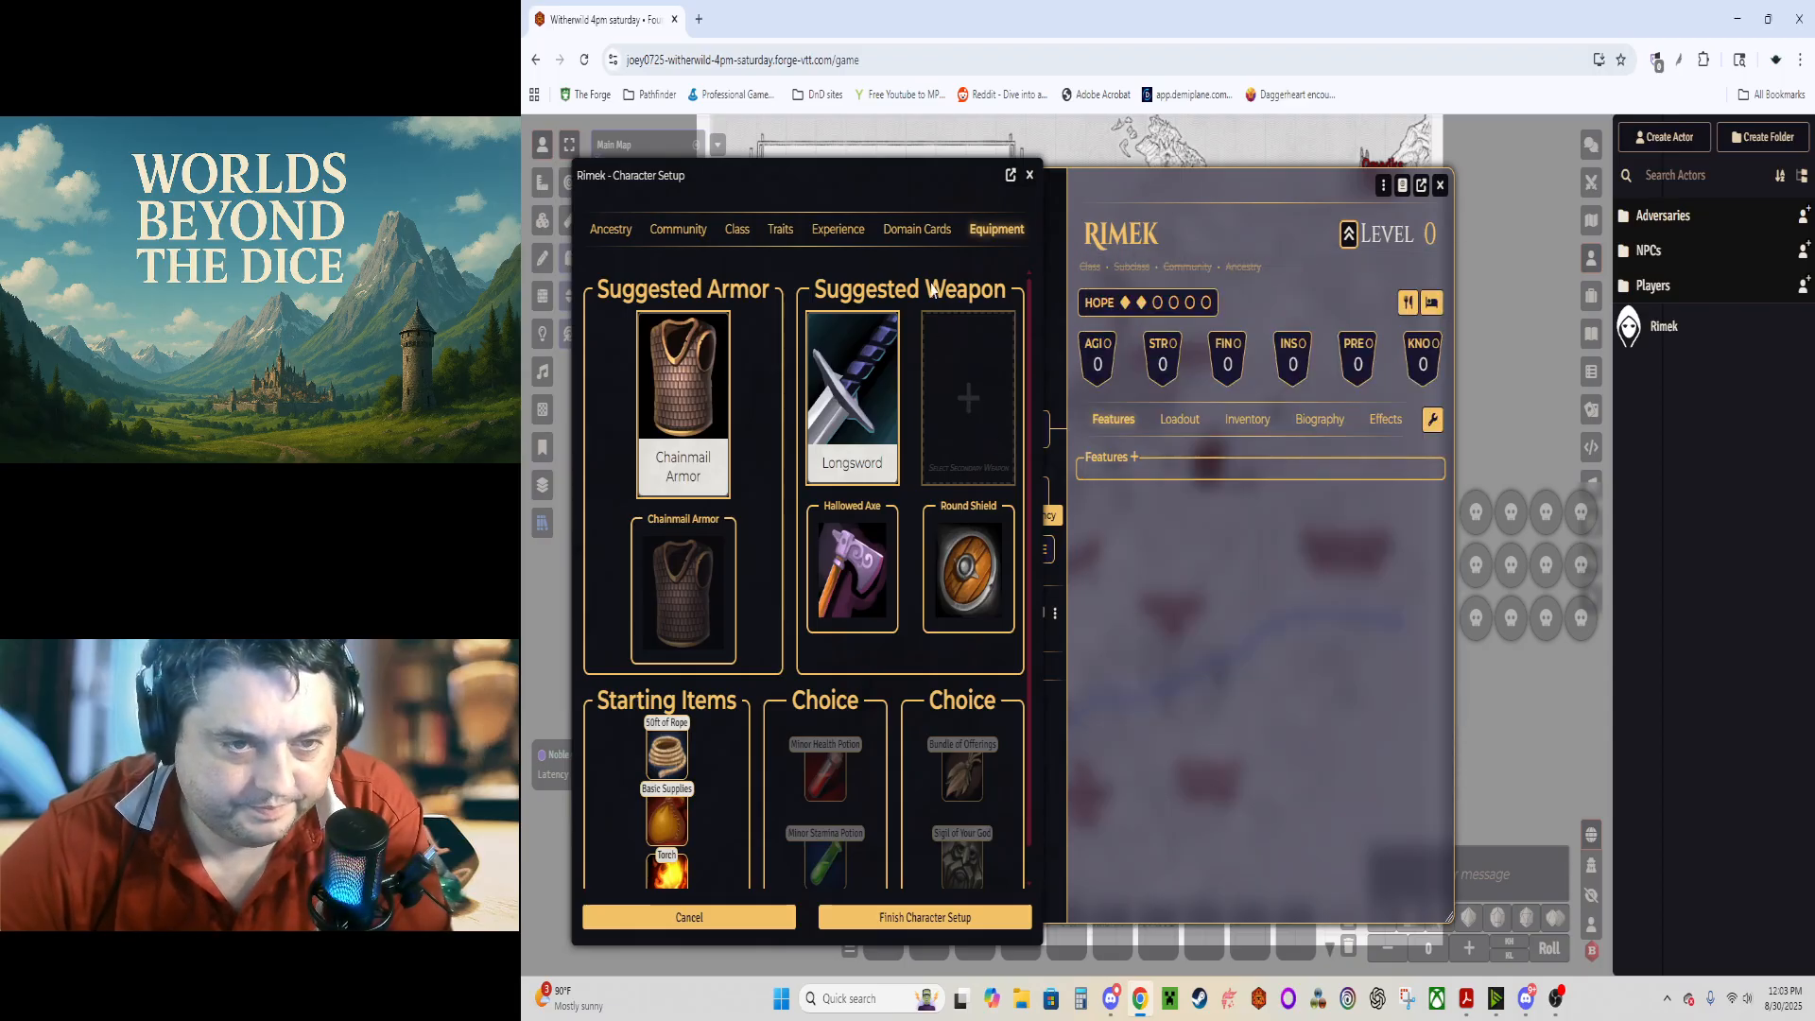
Step: List the secondary weapons first in the compendium and try to assign the Round Shield to the secondary slot alongside the Longsword
left_click_drag(914, 171, 1254, 184)
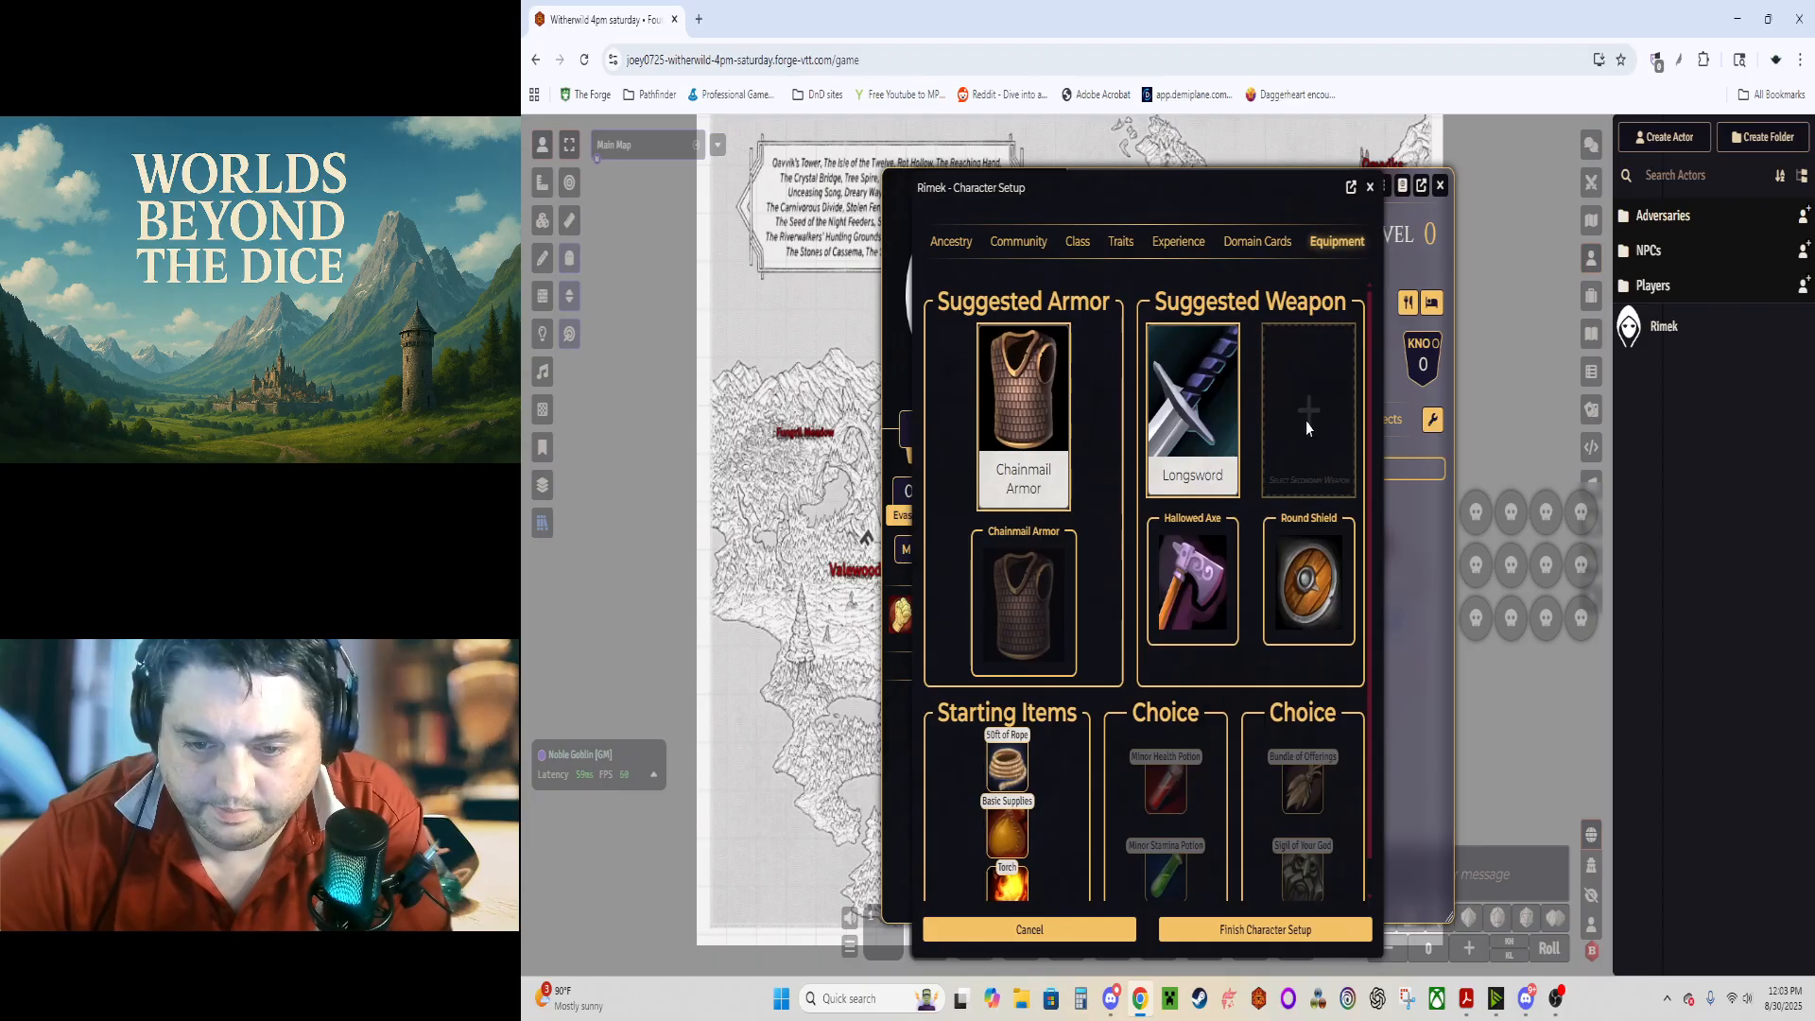
left_click(1307, 421)
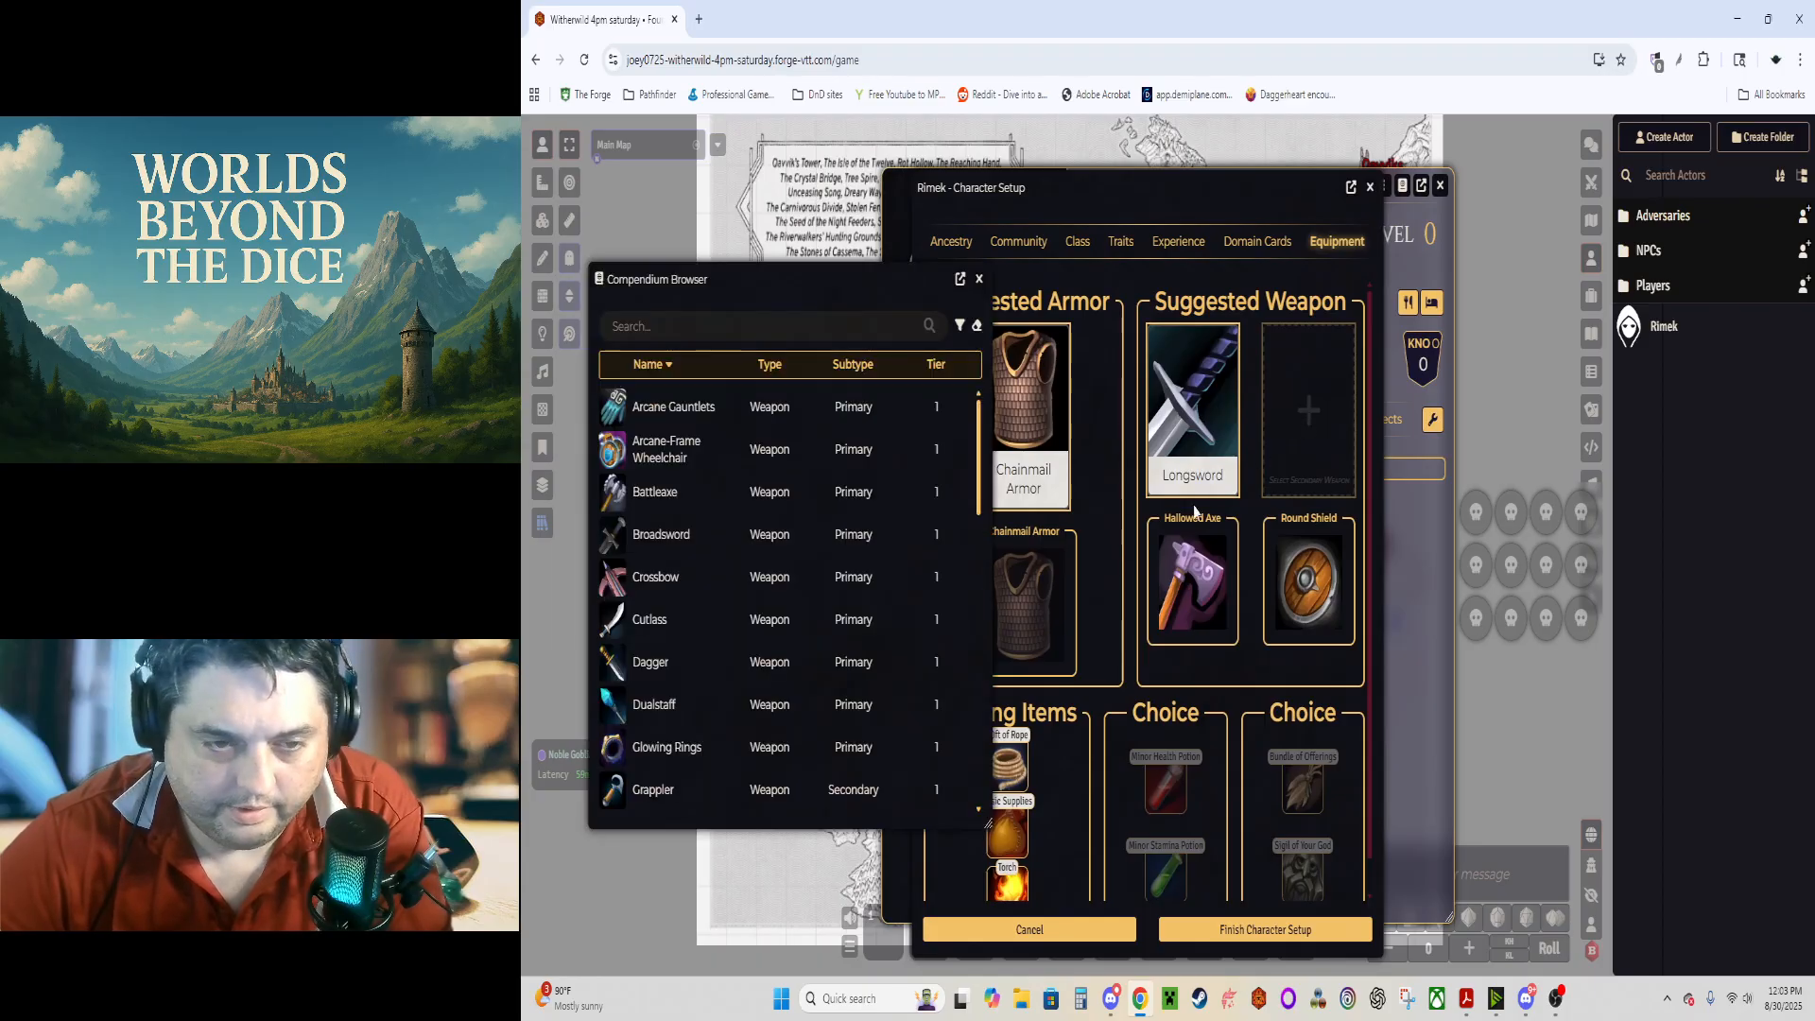
left_click(854, 365)
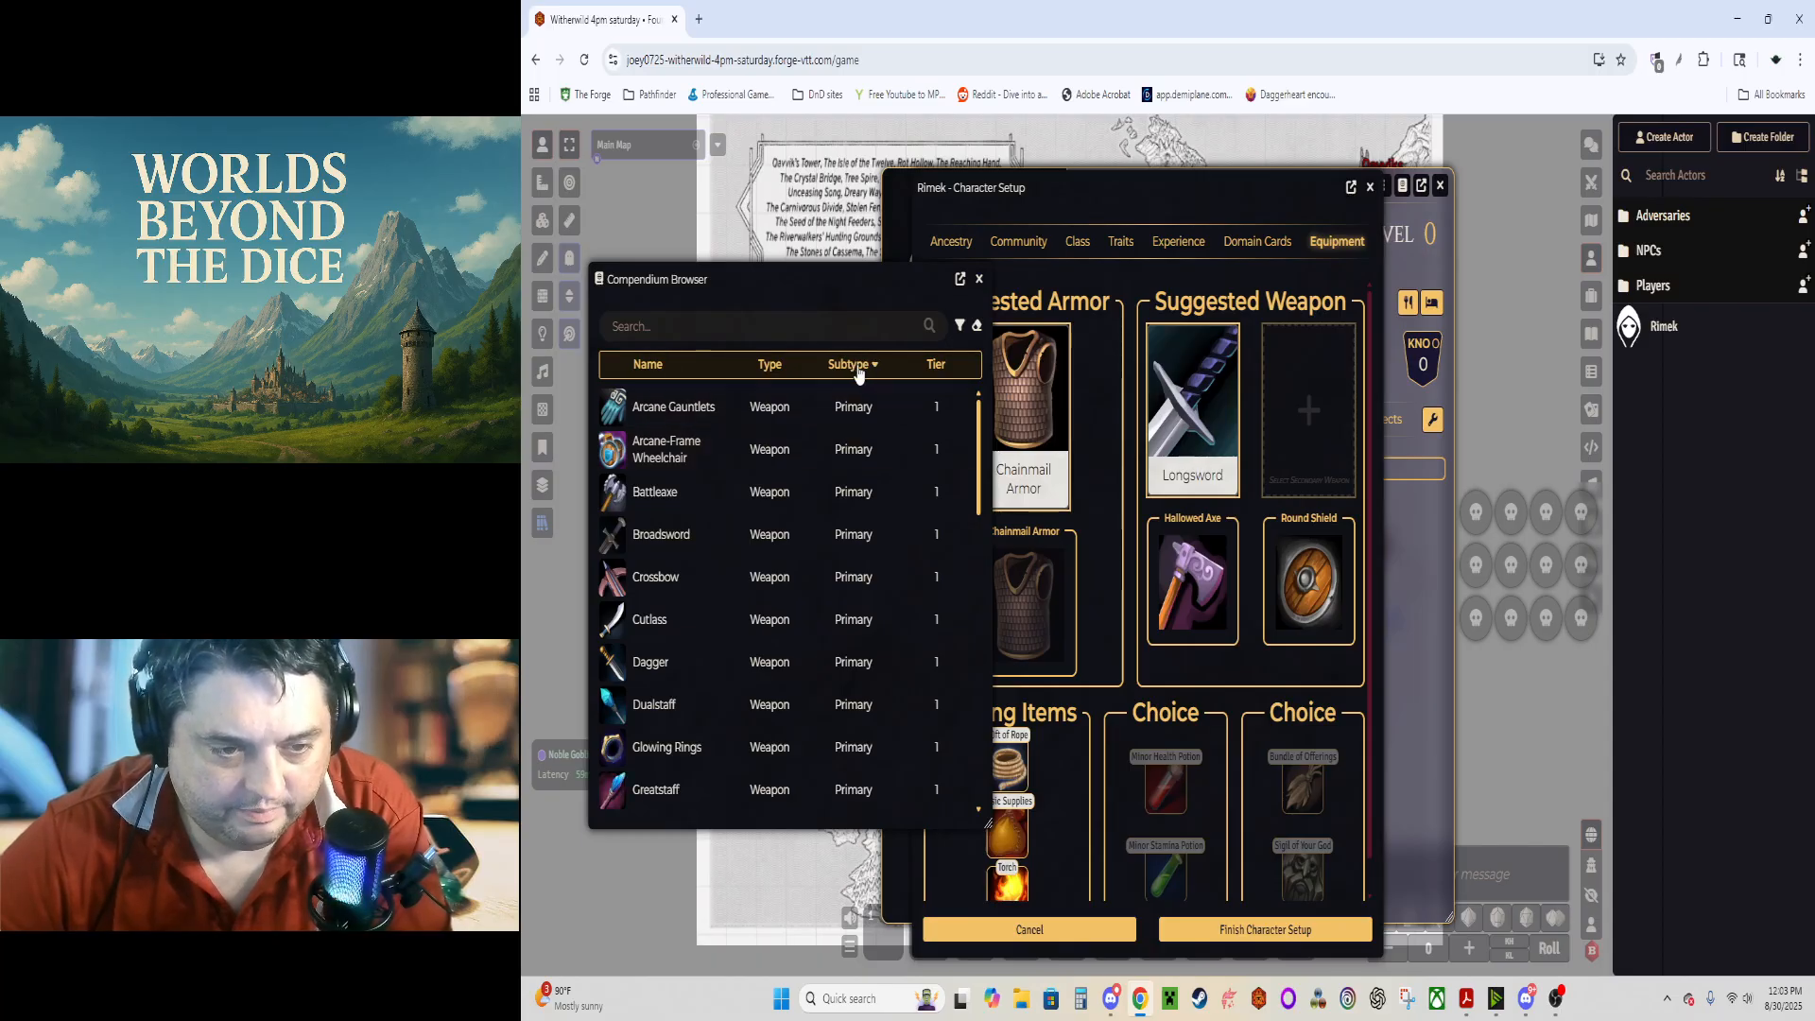
left_click(853, 365)
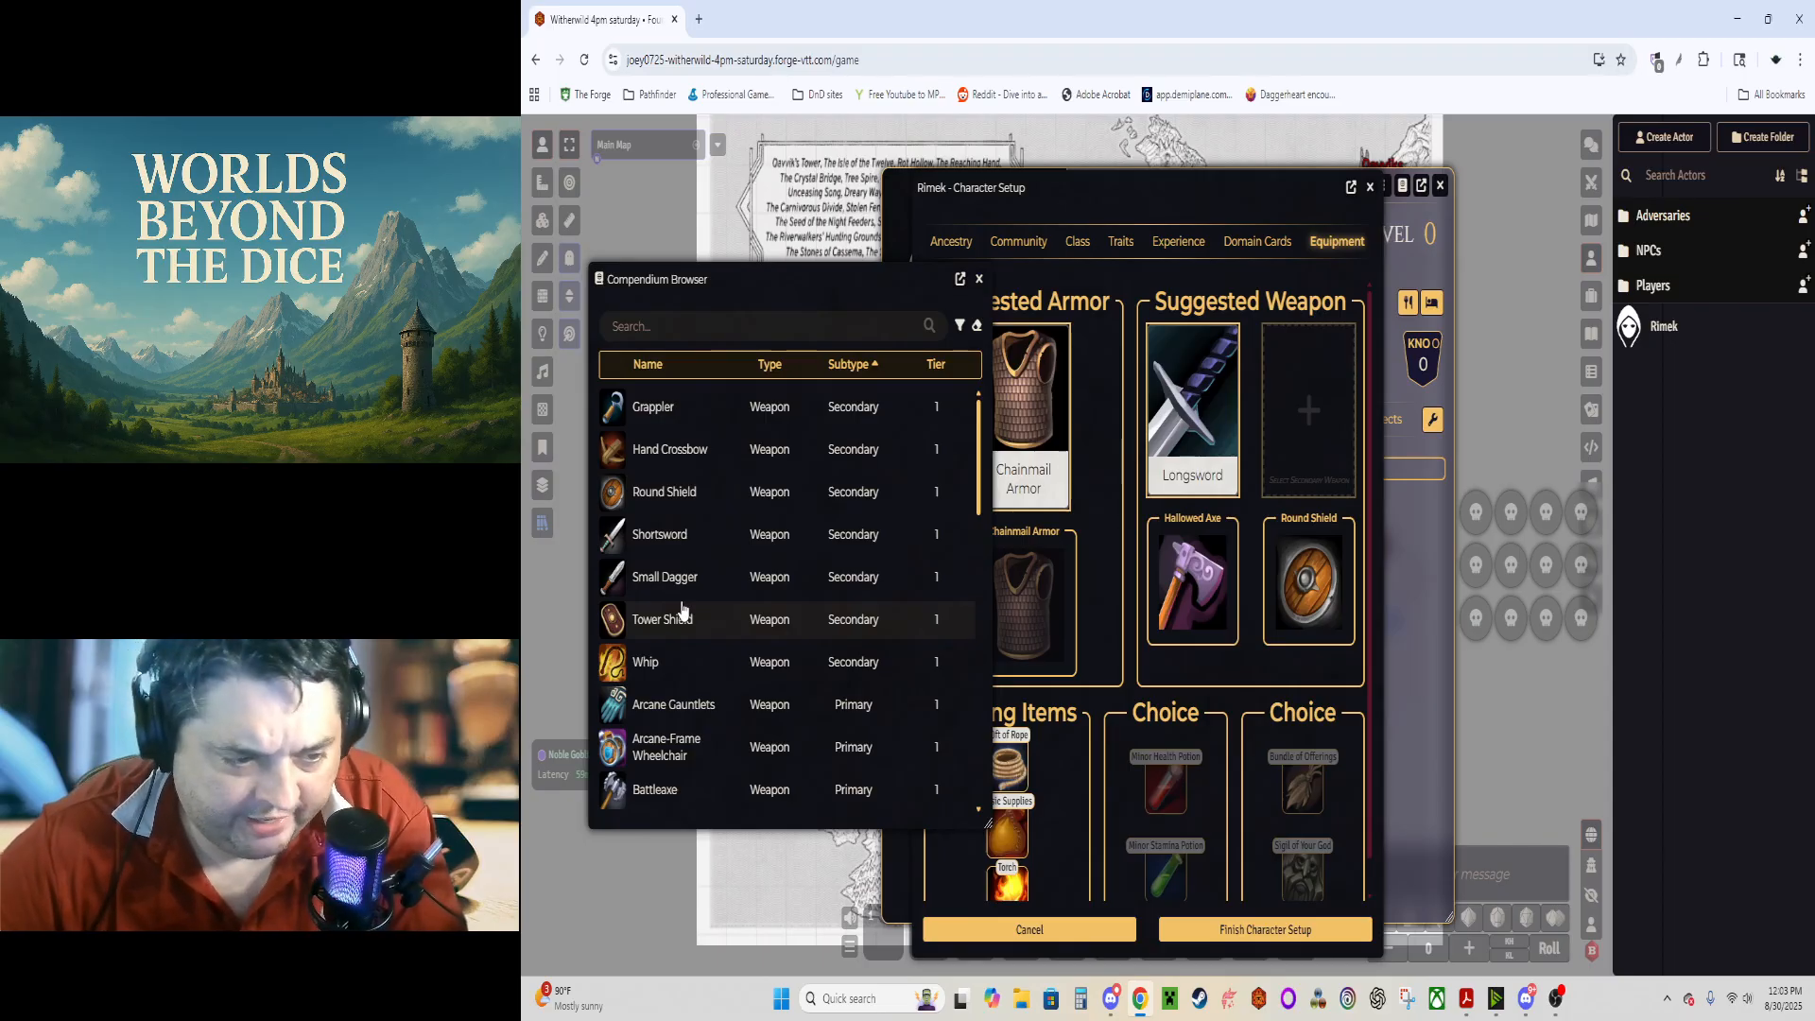
left_click(1291, 569)
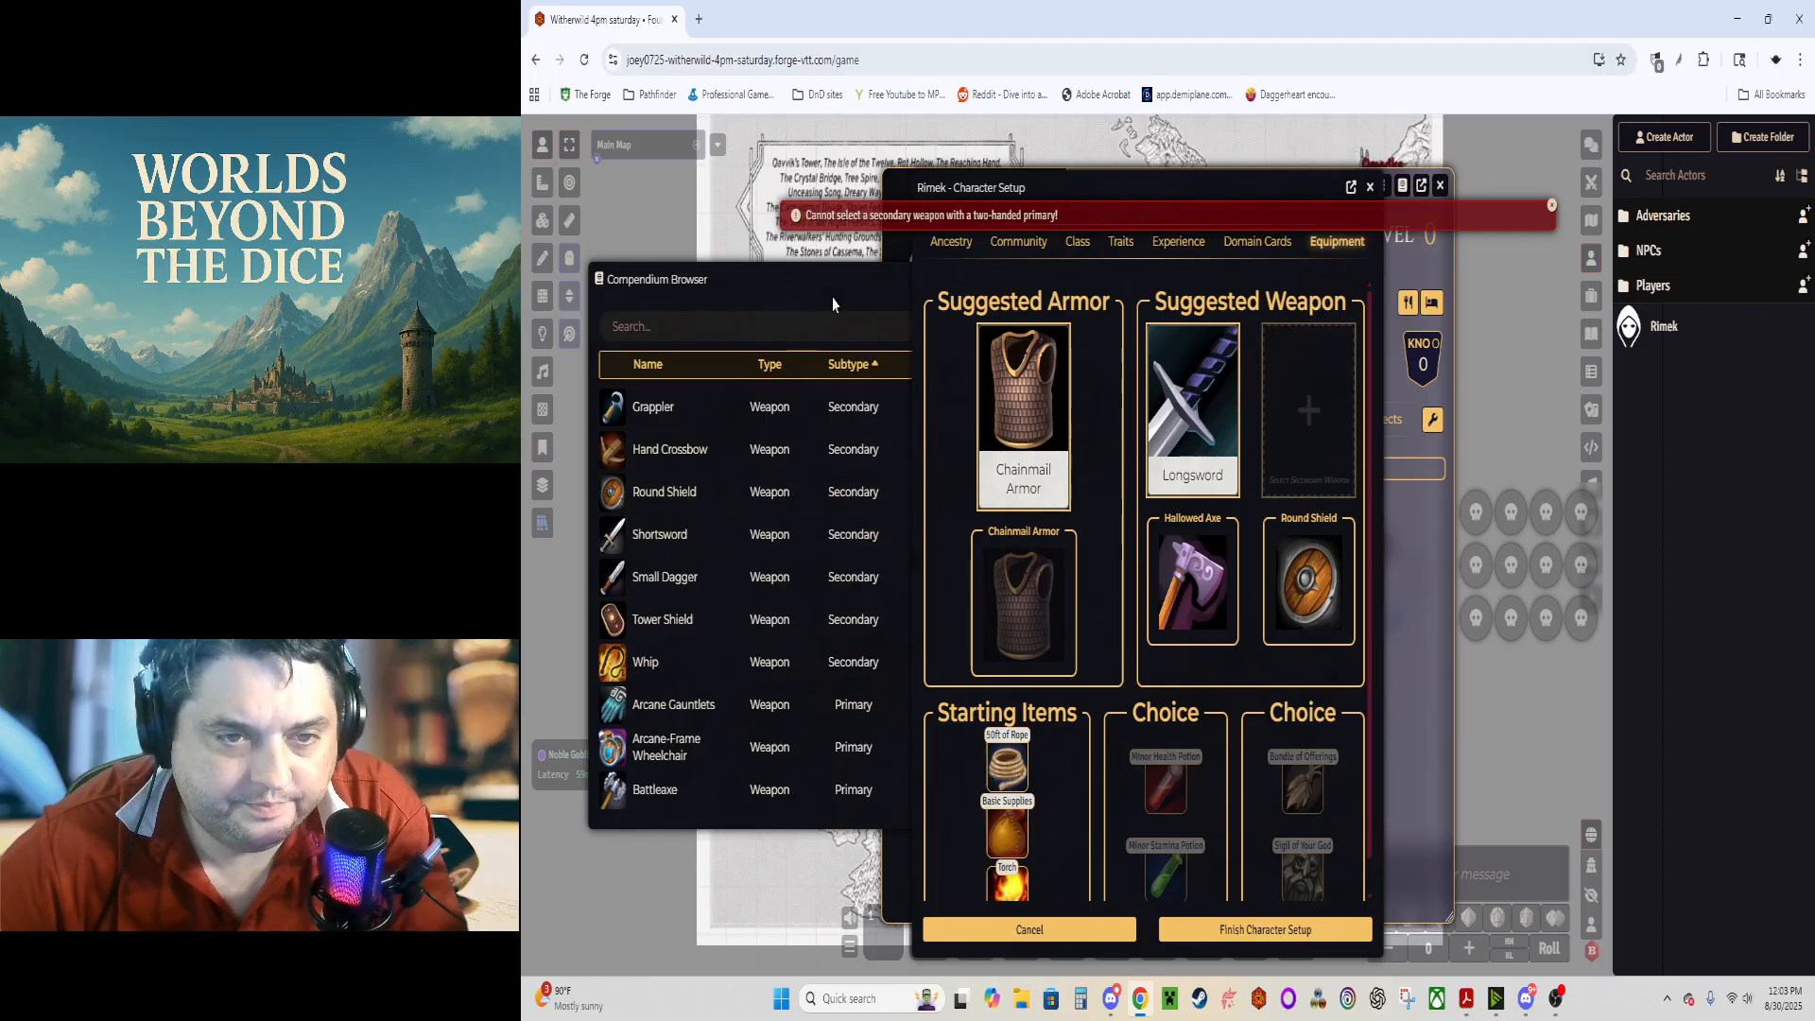
Step: Replace the primary weapon with the Broadsword from the compendium and assign the Round Shield to the secondary weapon slot
left_click(1201, 394)
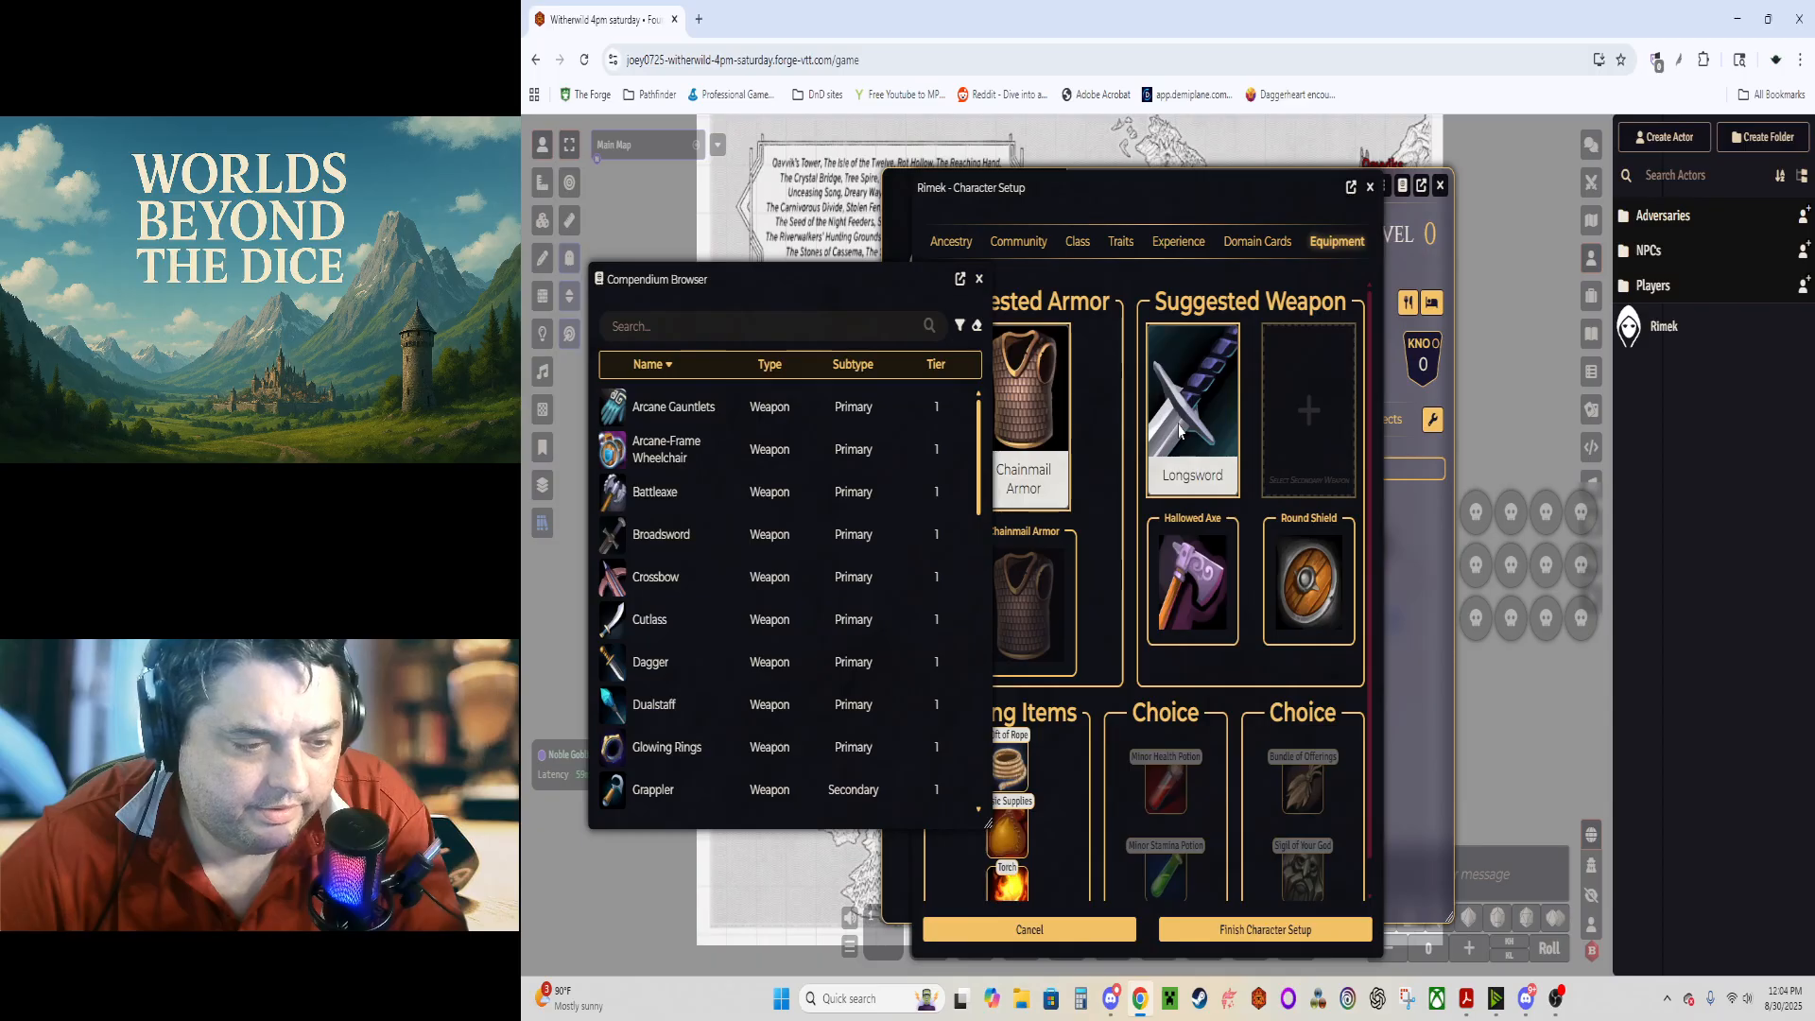
left_click(1275, 395)
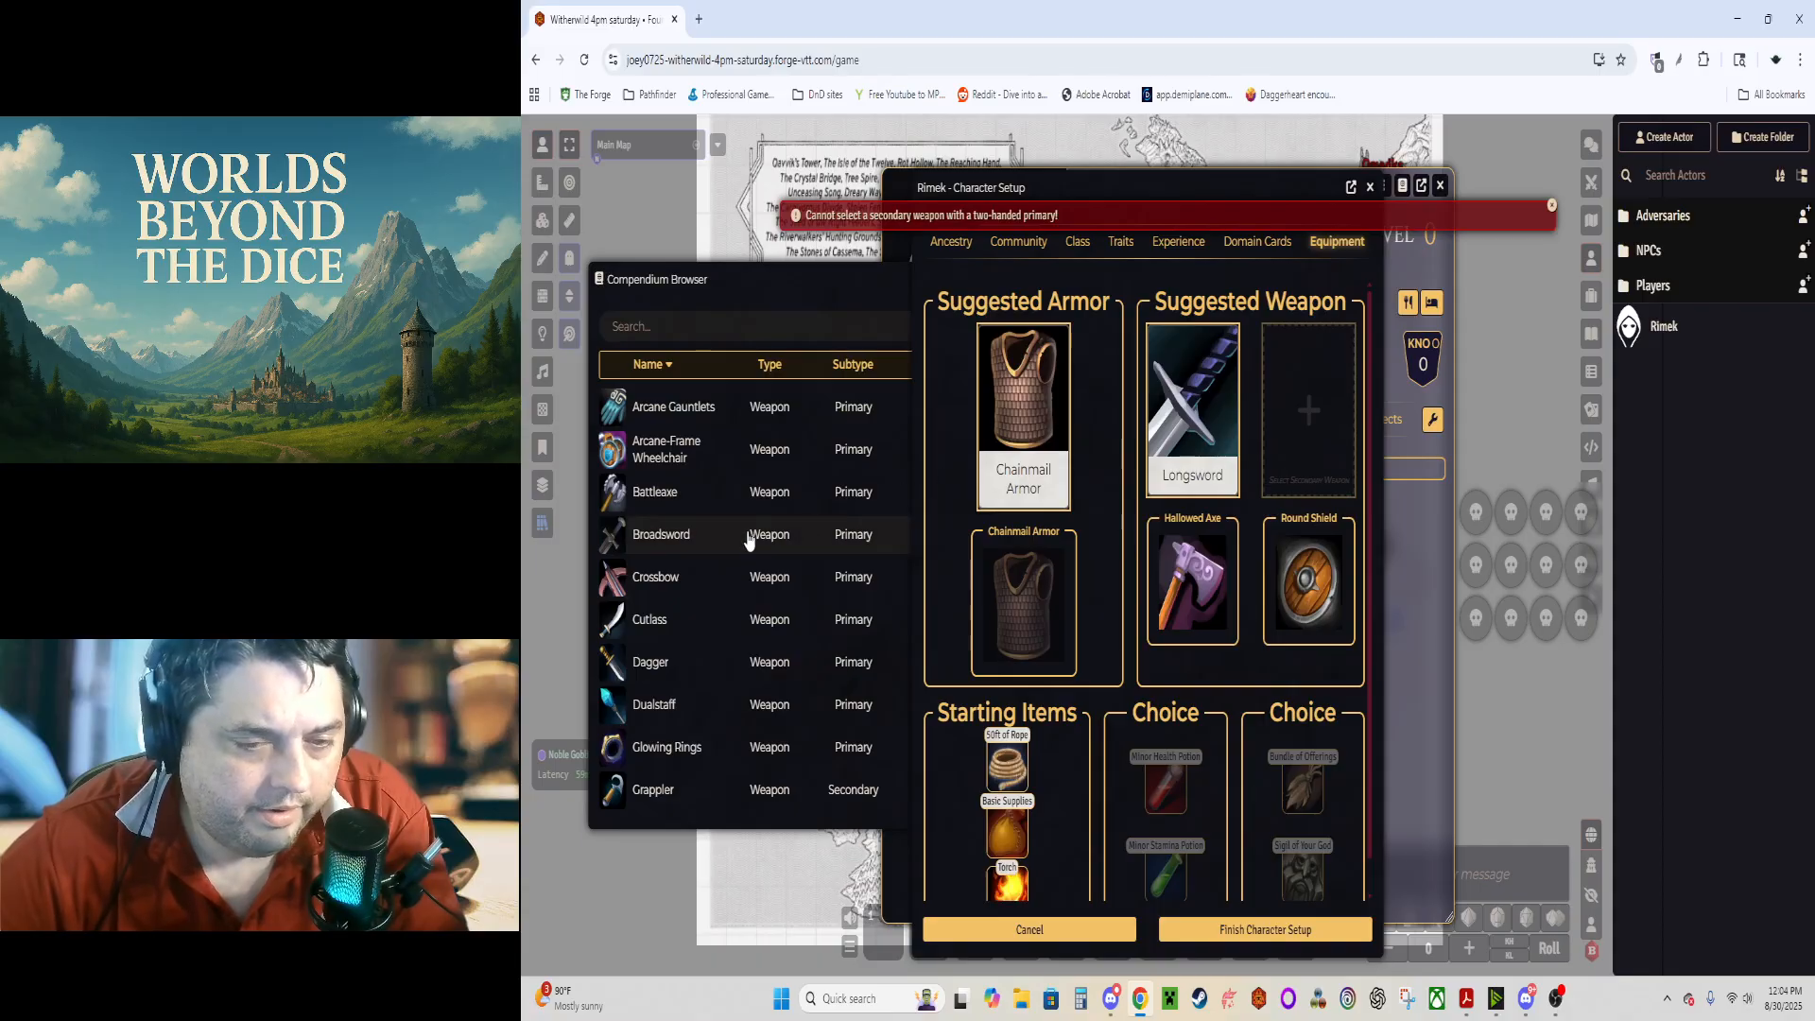
left_click_drag(680, 532, 1163, 409)
left_click(1283, 570)
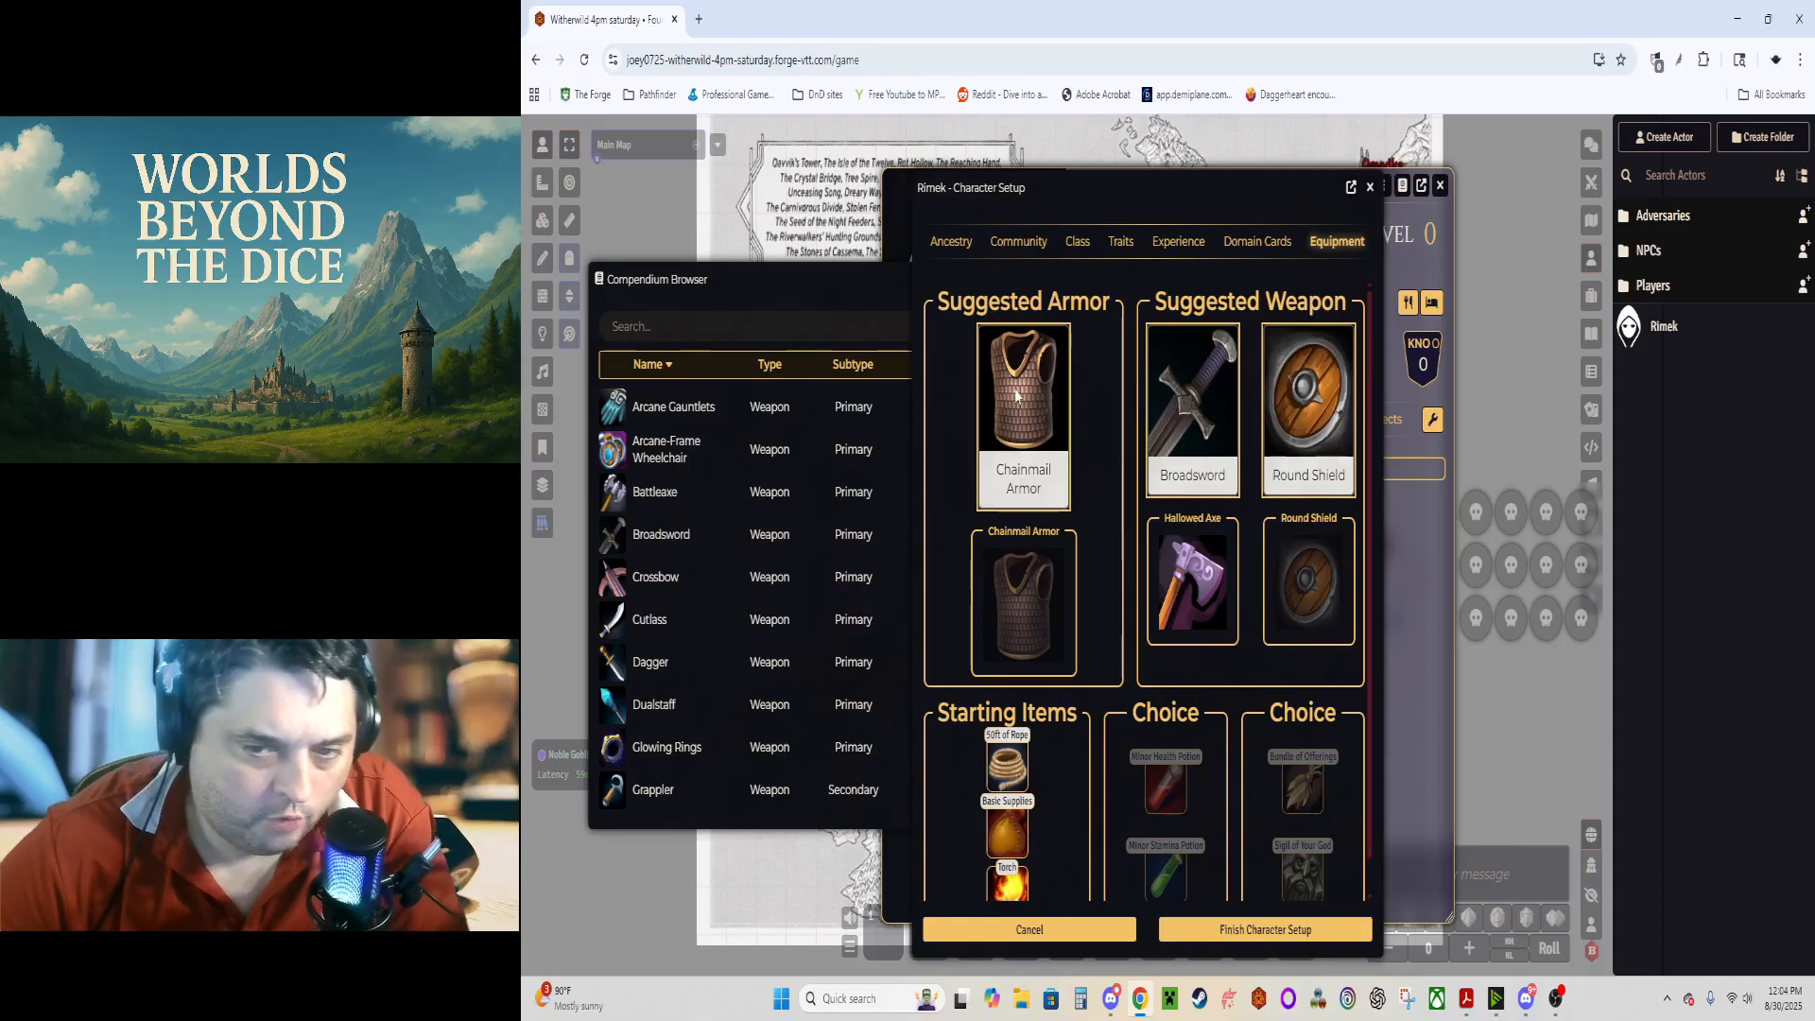
Step: Choose the Minor Health Potion and Sigil of Your God as starting item choices and finish the character setup
scroll(1137, 428, "down", 1)
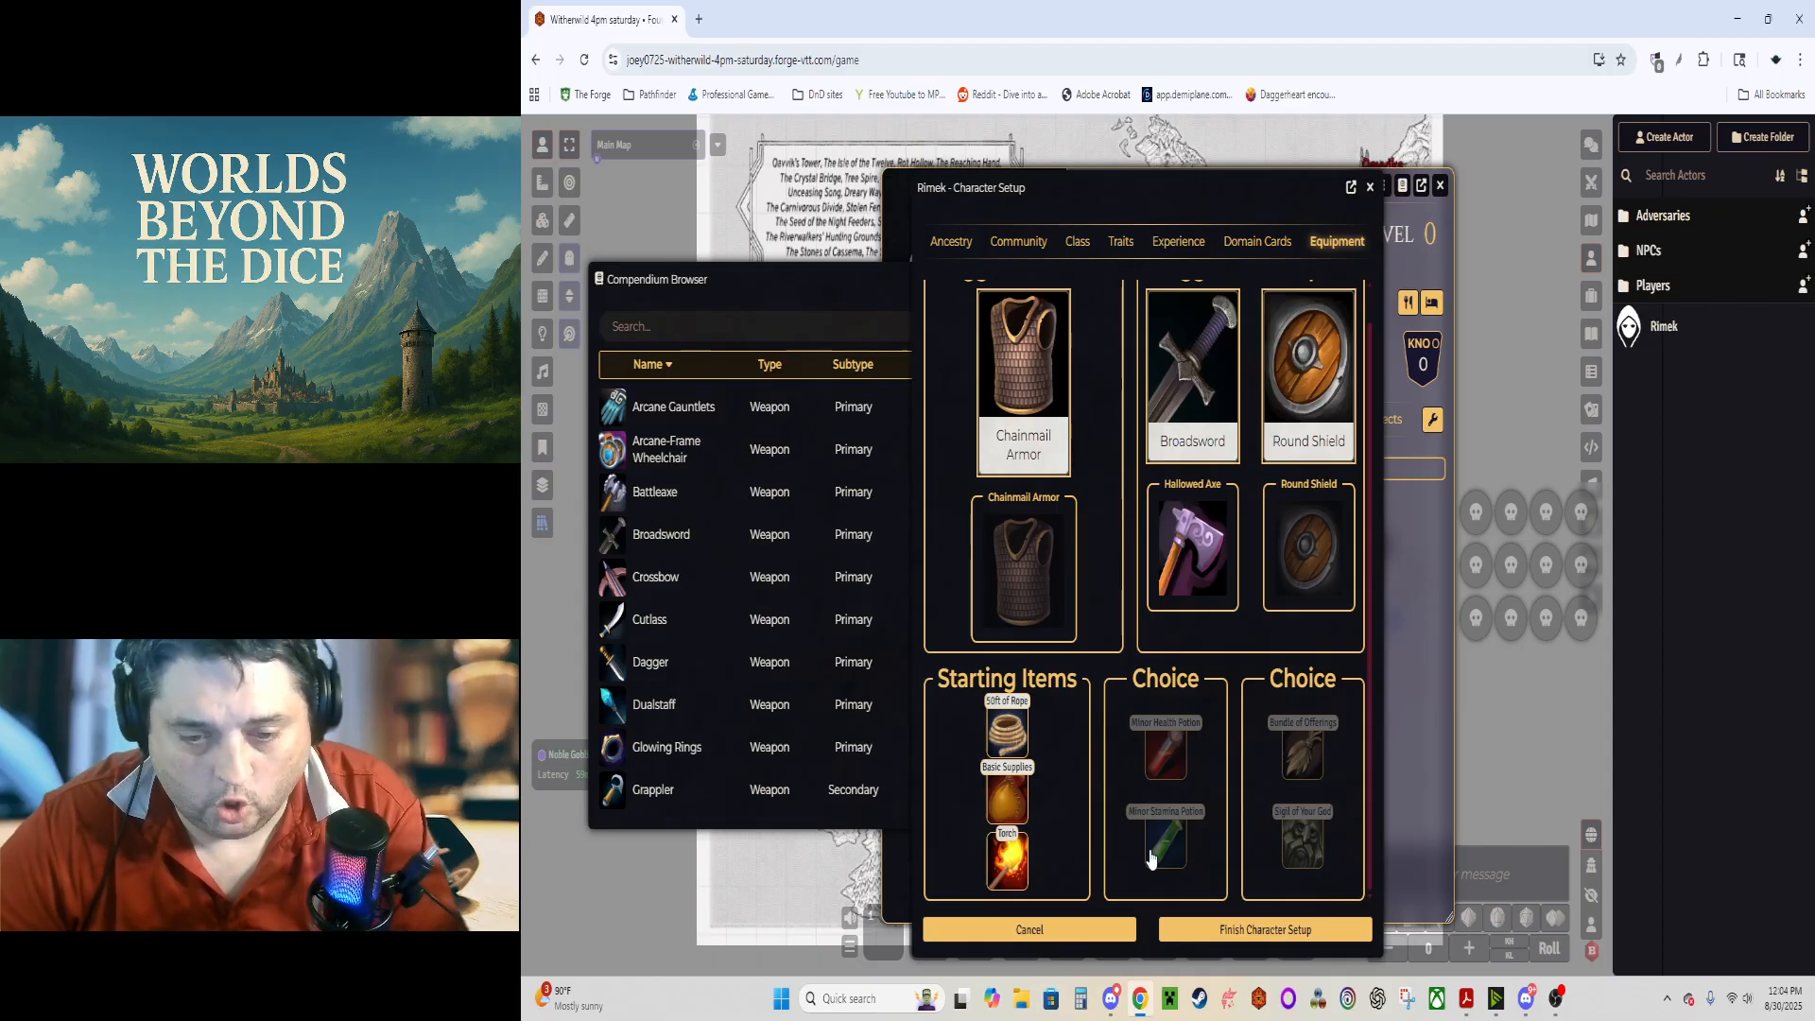
left_click(1170, 761)
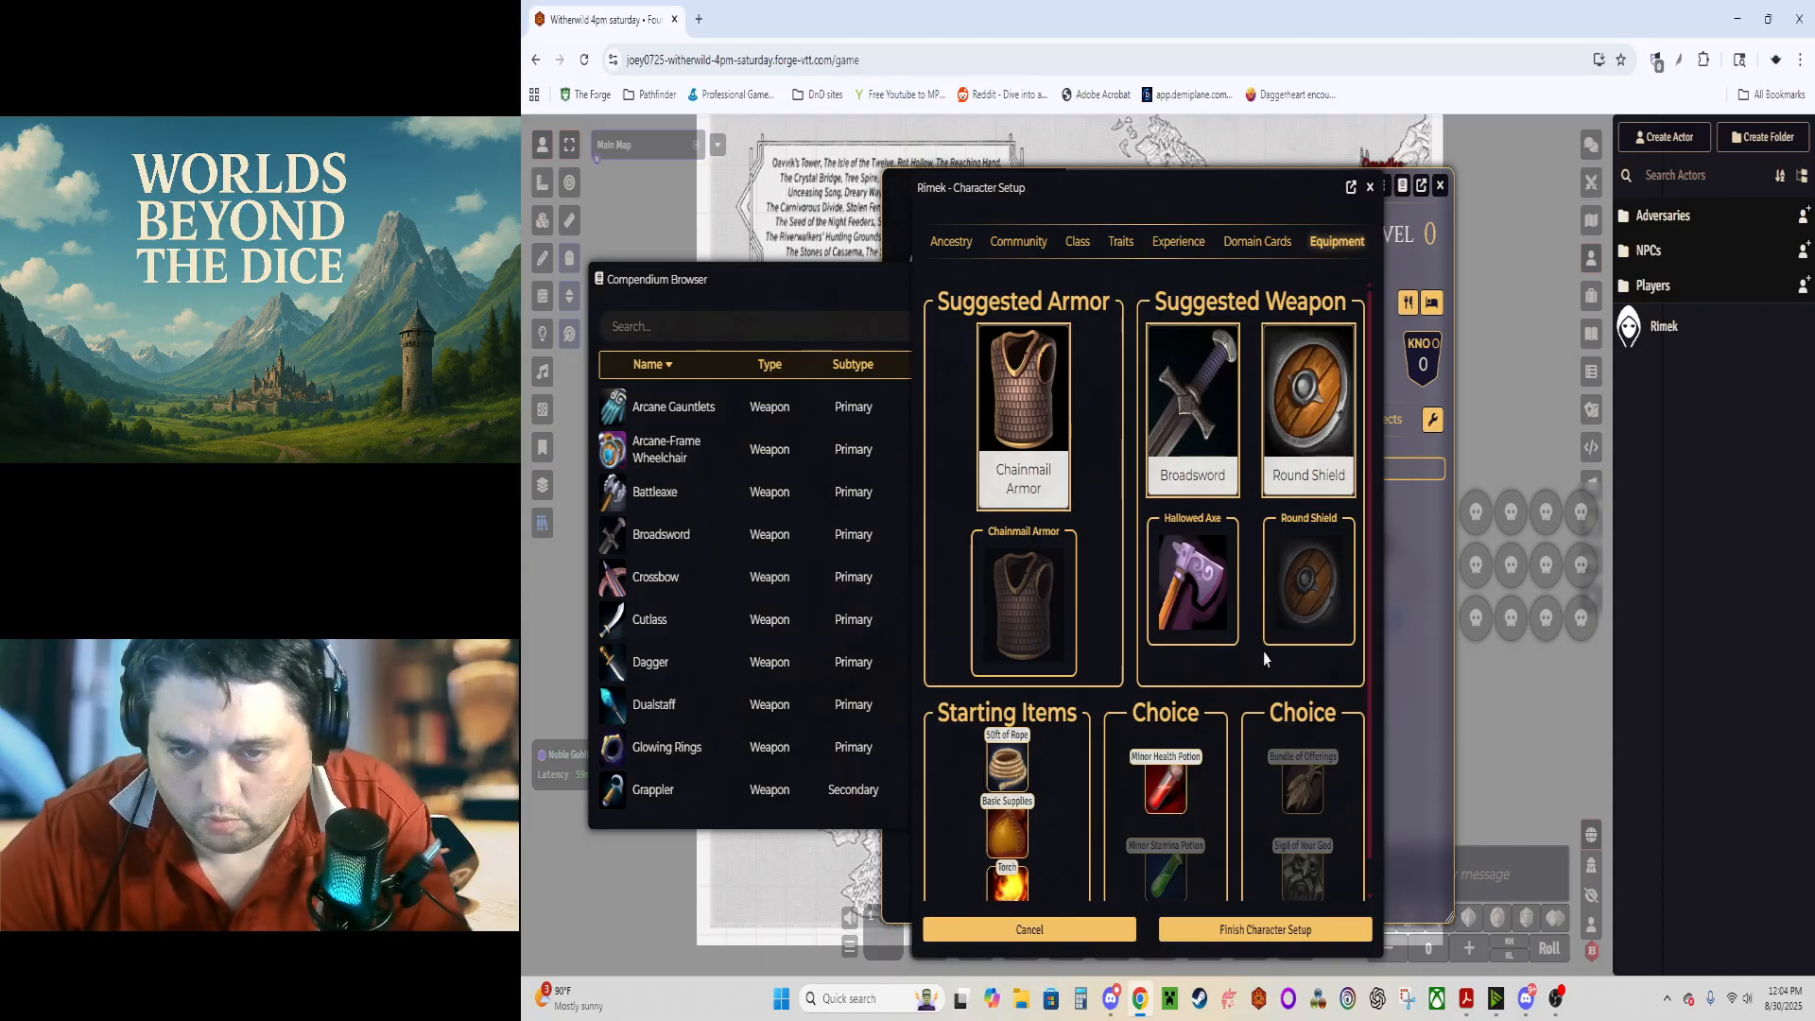
scroll(1244, 773, "down", 1)
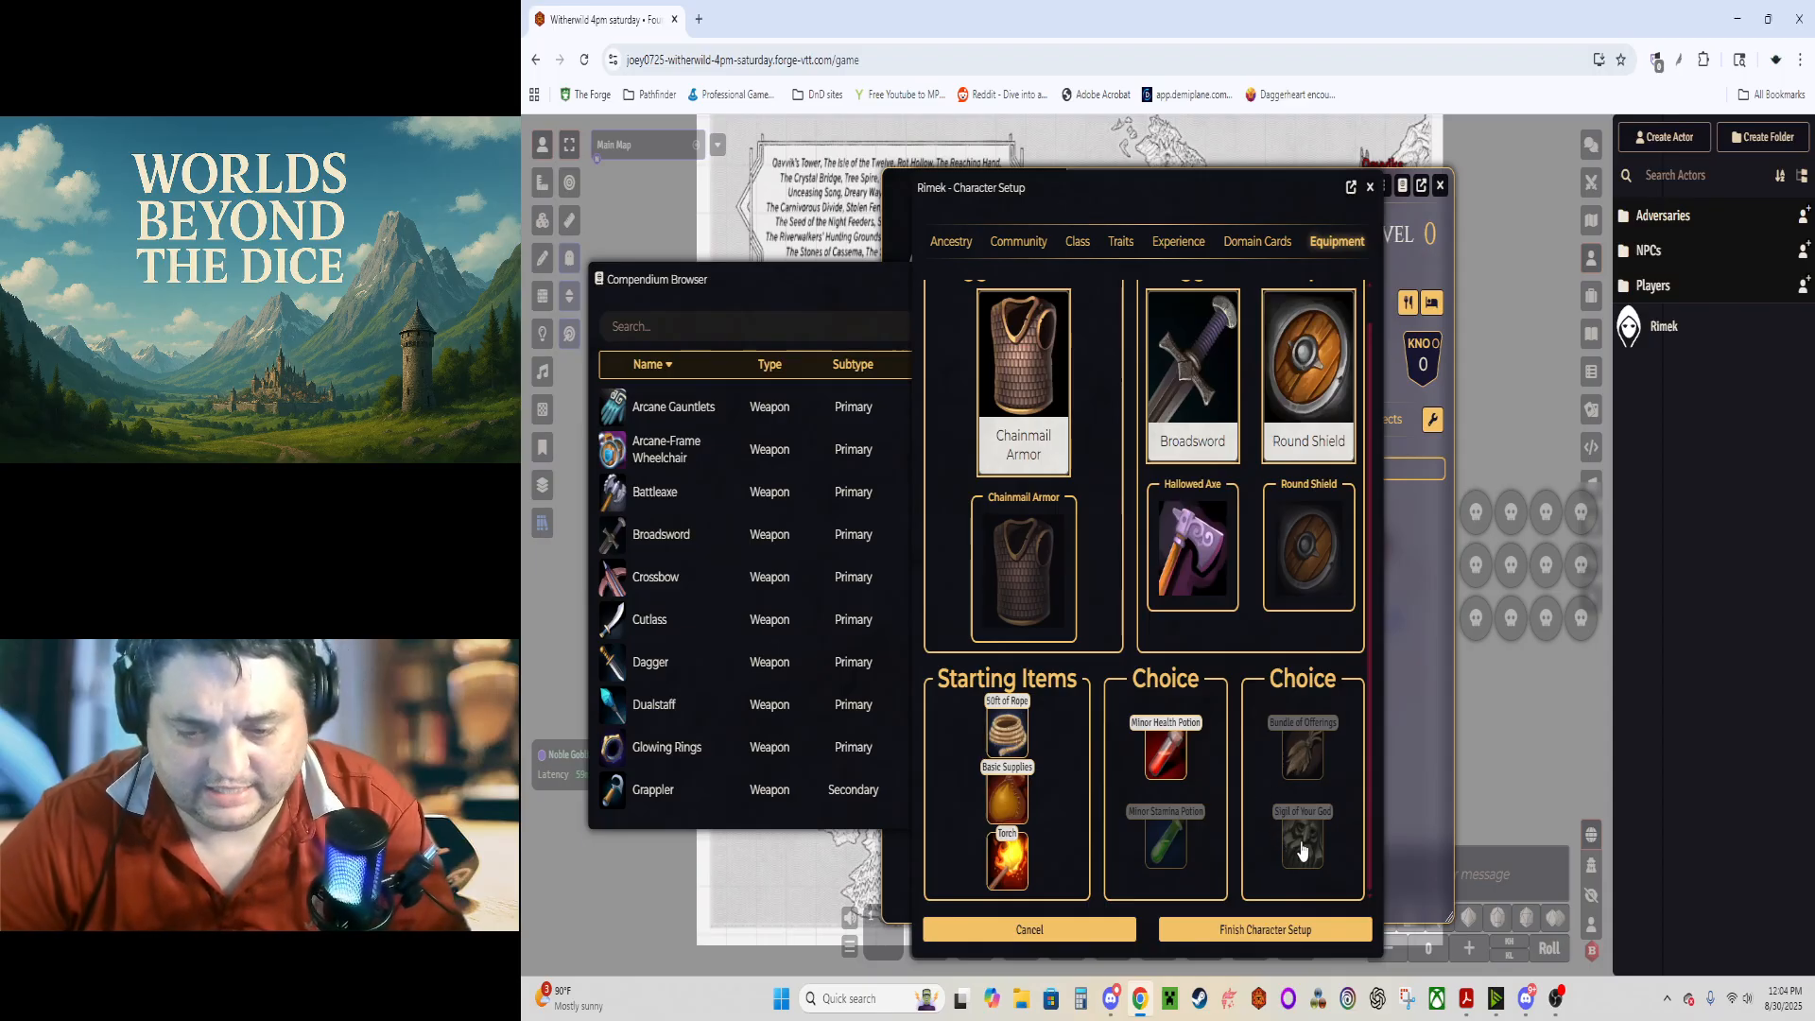
scroll(1302, 851, "up", 1)
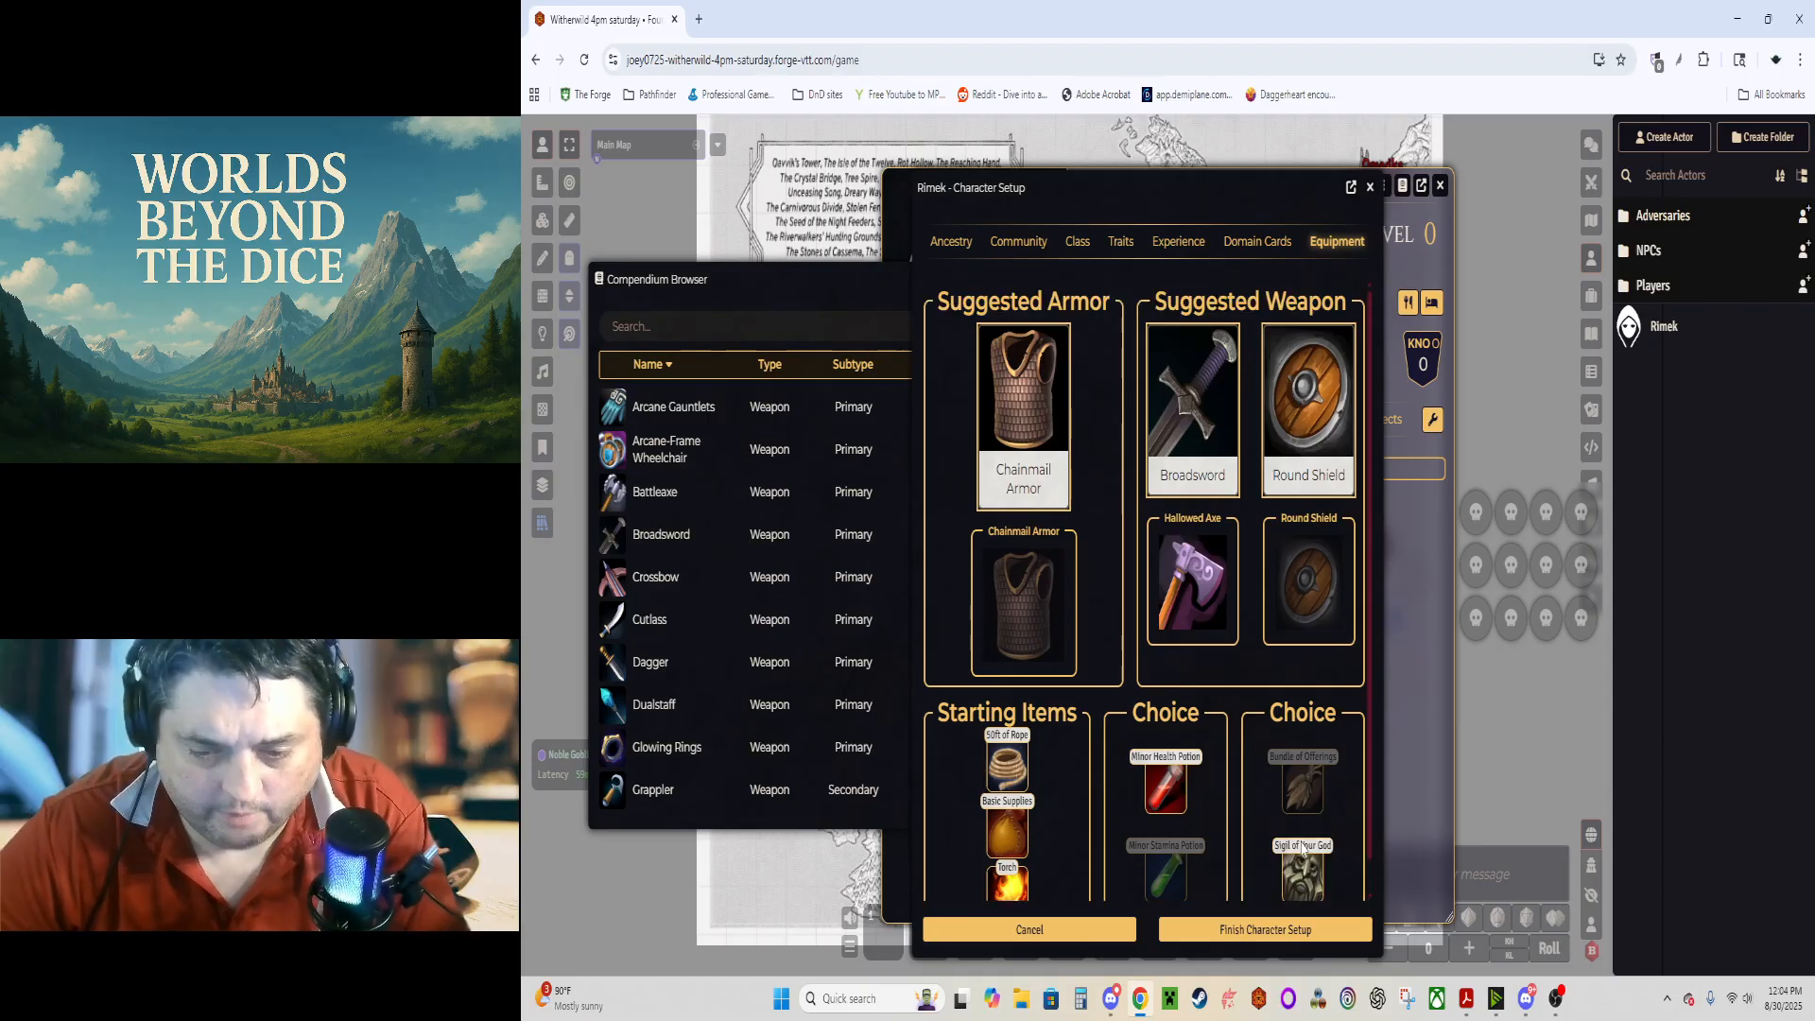
scroll(1263, 764, "down", 1)
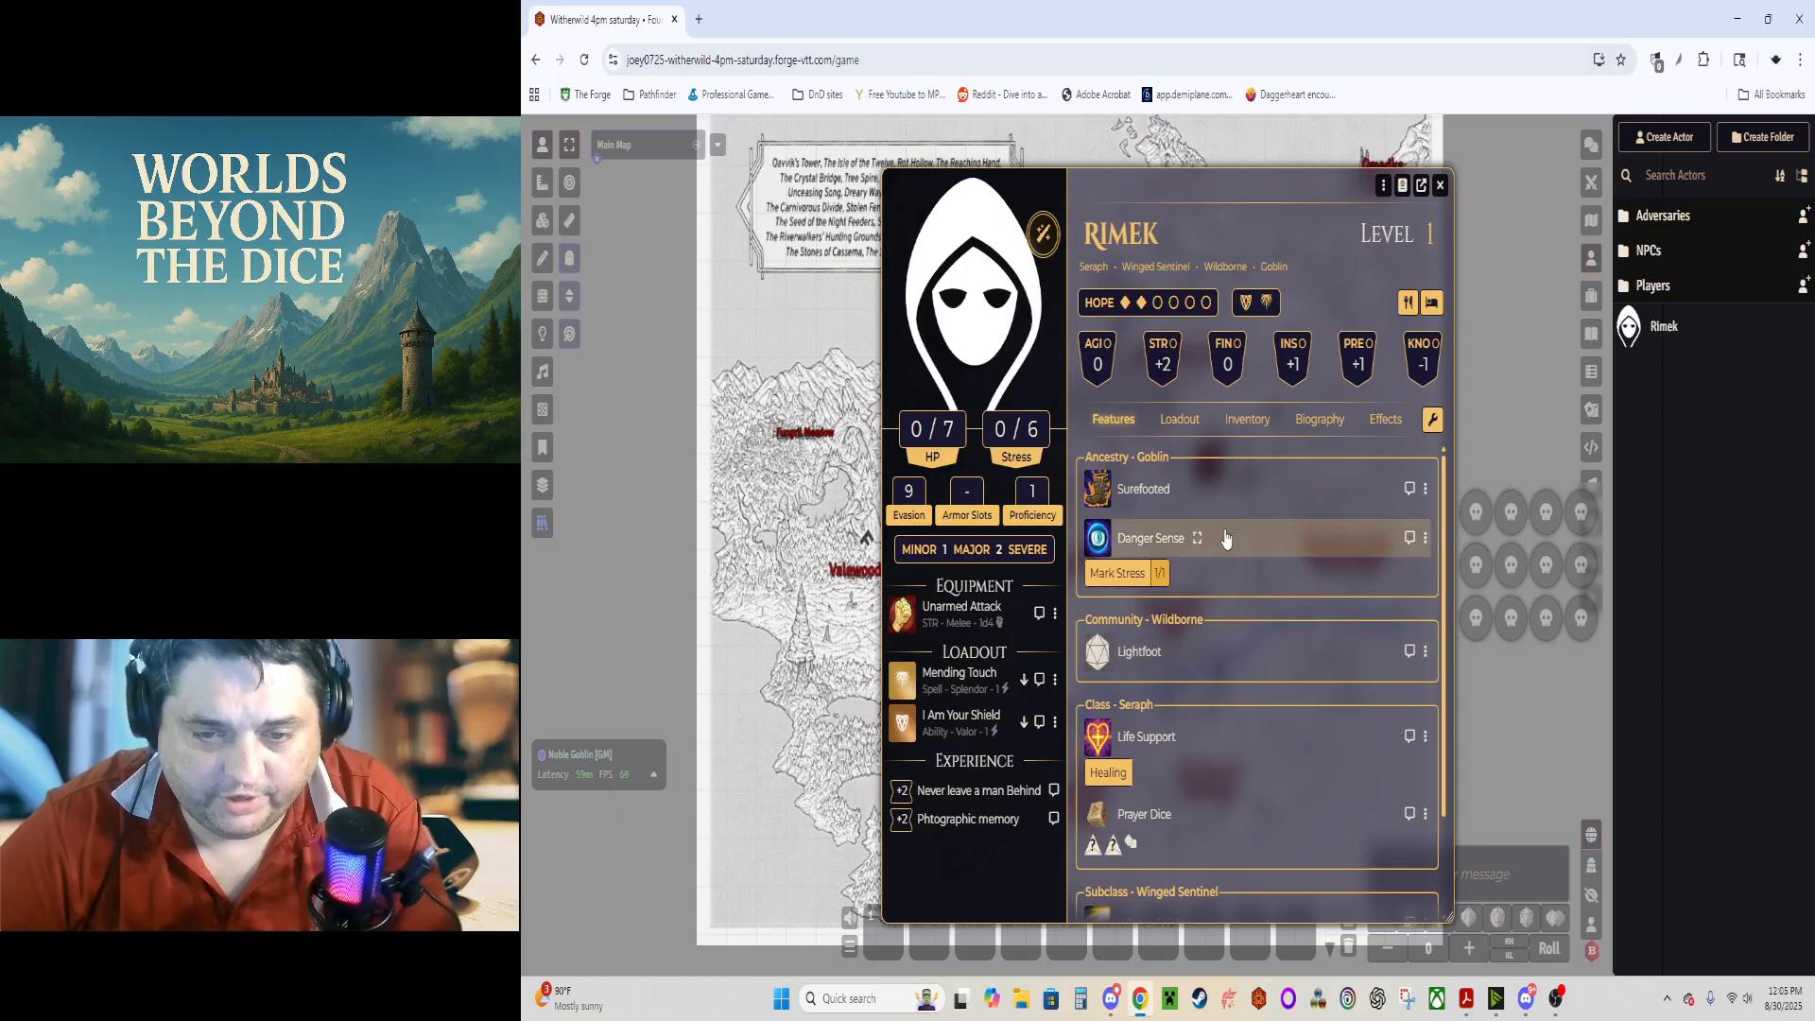
Step: Equip the Broadsword and the Round Shield in Rimek's inventory
left_click(1238, 421)
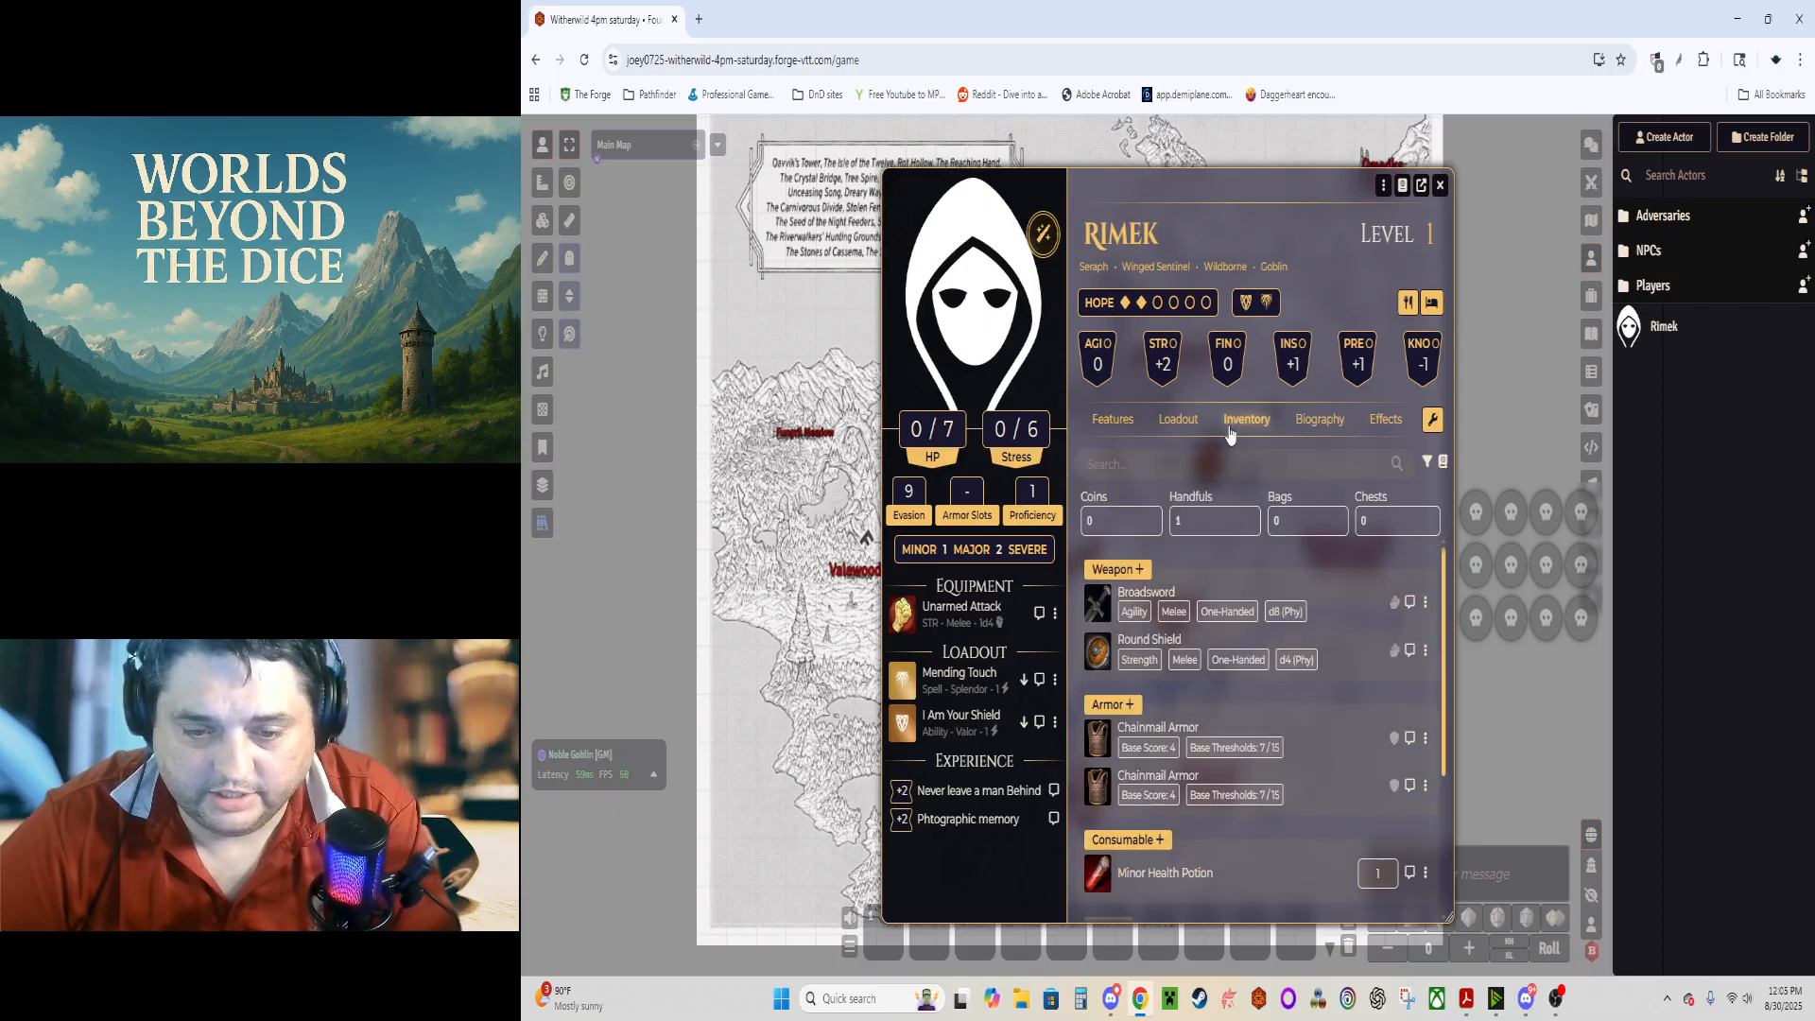
left_click(1394, 602)
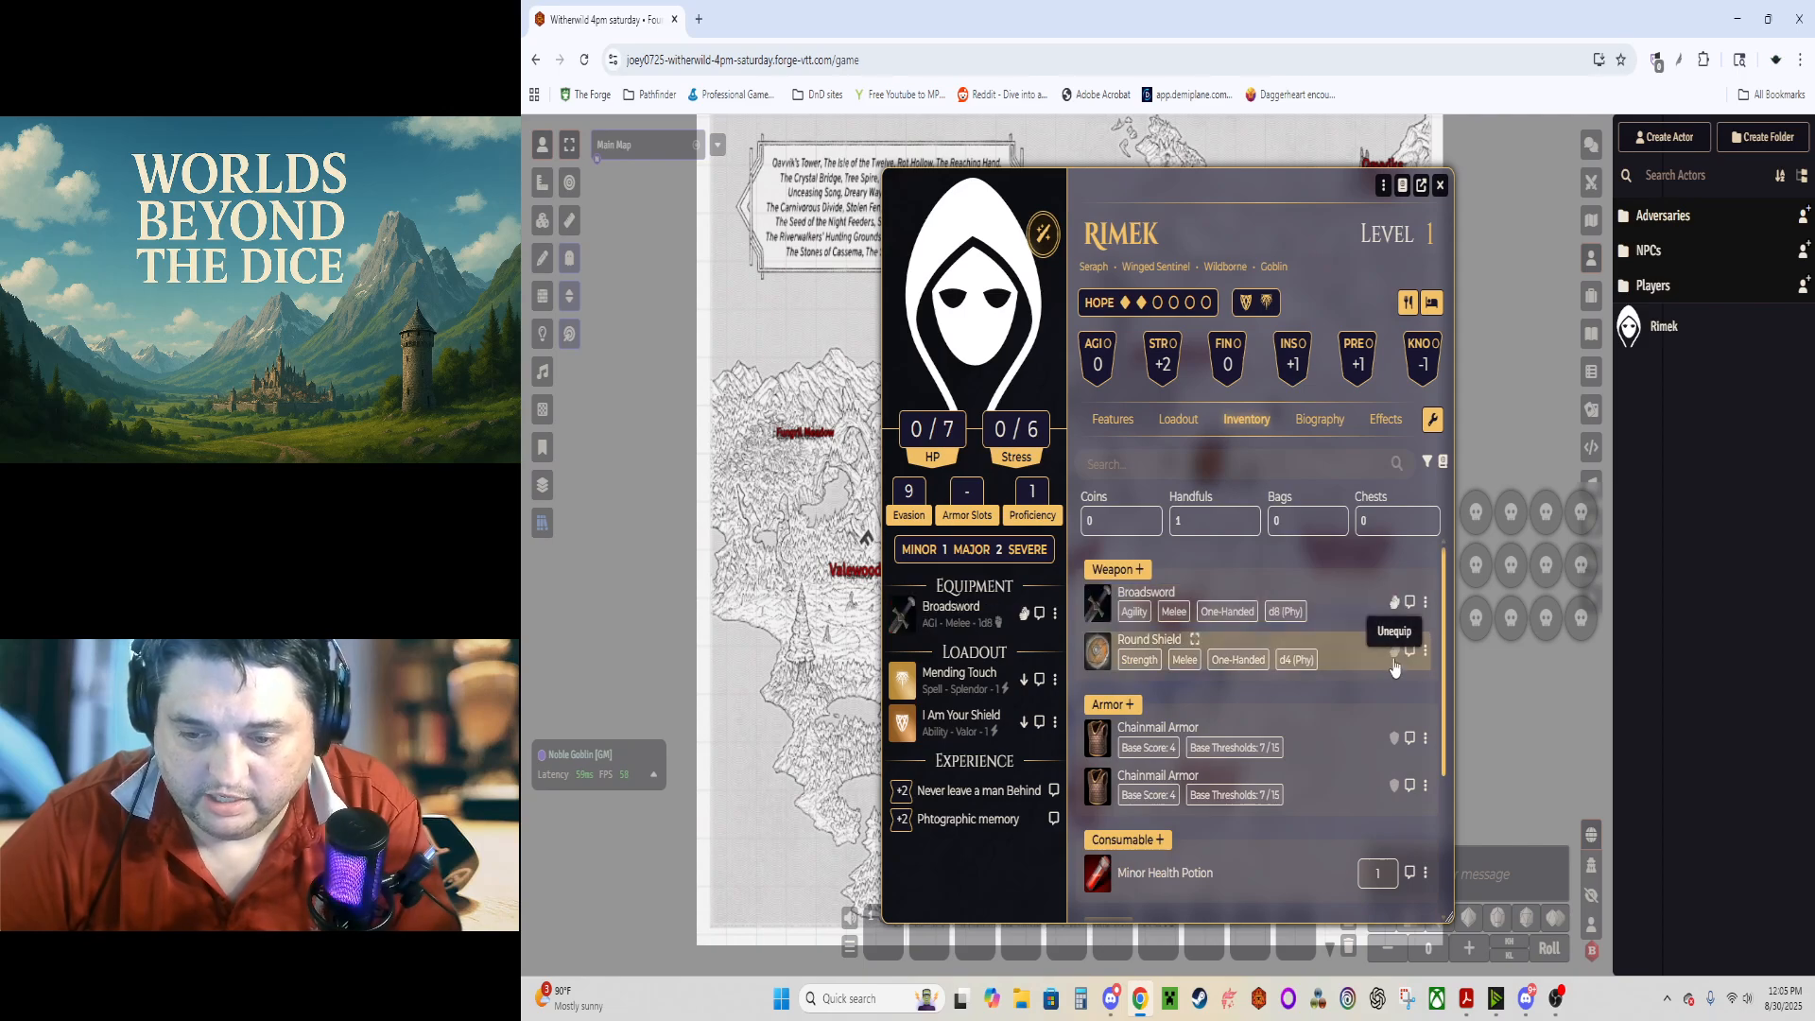
left_click(1395, 652)
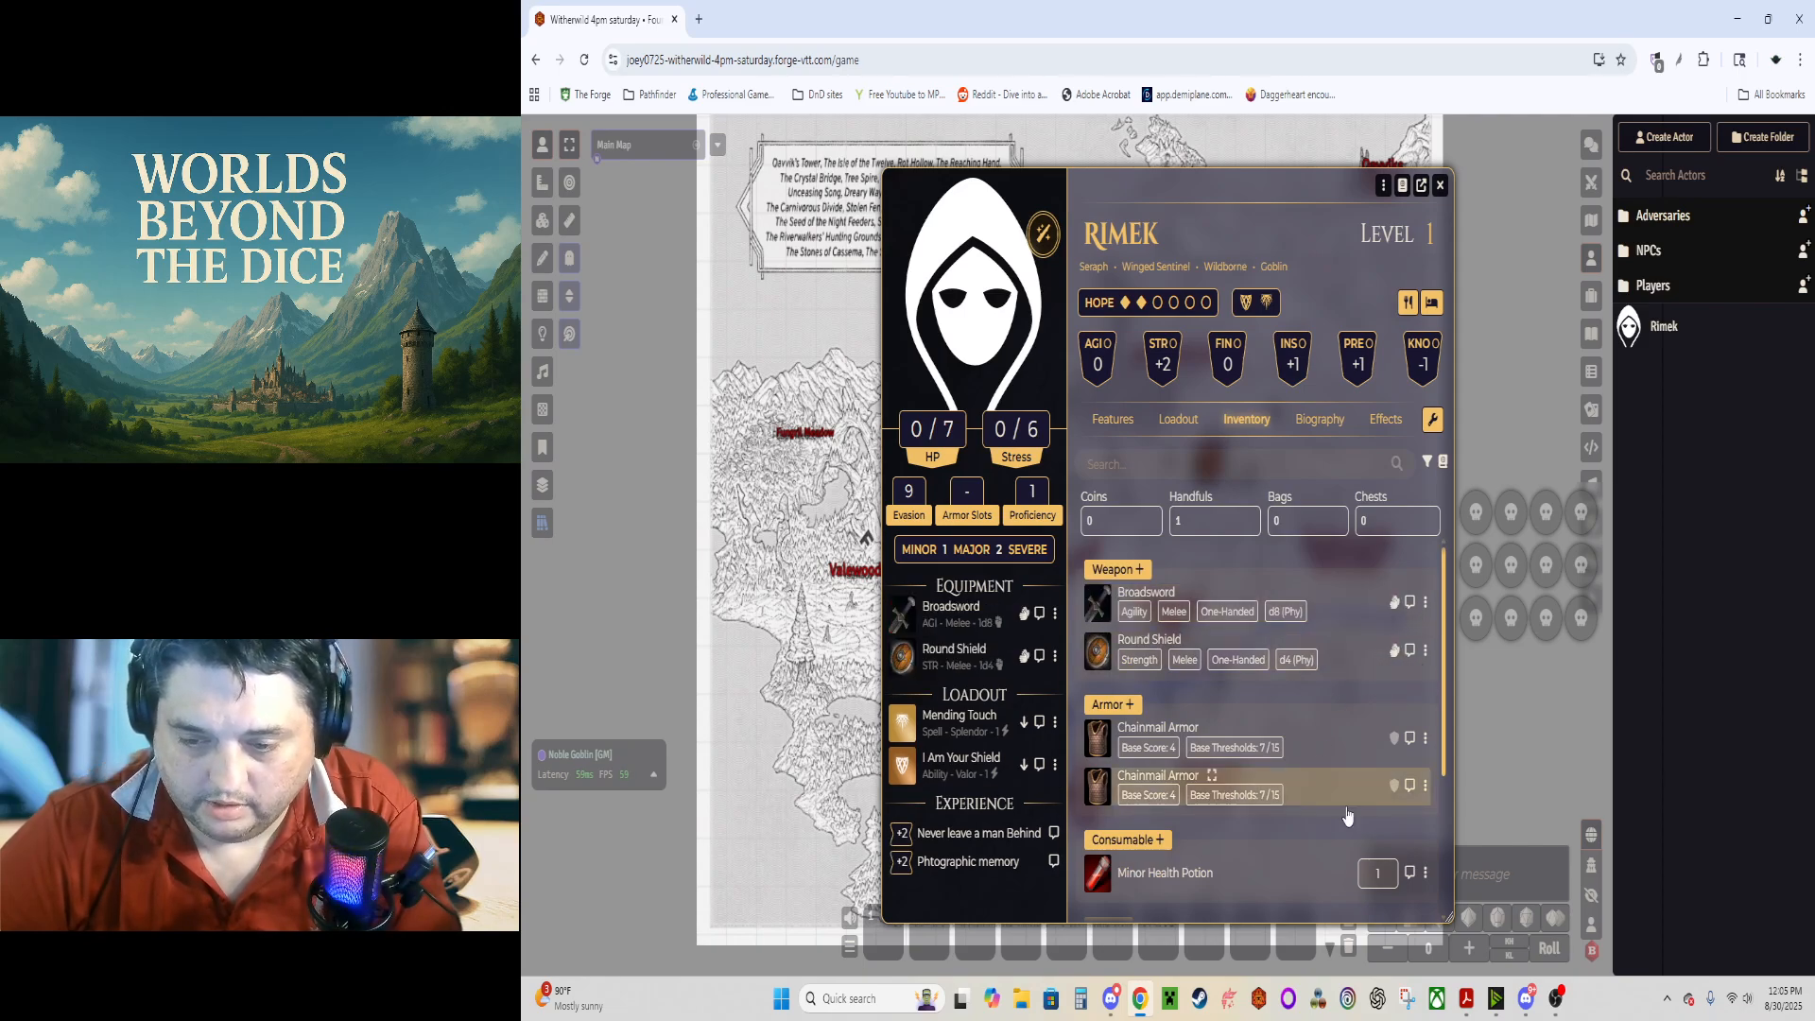
Step: Delete the duplicate Chainmail Armor from Rimek's inventory, equip the remaining one, and show the character's features
left_click(1426, 786)
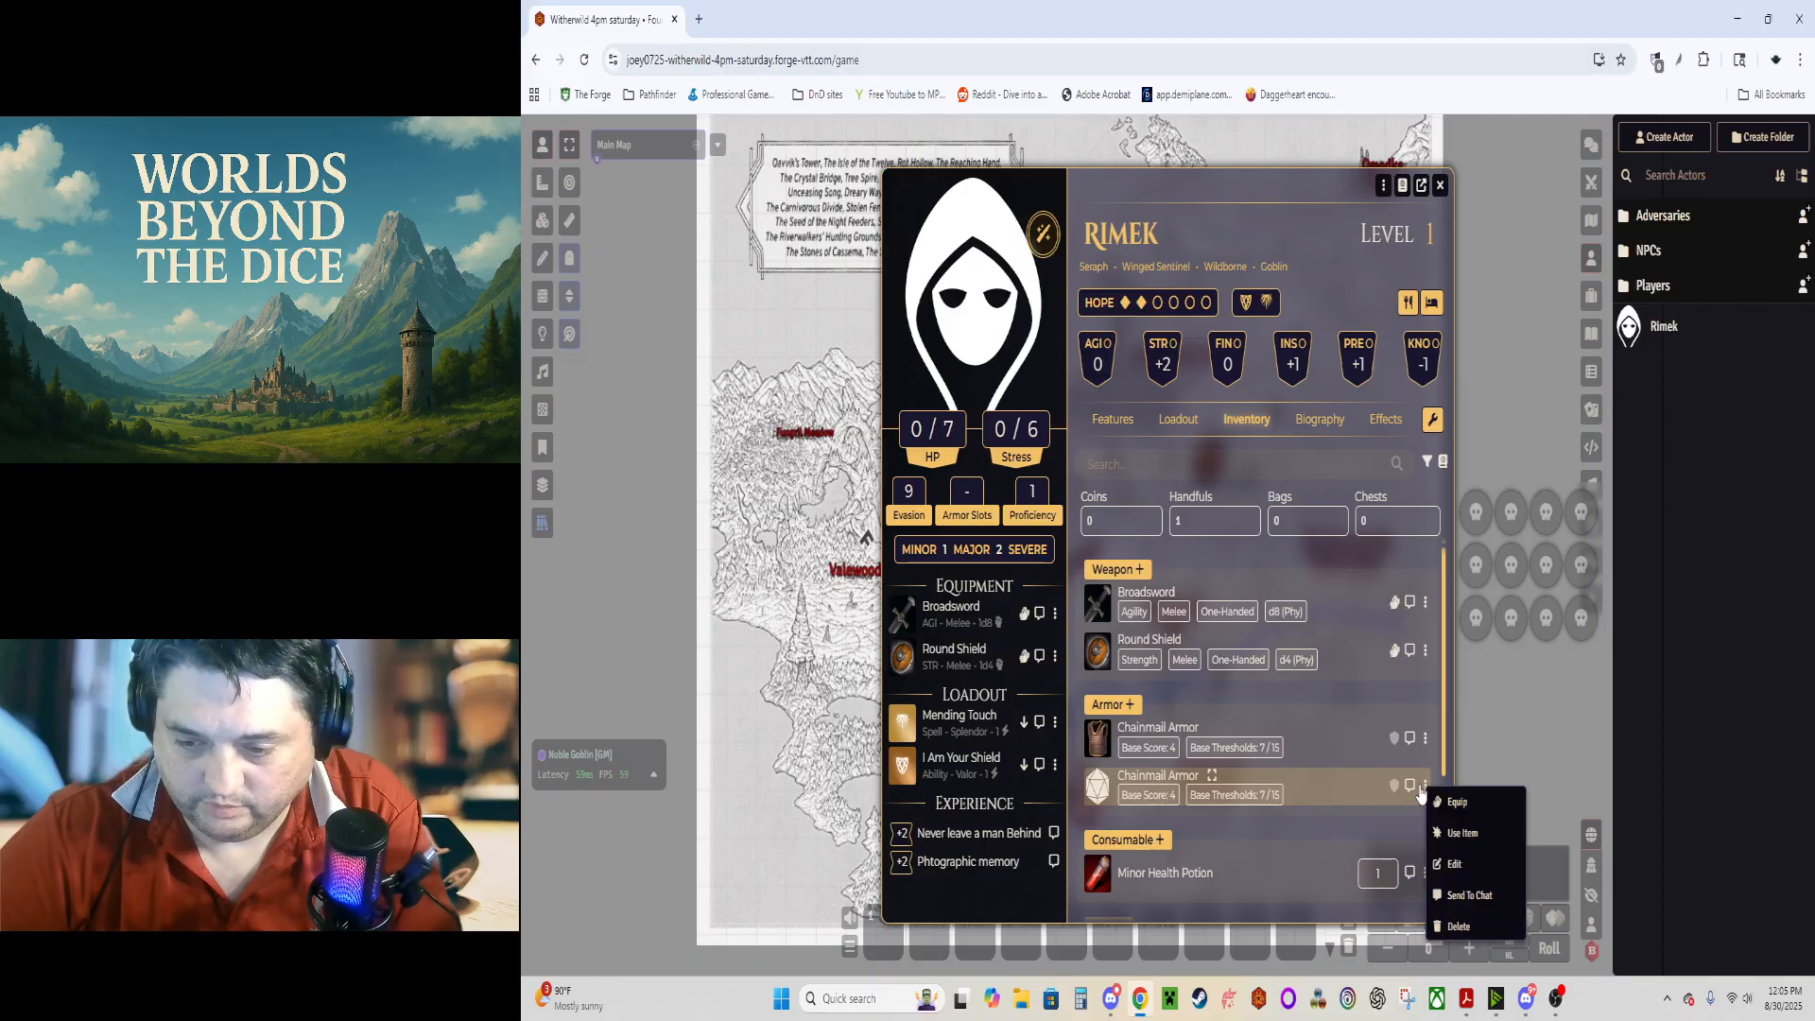
left_click(1457, 927)
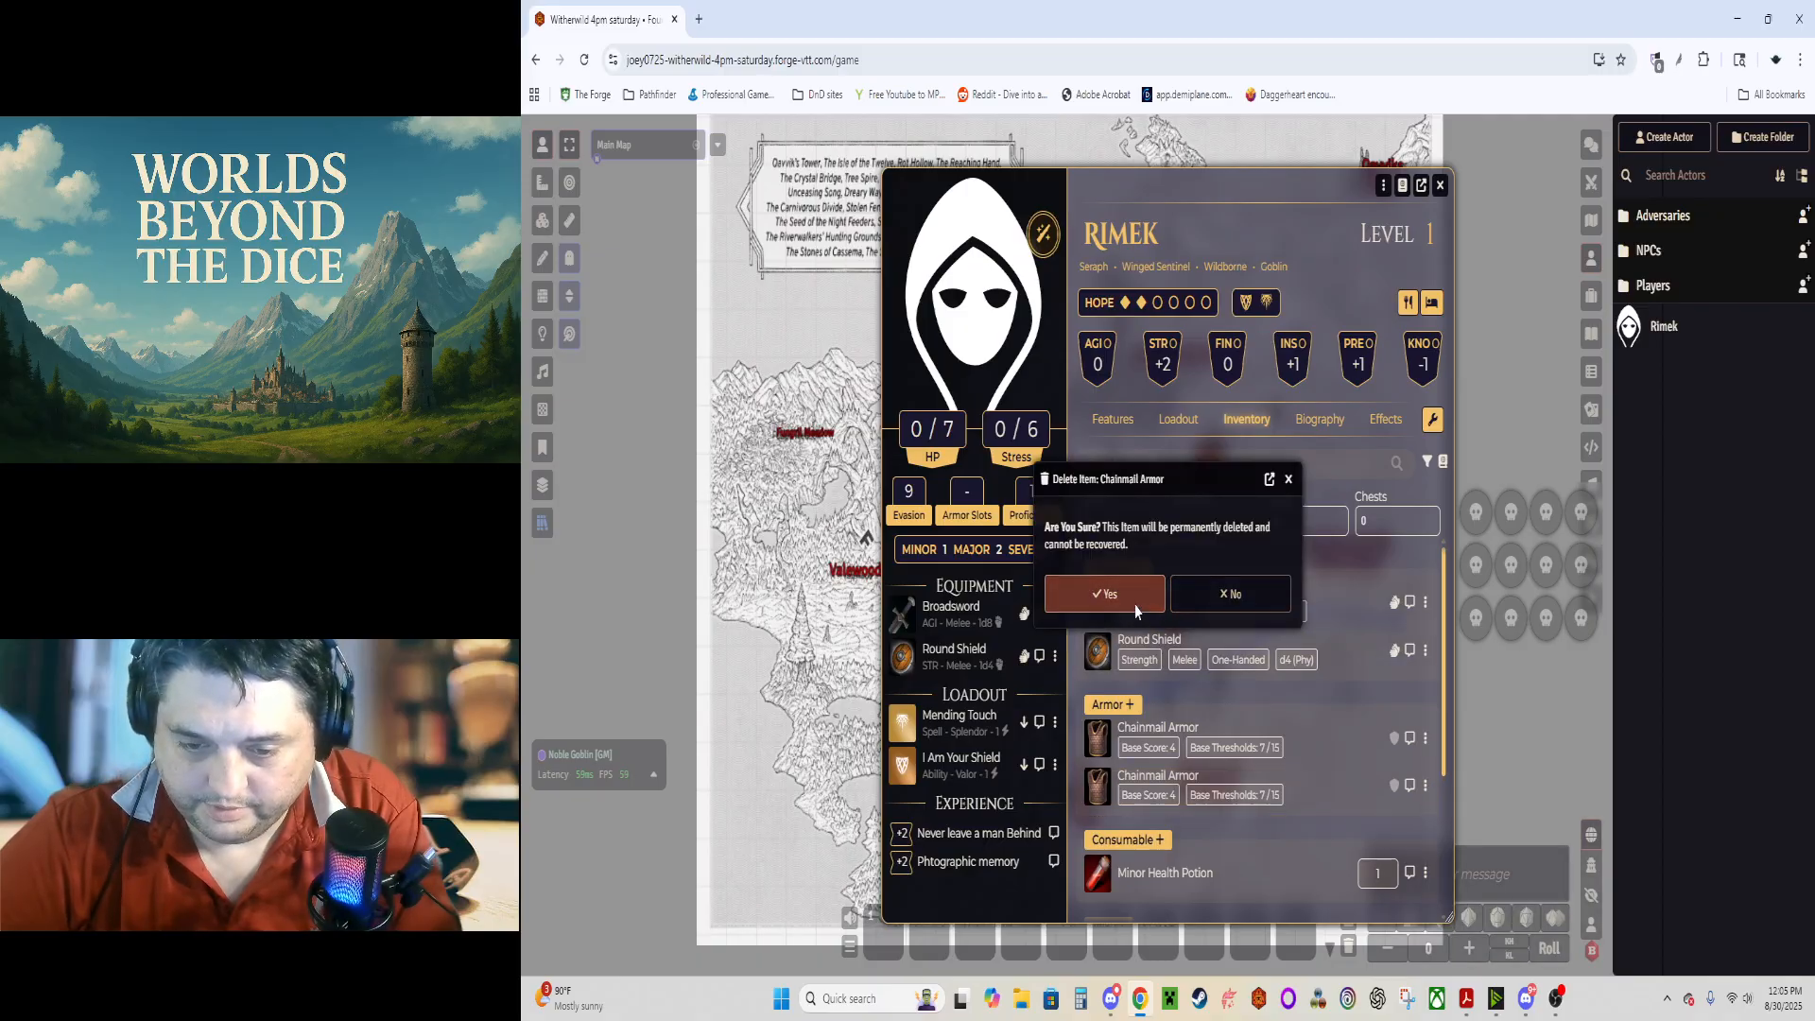
left_click(1097, 593)
left_click(1394, 738)
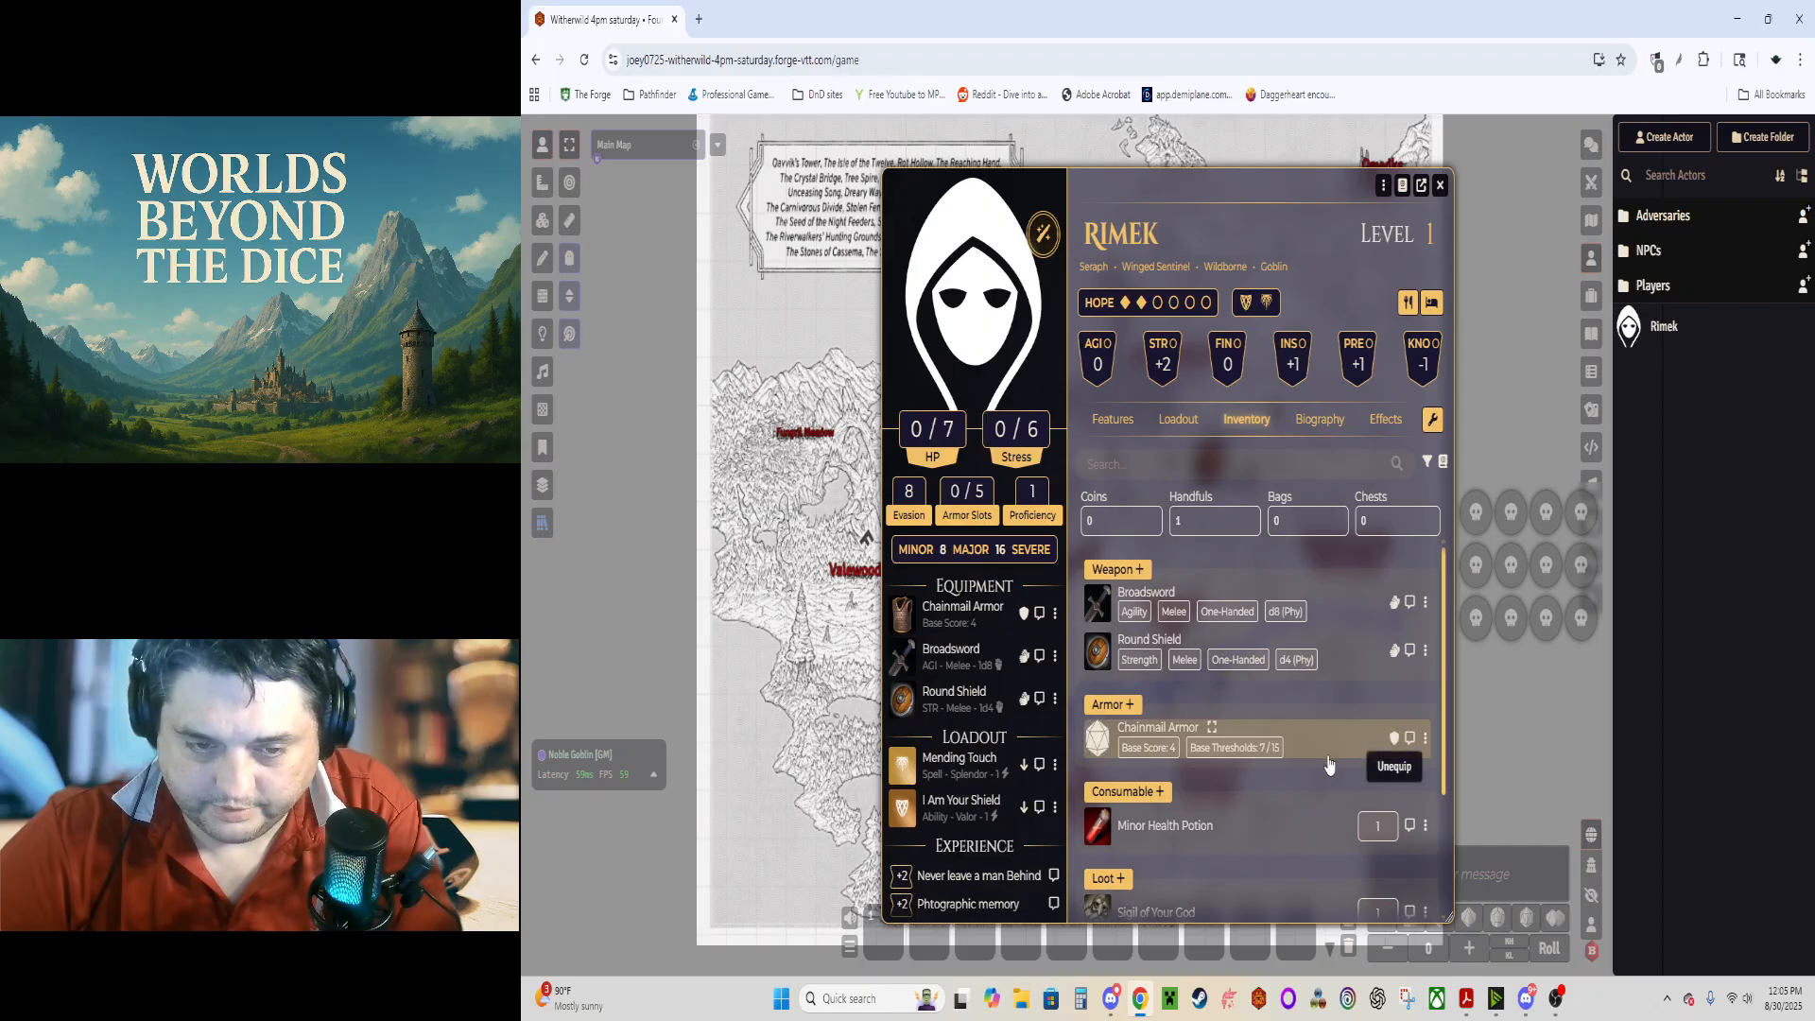
left_click(1115, 420)
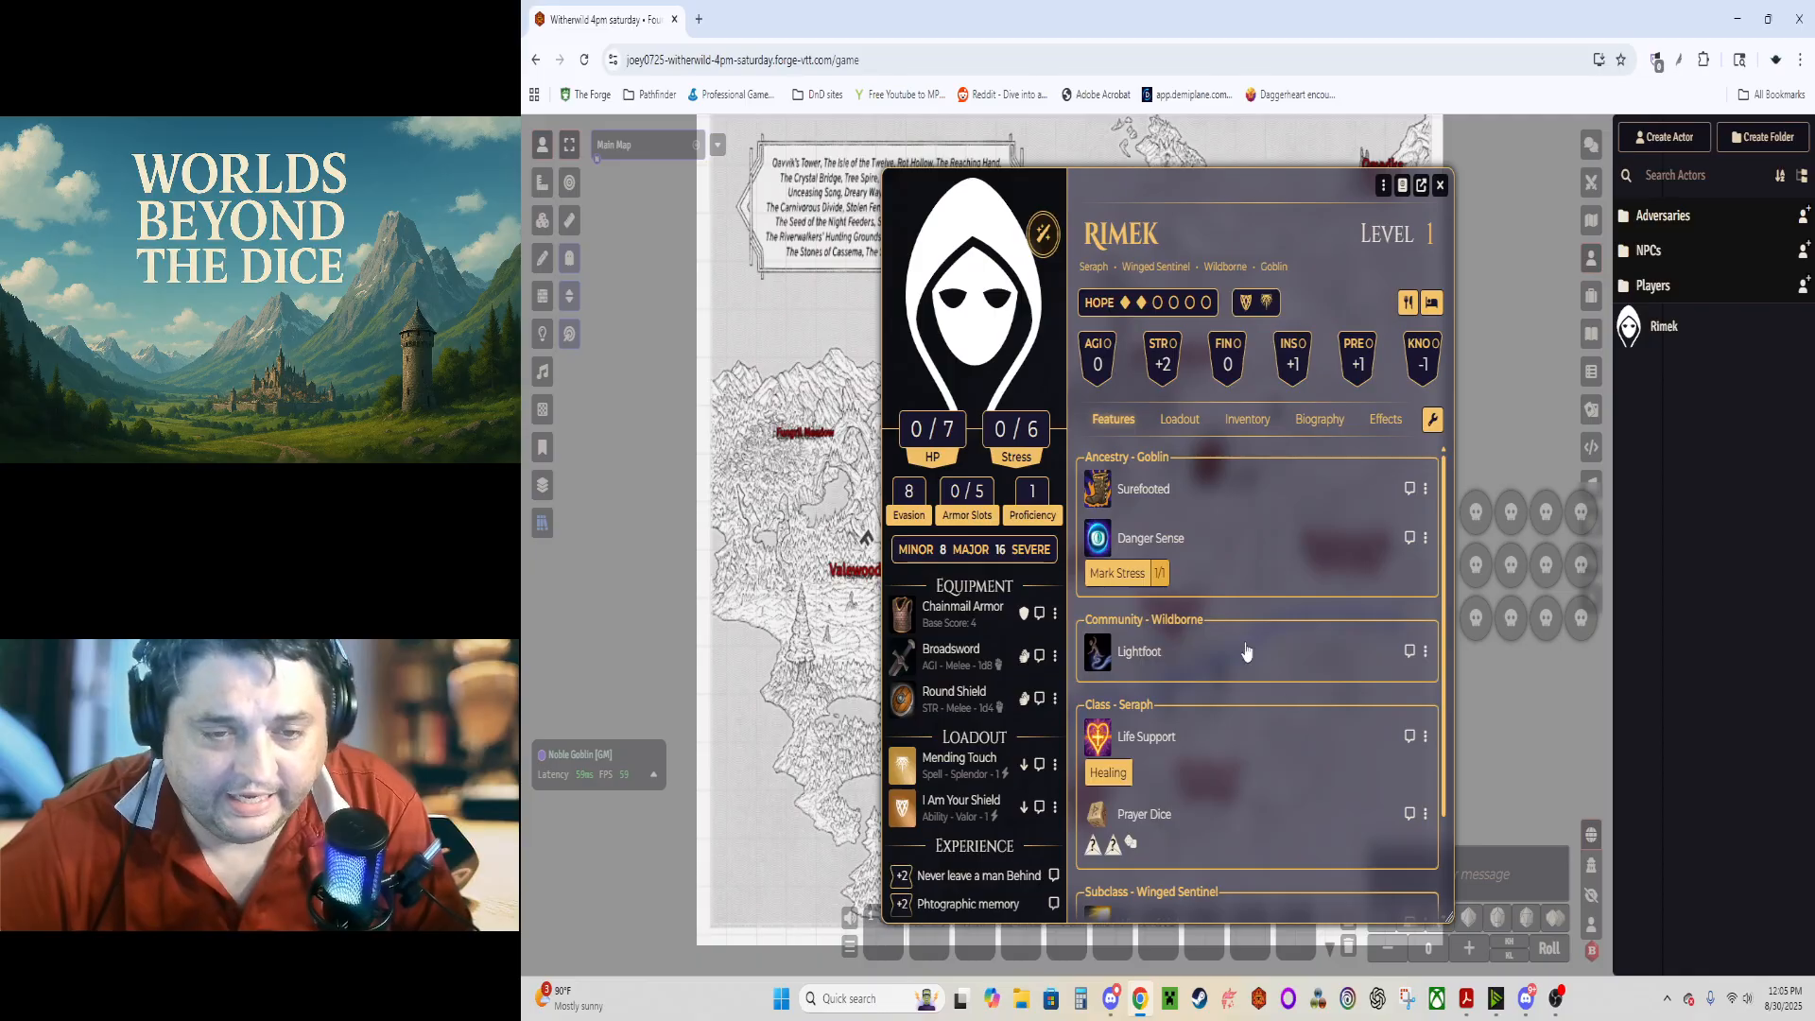
Step: Open the token editor from Rimek's portrait and delete the default frame and image layers from the token, keeping the plain white layer
left_click(1006, 338)
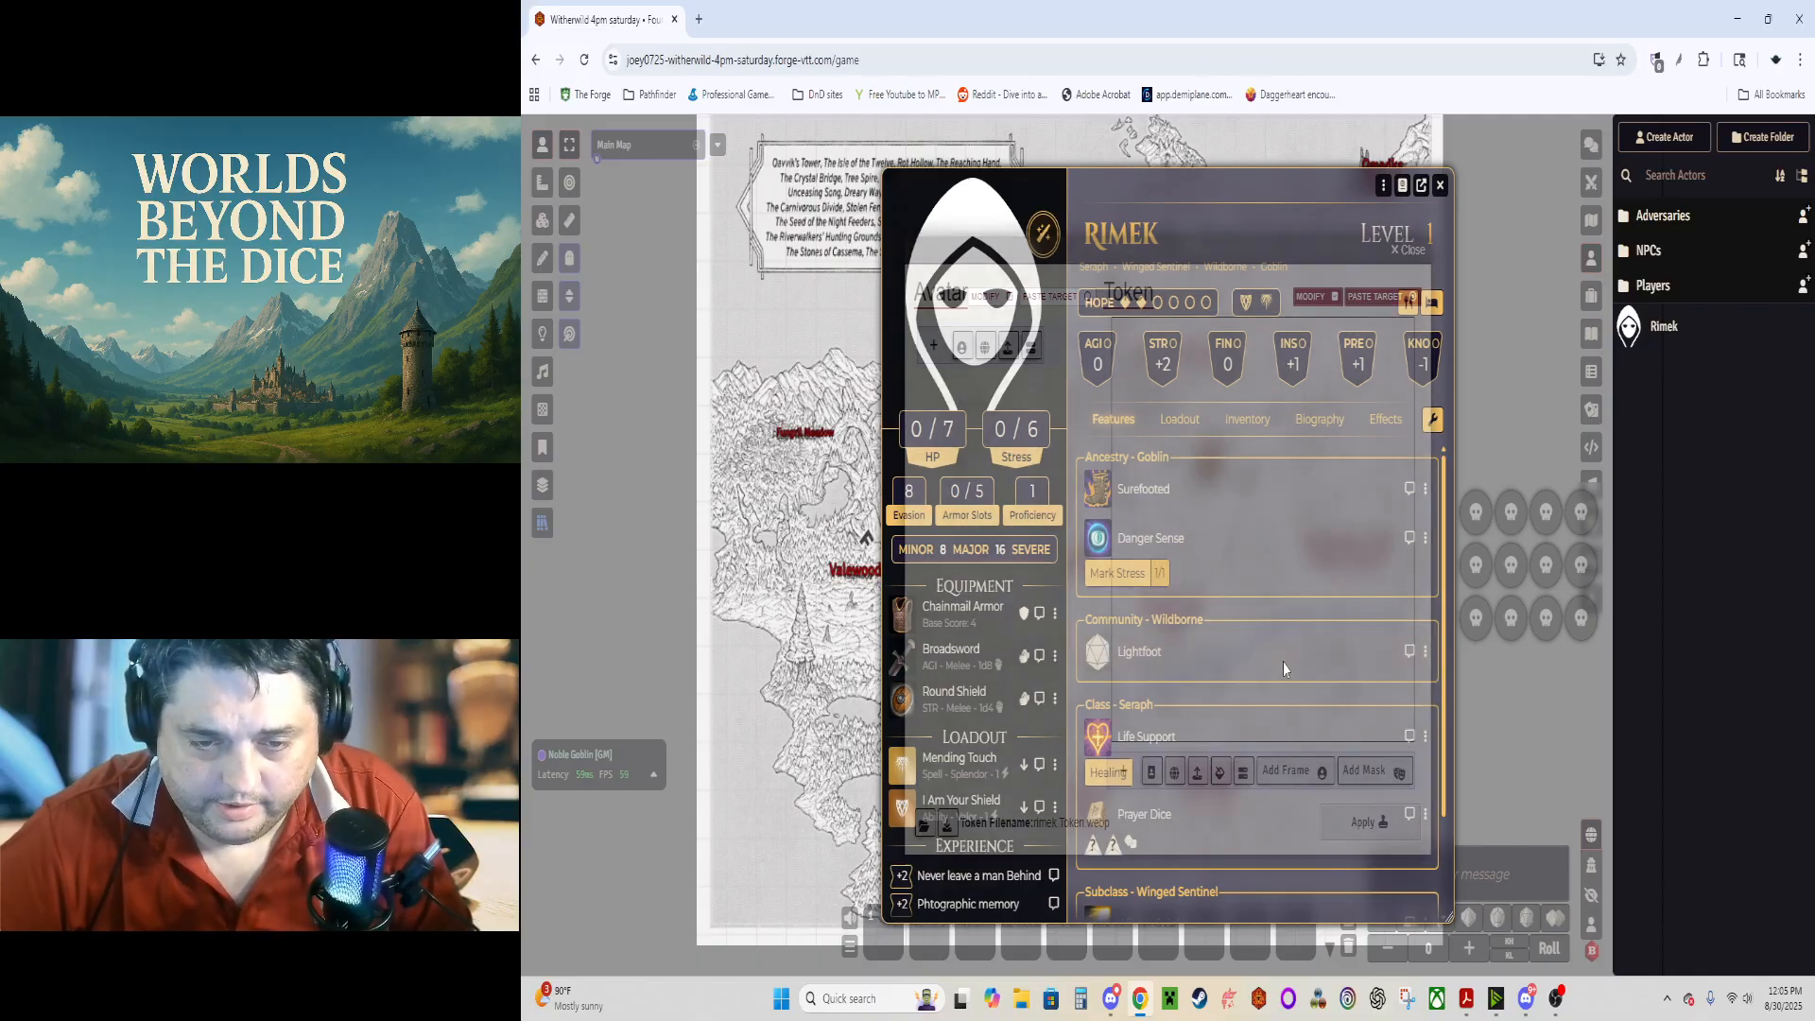
left_click_drag(1260, 274, 1119, 171)
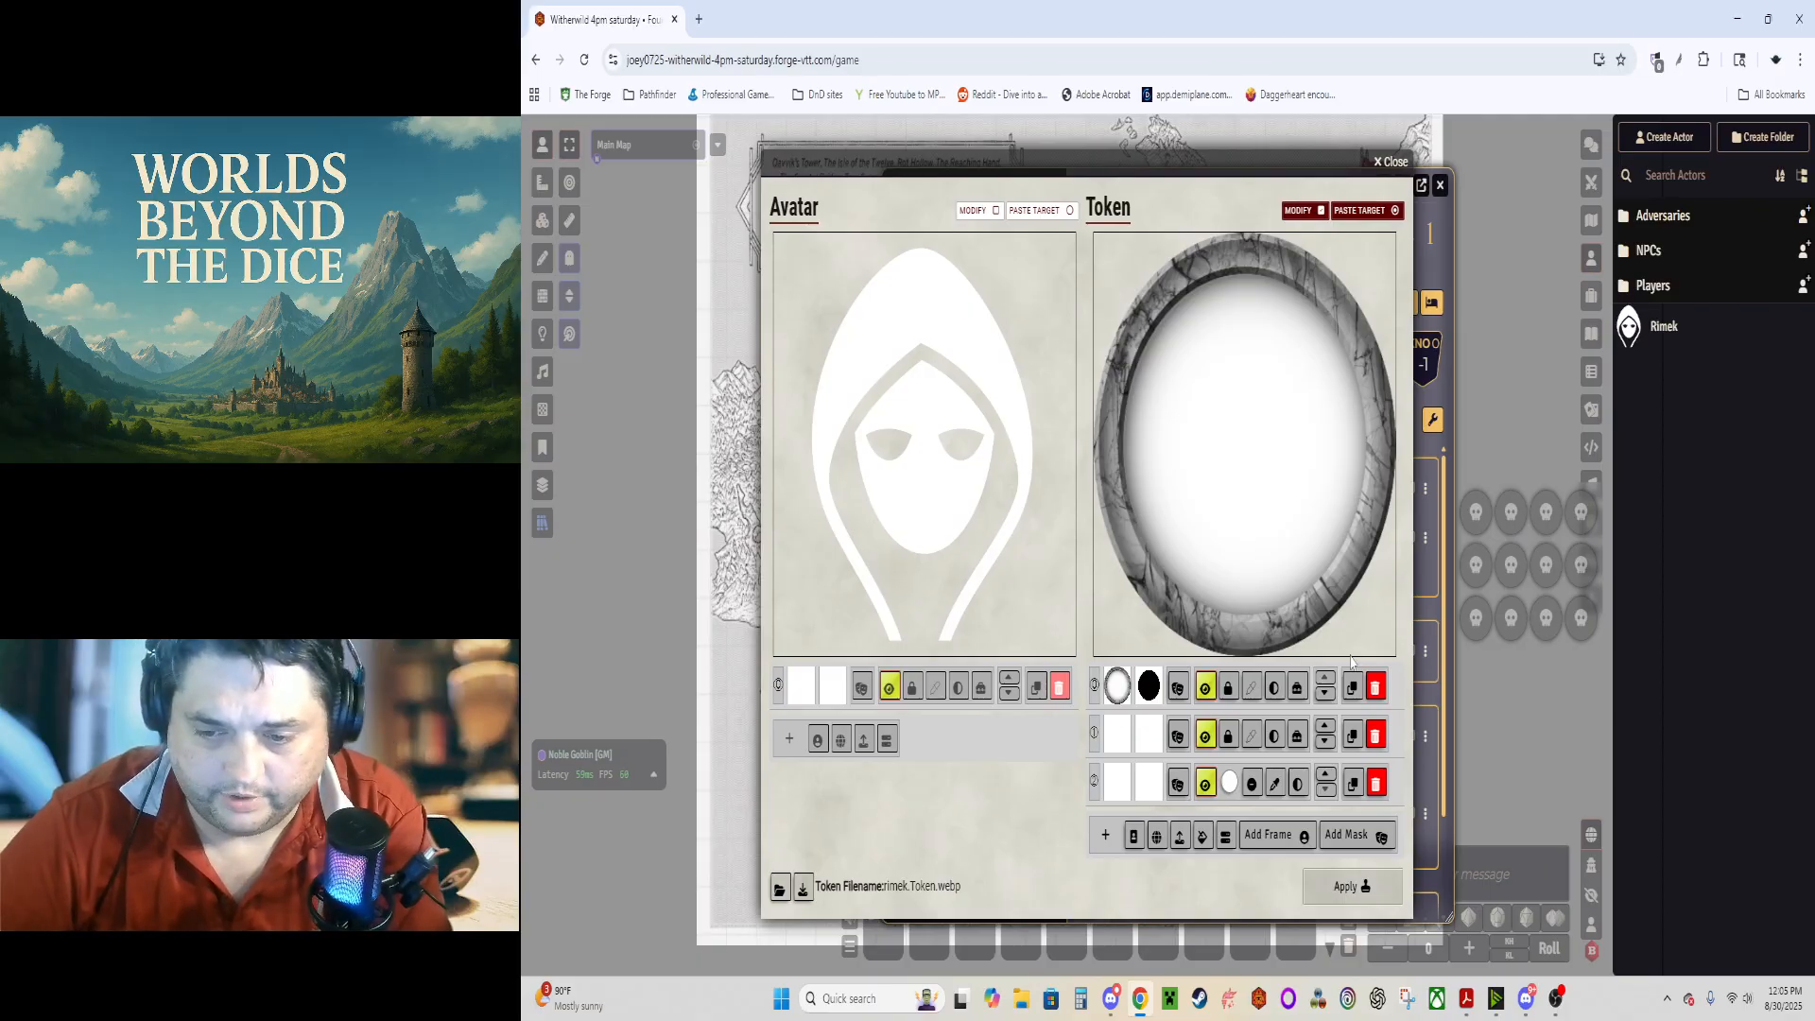
left_click(1376, 687)
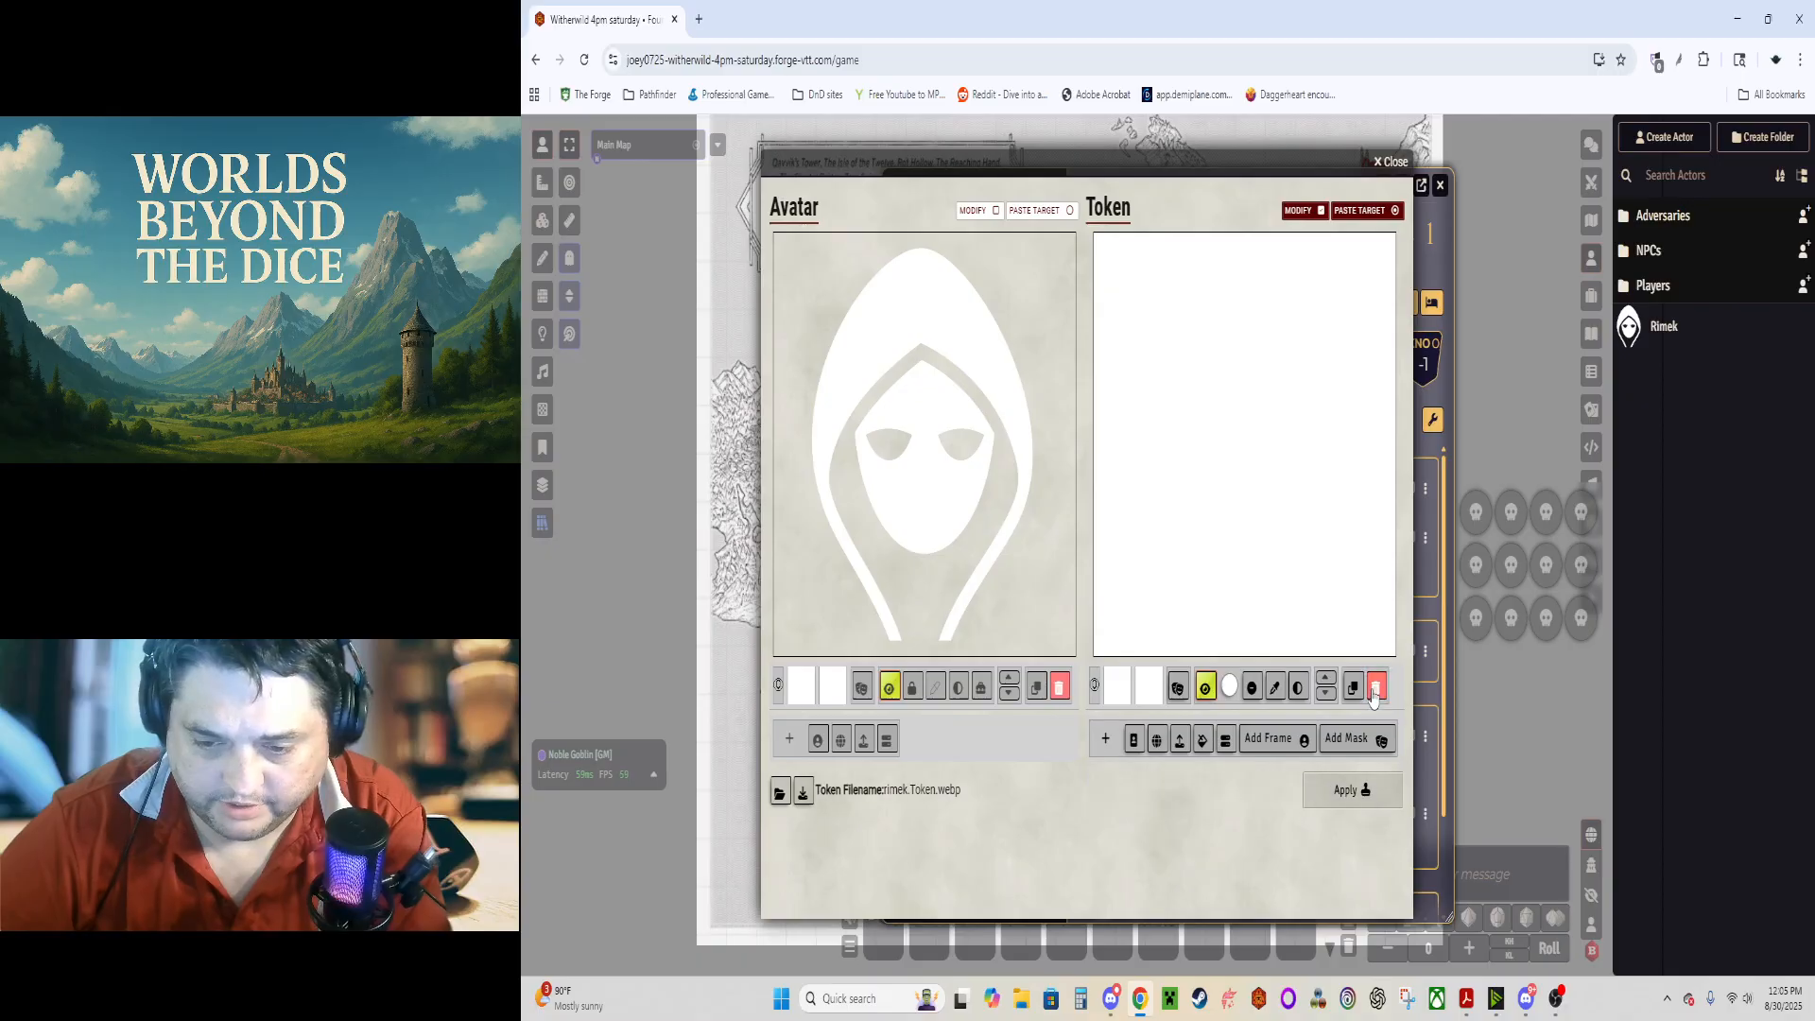
left_click(1182, 741)
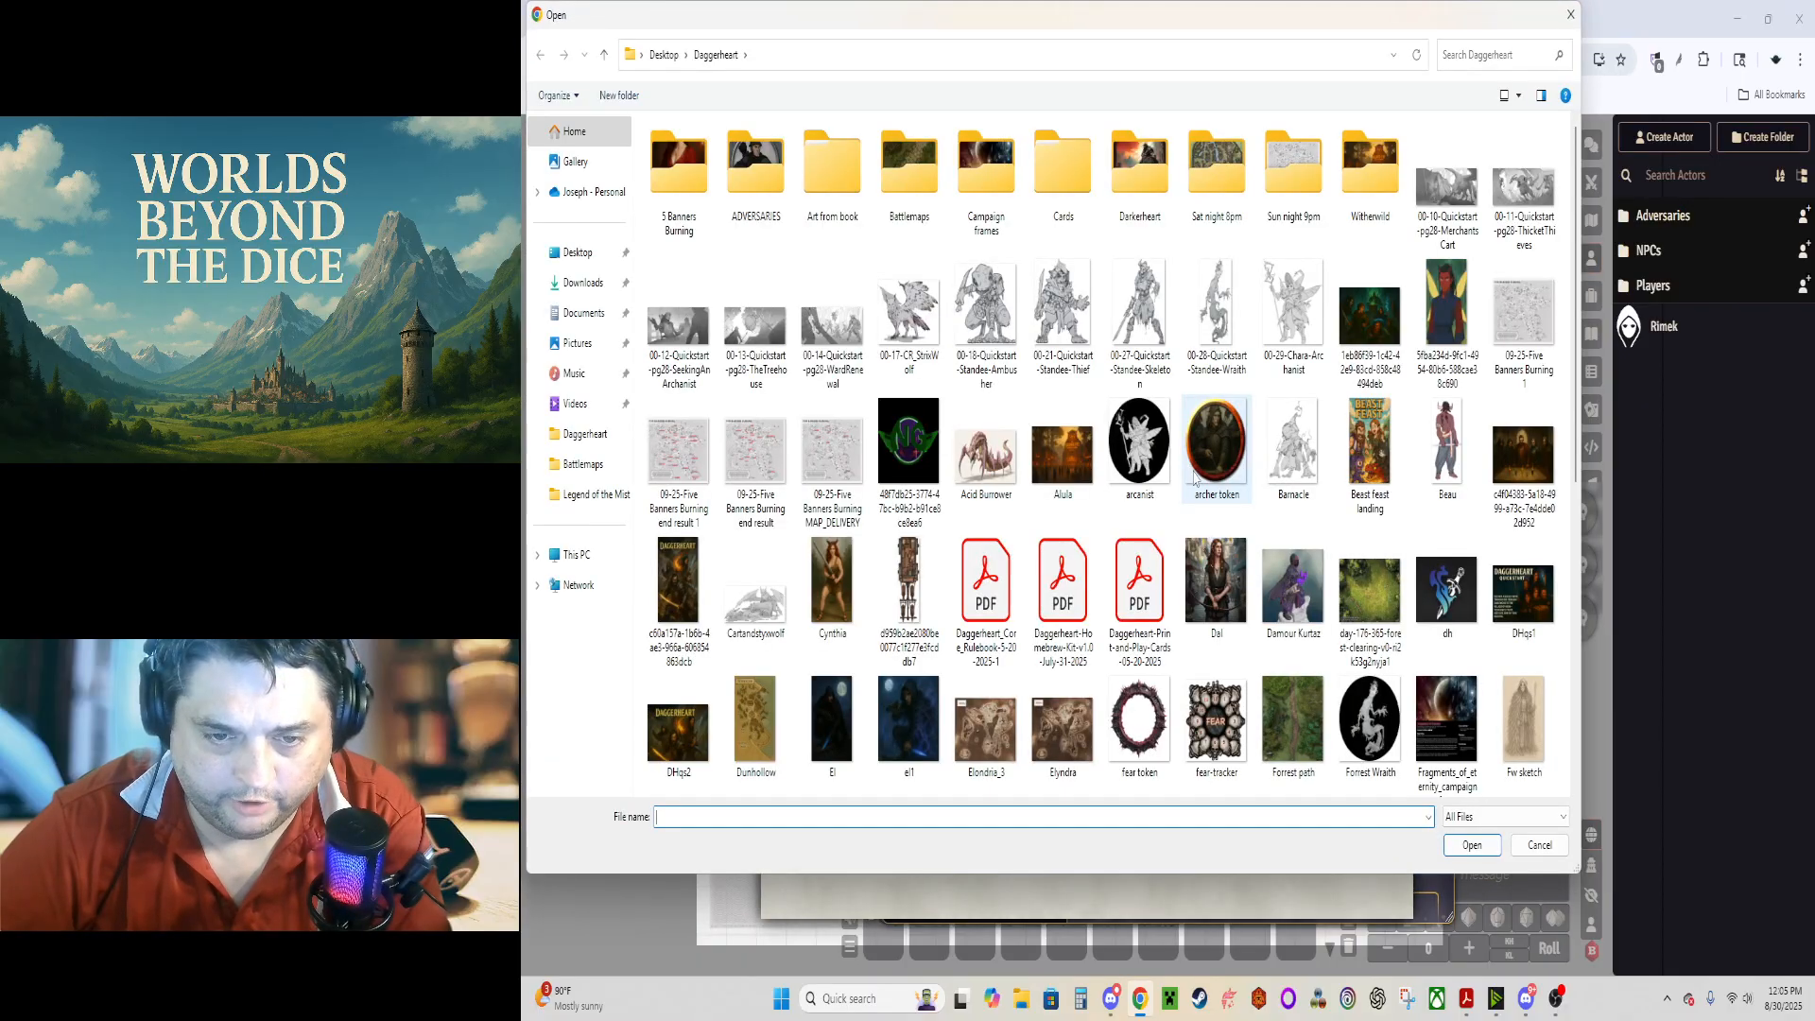
scroll(1163, 426, "down", 5)
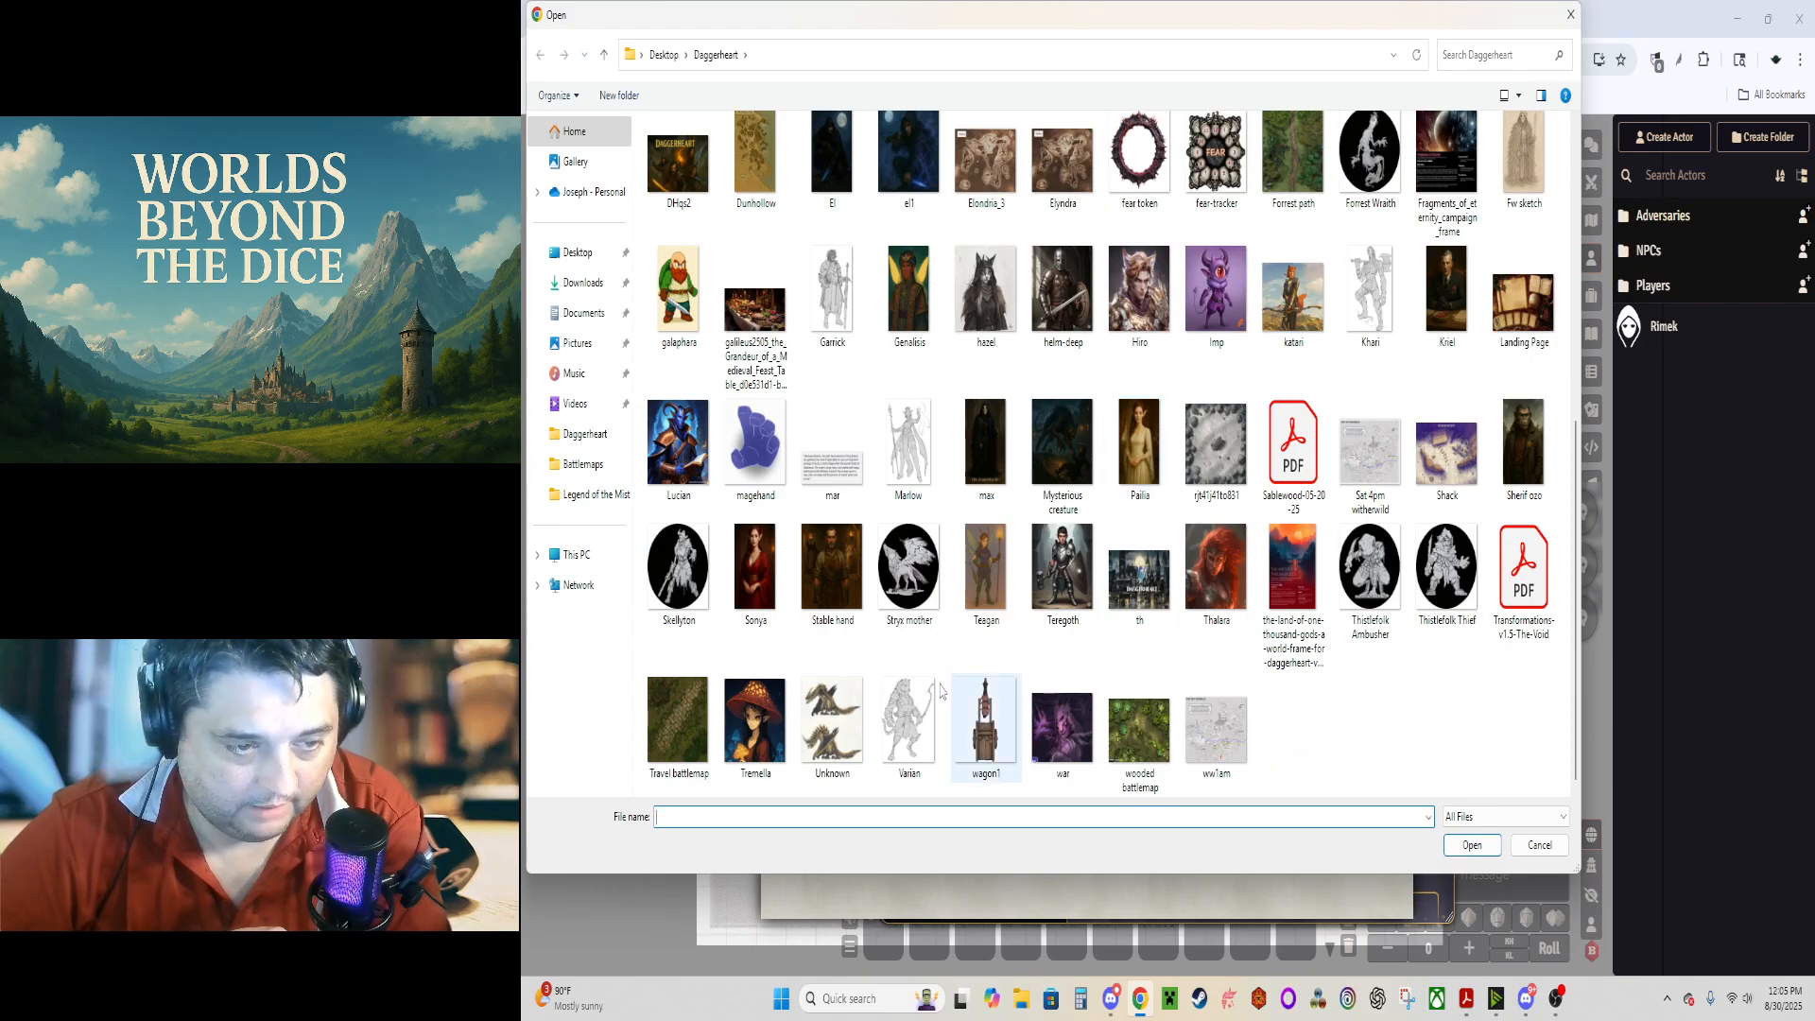
scroll(1286, 478, "up", 3)
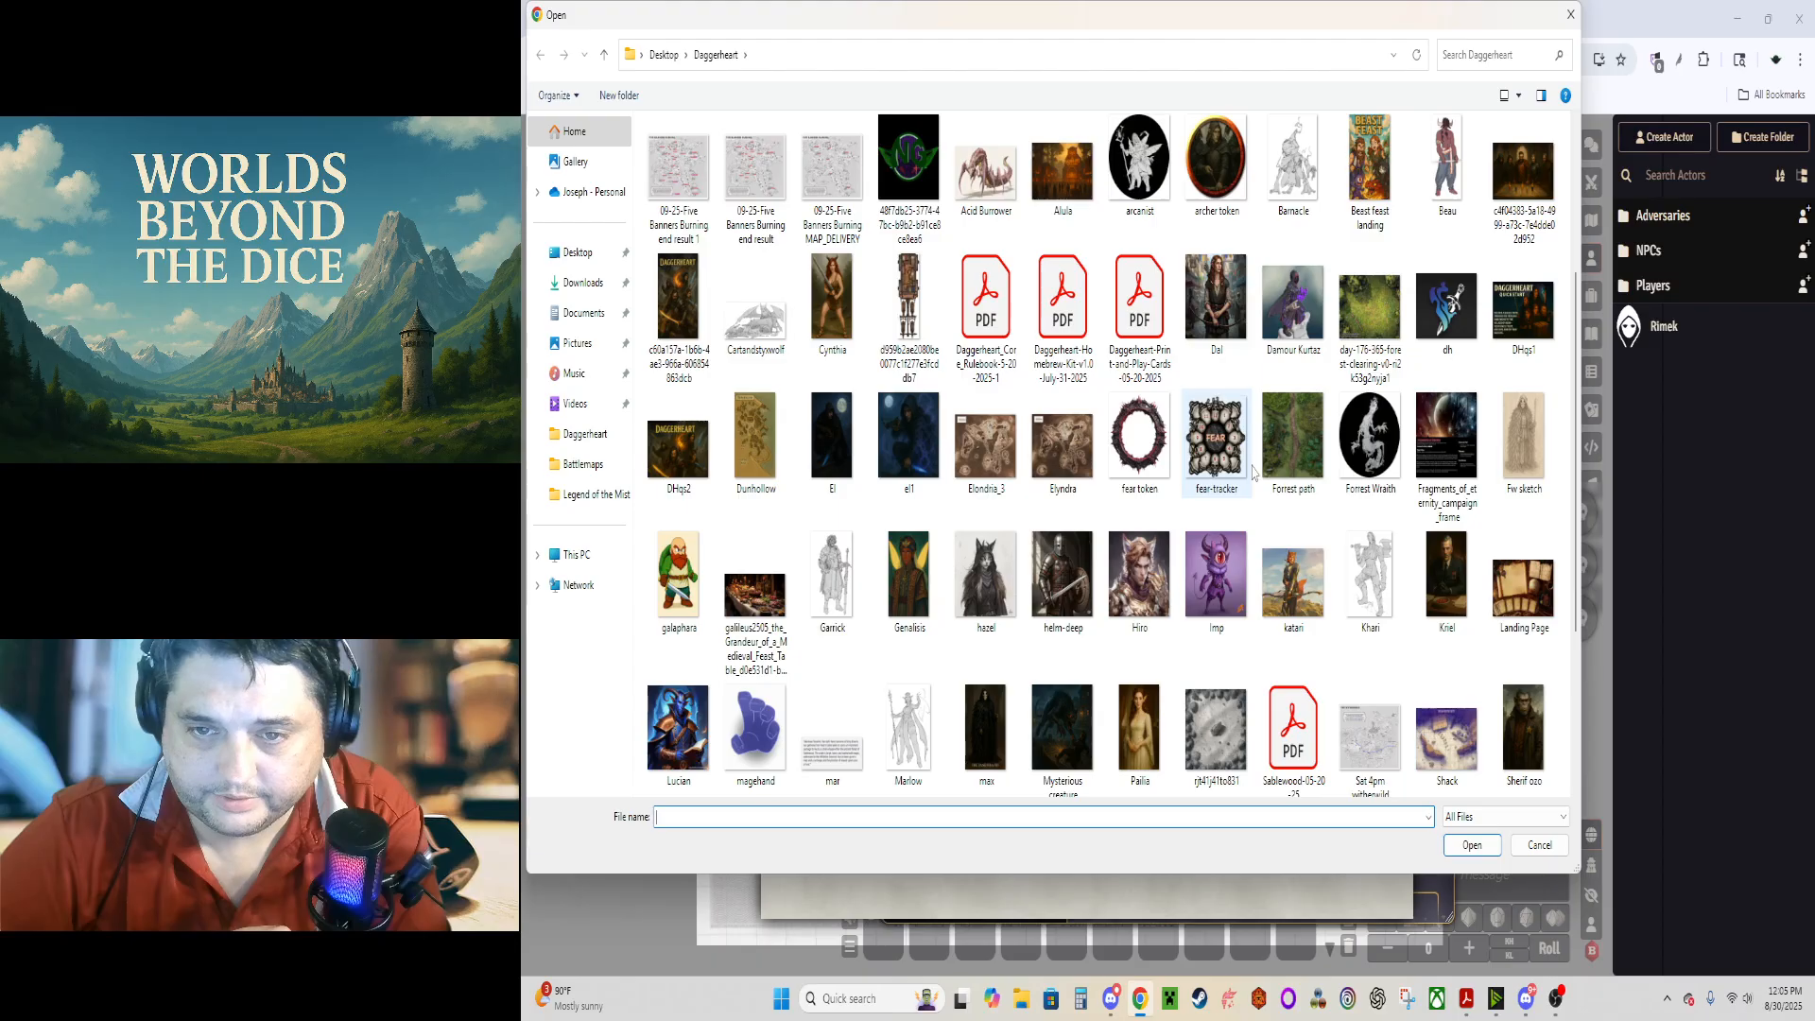
scroll(1322, 485, "up", 2)
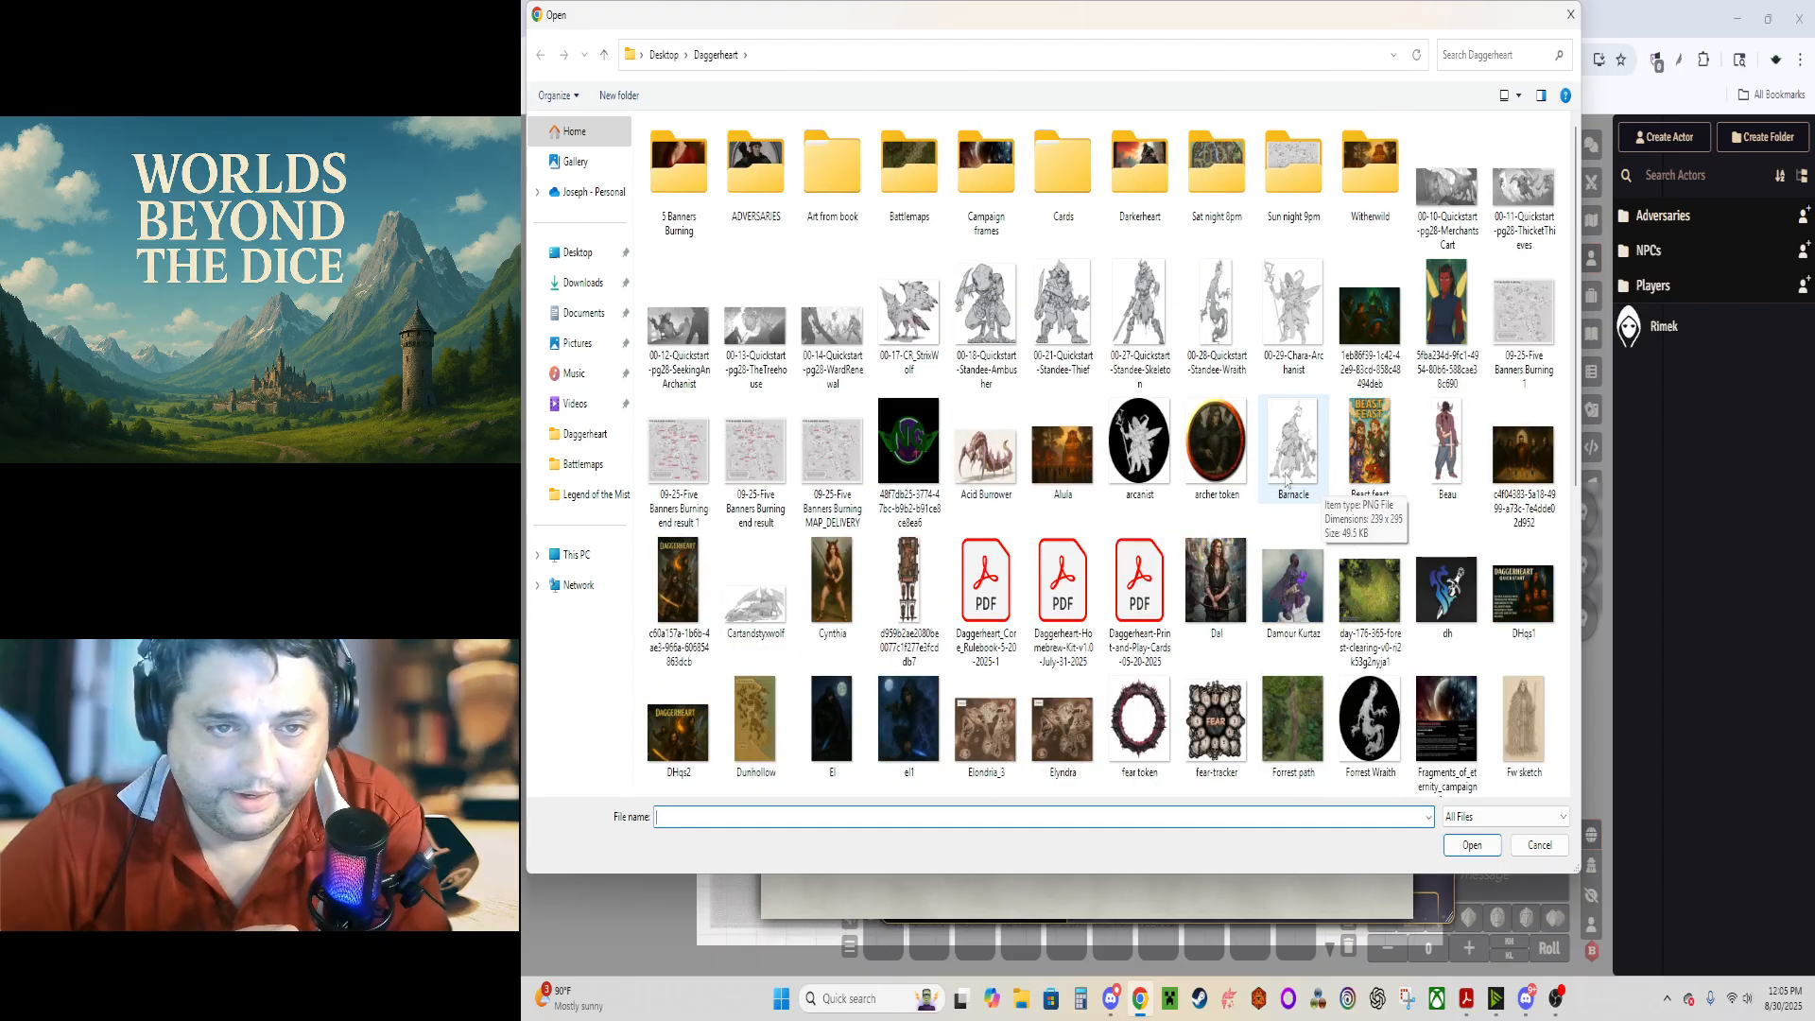
double_click(746, 175)
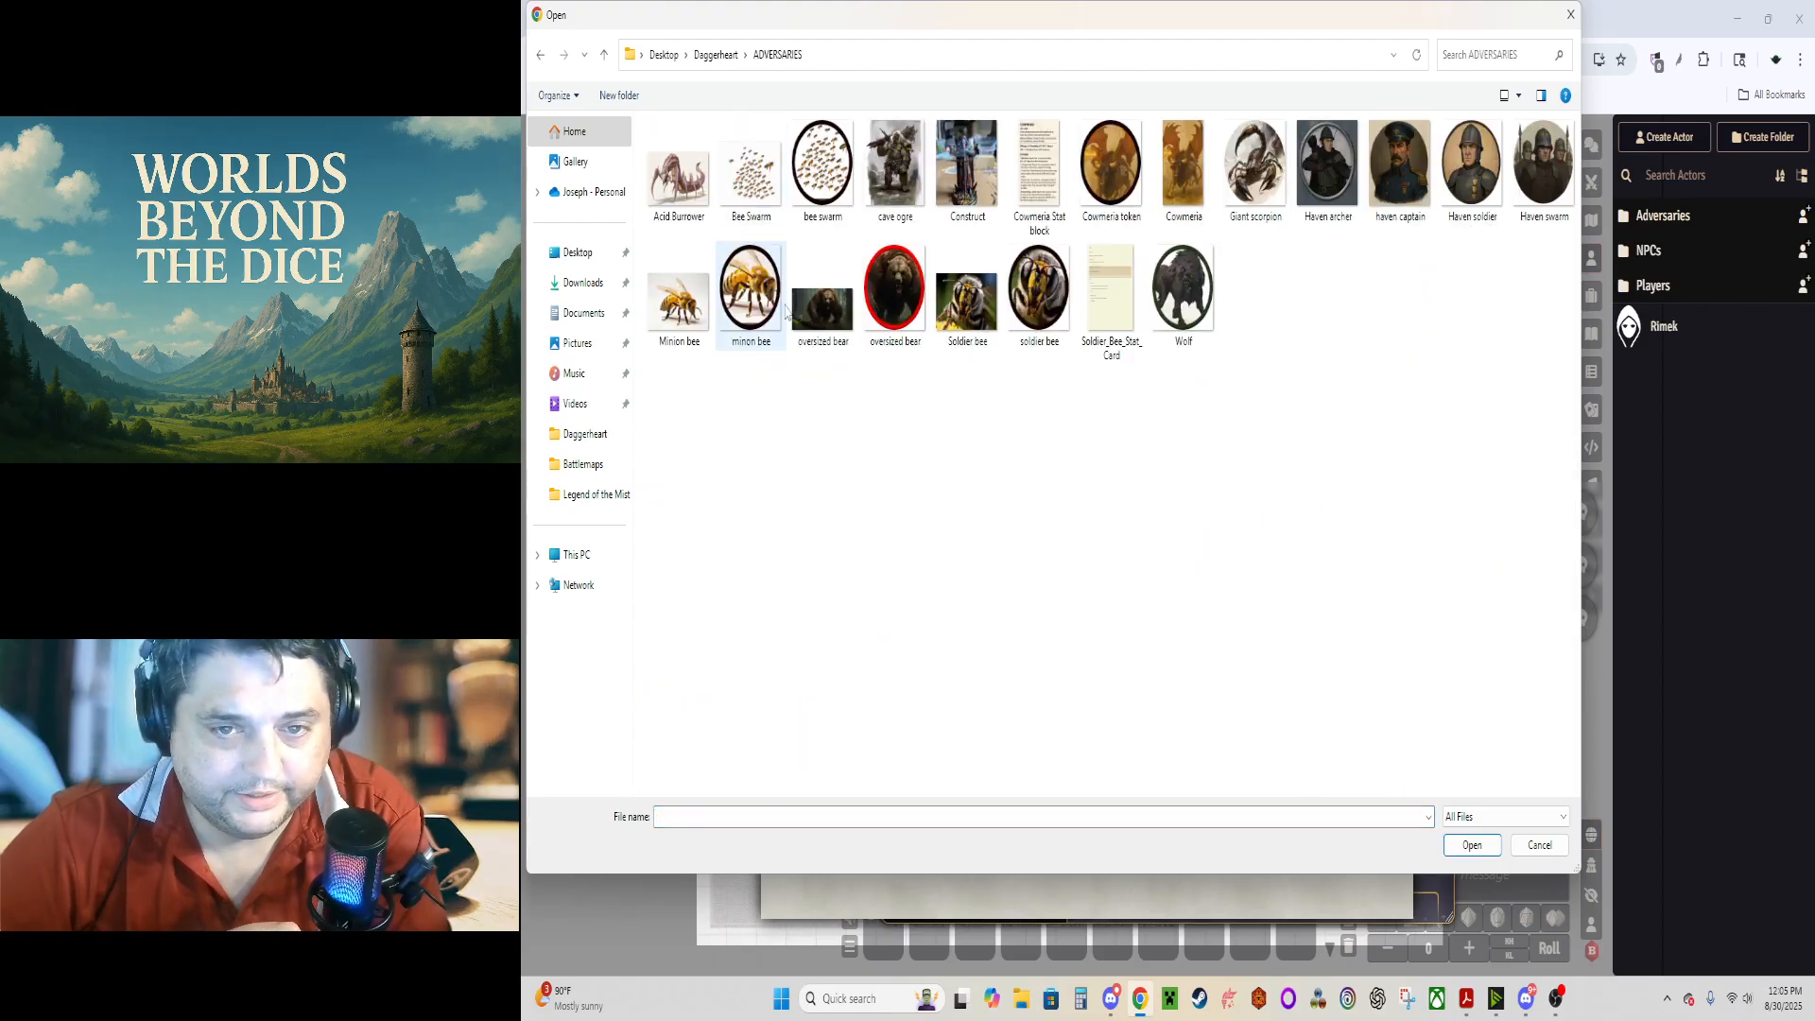
left_click(716, 55)
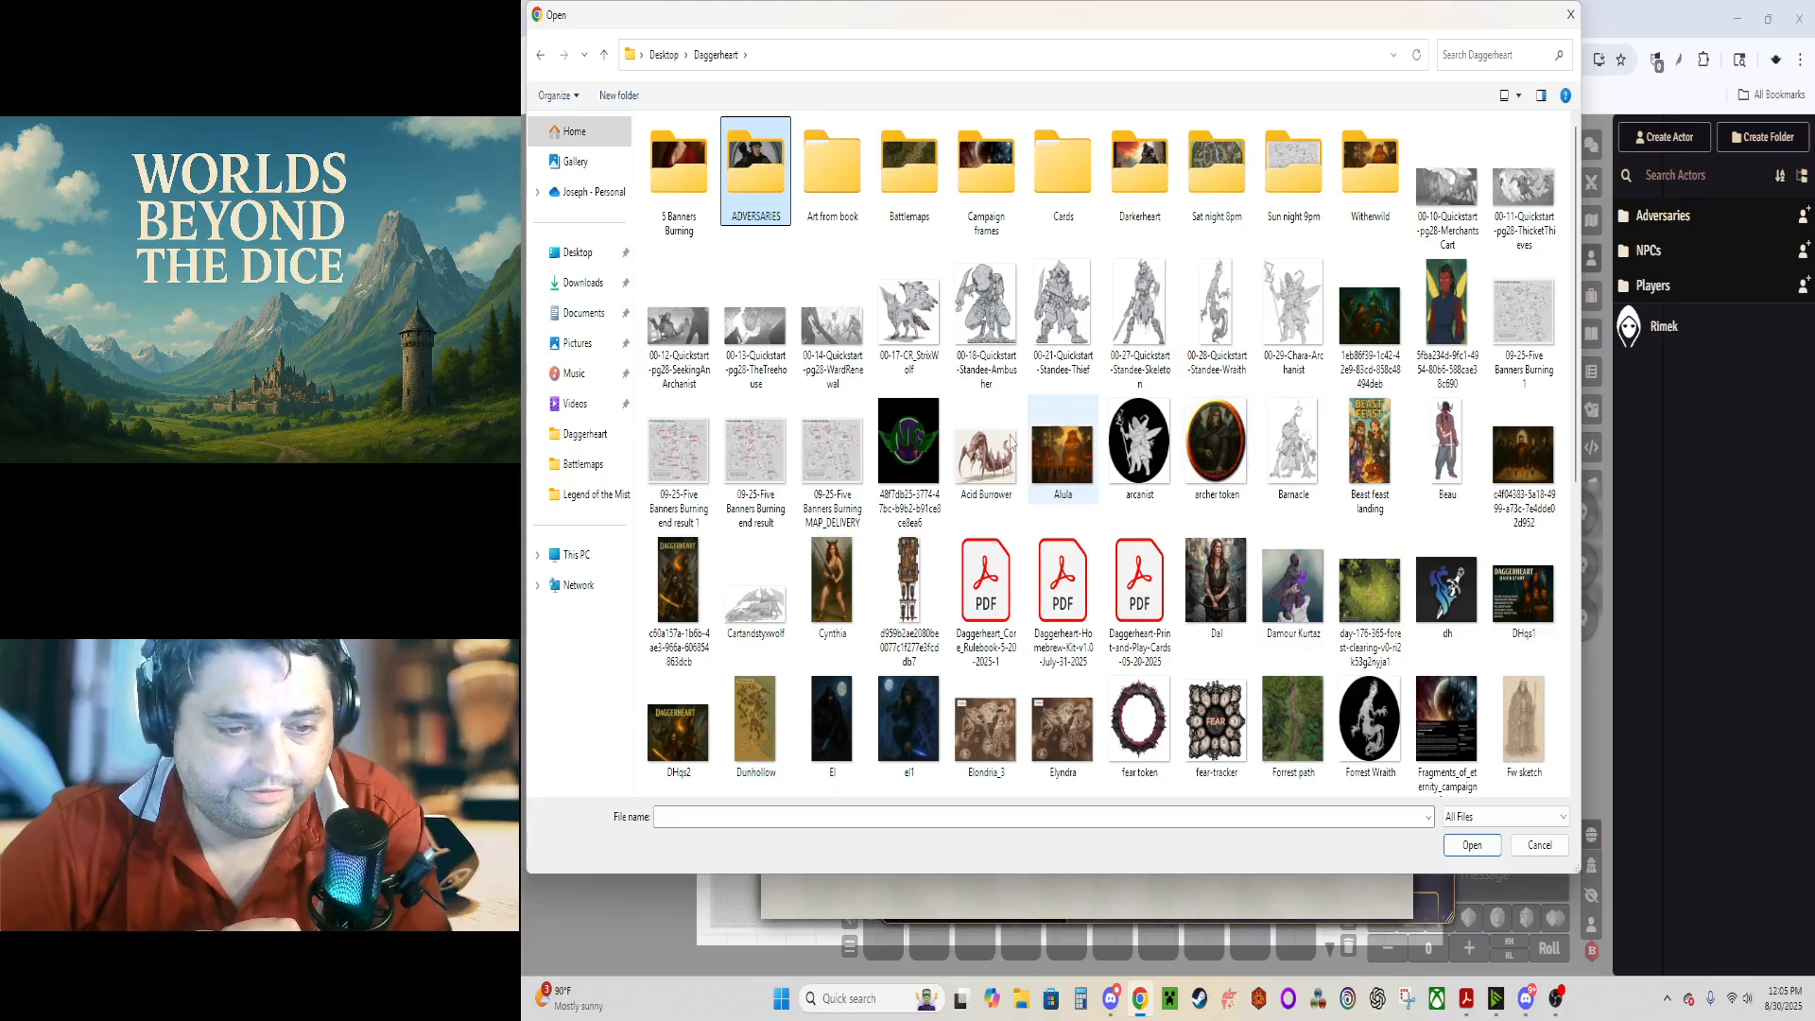
left_click(1567, 14)
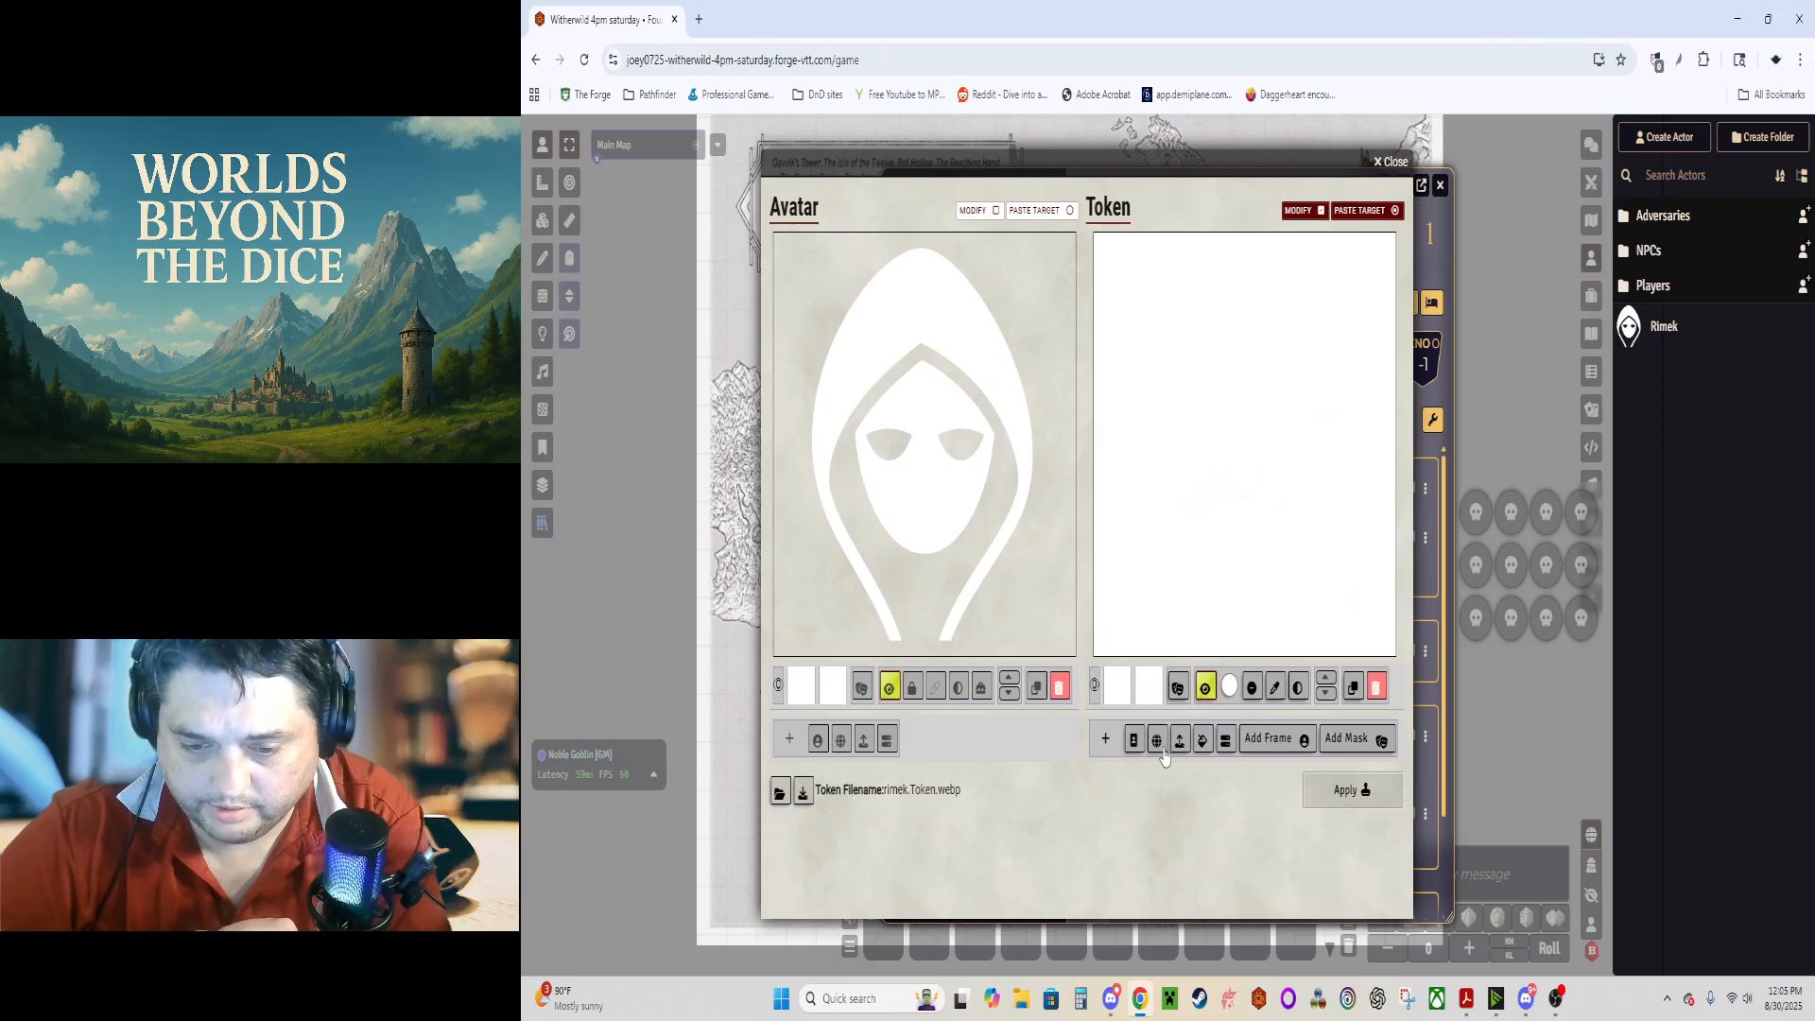
left_click(1157, 741)
left_click(1212, 591)
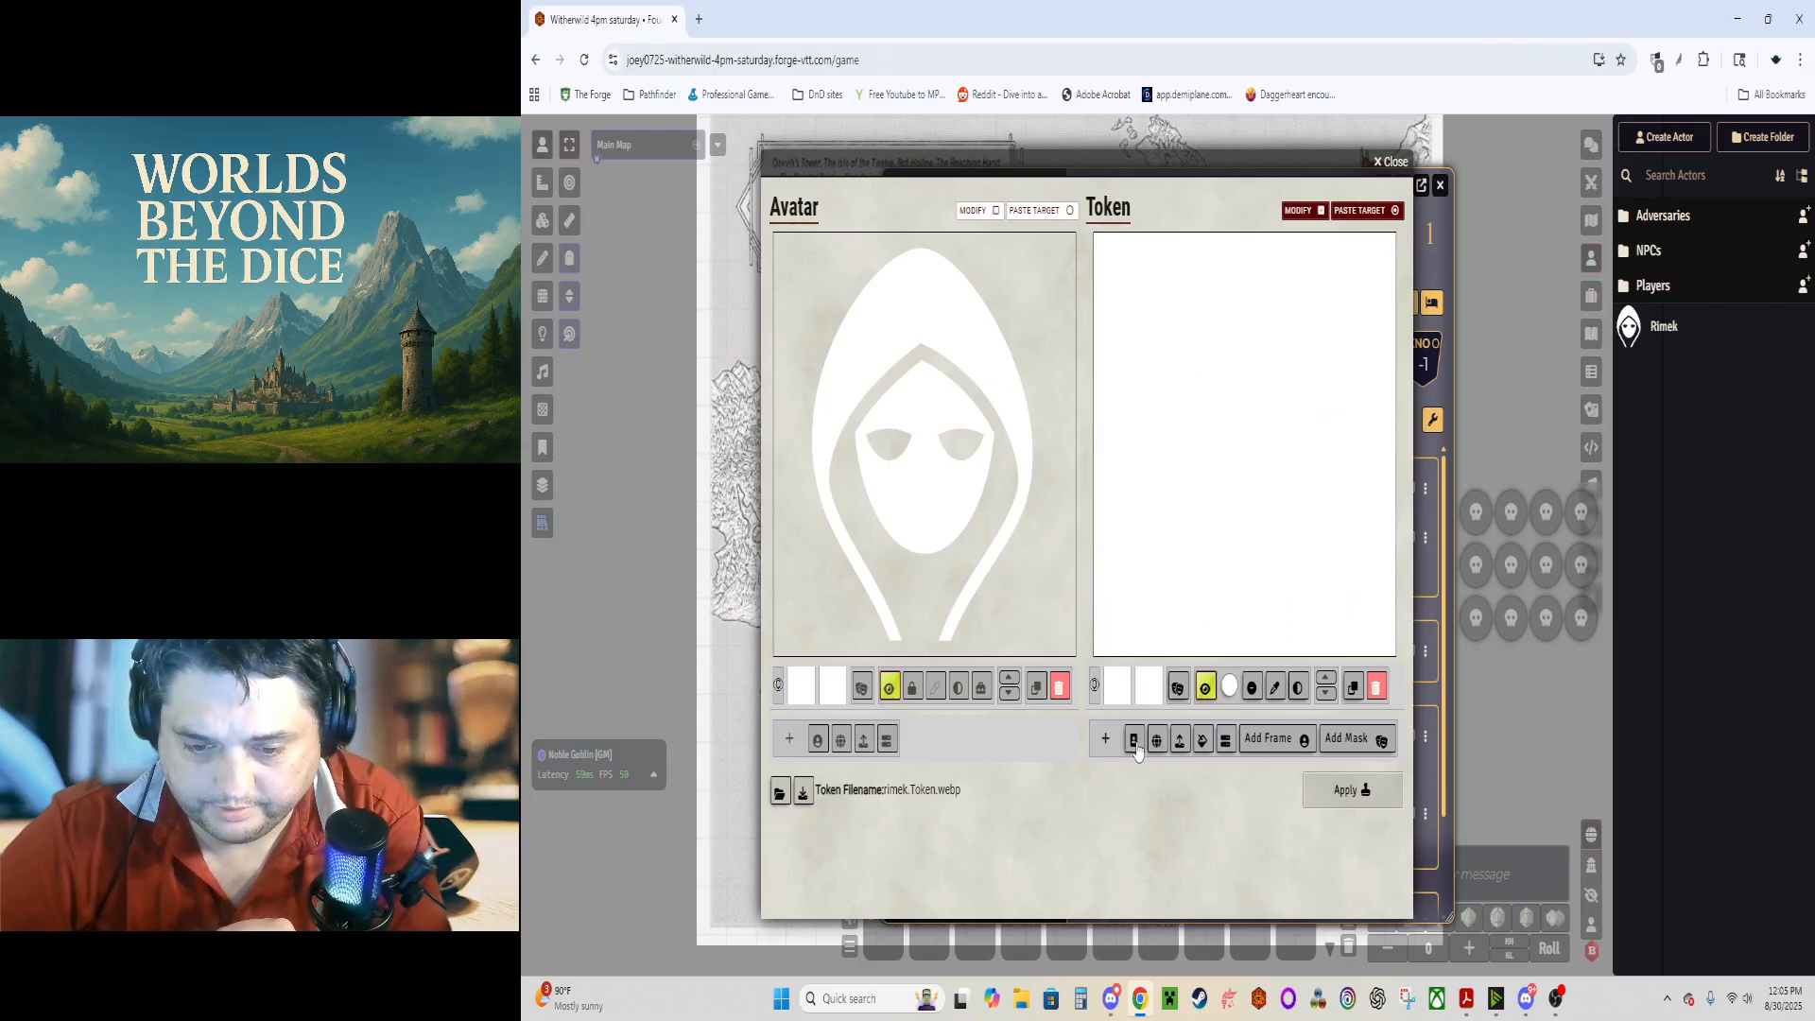
Step: Browse the stored assets for a token image layer from the root folder, displaying the files as thumbnails
left_click(1224, 742)
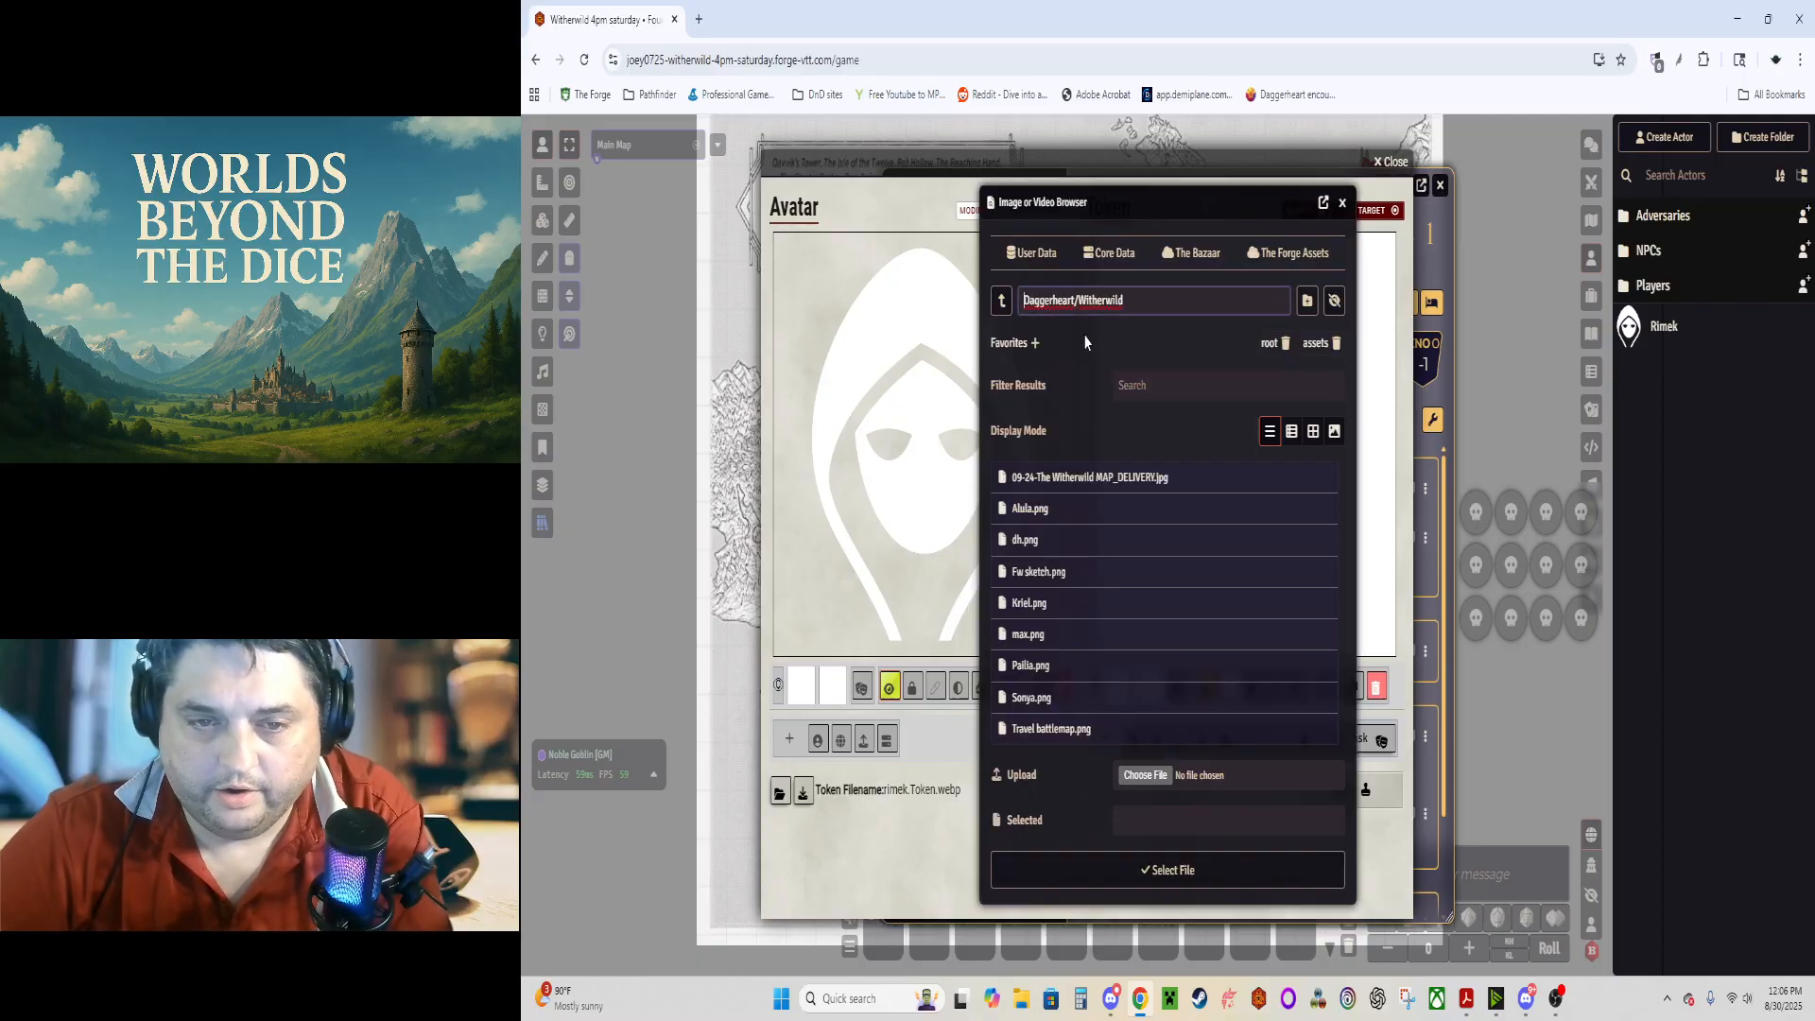
left_click(1002, 301)
left_click(1002, 301)
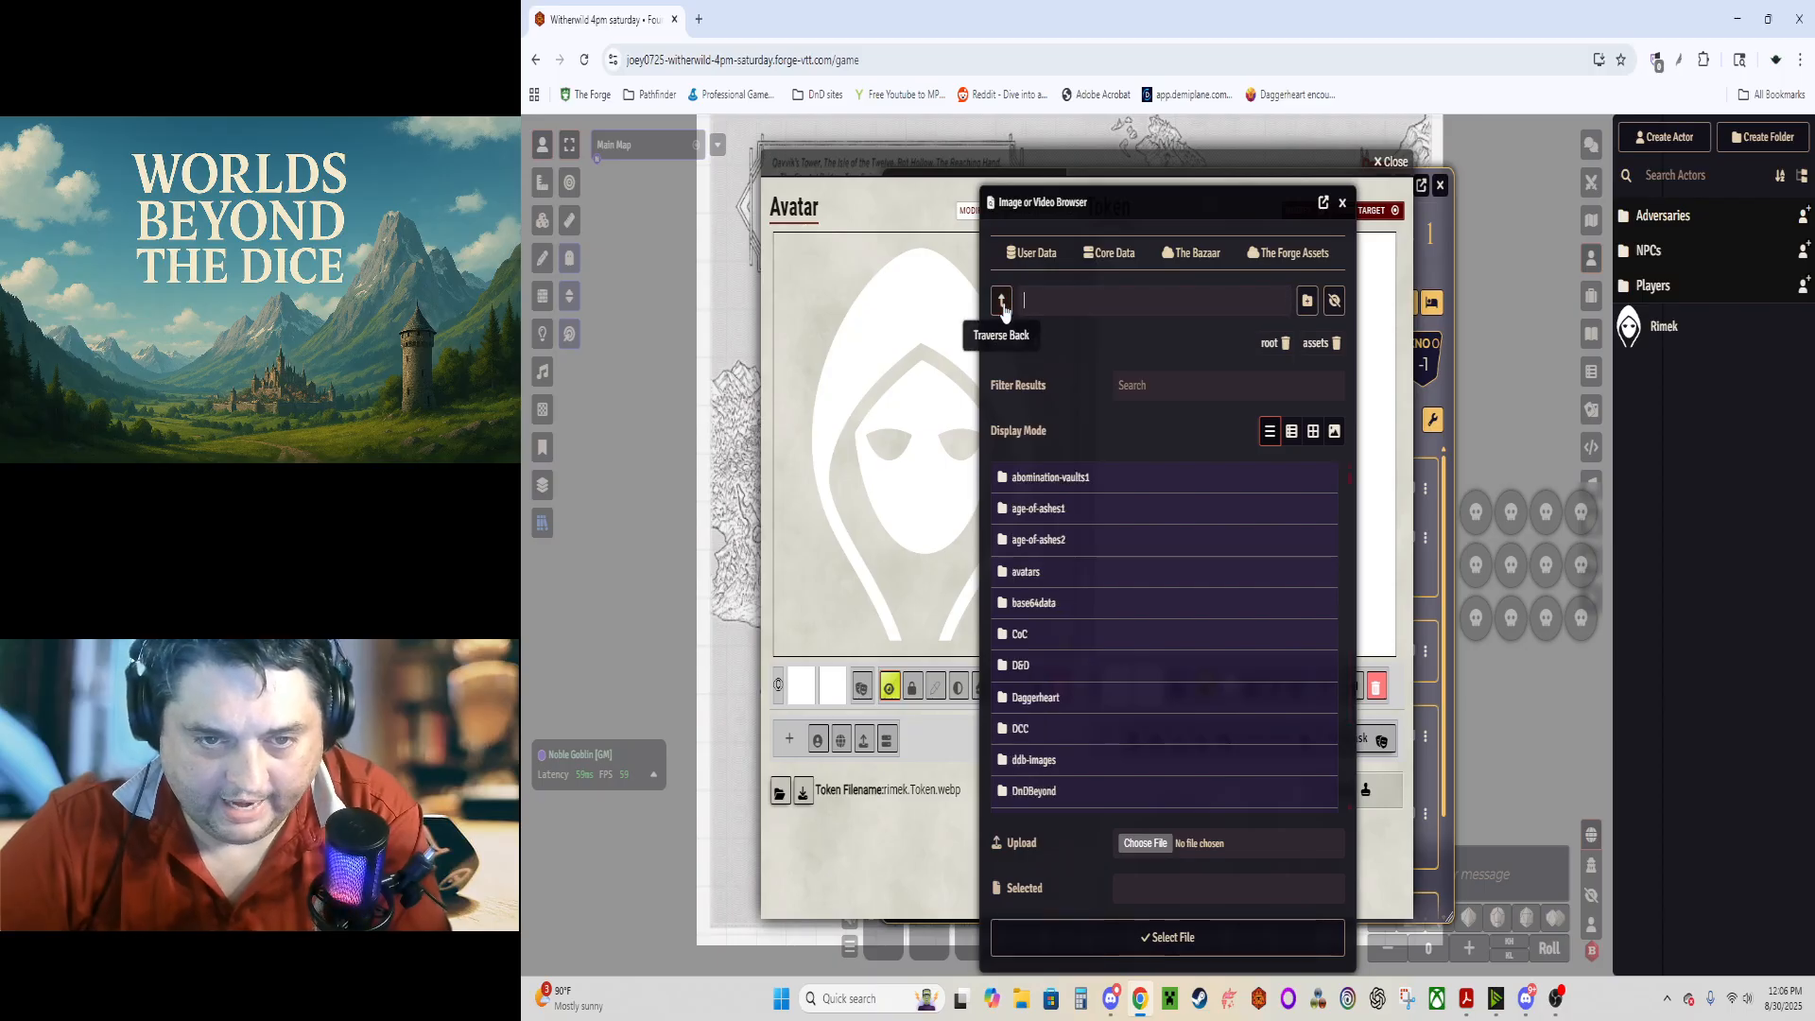
scroll(1120, 511, "down", 10)
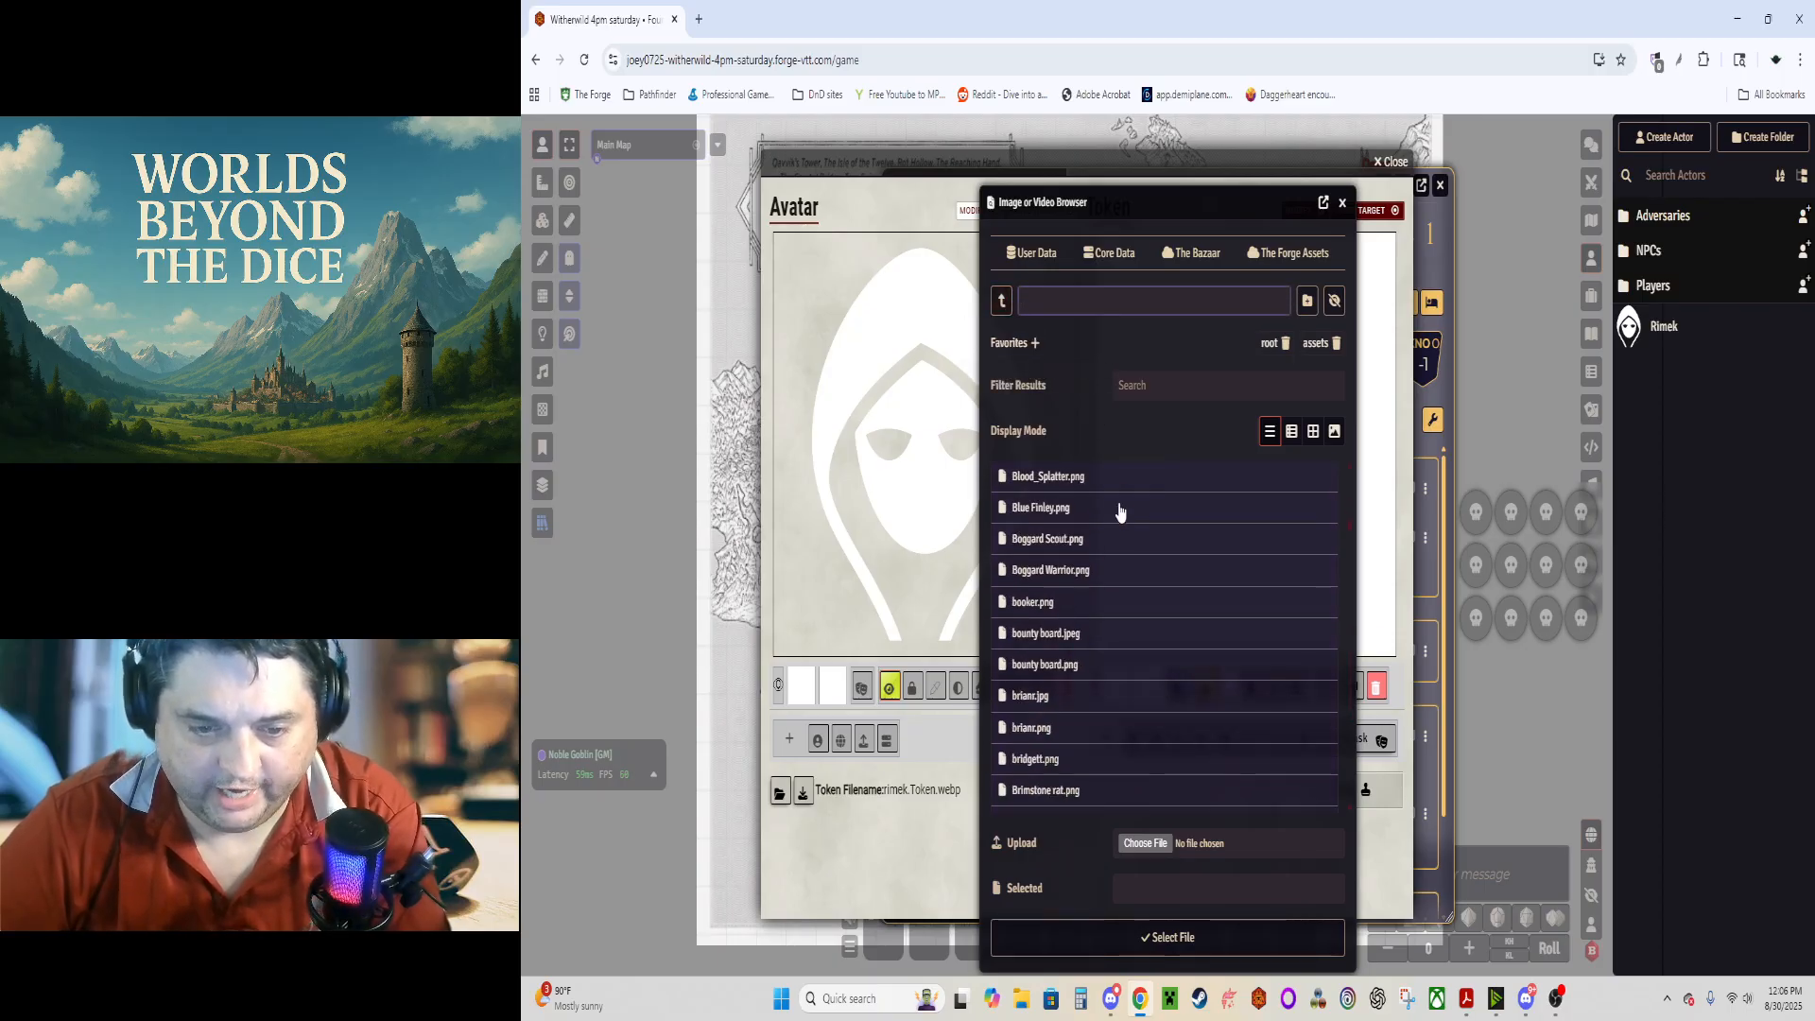
scroll(1120, 510, "down", 15)
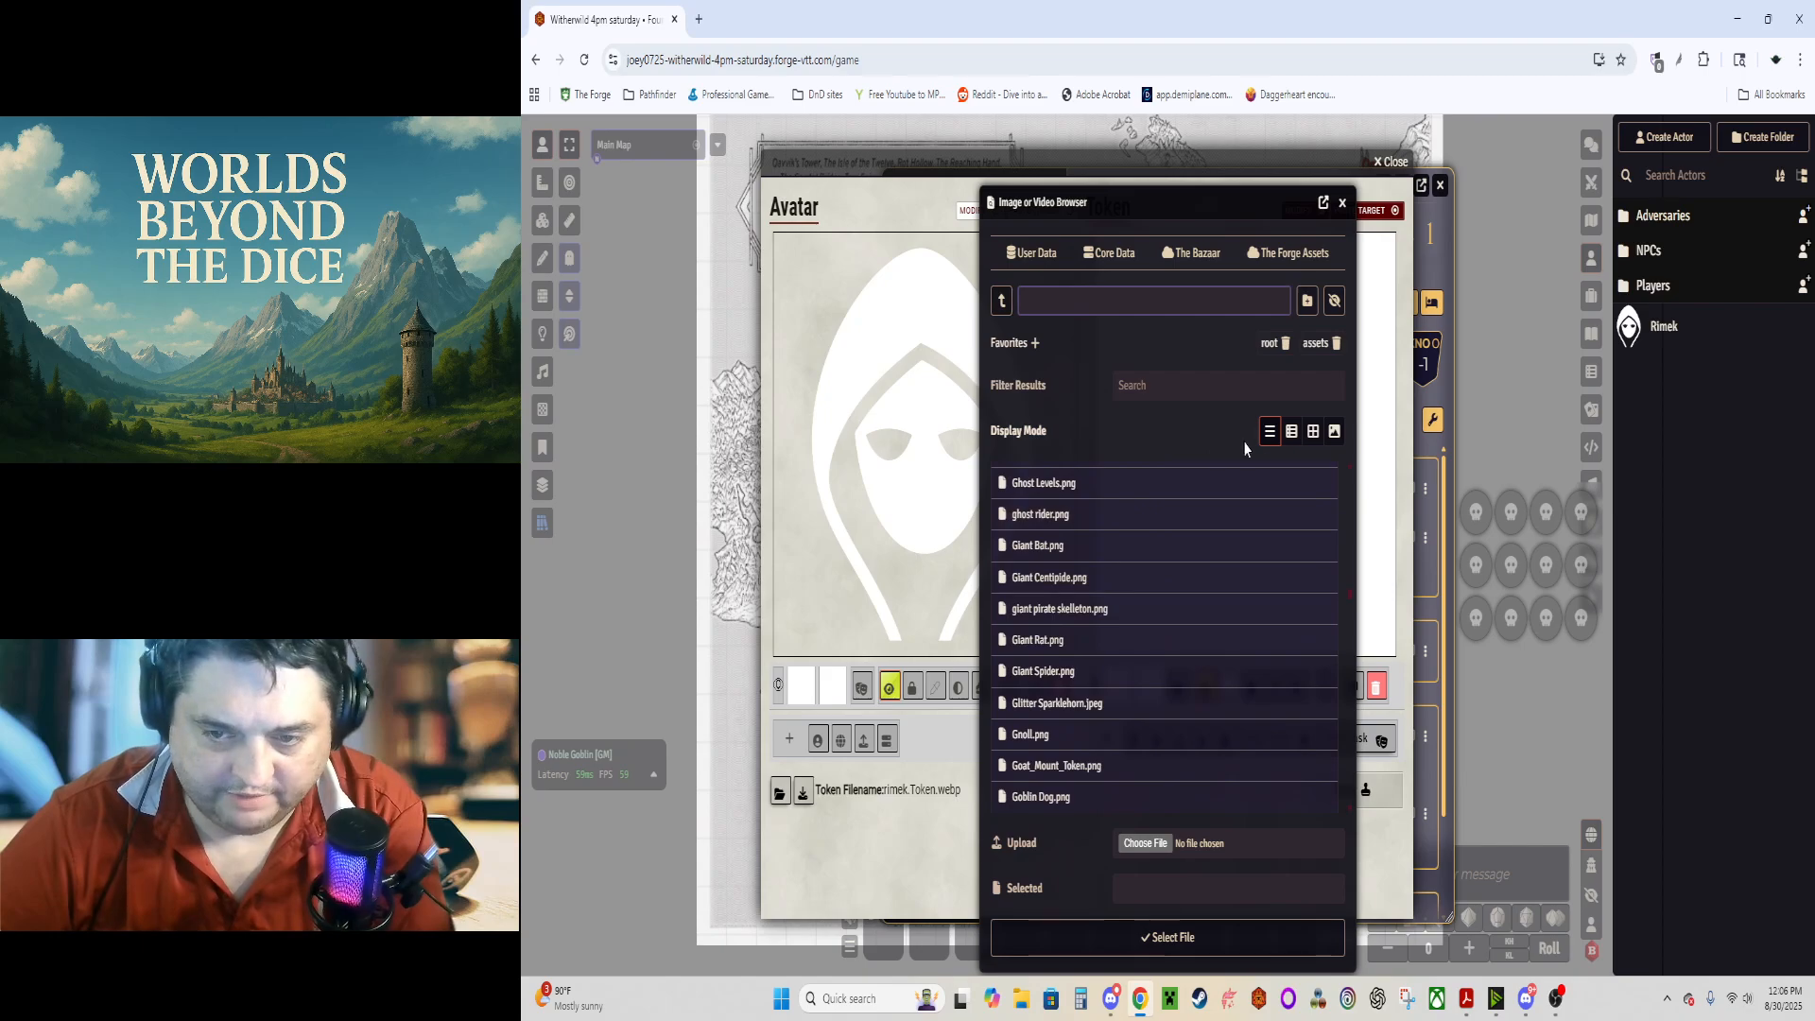
left_click(1313, 431)
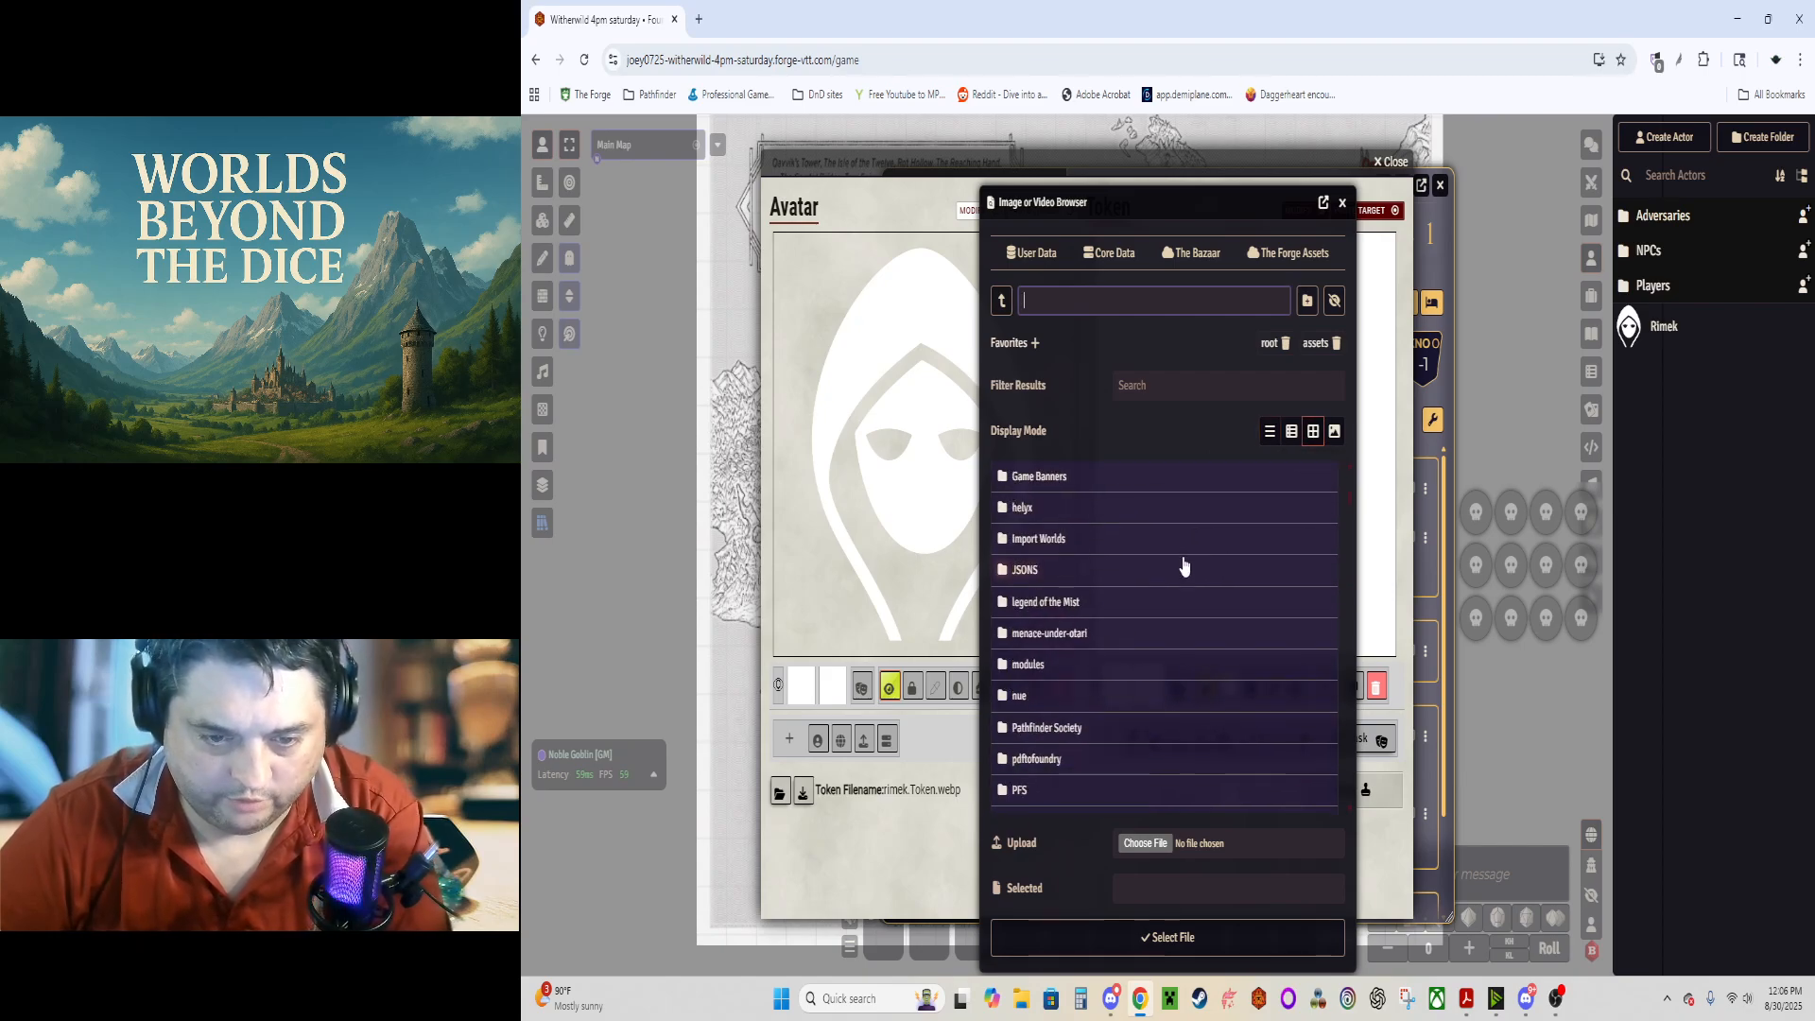
scroll(1185, 567, "down", 10)
scroll(1184, 567, "up", 3)
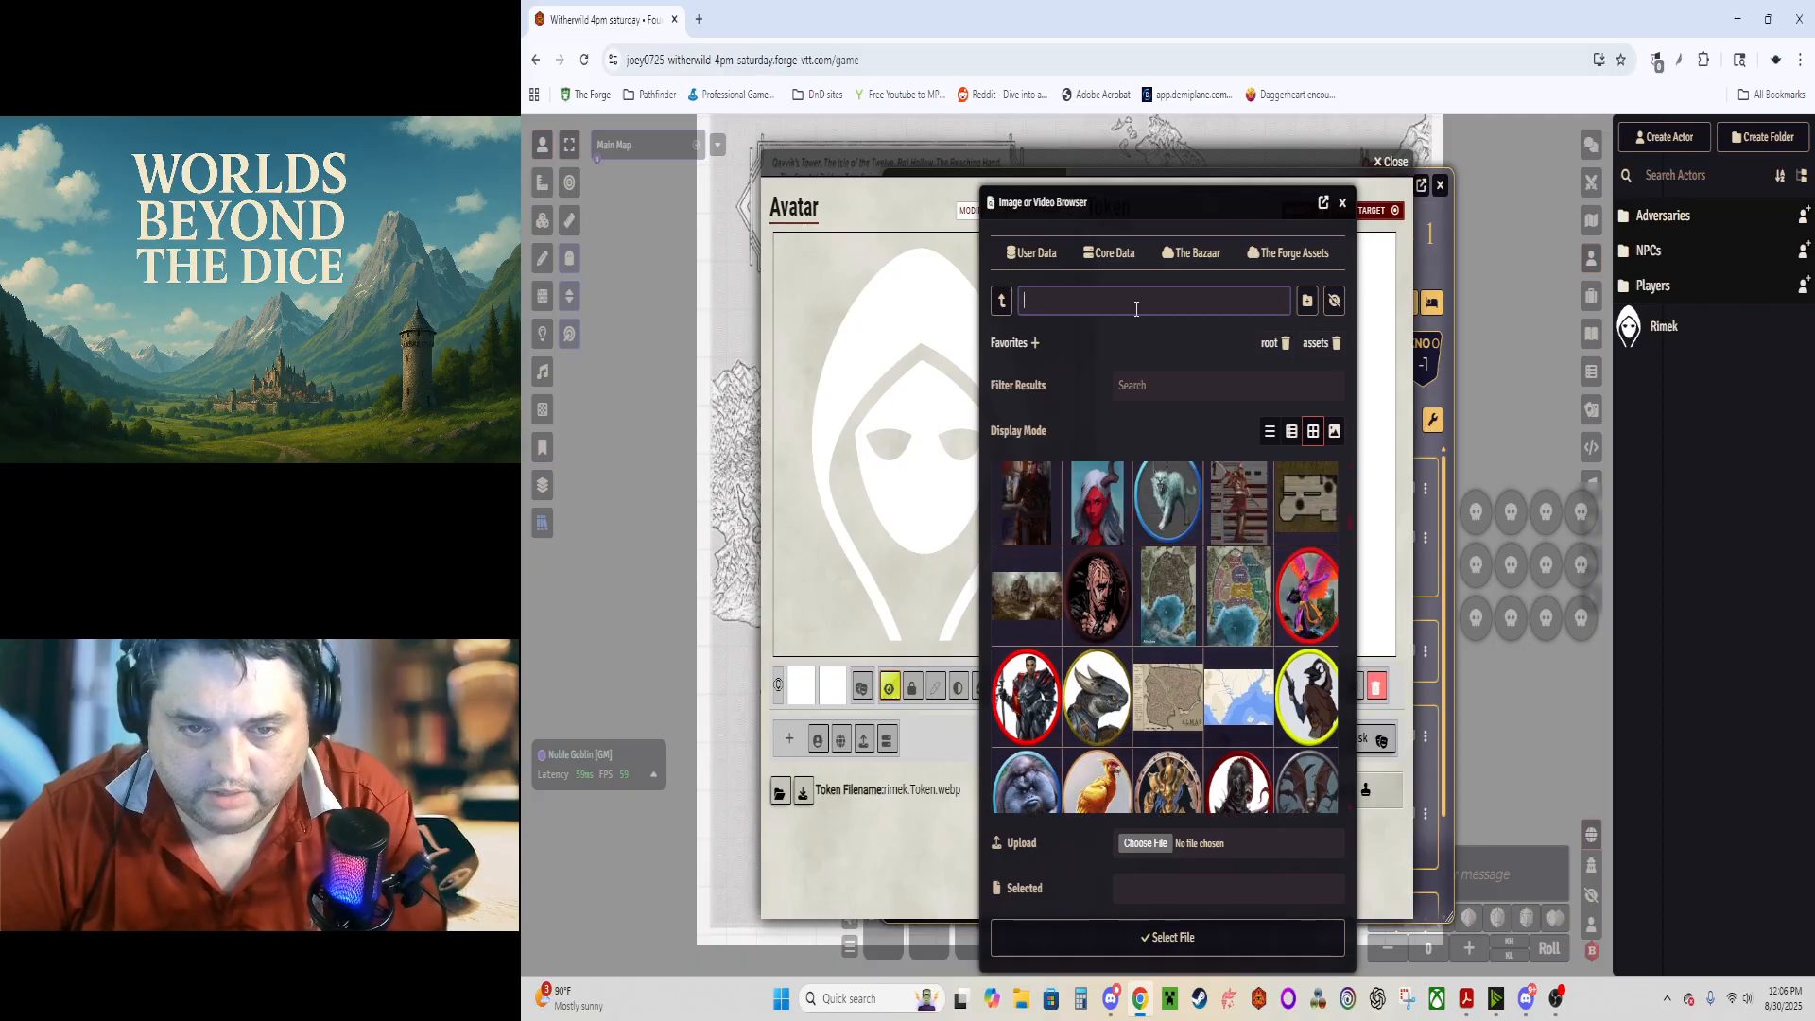
Step: Filter the assets by "gobl" and add the red-ringed goblin with the raised blade as the token image
left_click(1123, 381)
type("gobl")
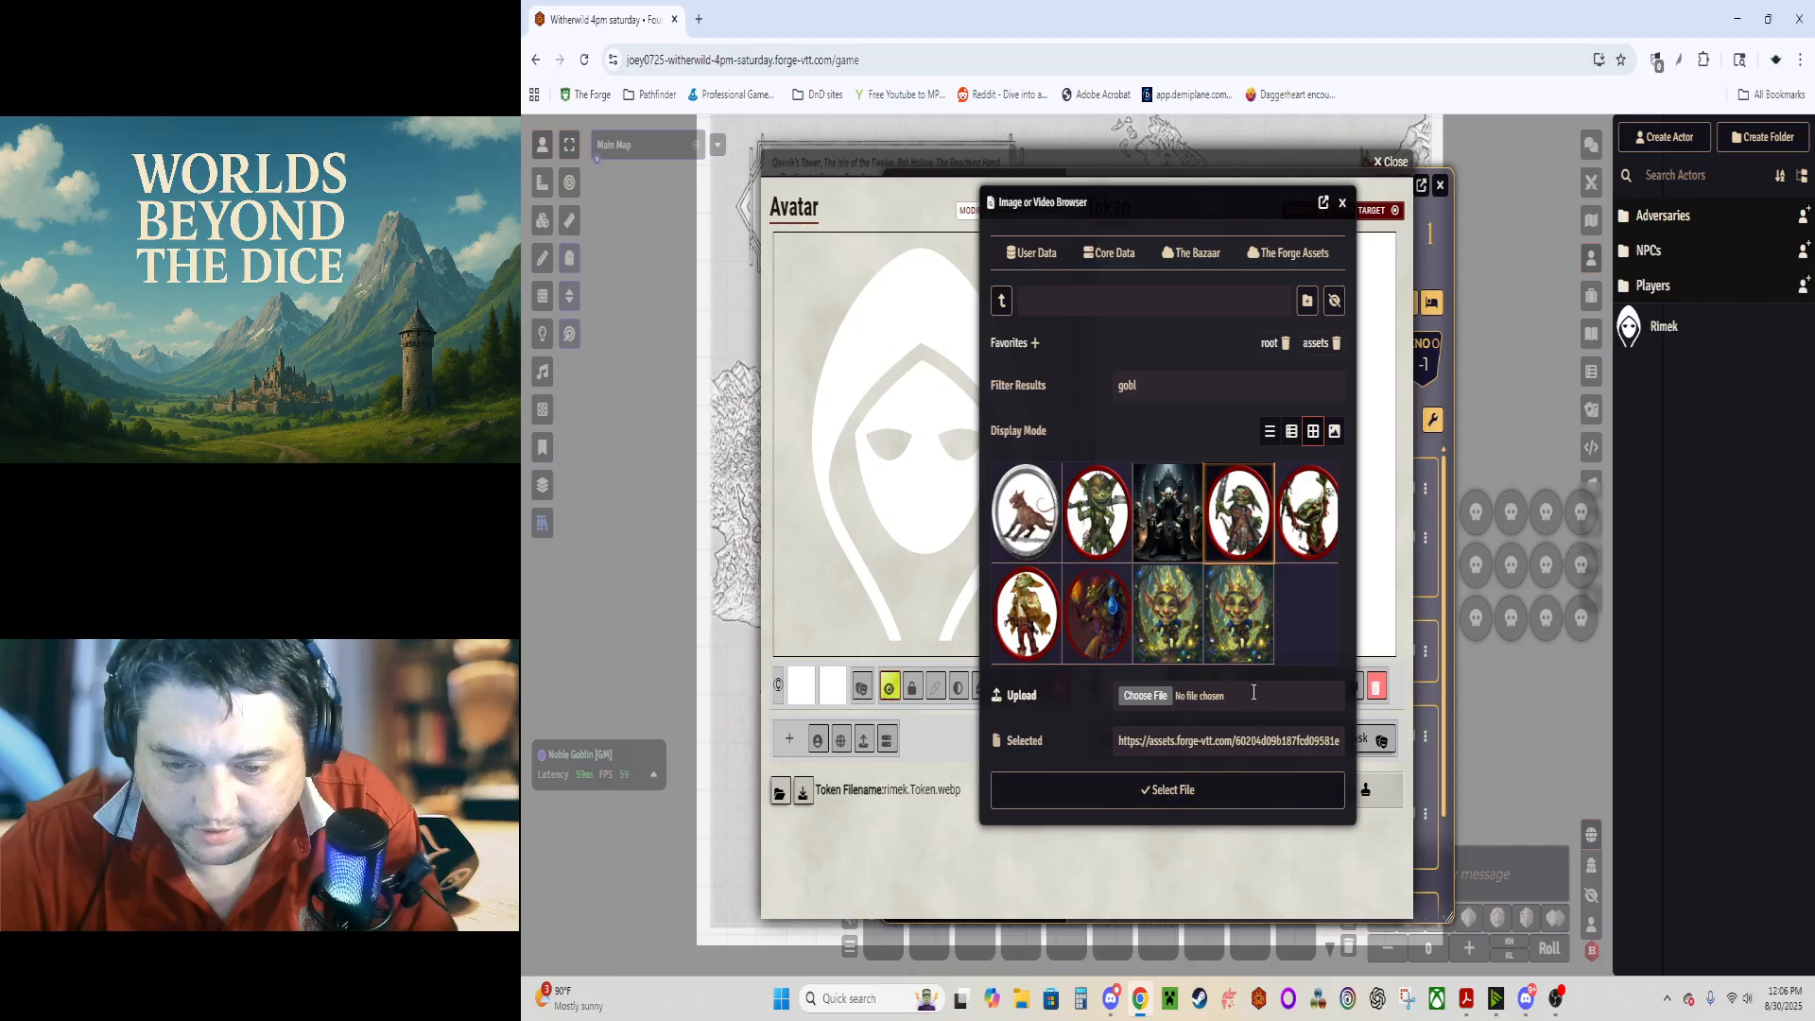
left_click(1173, 792)
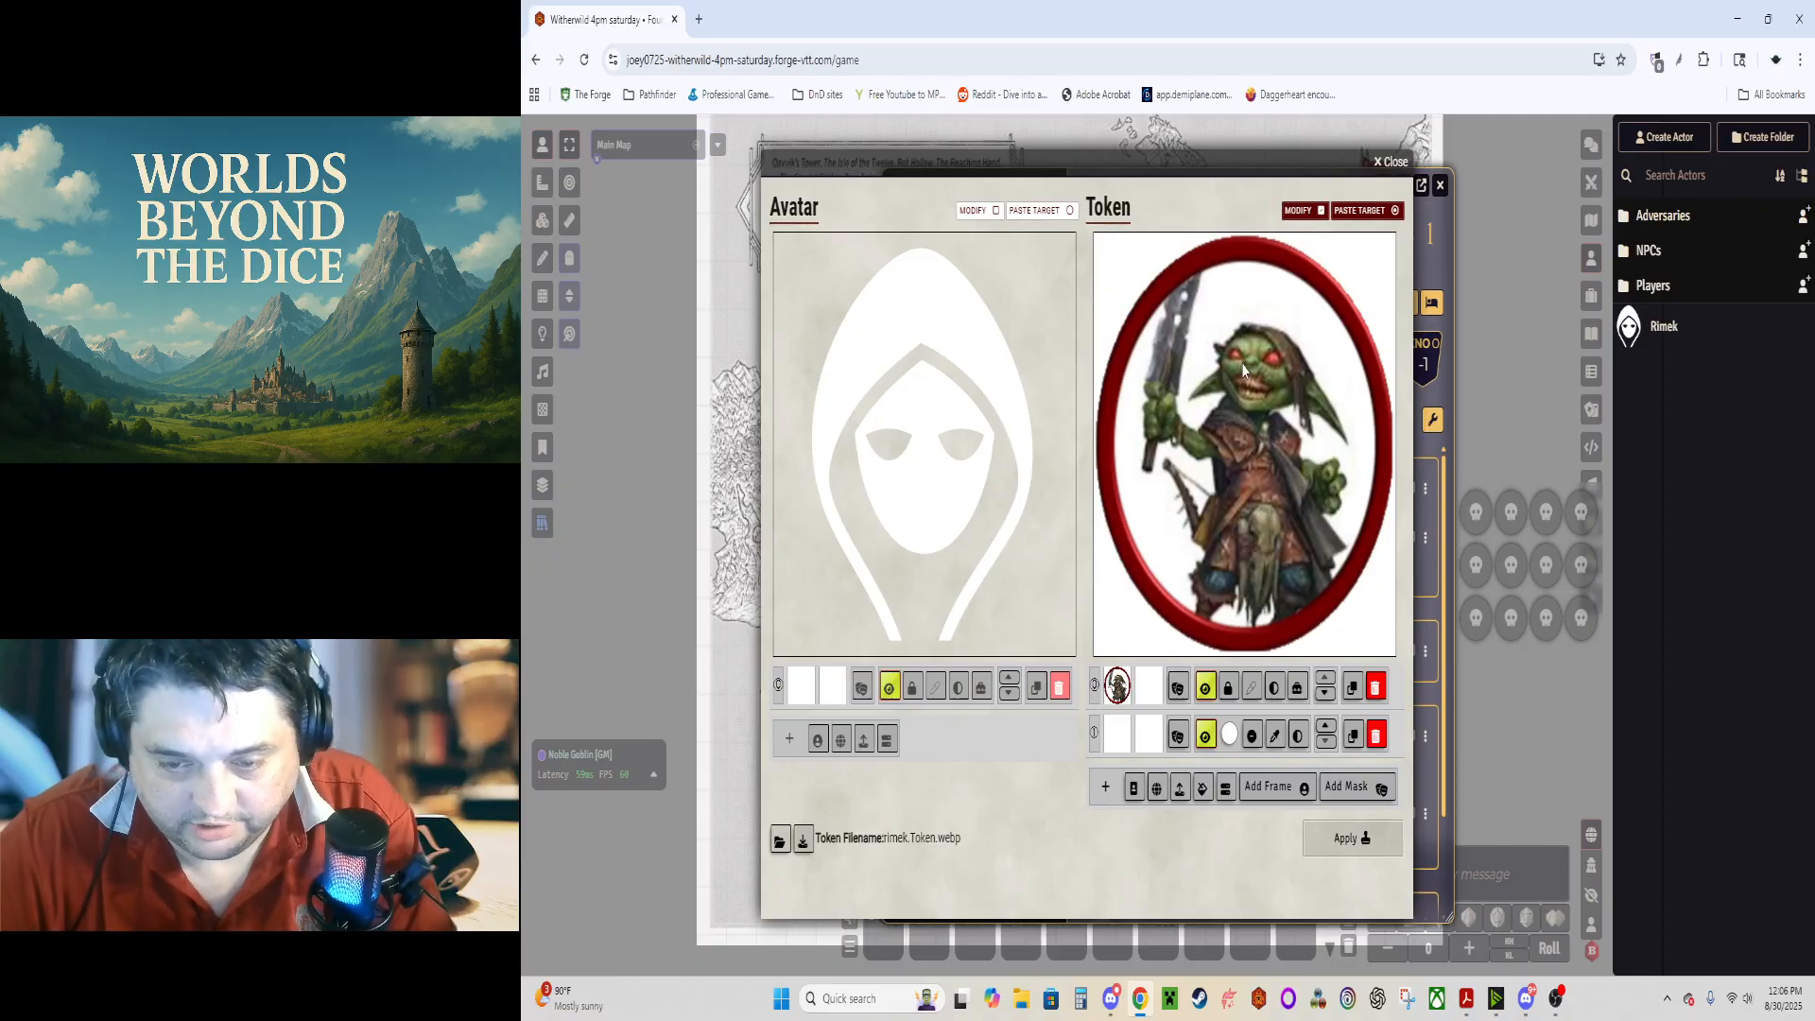
Step: Add a round mask to the token, unlock it, then enlarge and reposition it around the goblin so the red ring is hidden
left_click(1347, 790)
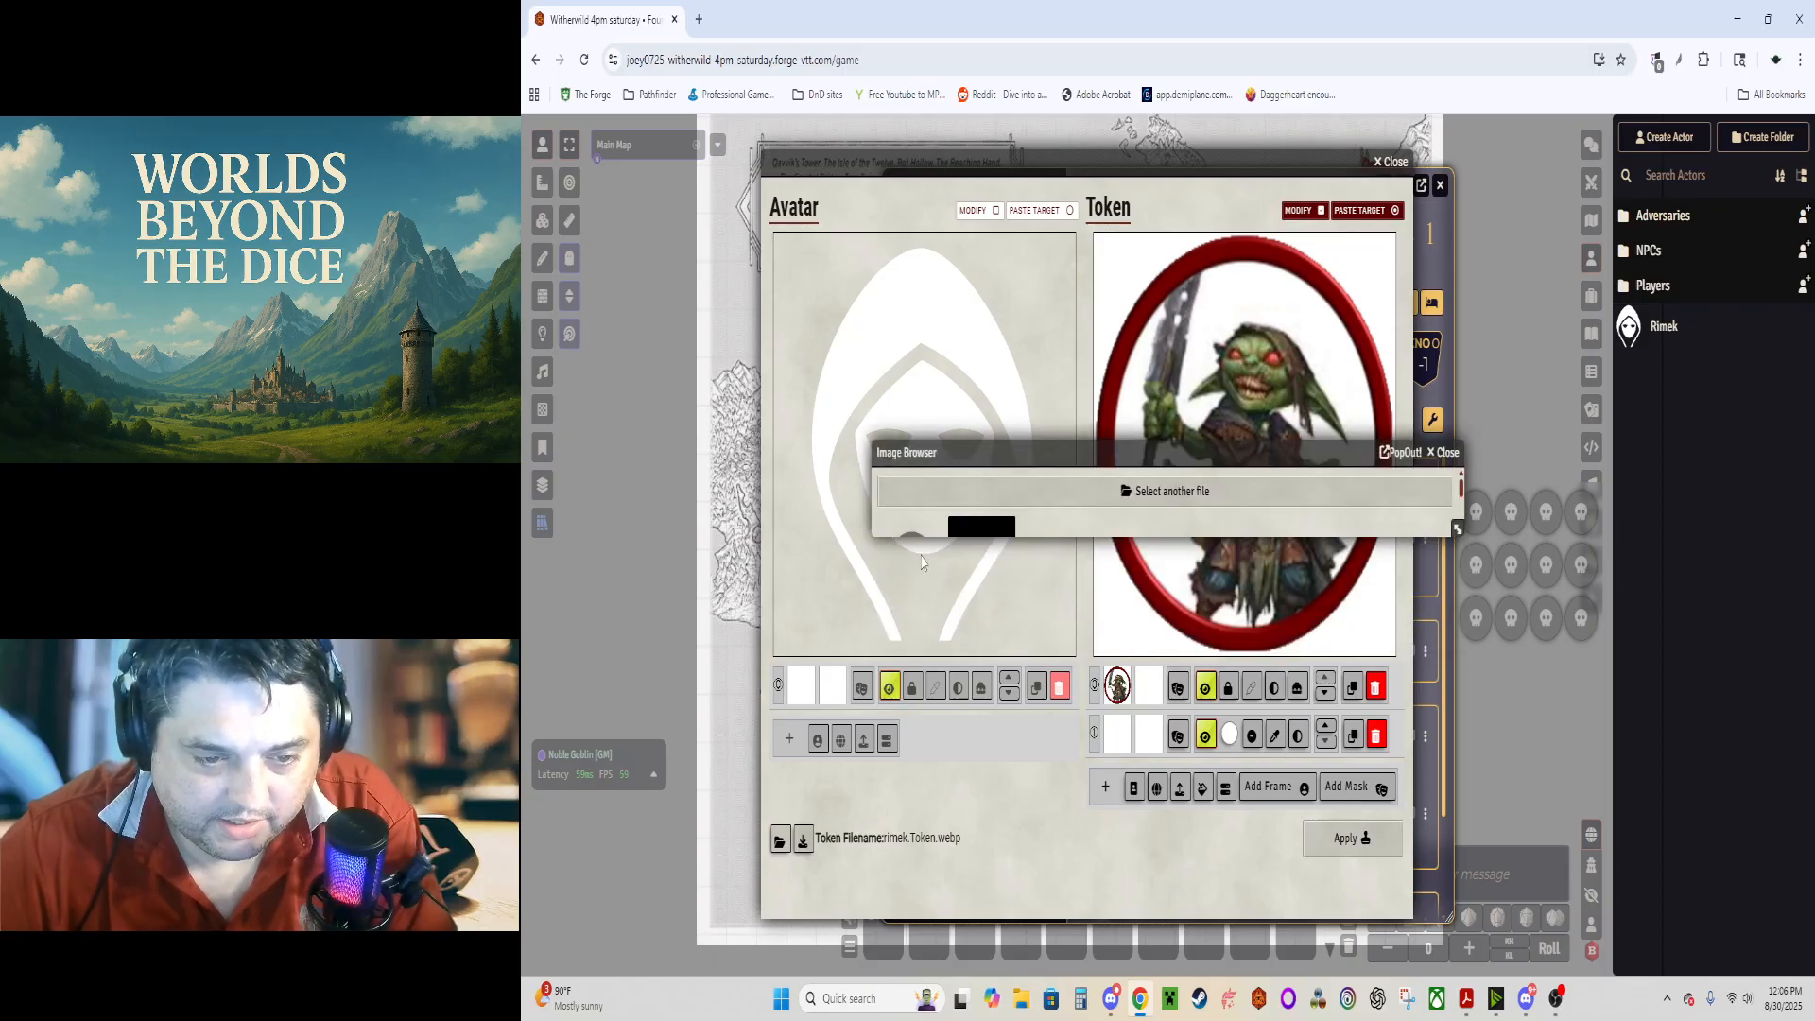
left_click(923, 562)
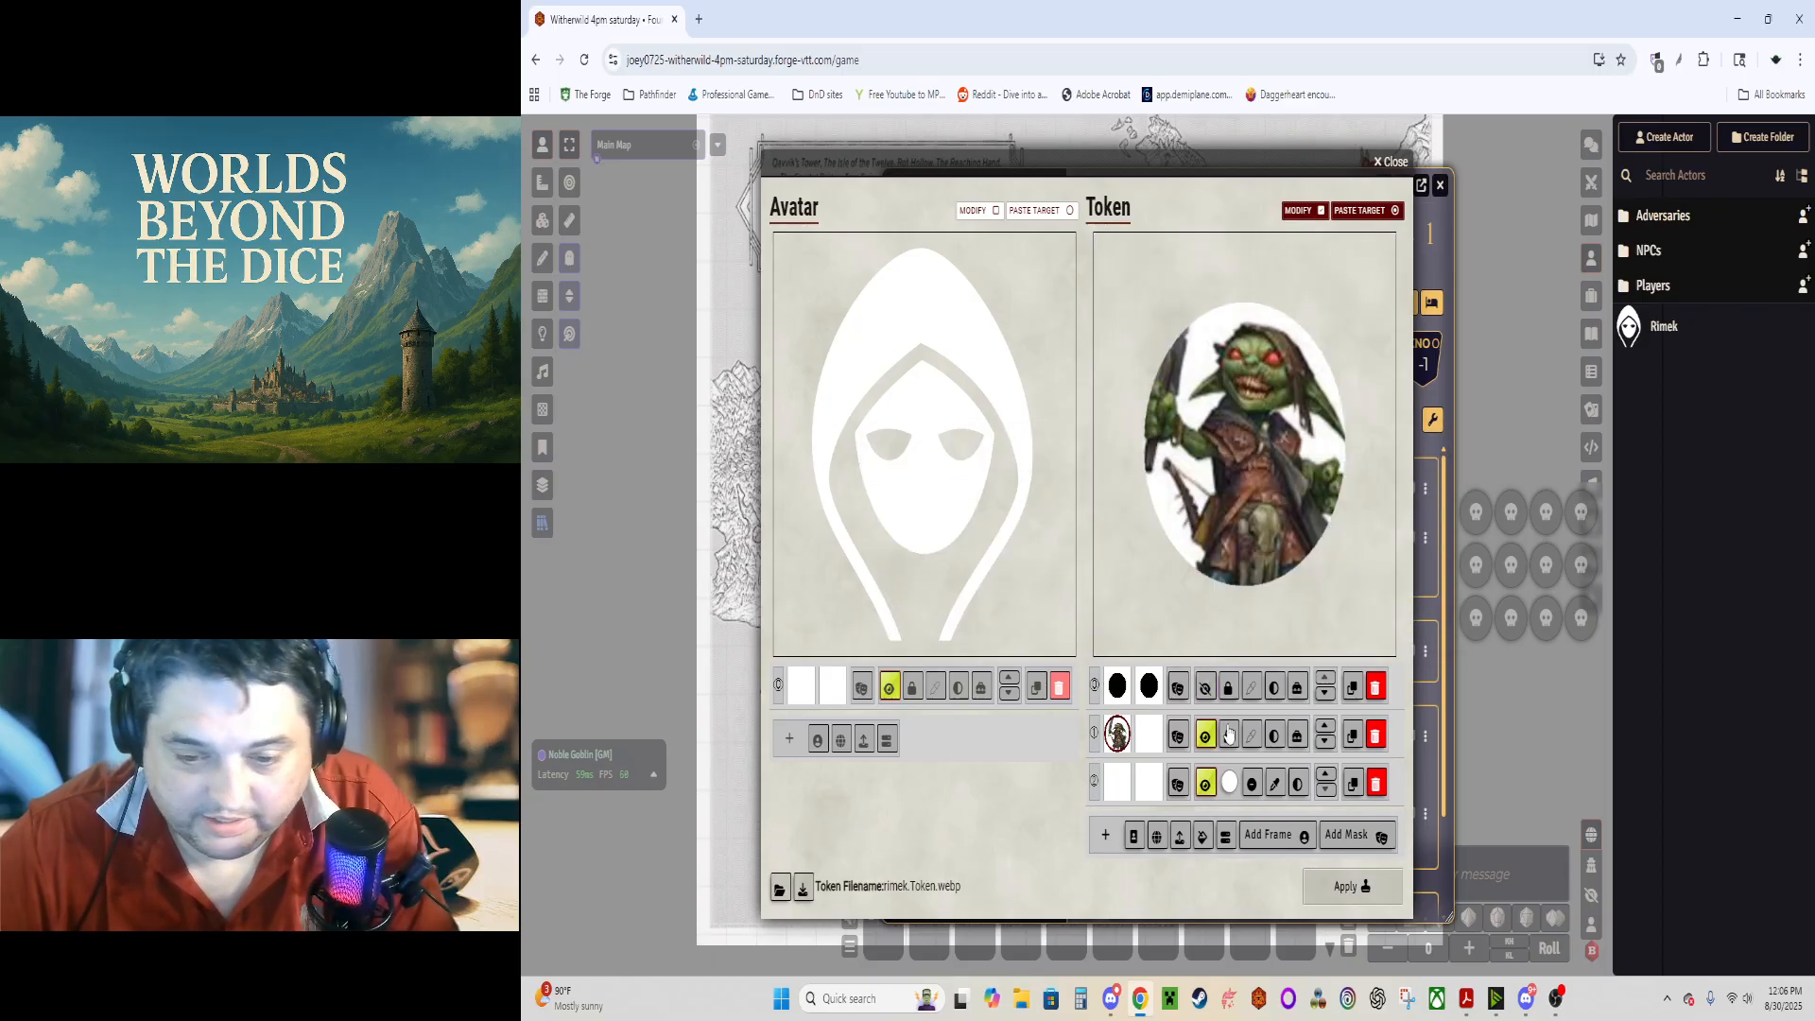
left_click(1228, 688)
scroll(1222, 463, "up", 3)
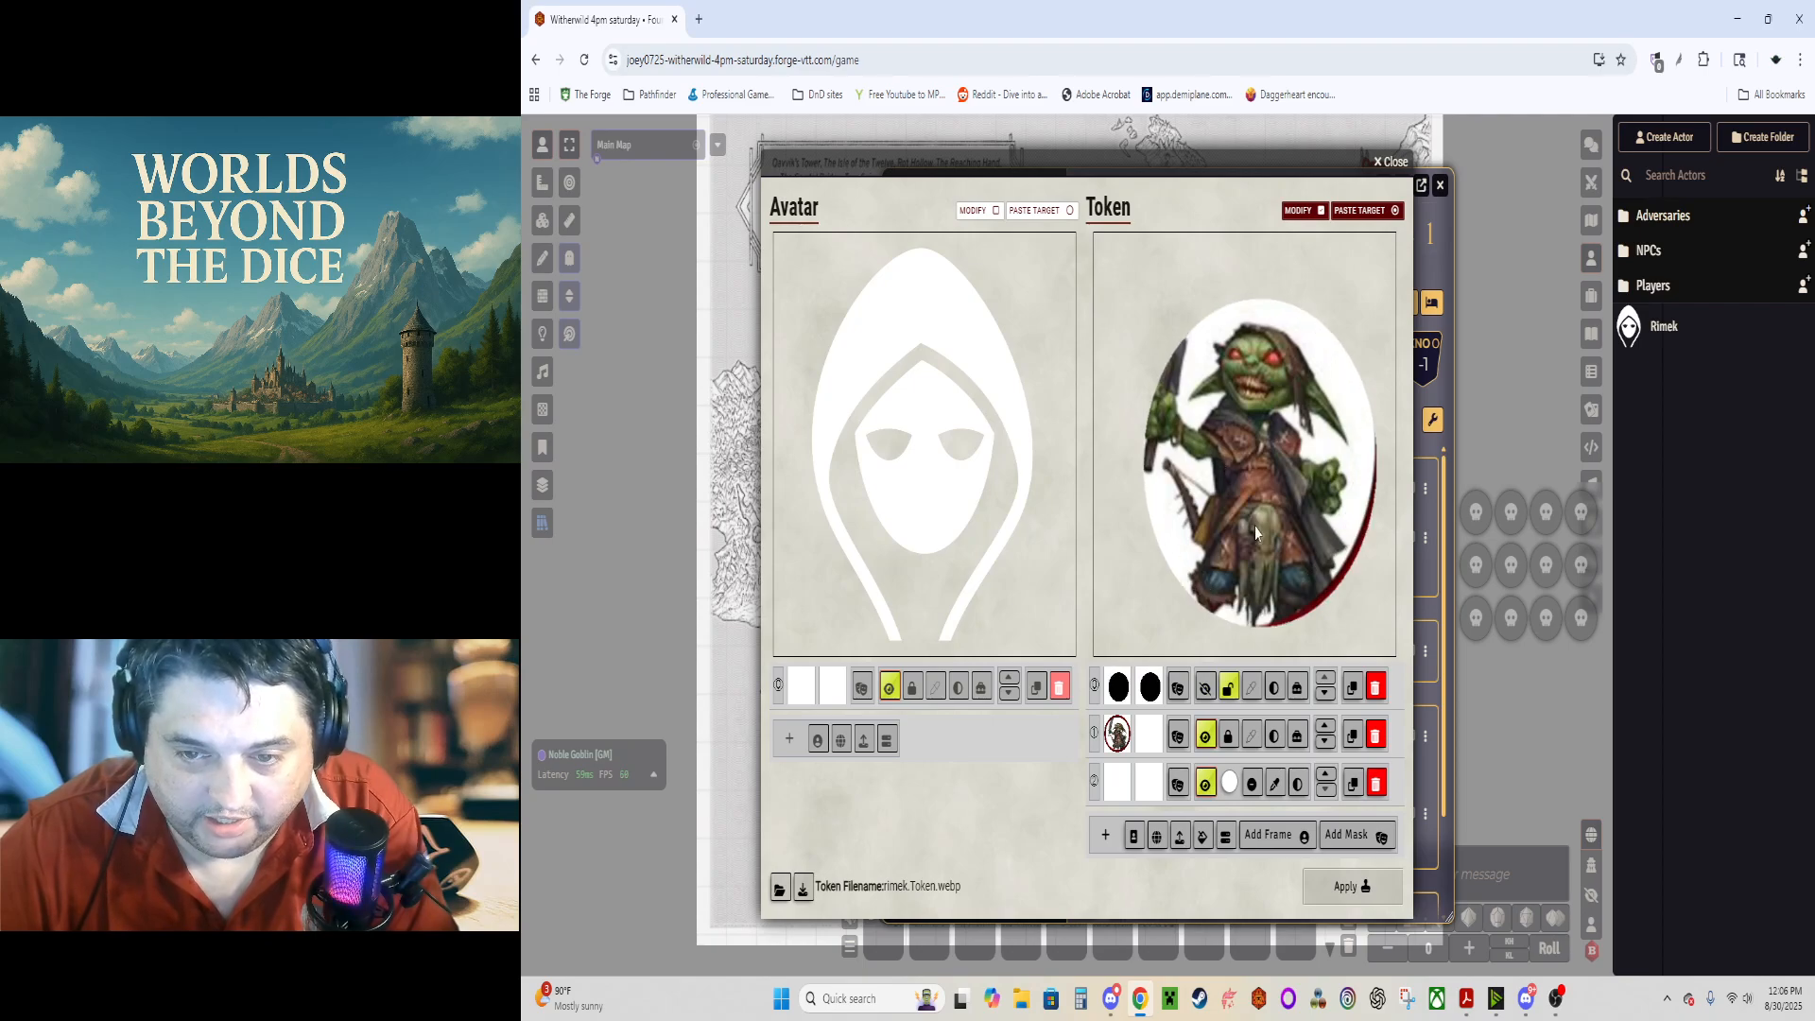
left_click_drag(1256, 526, 1231, 463)
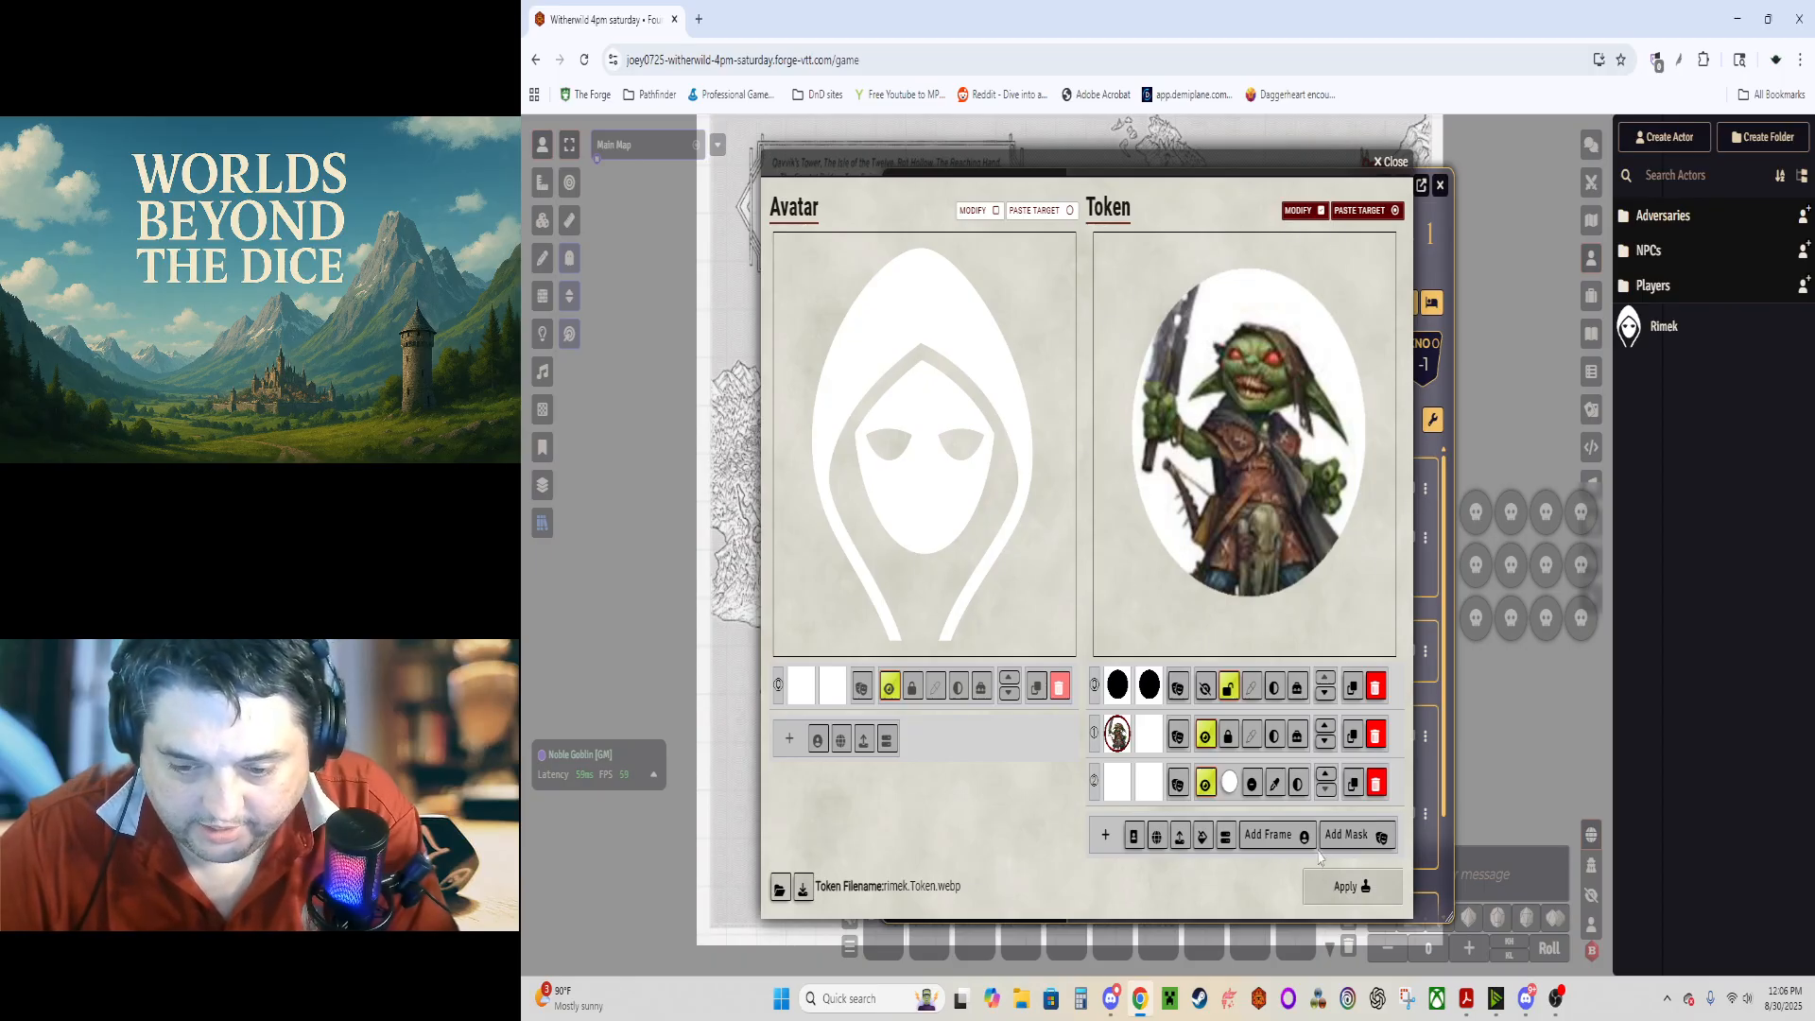
Step: Start adding a custom frame to the token and open the Token Frames folder in the root assets
left_click(1276, 837)
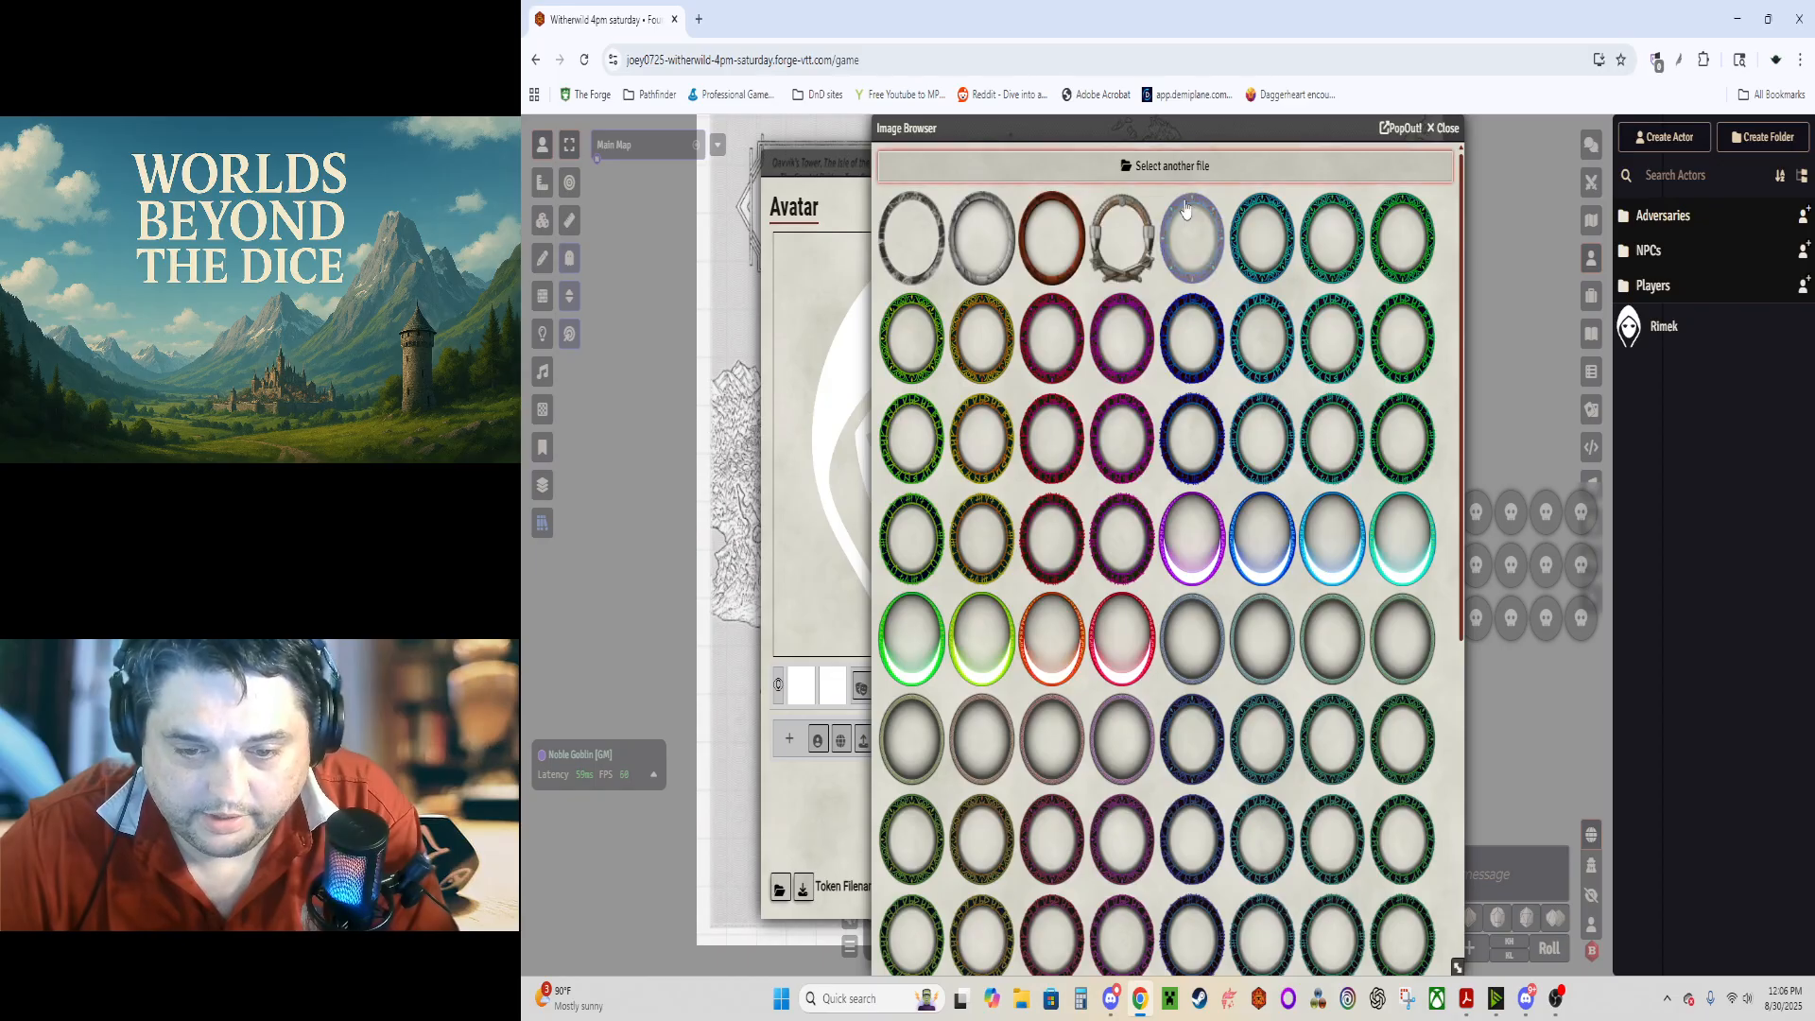
left_click(1167, 183)
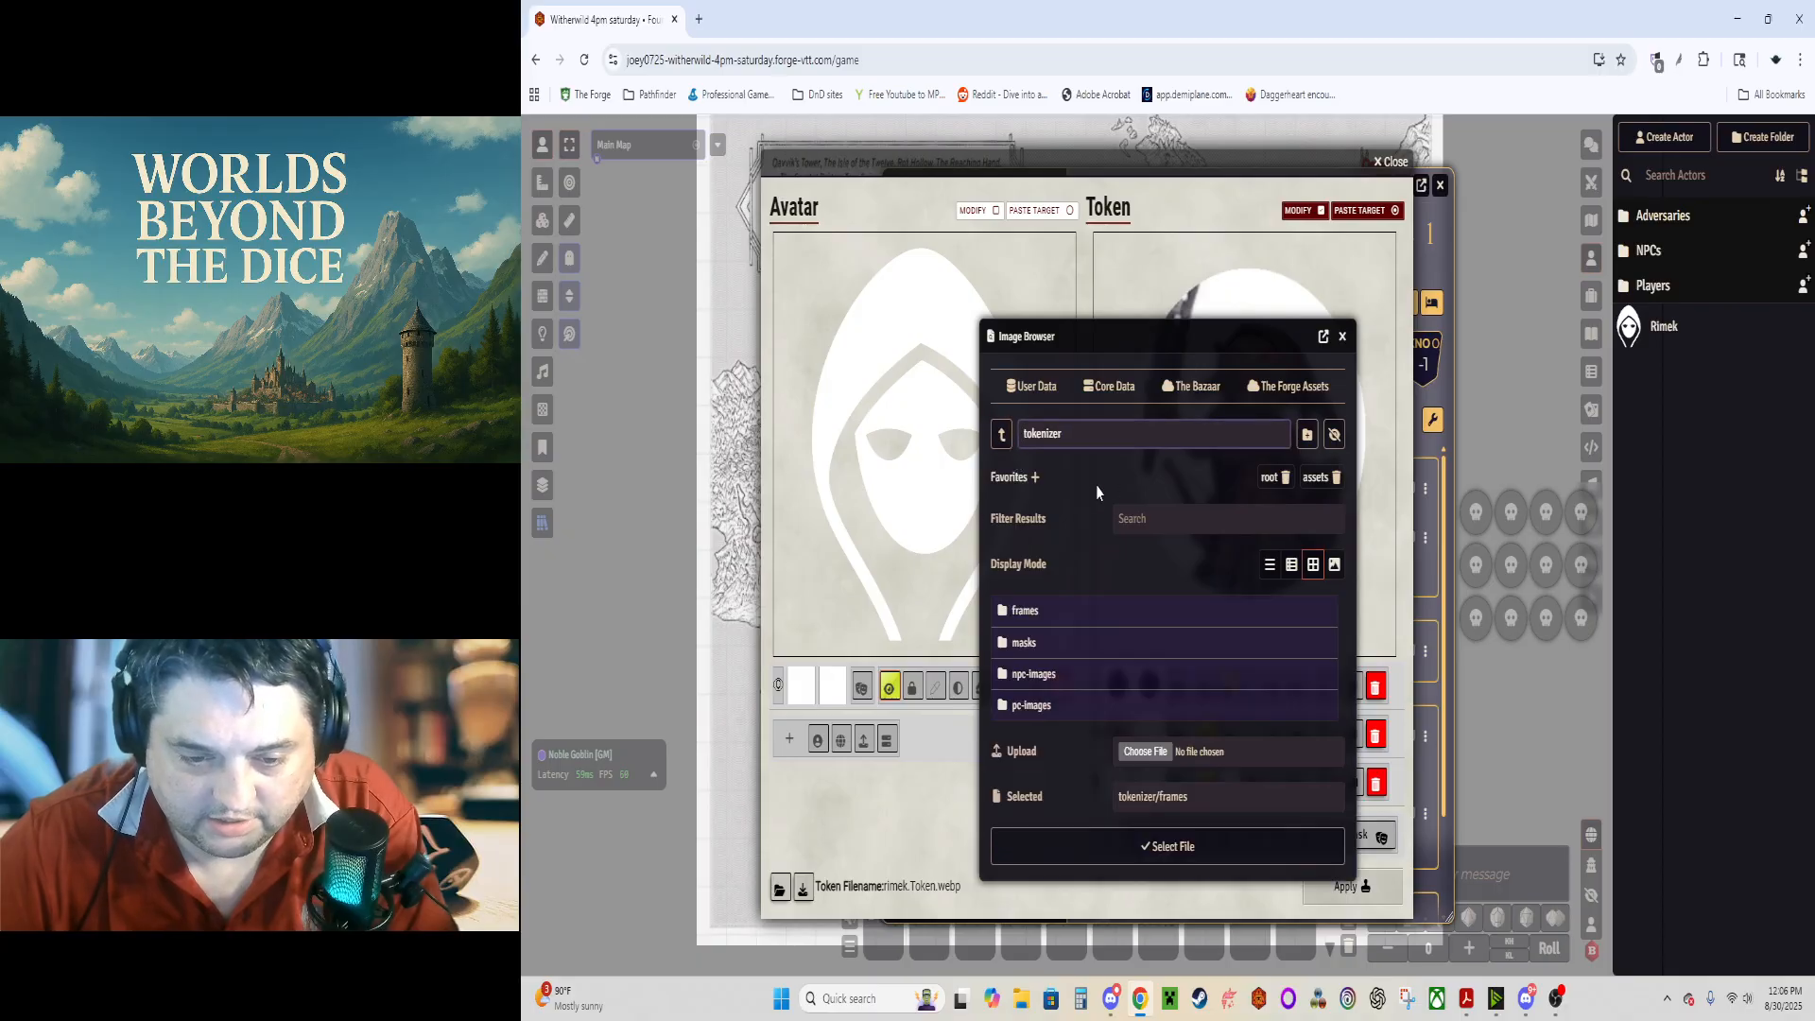
left_click(1006, 434)
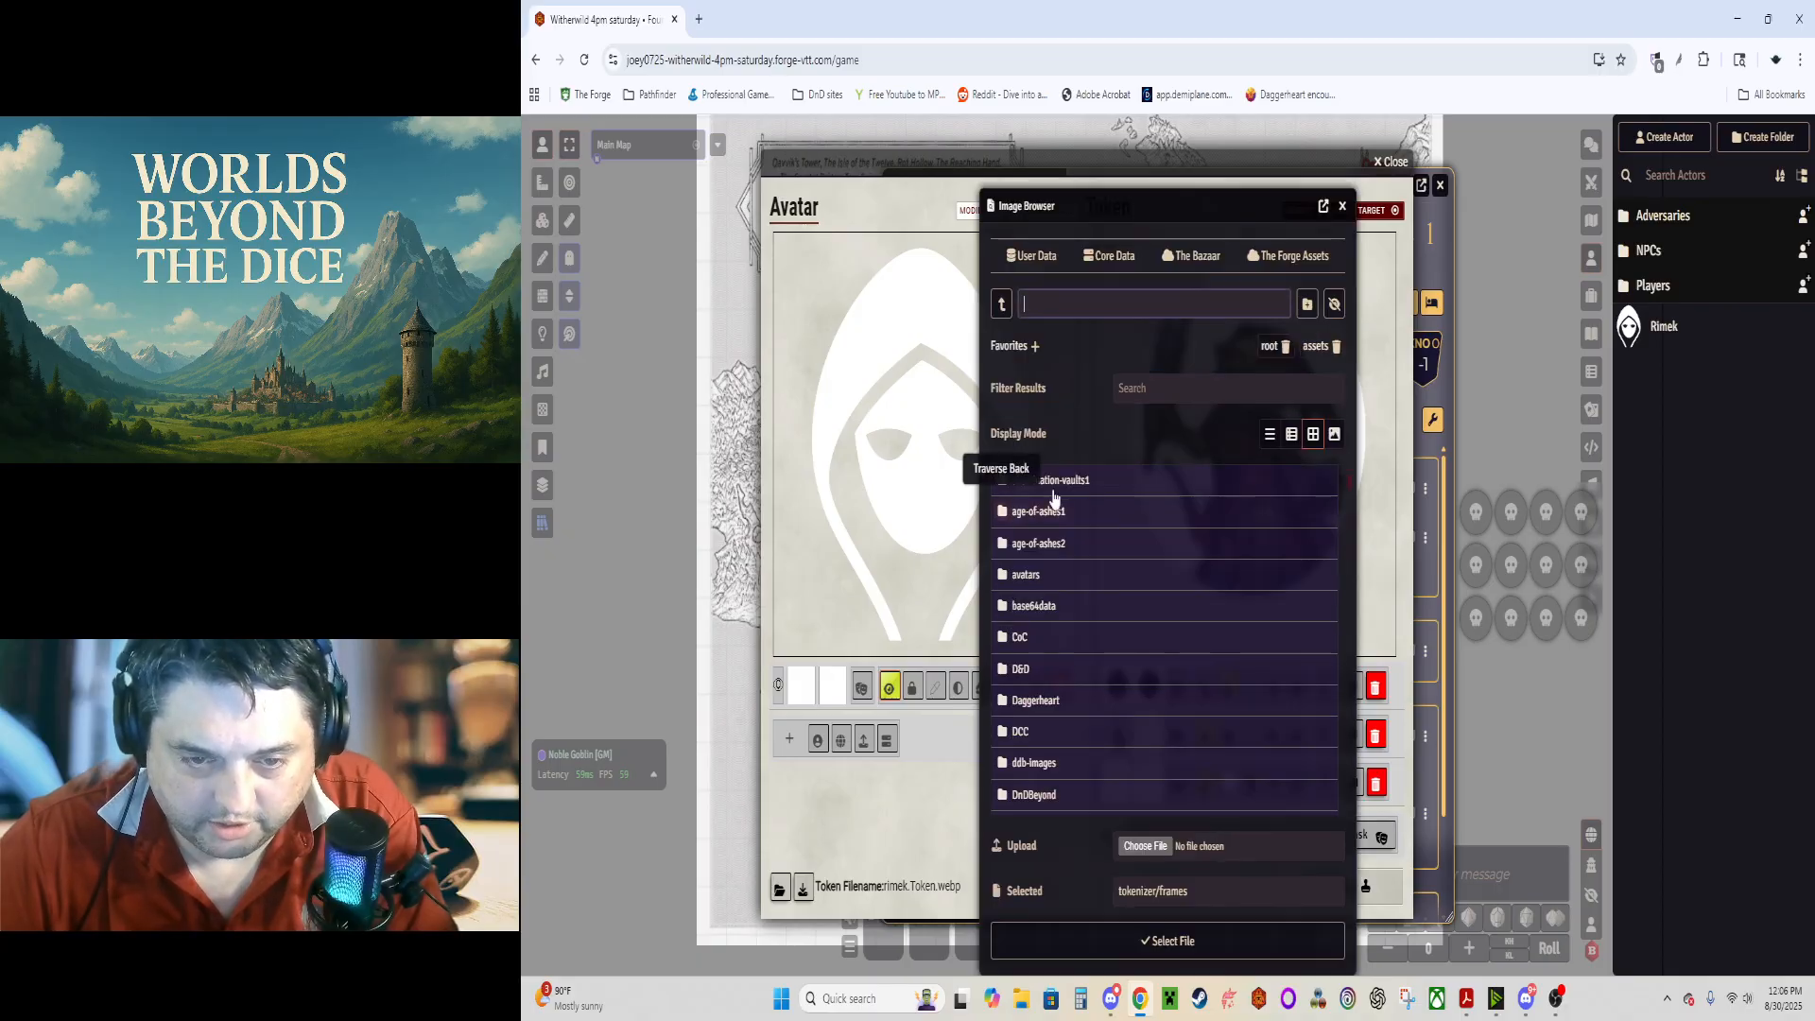
scroll(1062, 559, "down", 10)
scroll(1044, 605, "down", 3)
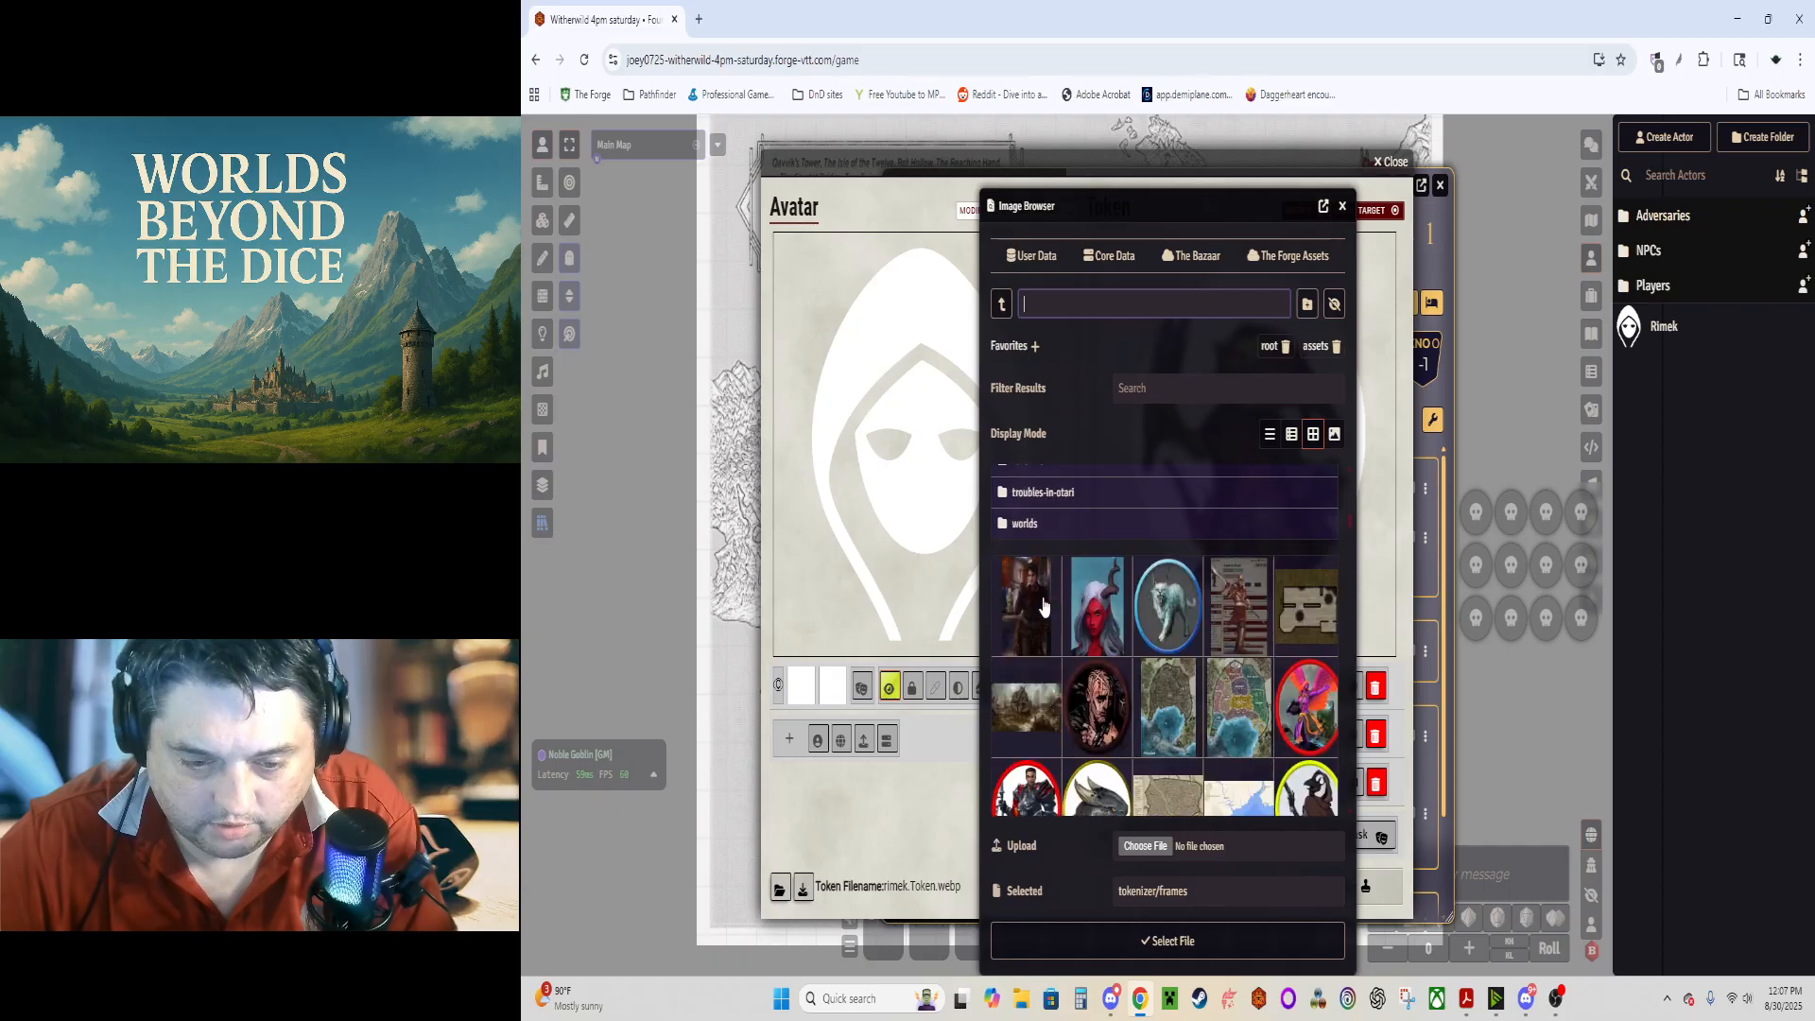
scroll(1056, 515, "up", 1)
left_click(1056, 513)
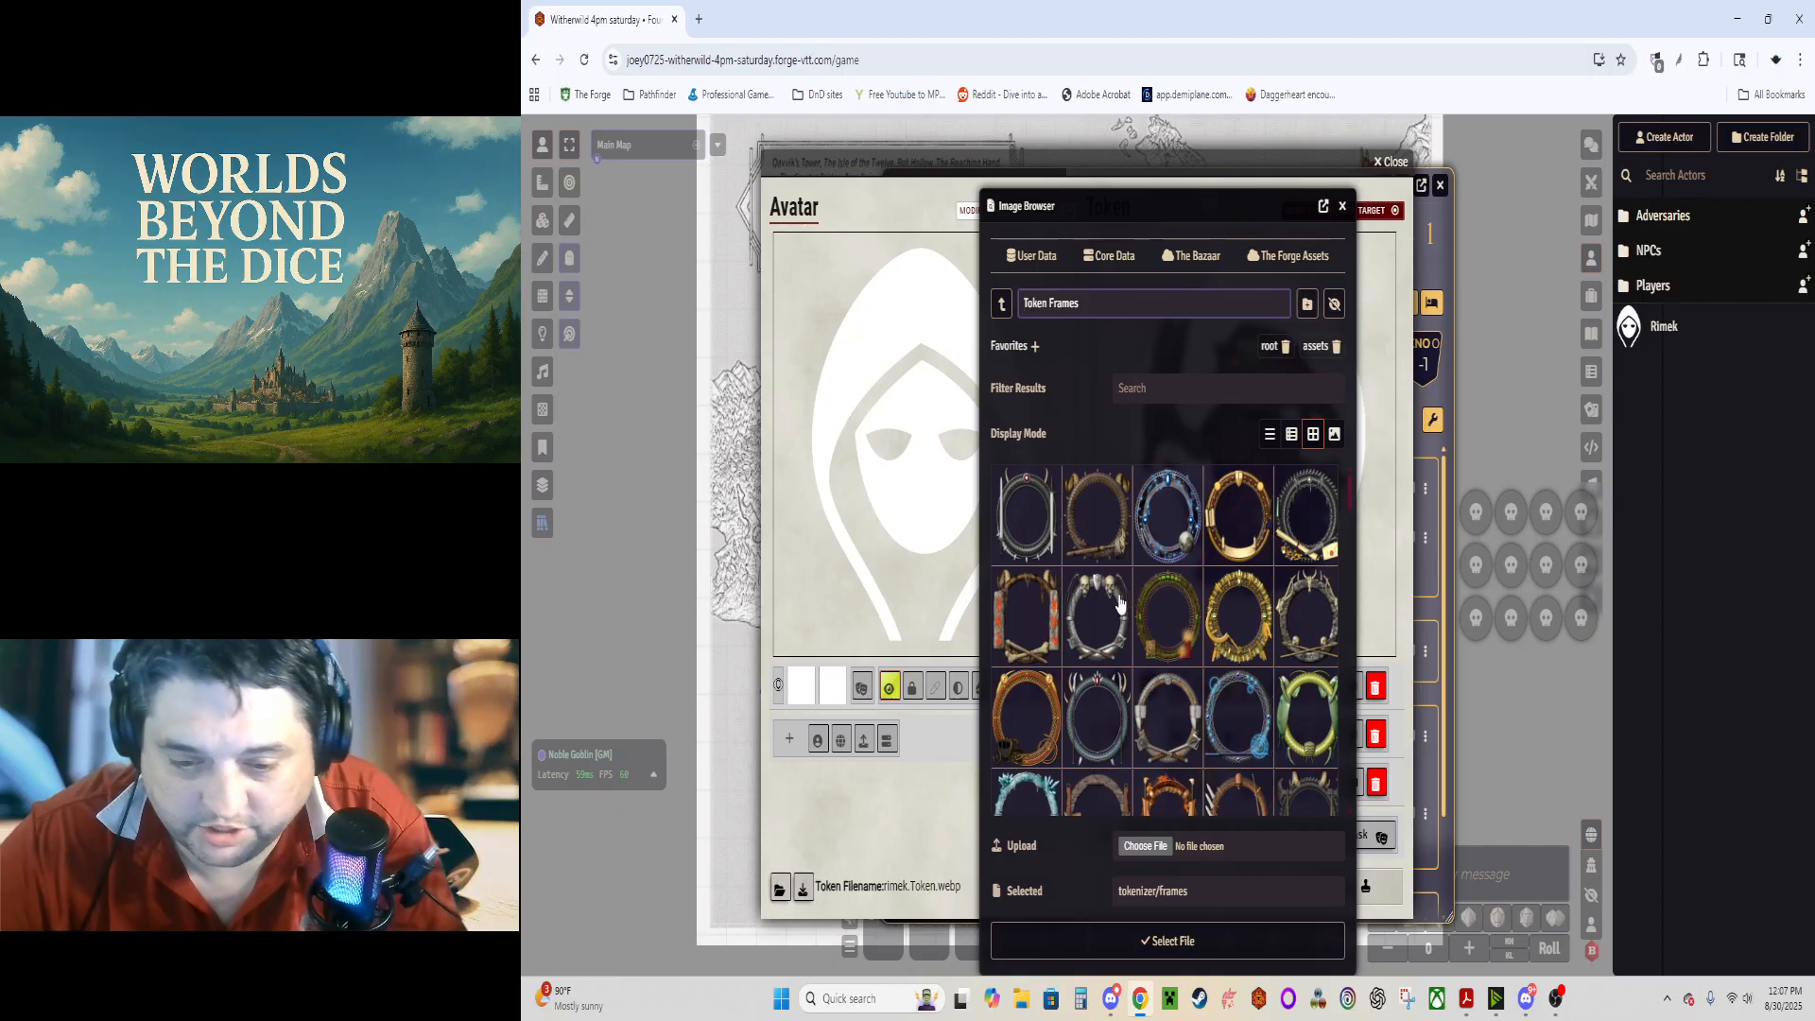
Step: Add the grey stone frame with crossed swords and round shields to the goblin token
scroll(1147, 610, "down", 1)
scroll(1147, 610, "down", 3)
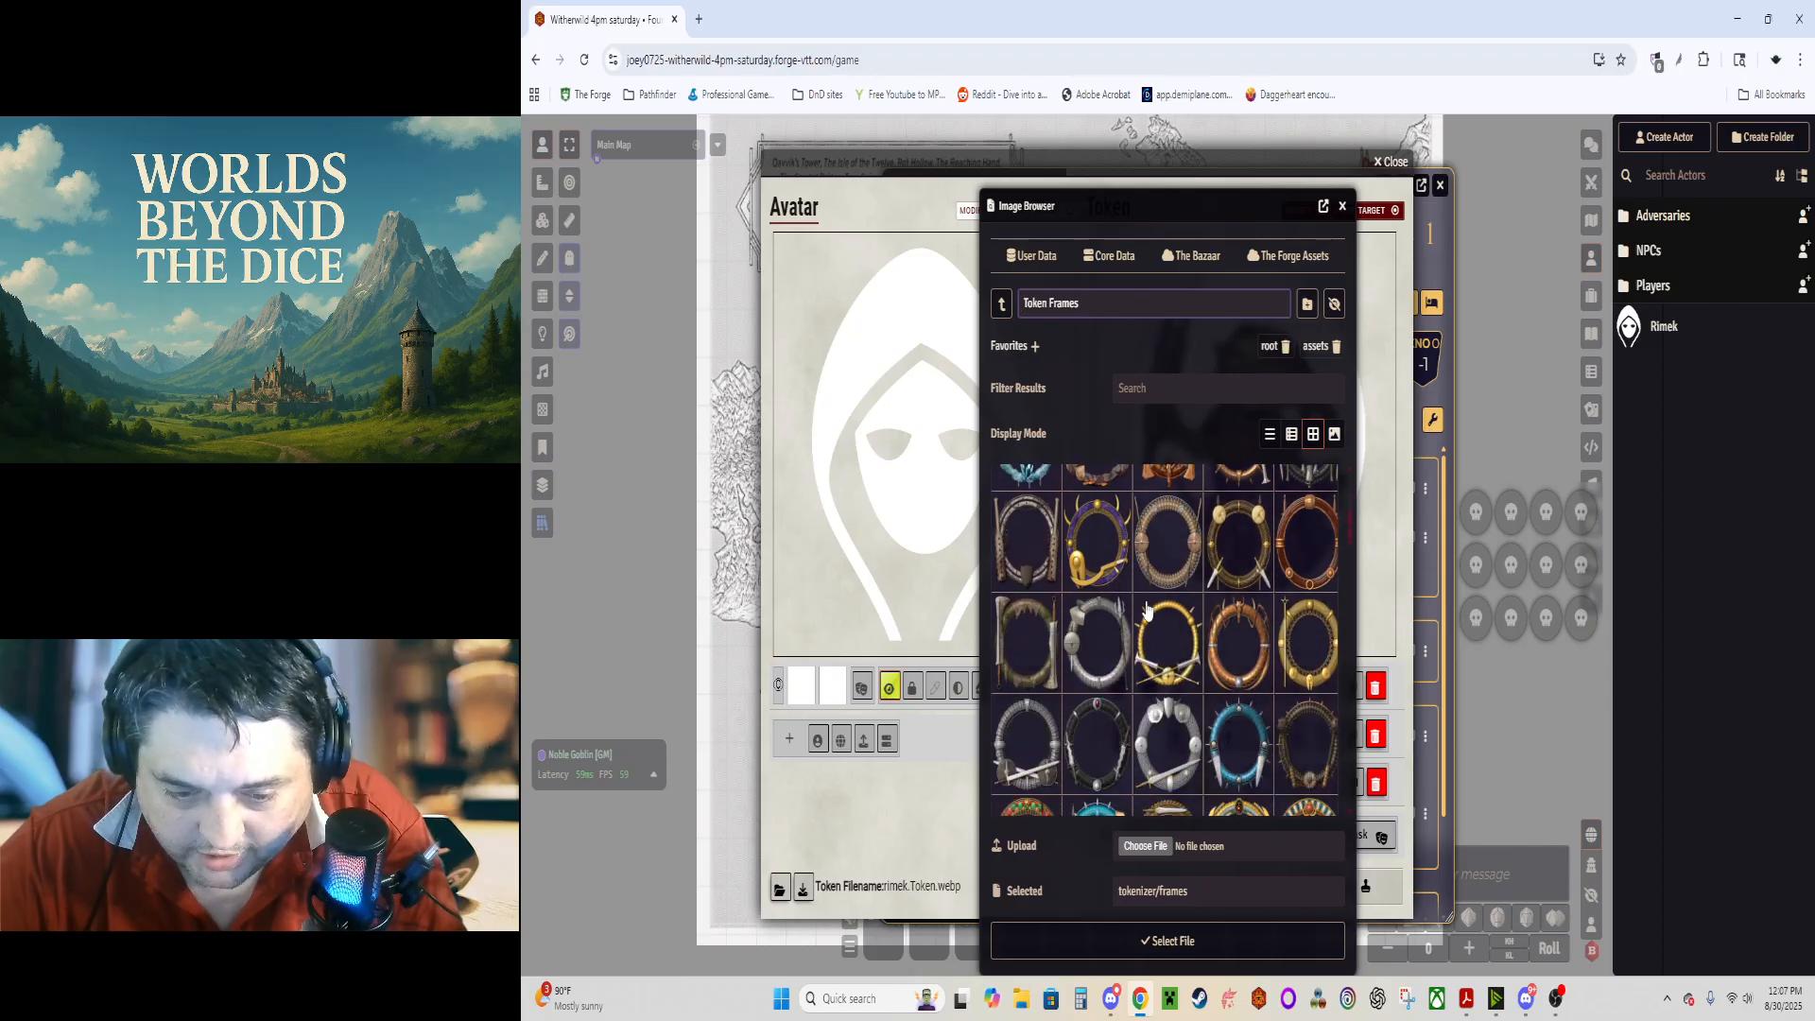
scroll(1147, 609, "down", 1)
left_click(1012, 655)
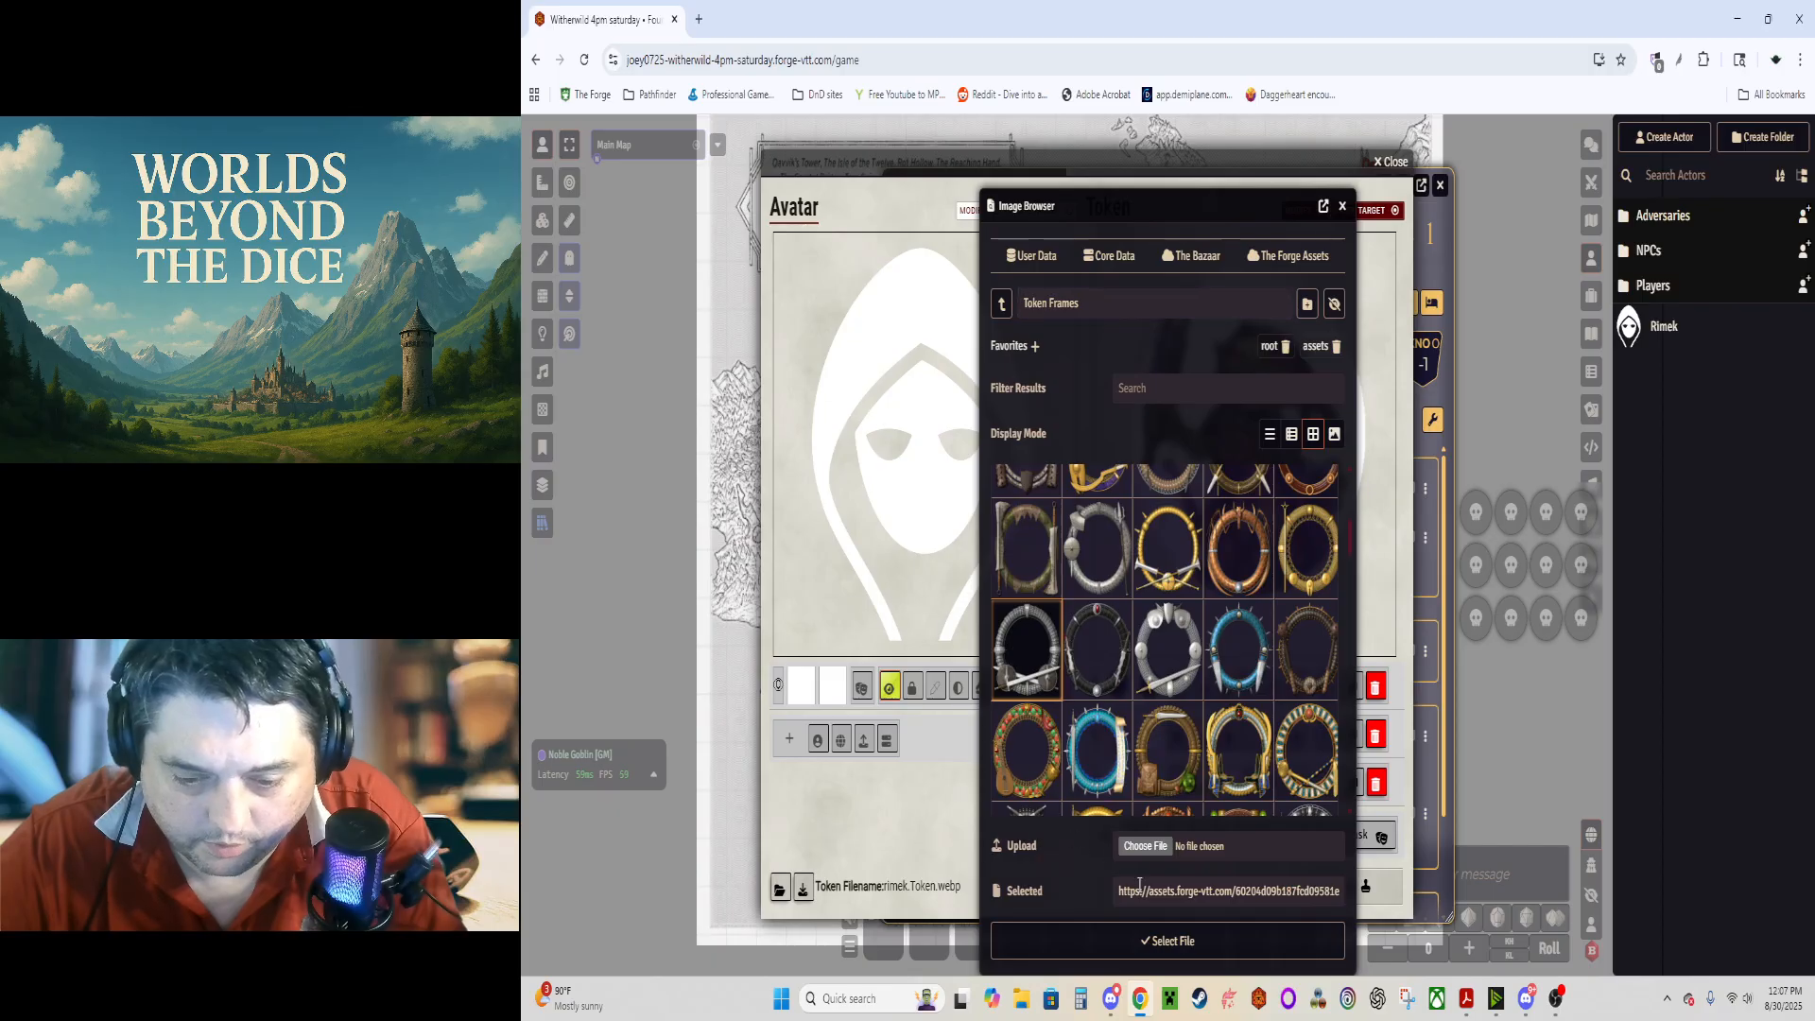
left_click(1144, 941)
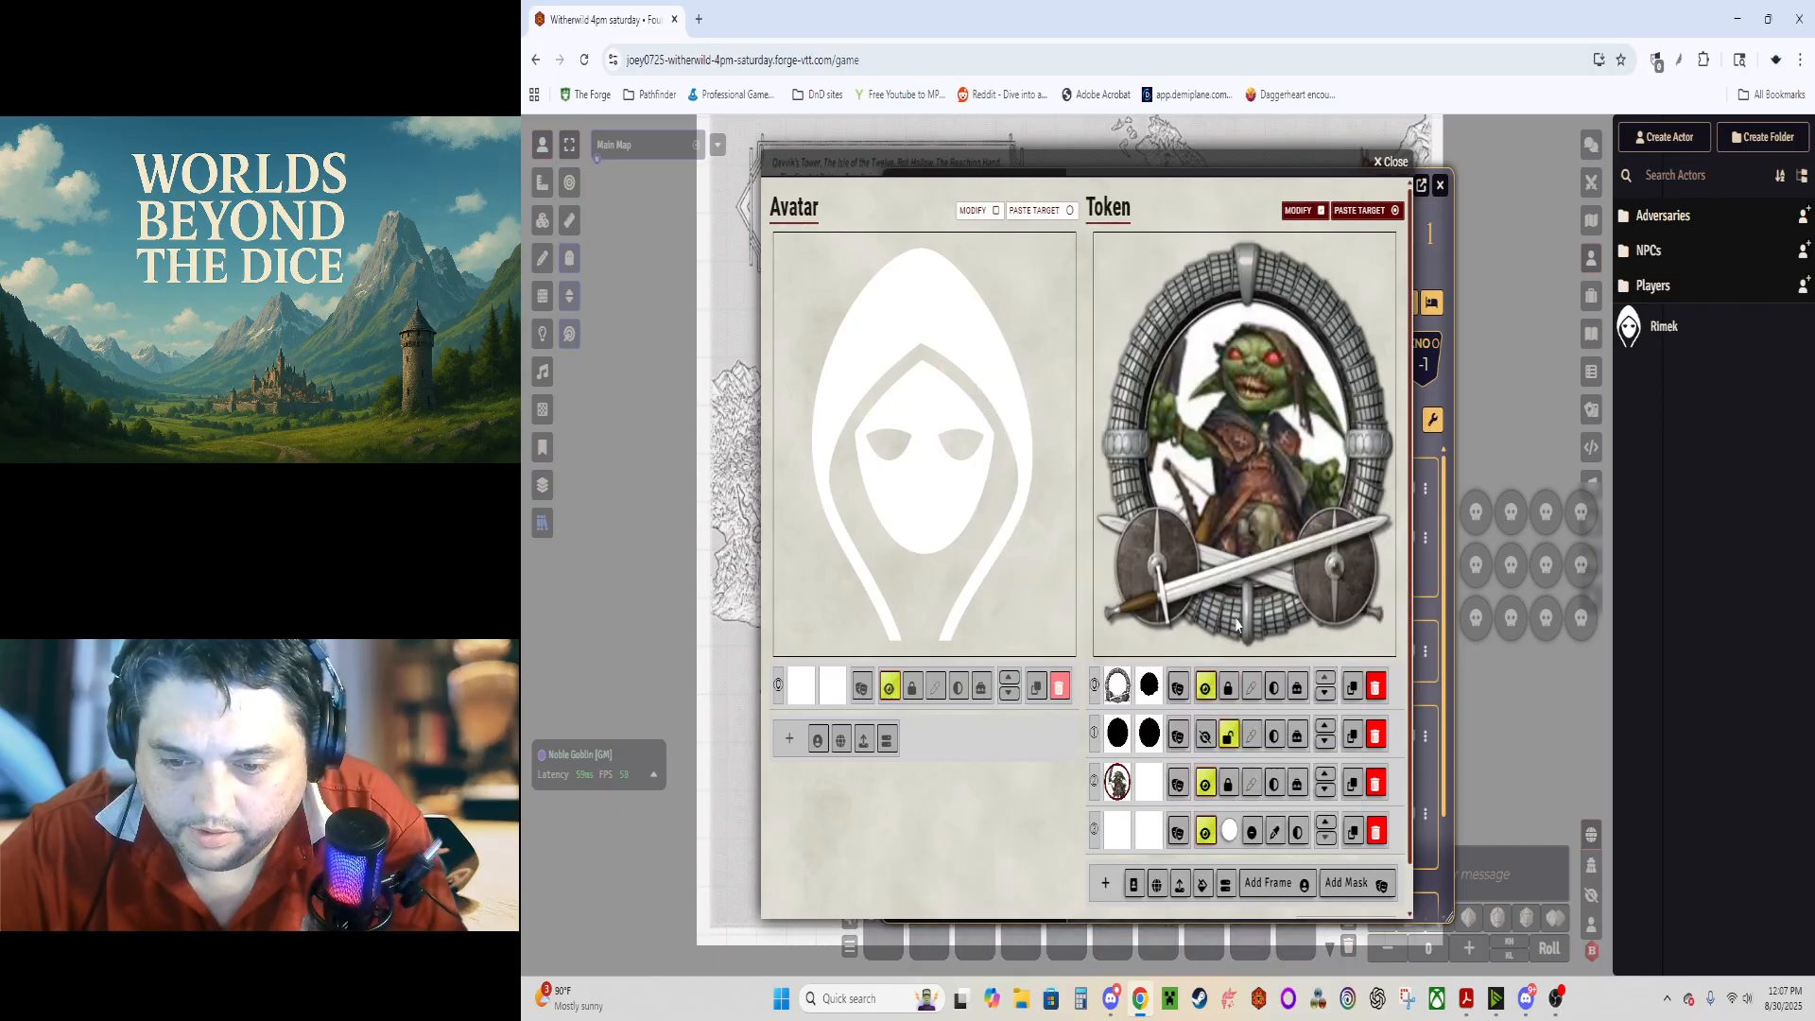
Step: Unlock the stone frame layer, then enlarge the frame slightly and reposition it around the goblin token
left_click(1228, 688)
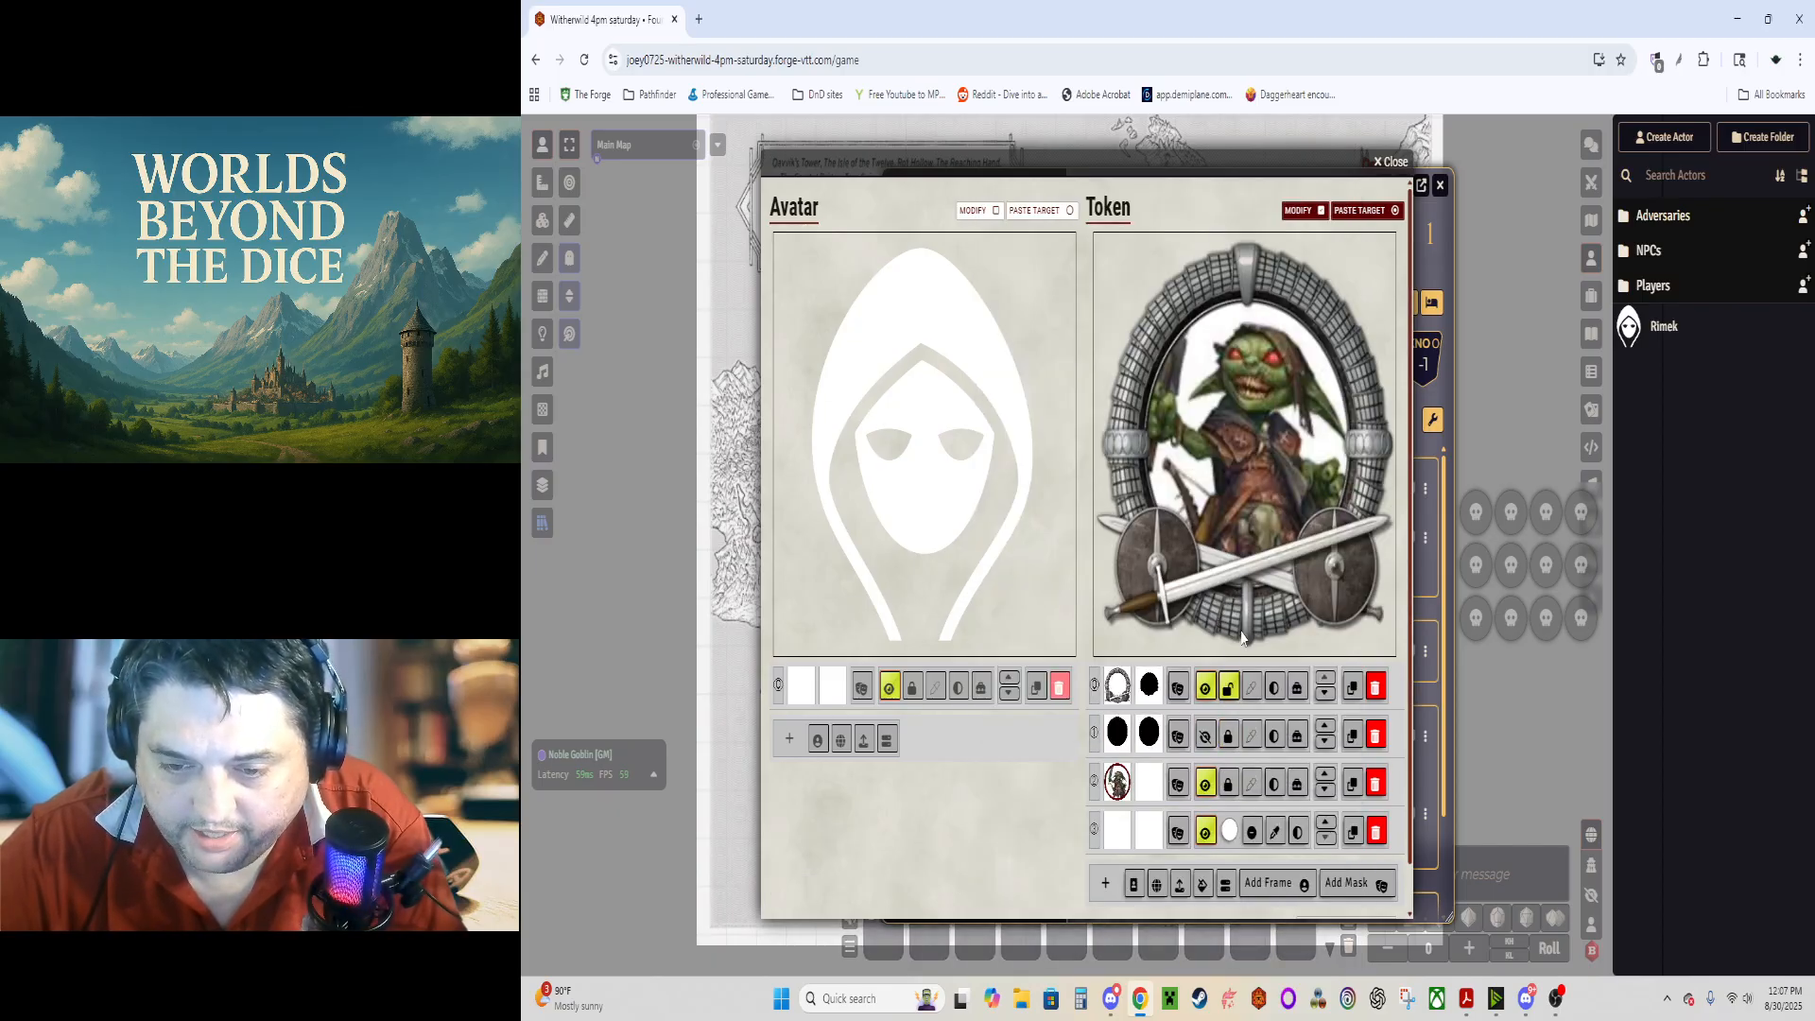
scroll(1241, 633, "up", 3)
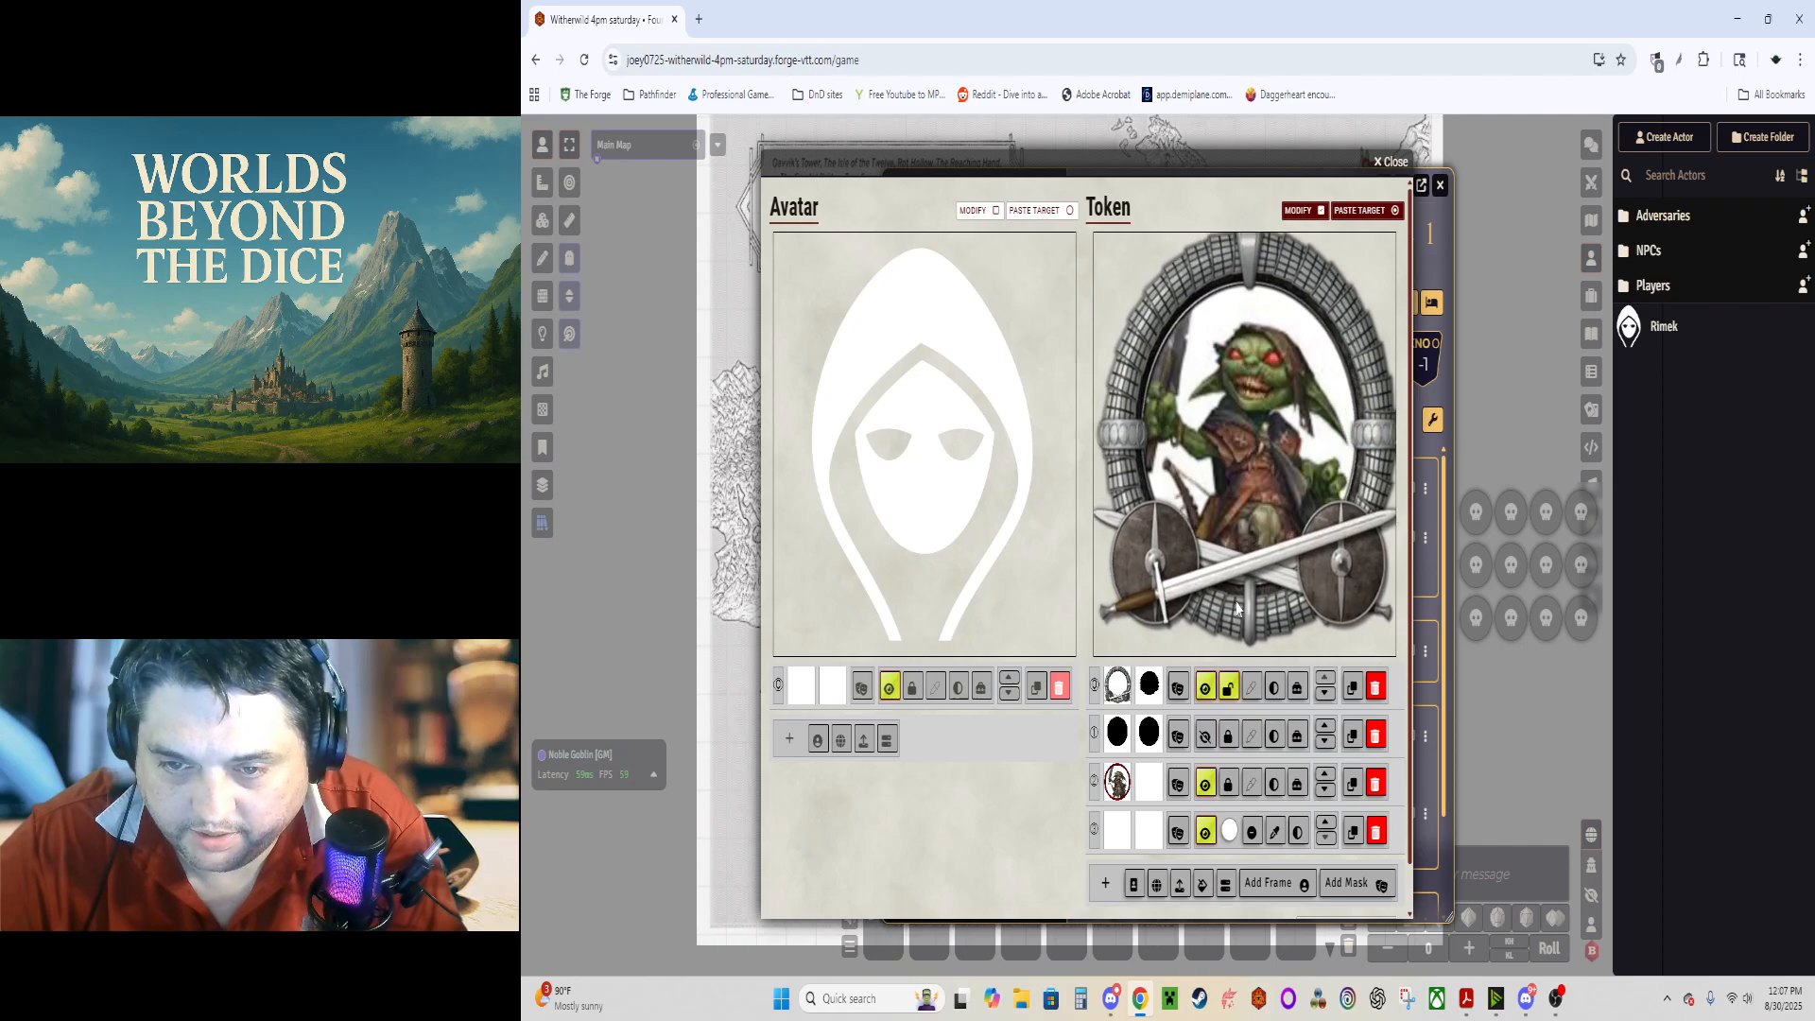
left_click_drag(1236, 603, 1226, 598)
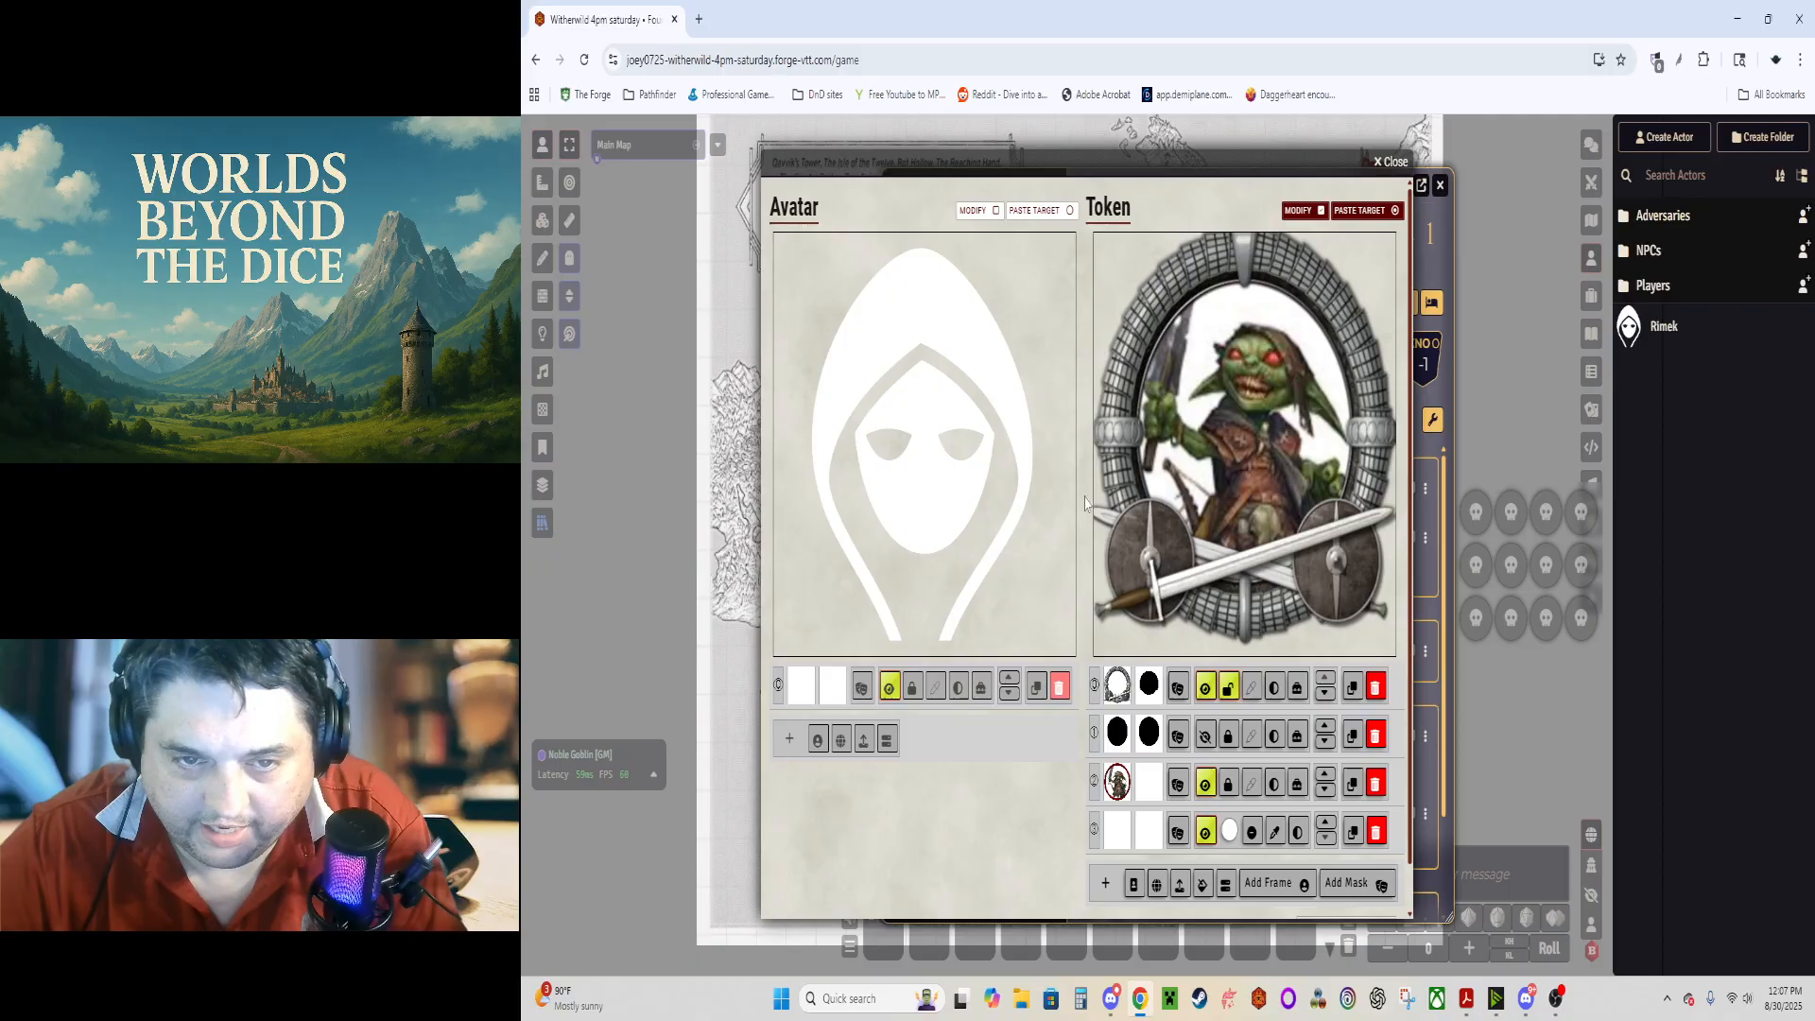
Step: Filter the root assets by "gob", add the red-ringed goblin with the raised blade as the avatar image, and apply the avatar and token
left_click(995, 212)
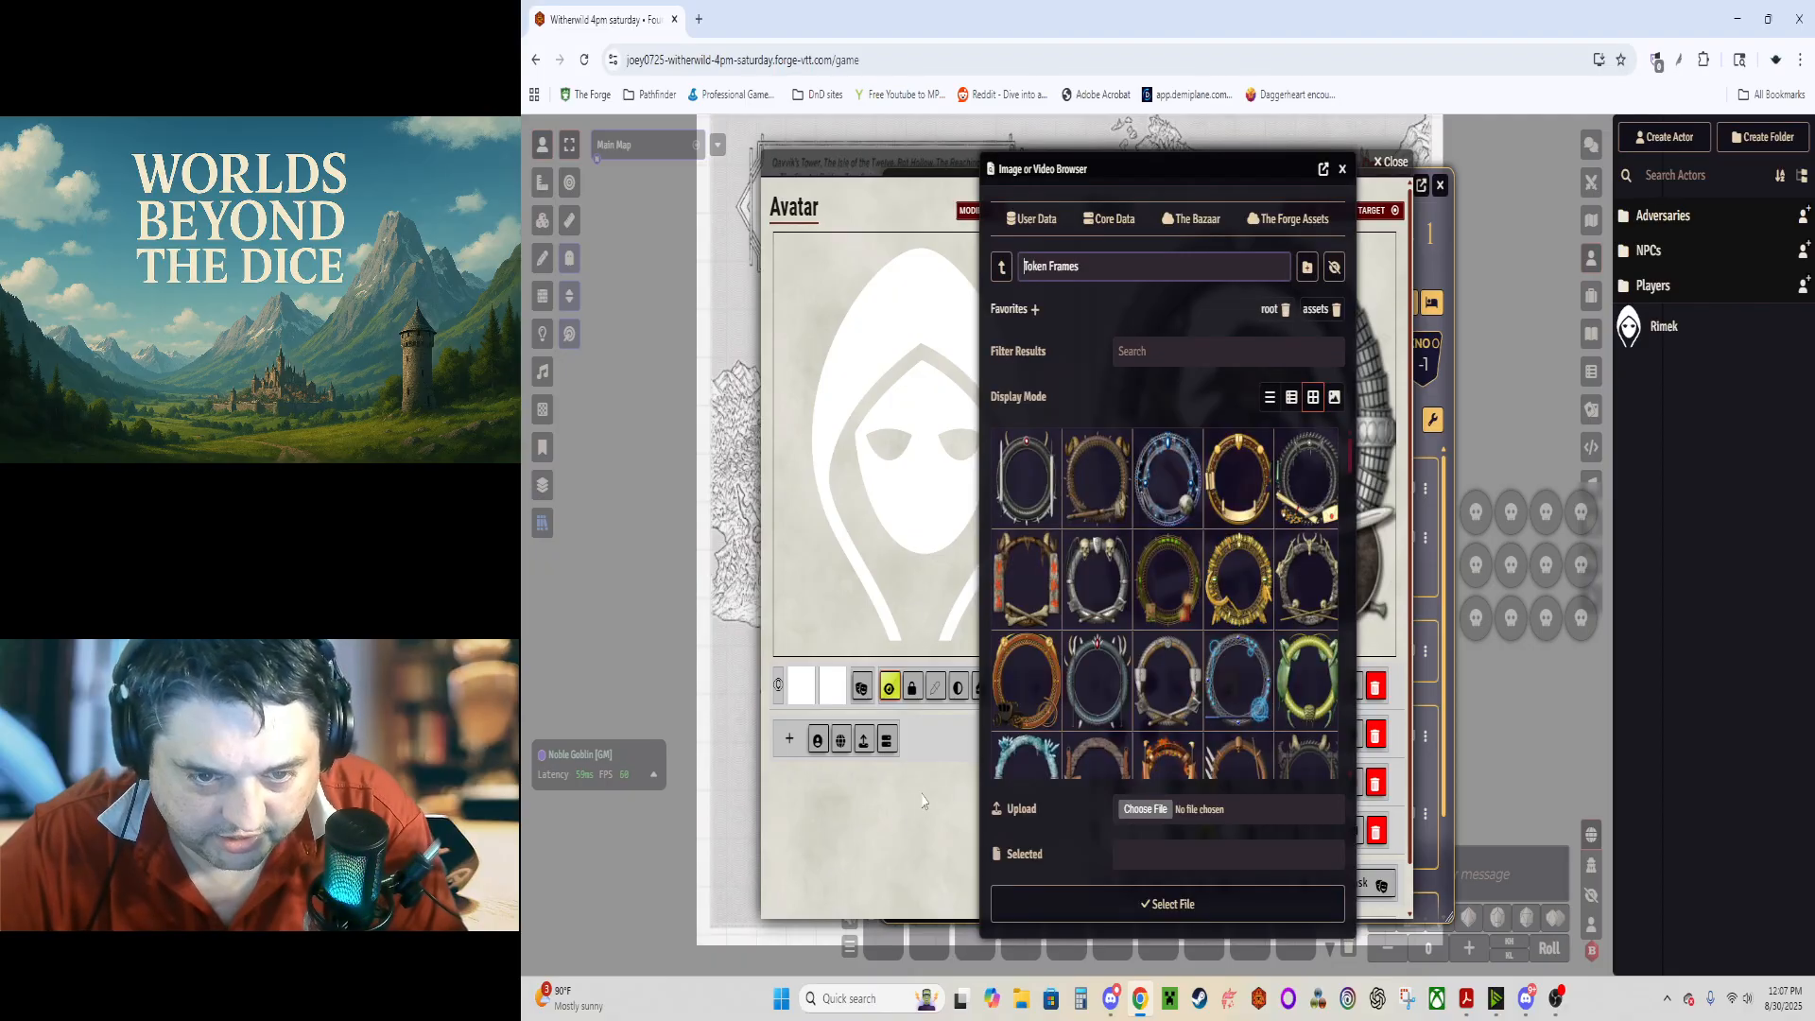
left_click(1002, 268)
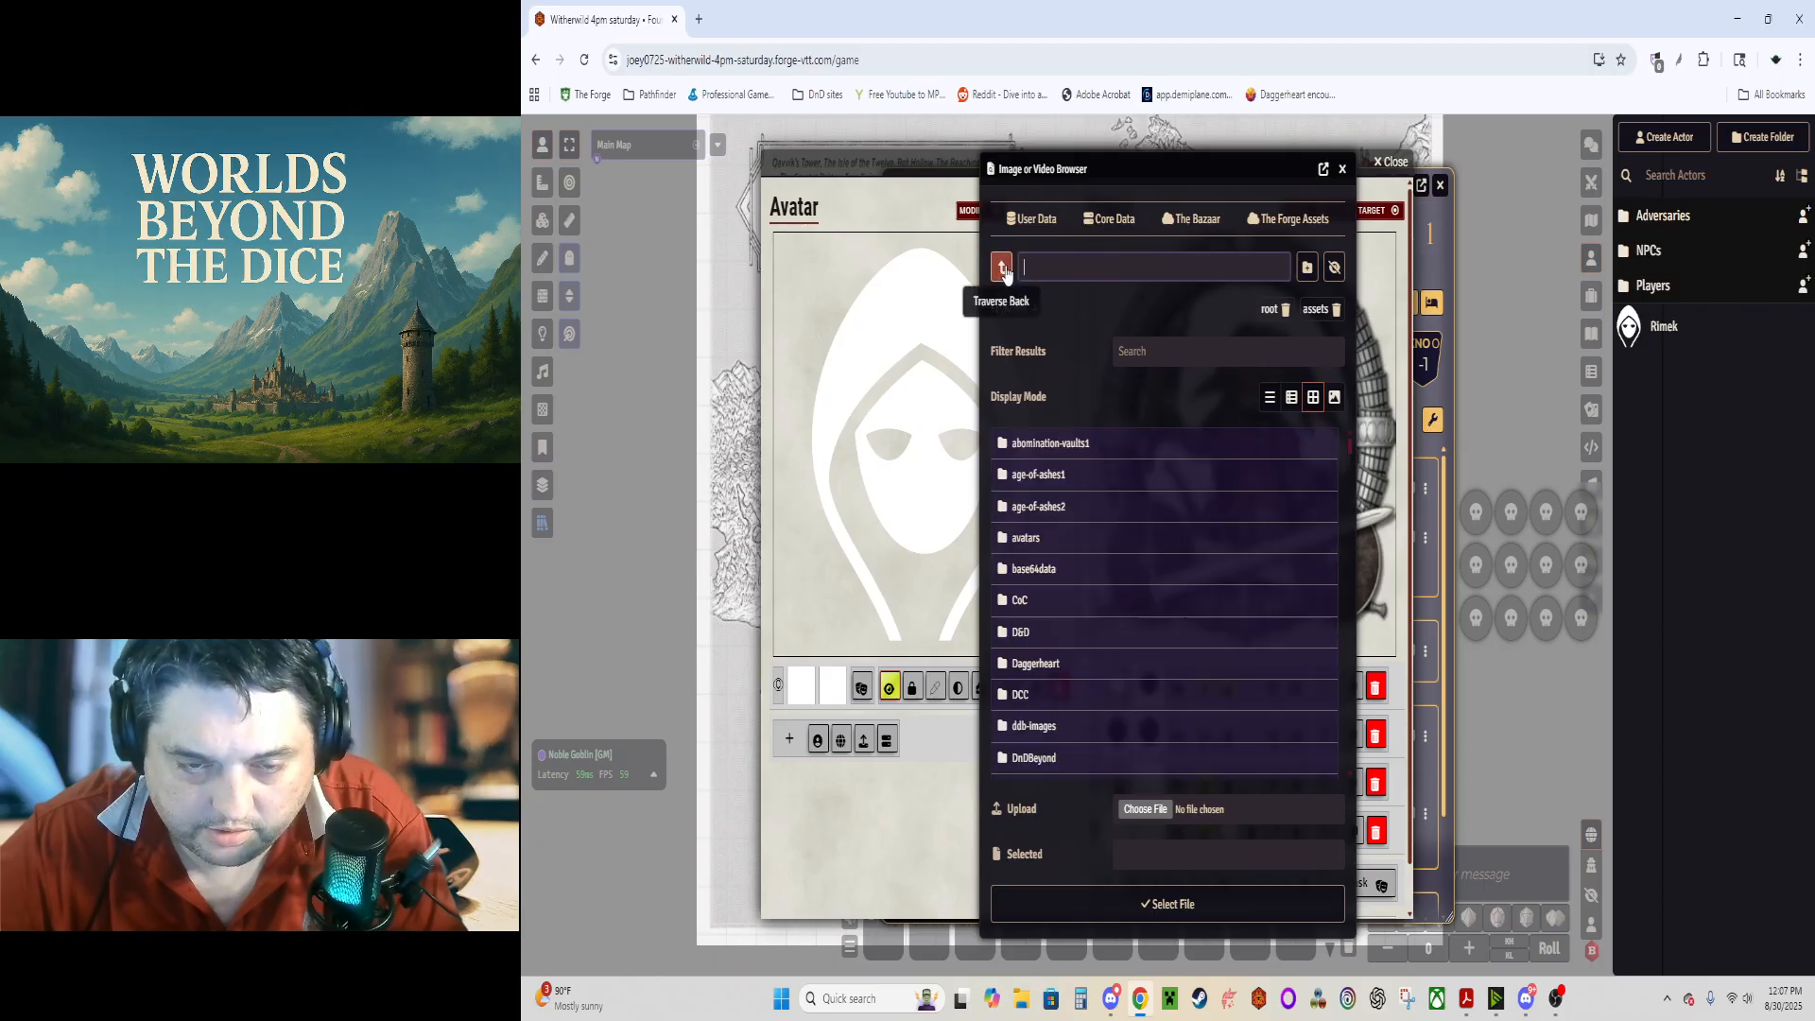
left_click(1175, 350)
type("gob")
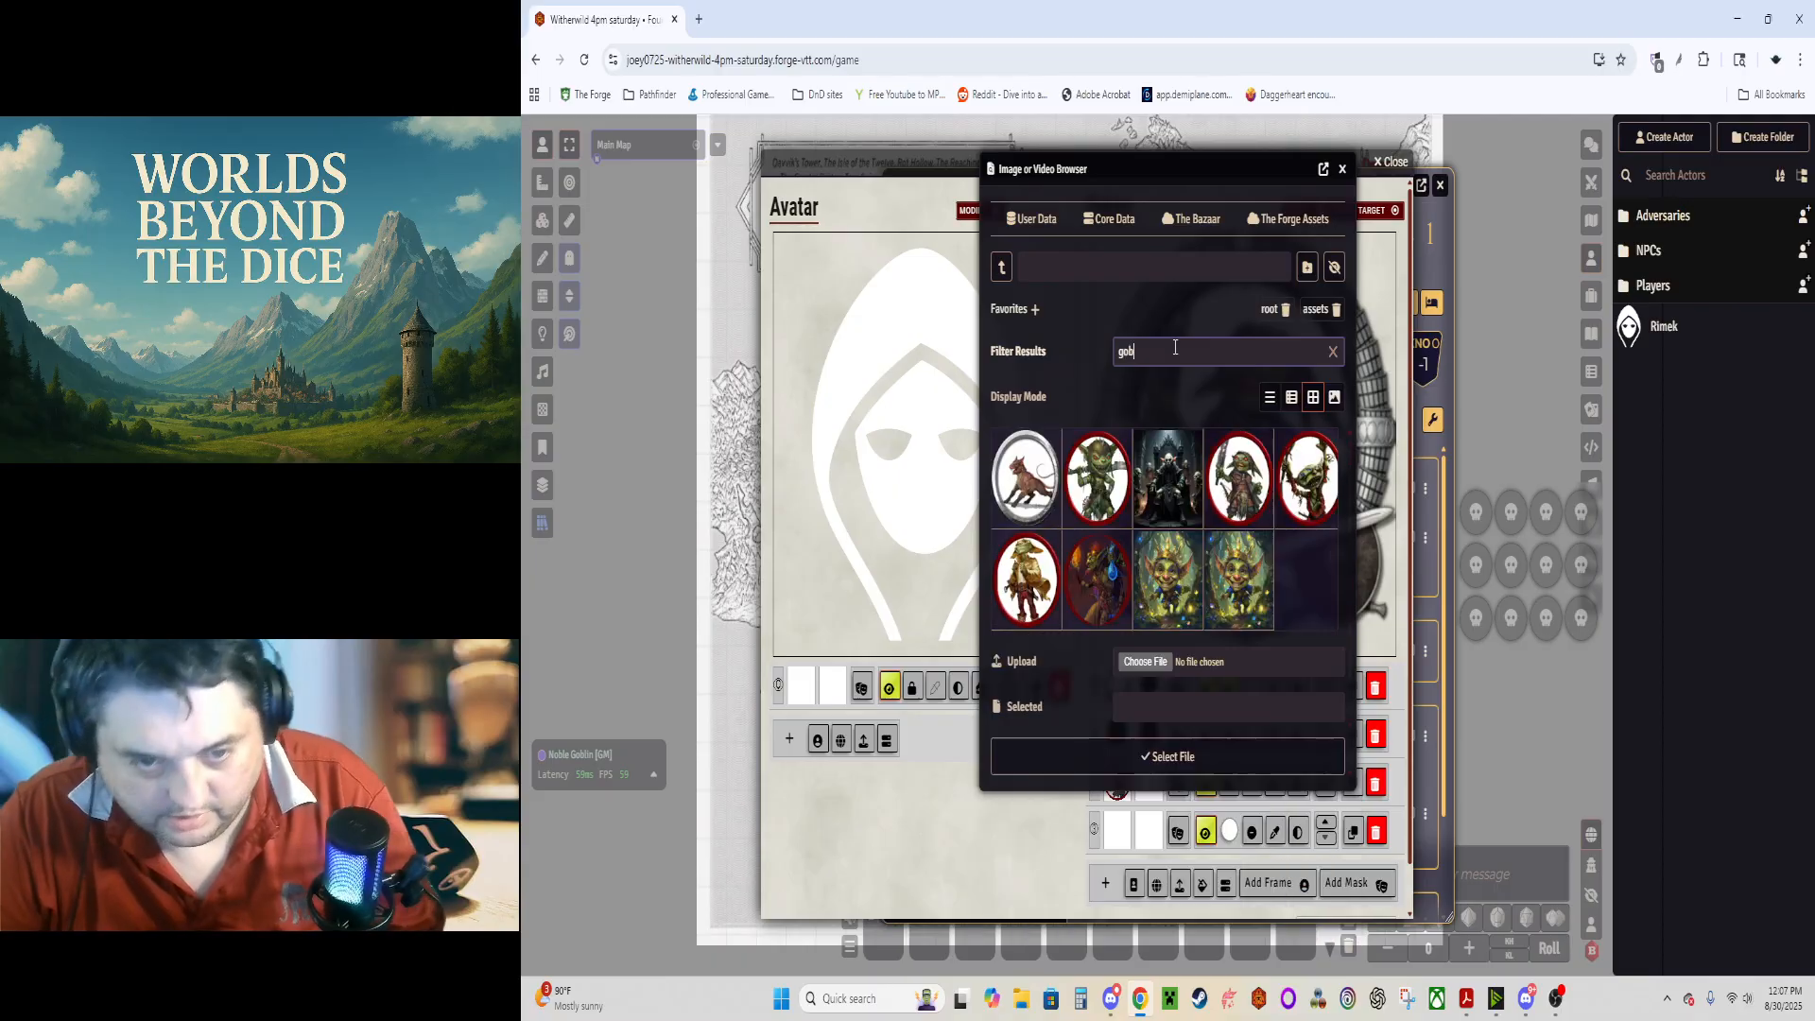
left_click(1217, 504)
left_click(1159, 755)
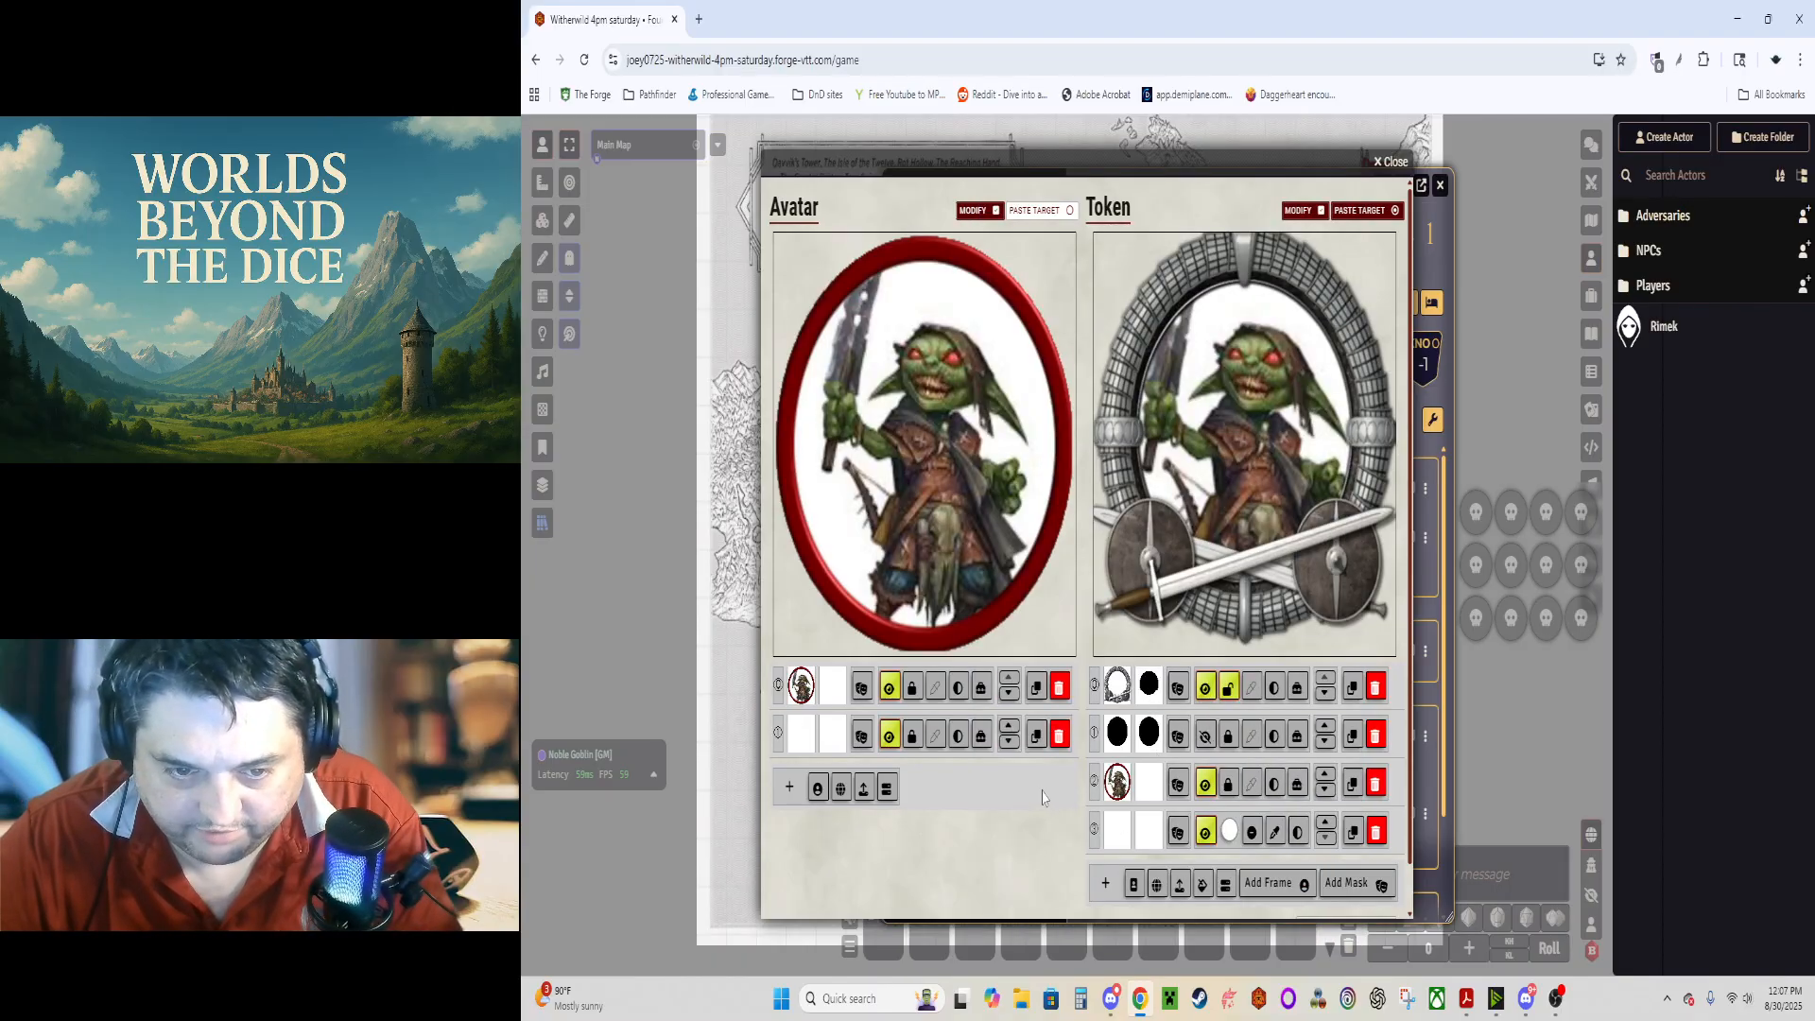
left_click(1167, 902)
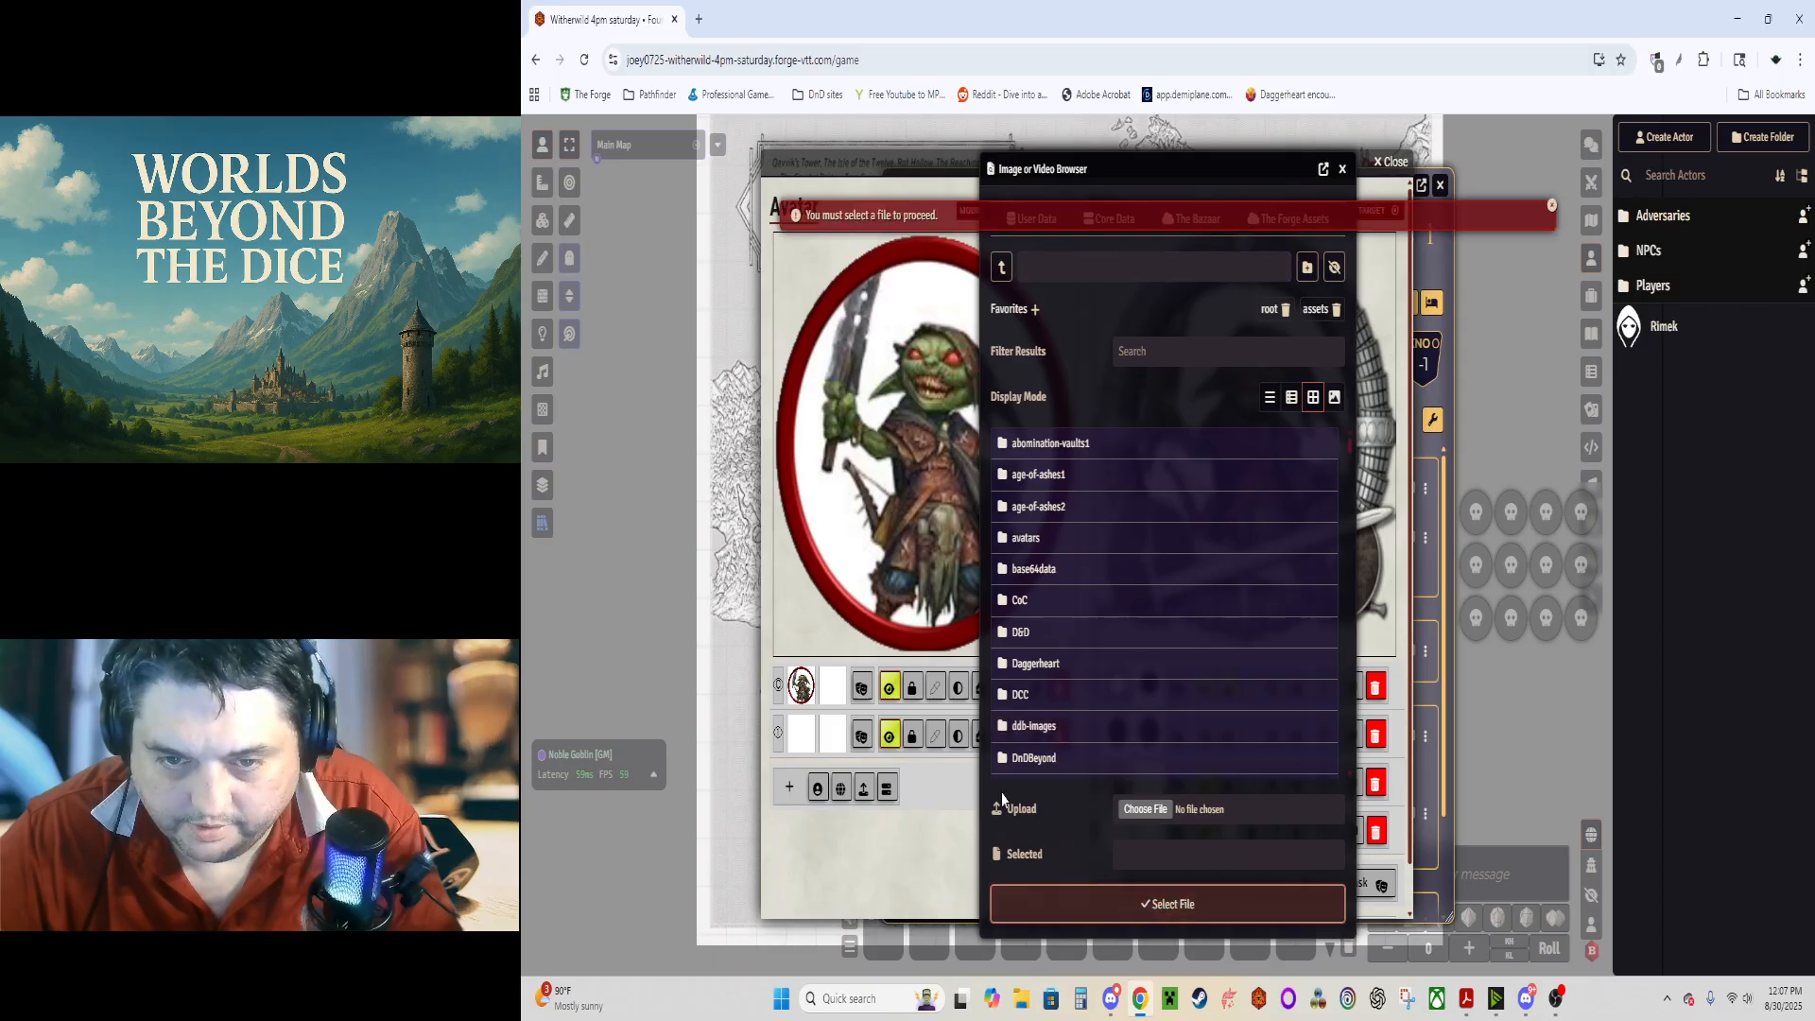
left_click(1343, 169)
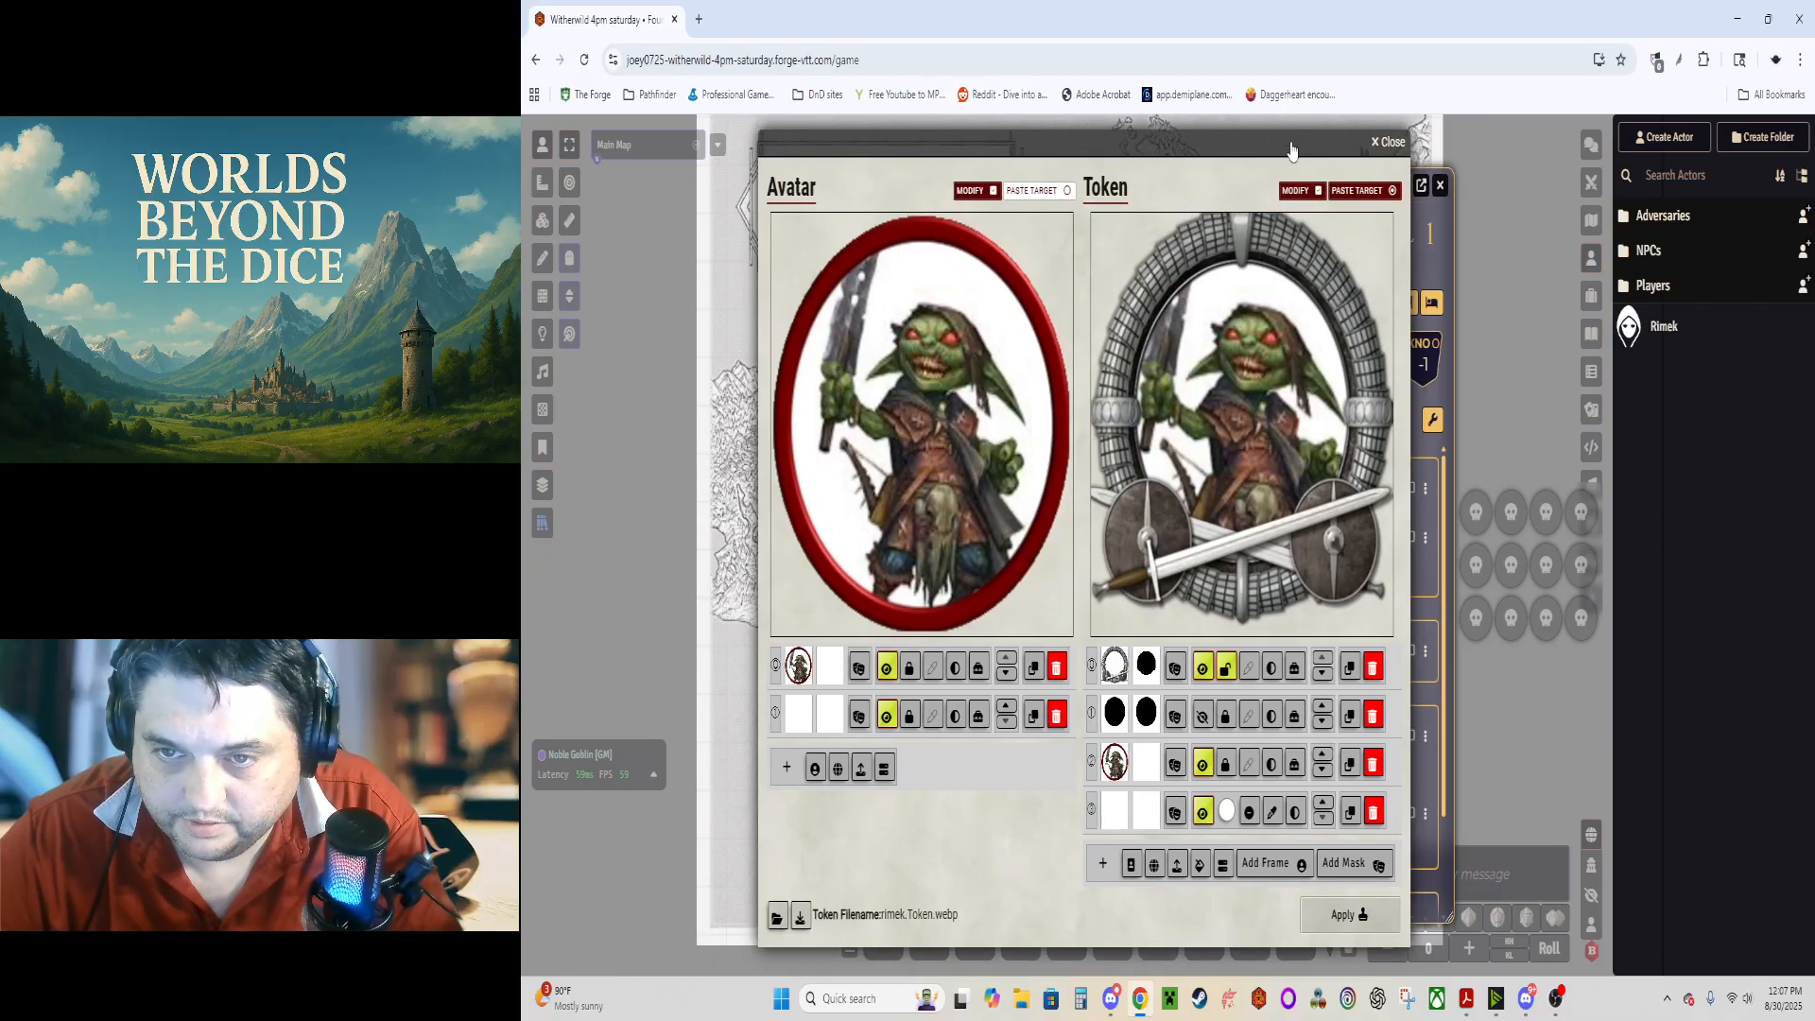
left_click(1347, 914)
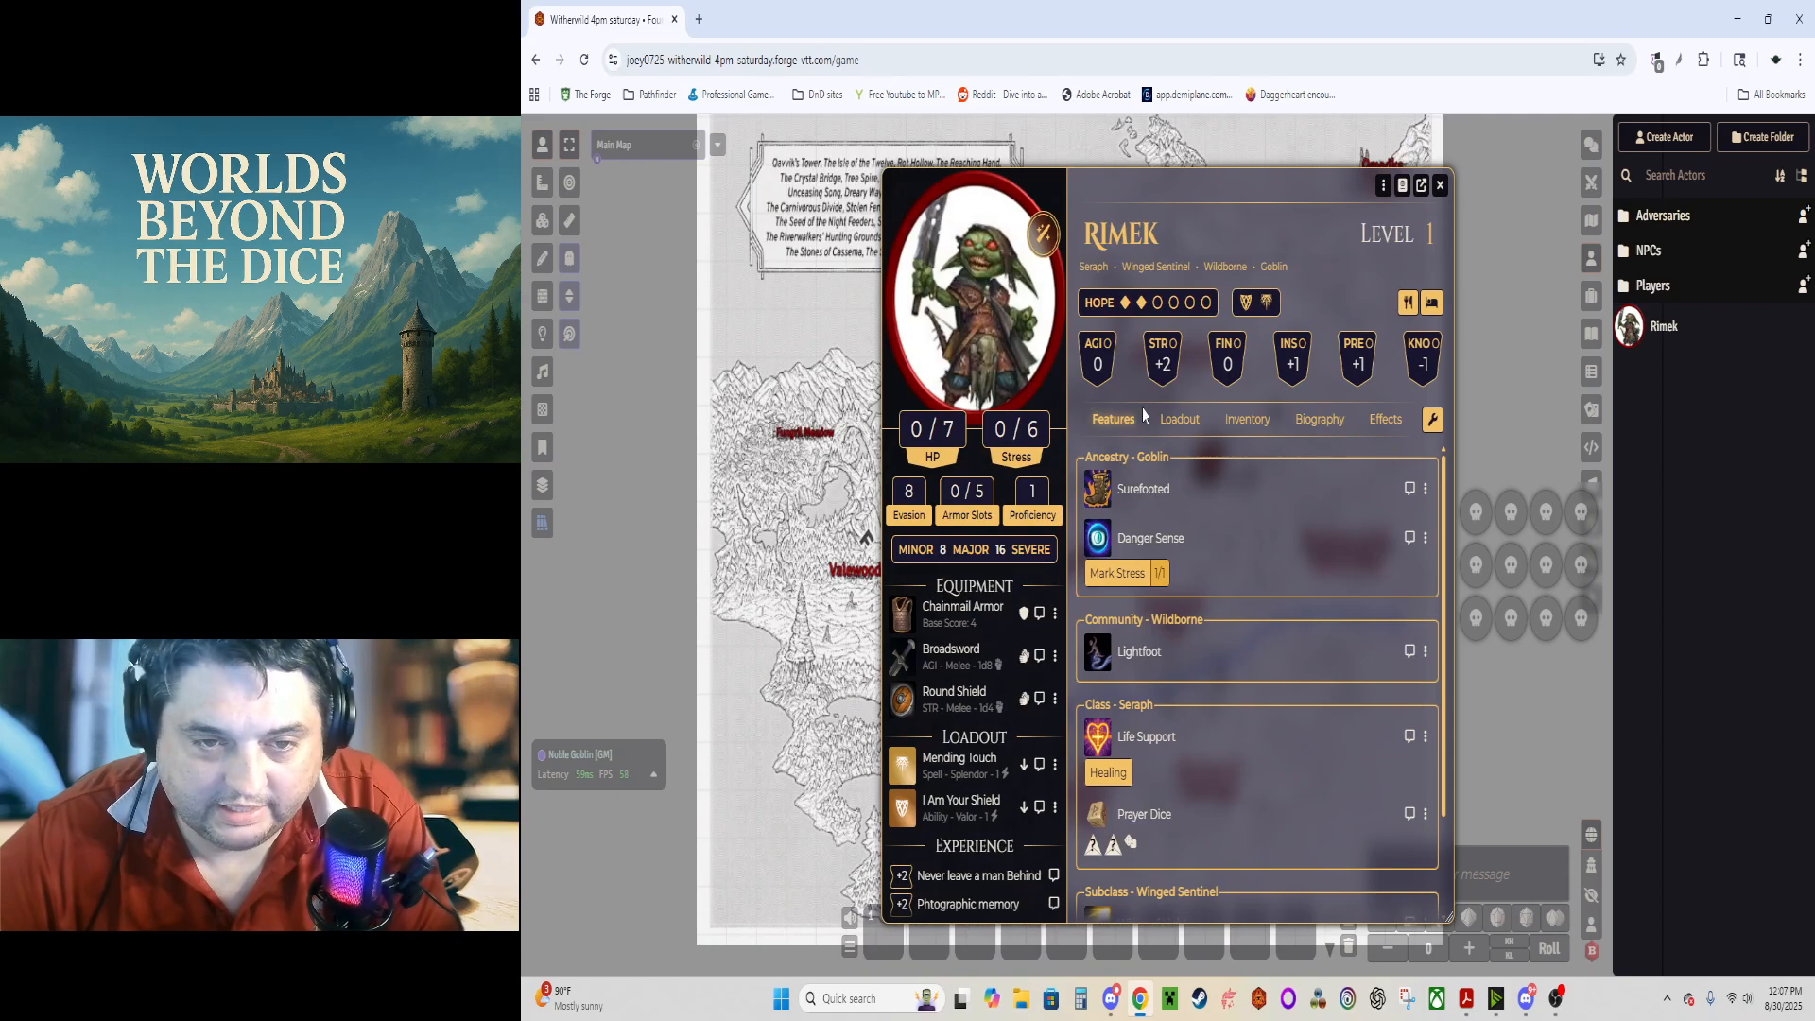
Step: Close the character sheet, preview Rimek's framed token up close on the main map, and delete it from the scene
left_click(1440, 186)
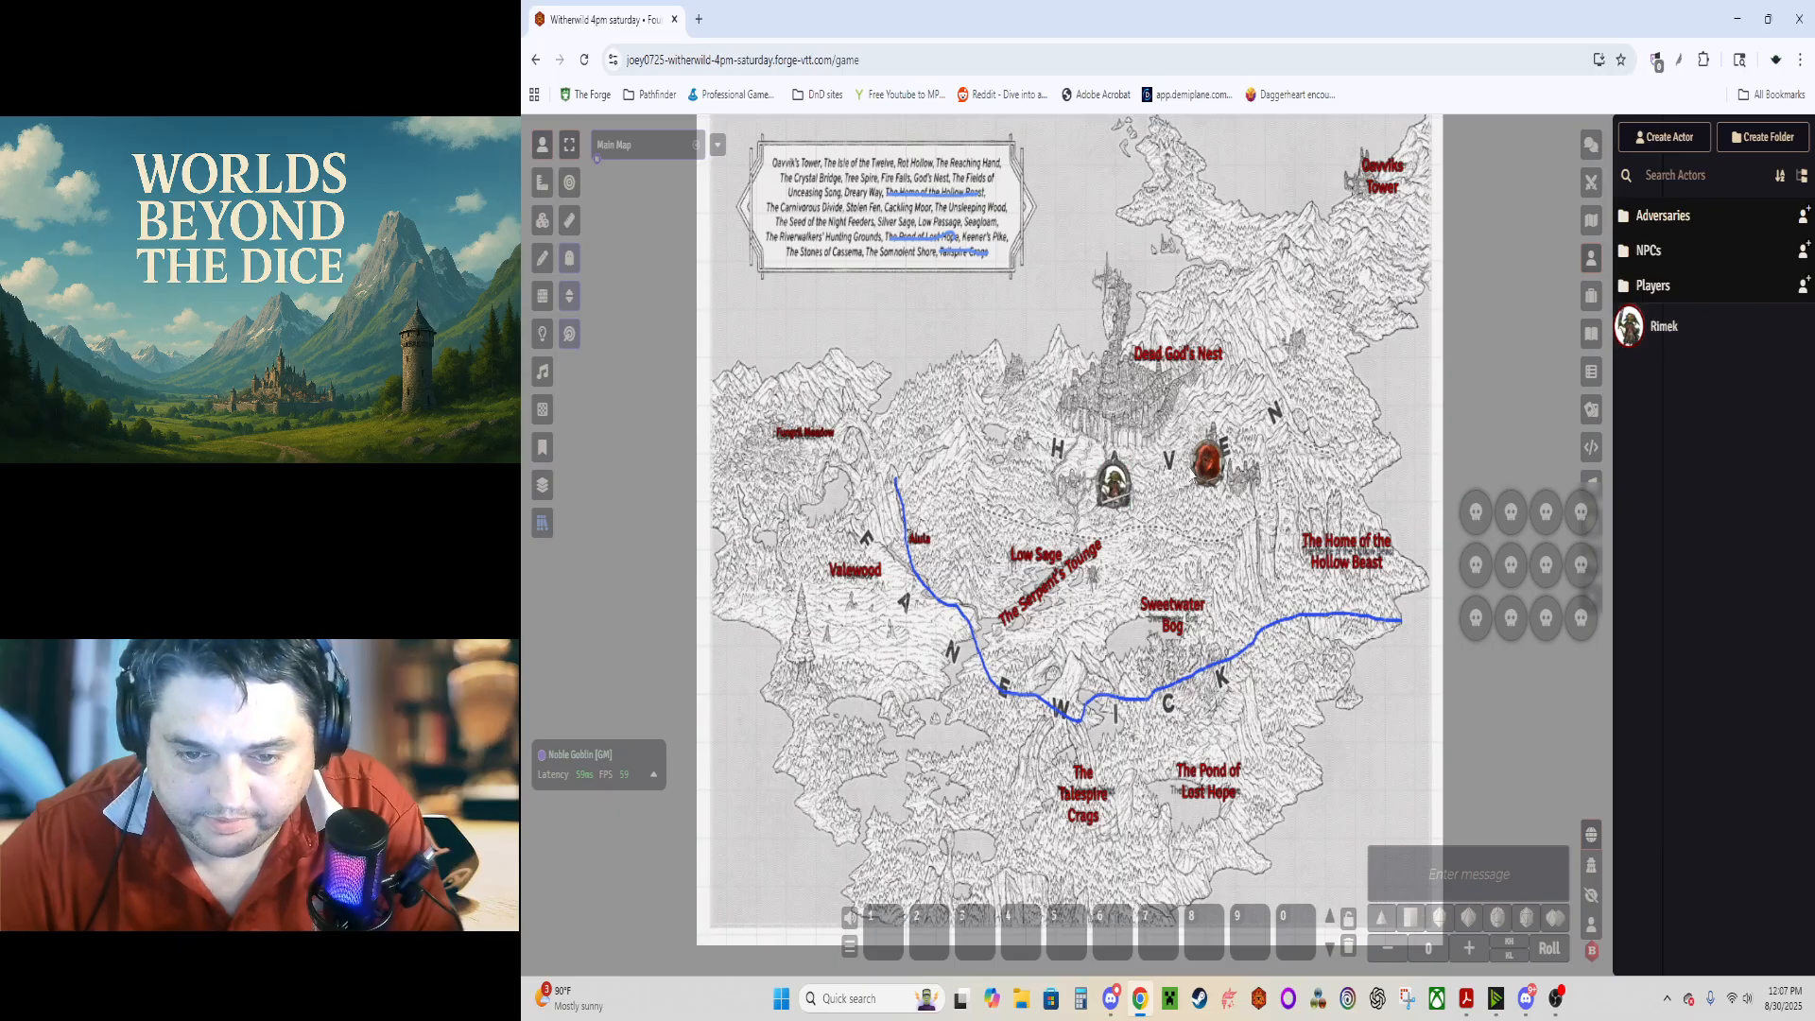
scroll(1192, 510, "up", 5)
scroll(1191, 476, "up", 4)
left_click_drag(1172, 435, 1337, 653)
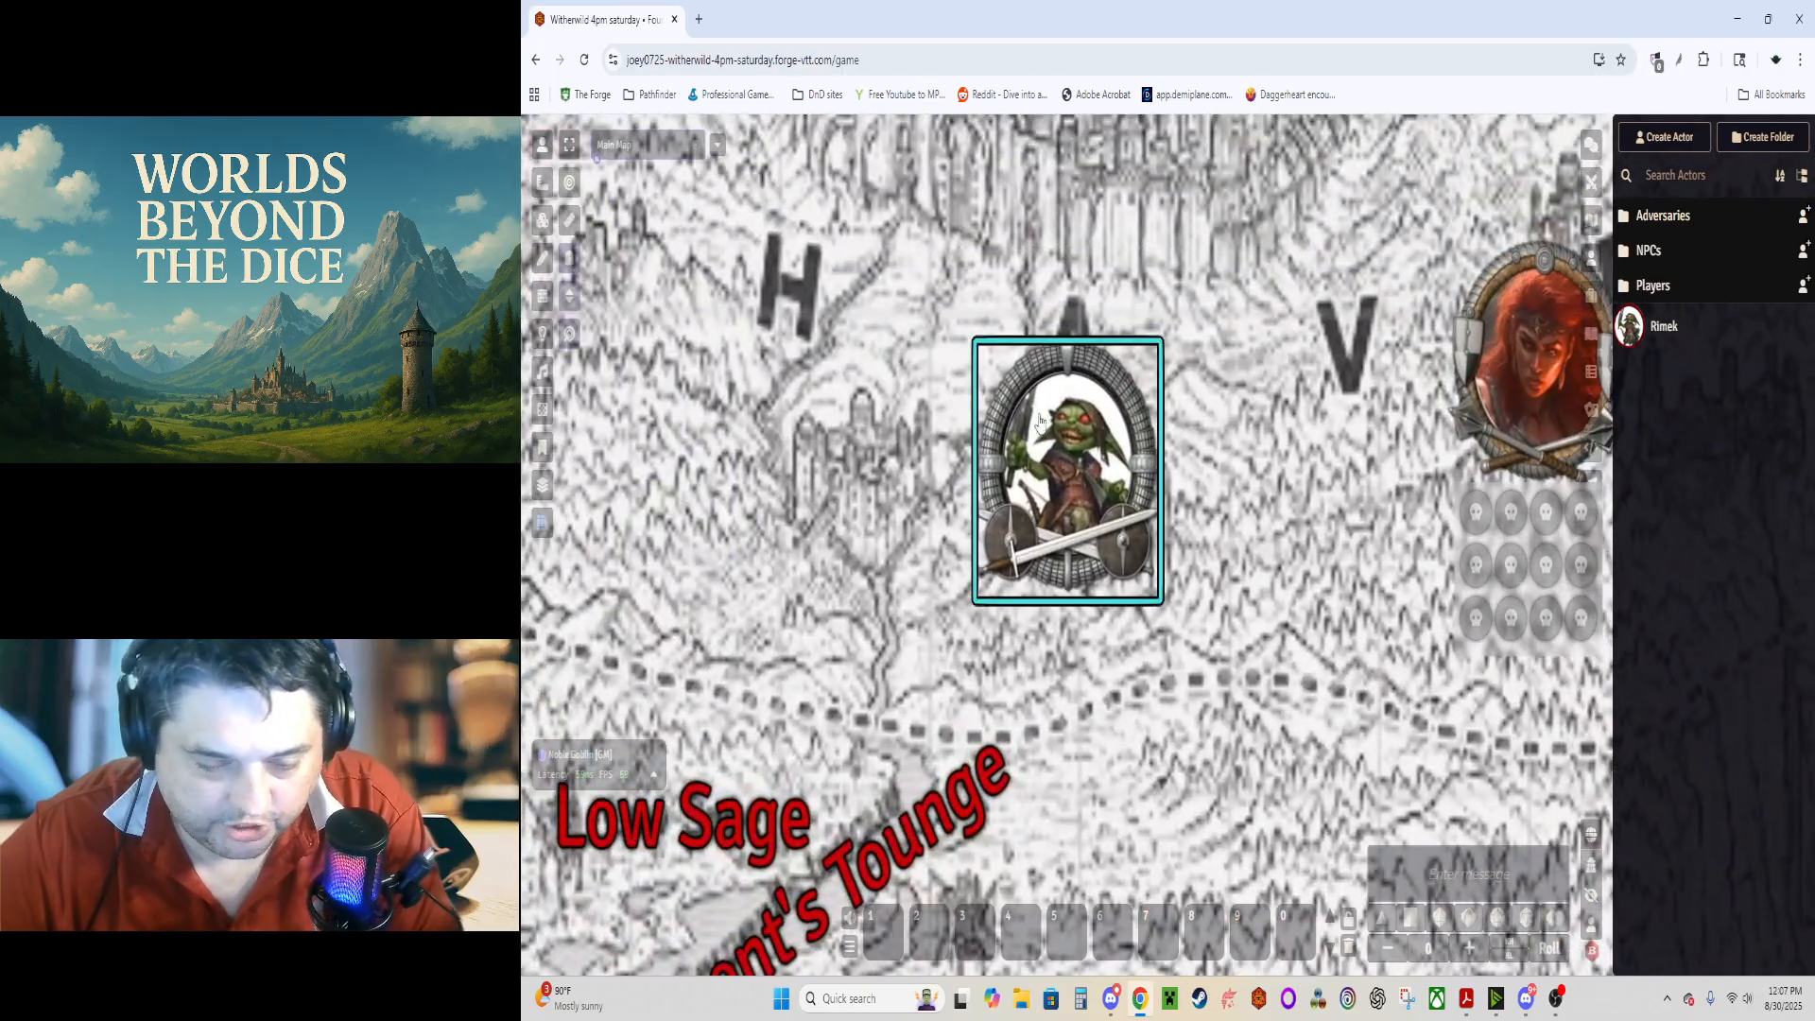
left_click(1062, 445)
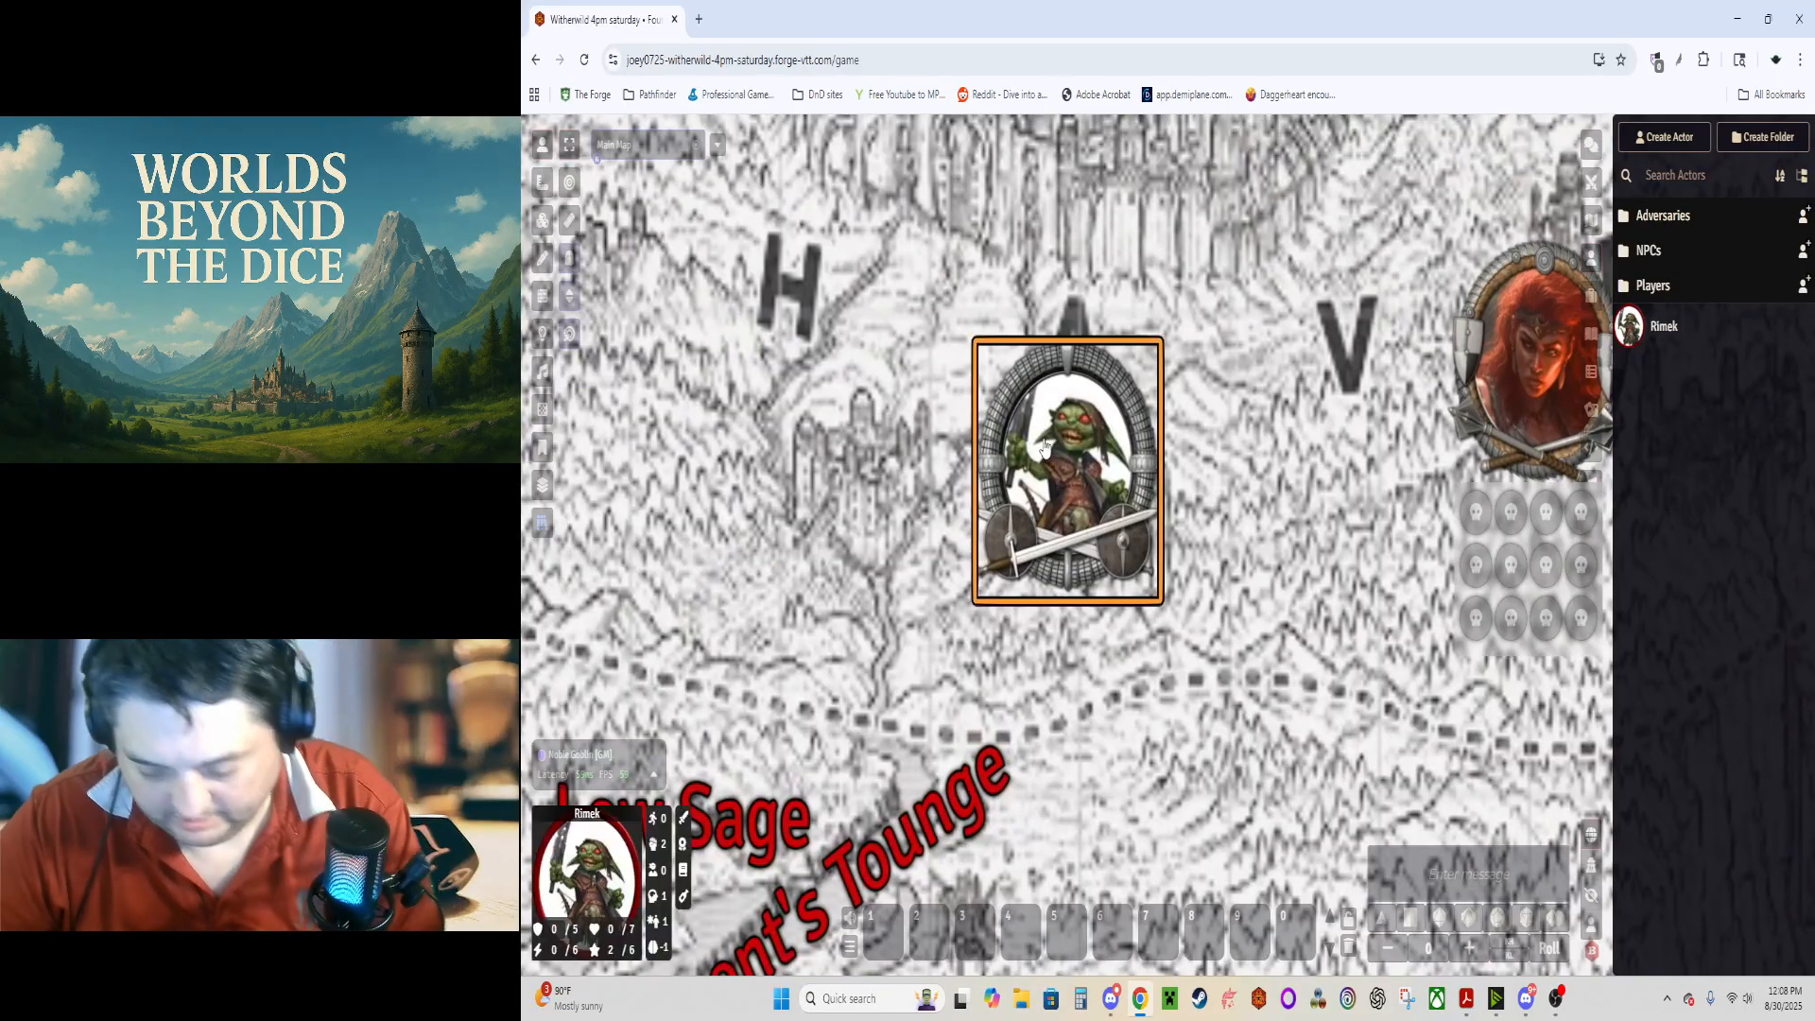
key("Delete")
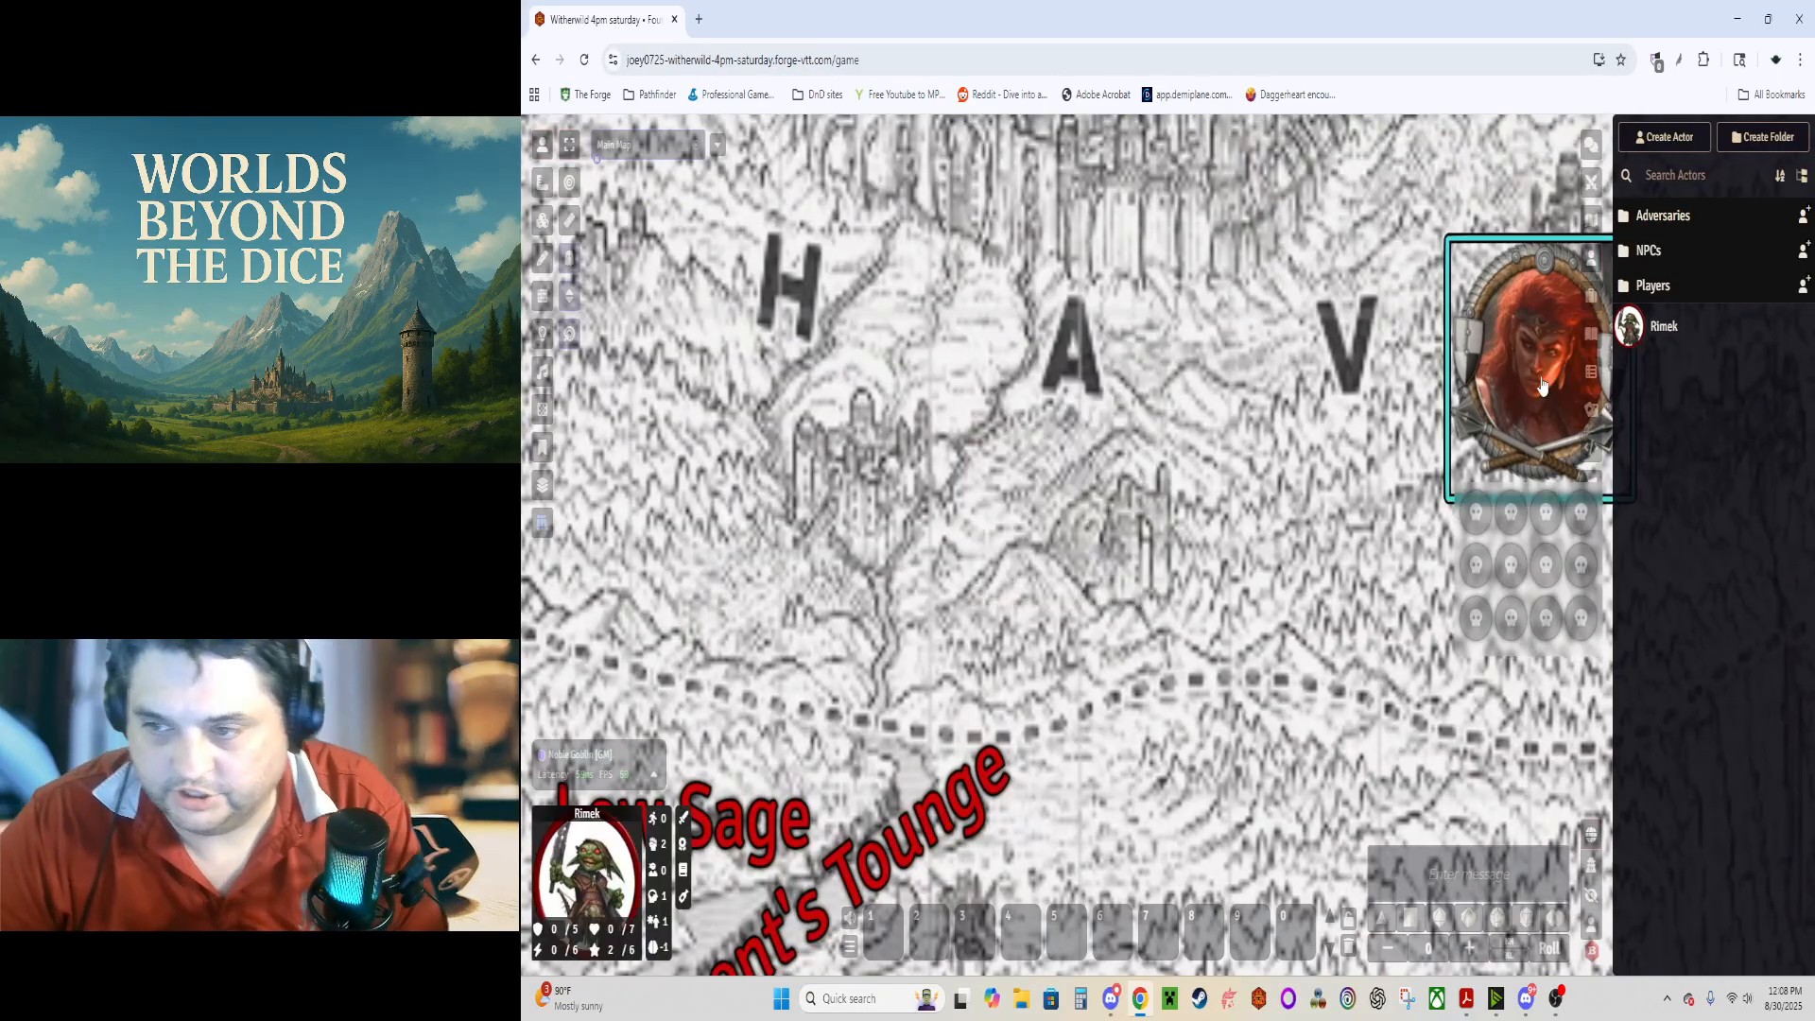
Step: Reopen Rimek's character sheet and set both the marked armor slots and the marked HP to 1
double_click(1664, 327)
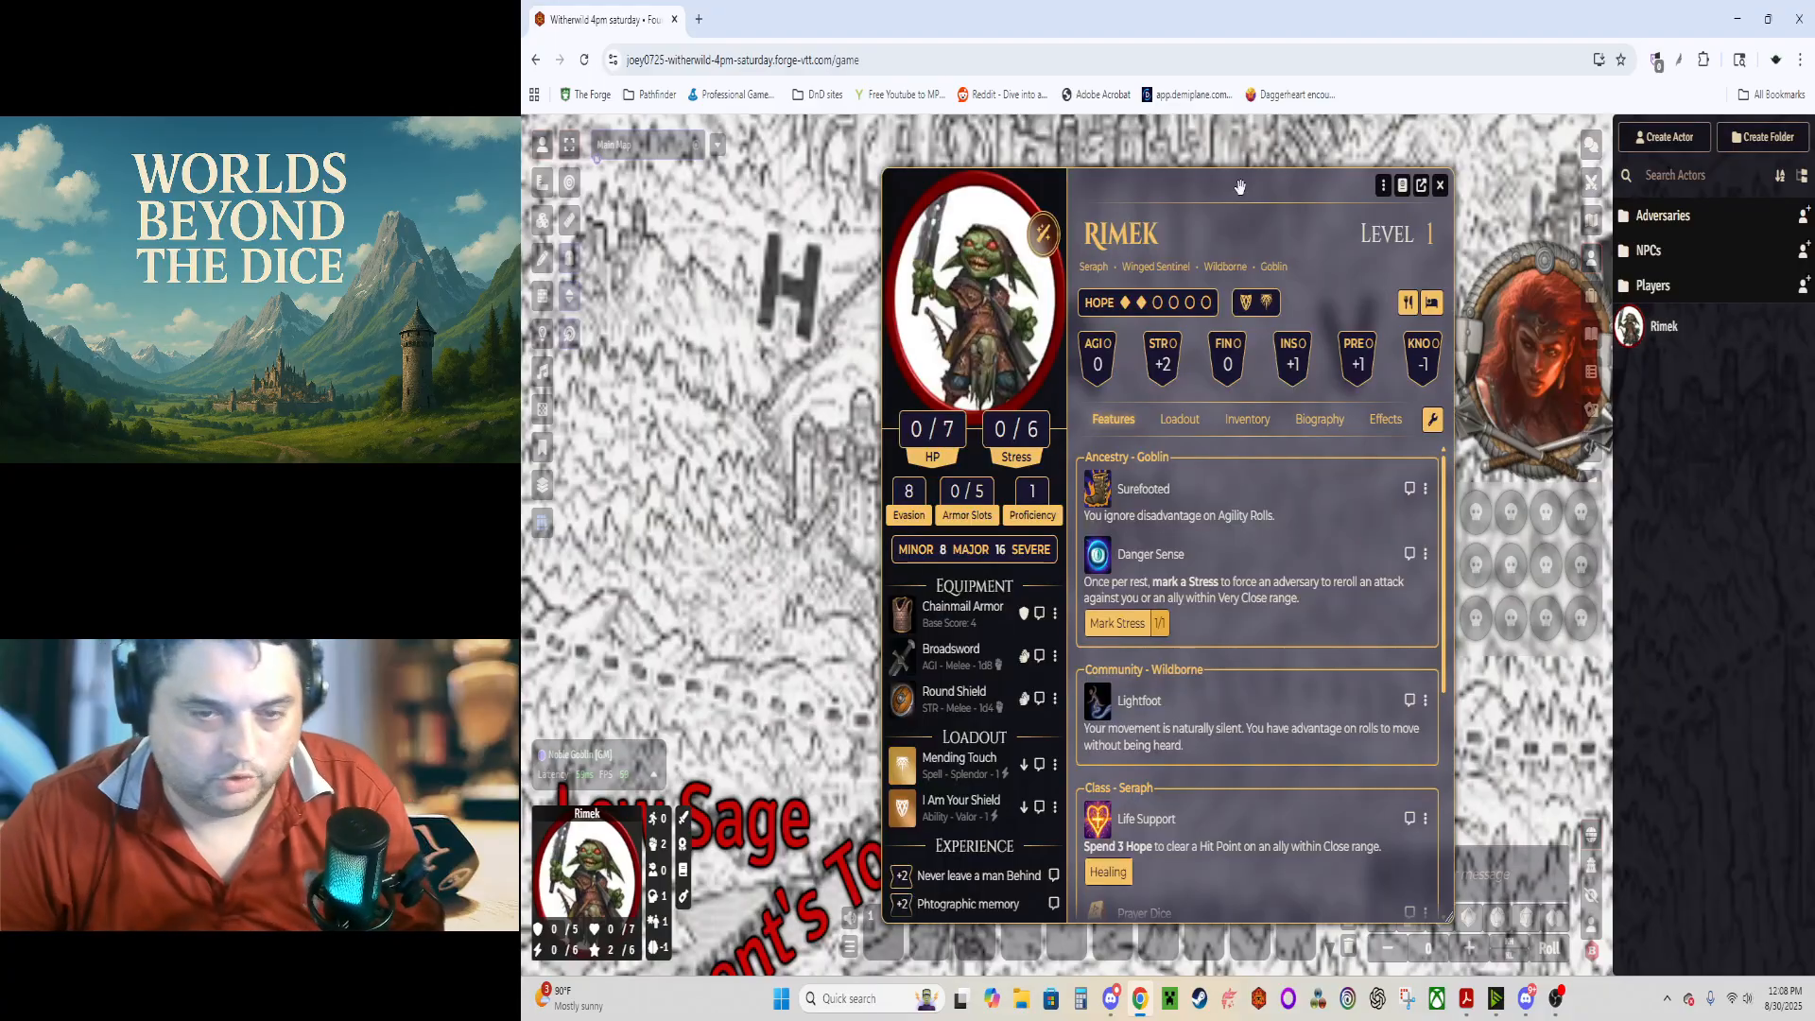
left_click_drag(1239, 207, 1176, 186)
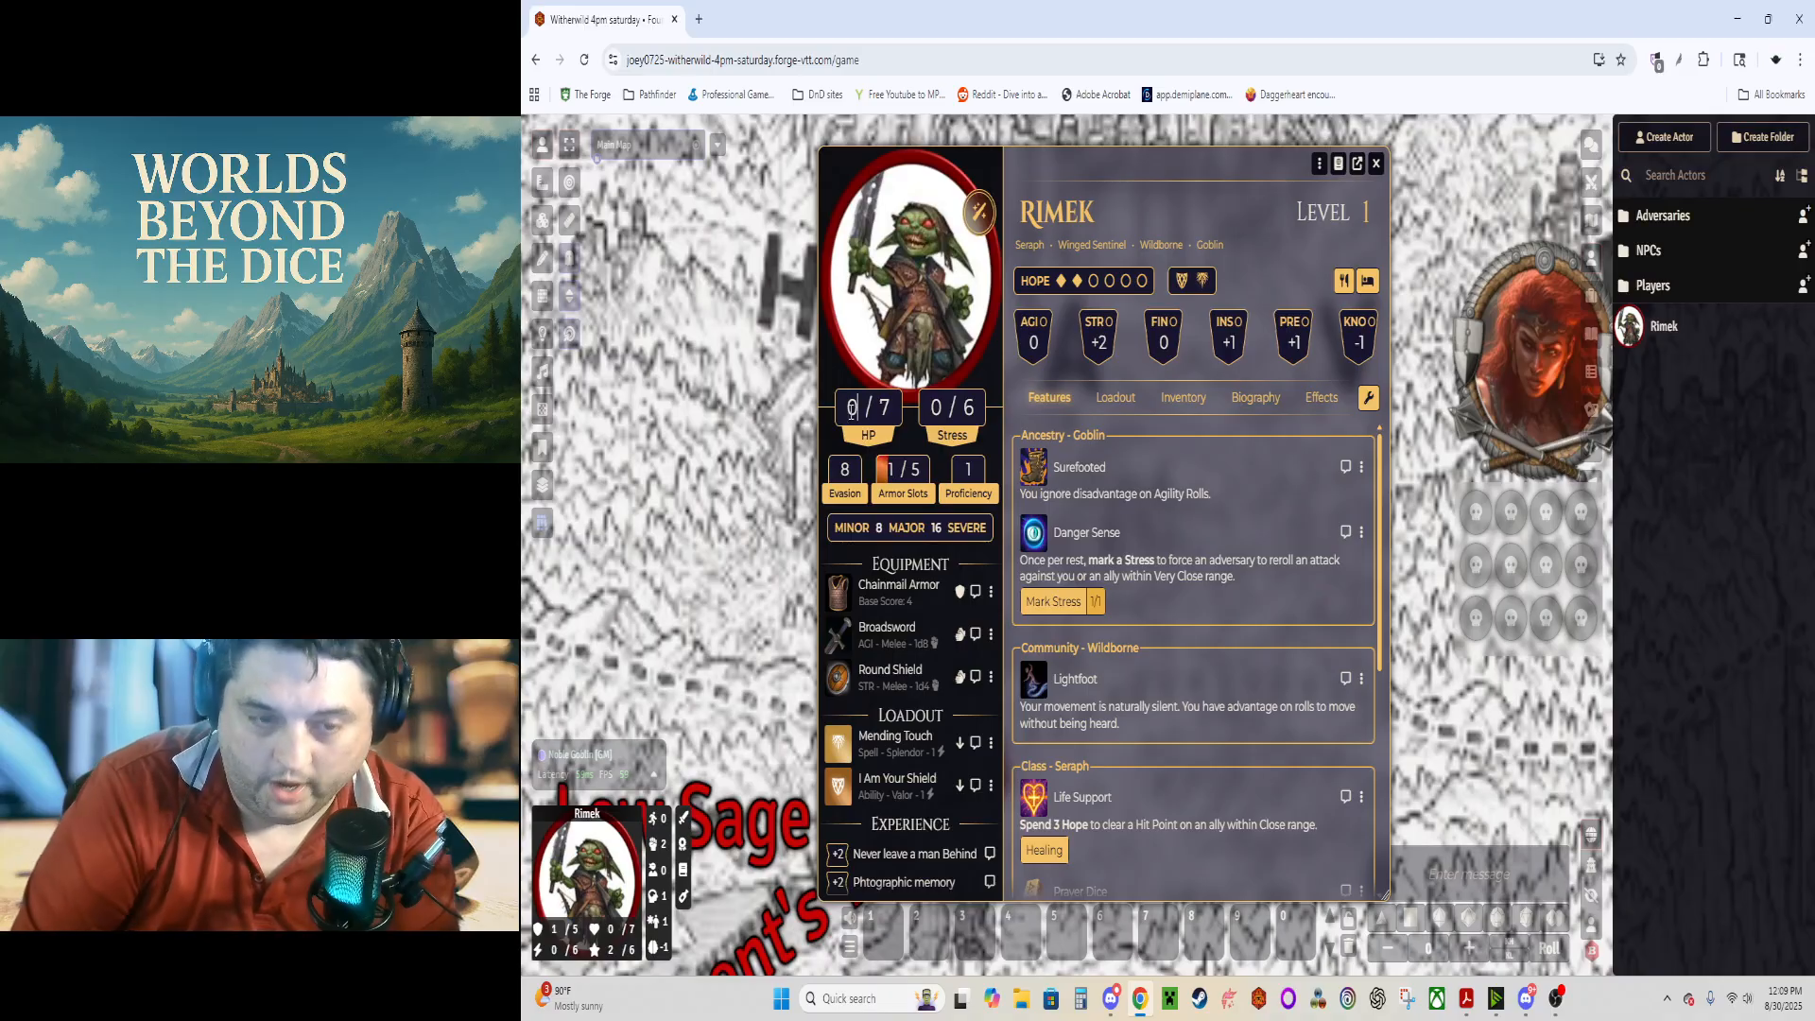
left_click(852, 409)
key("BackSpace")
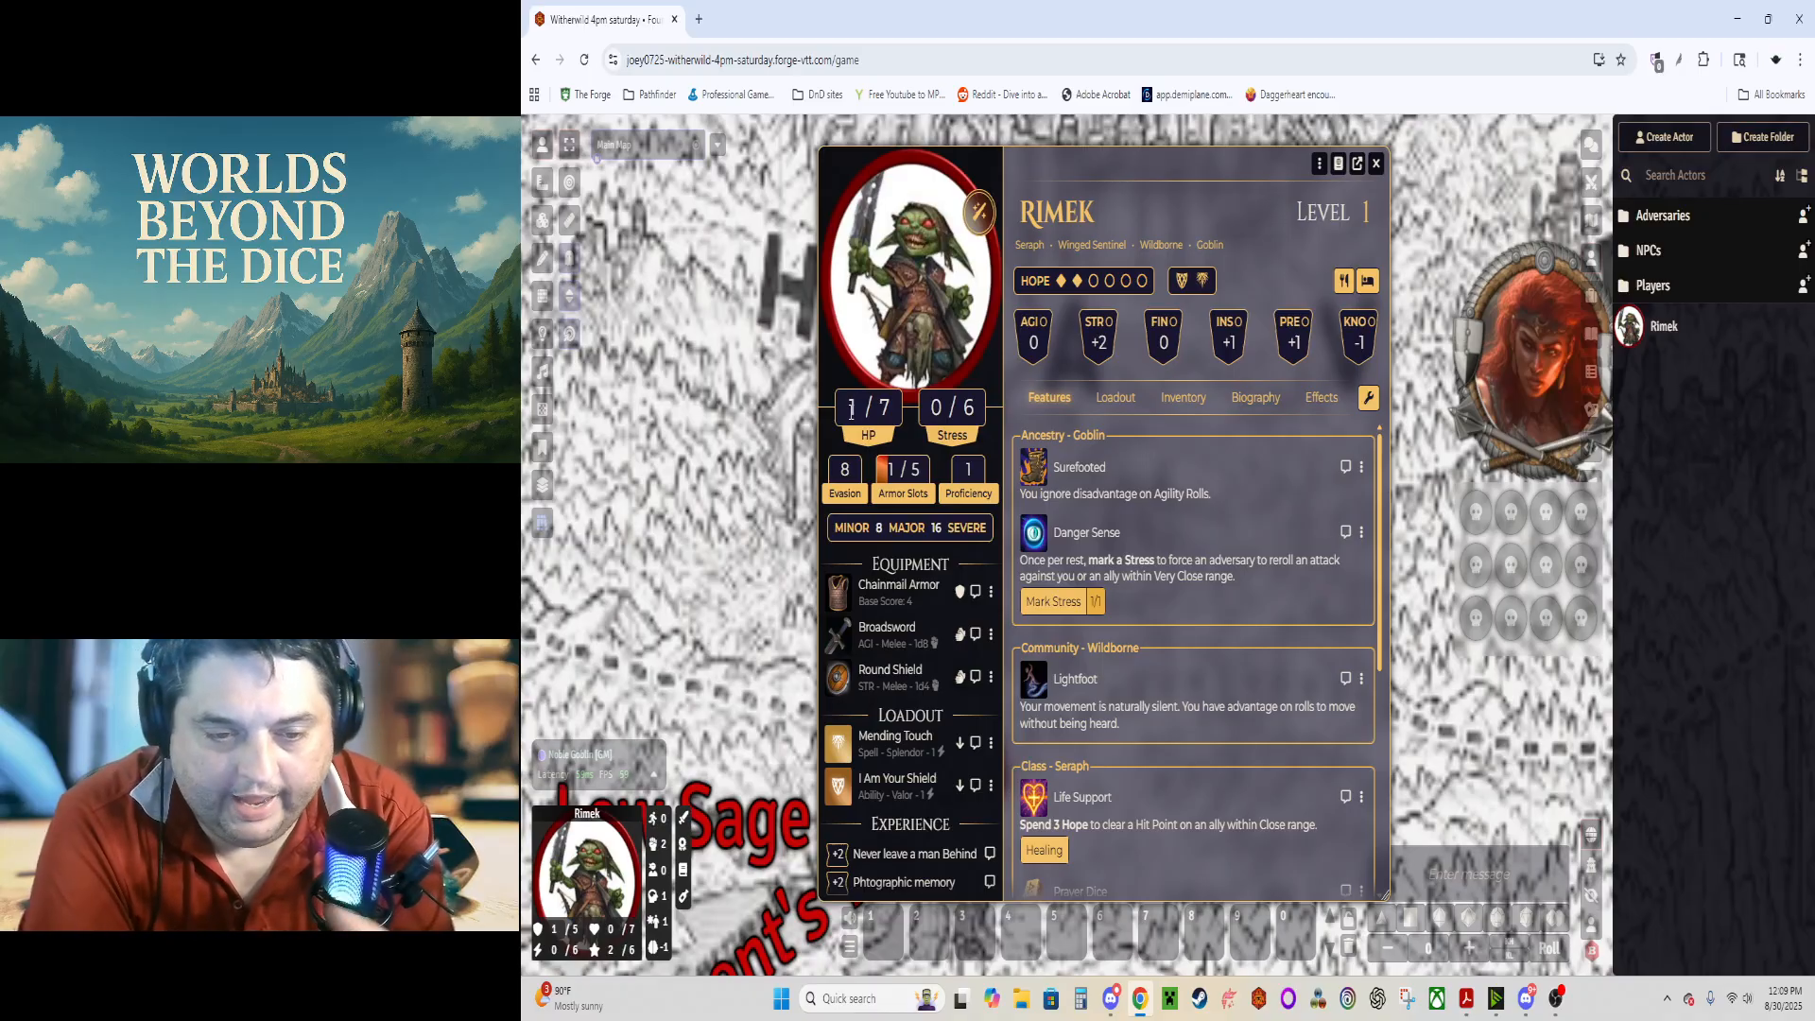
type("1")
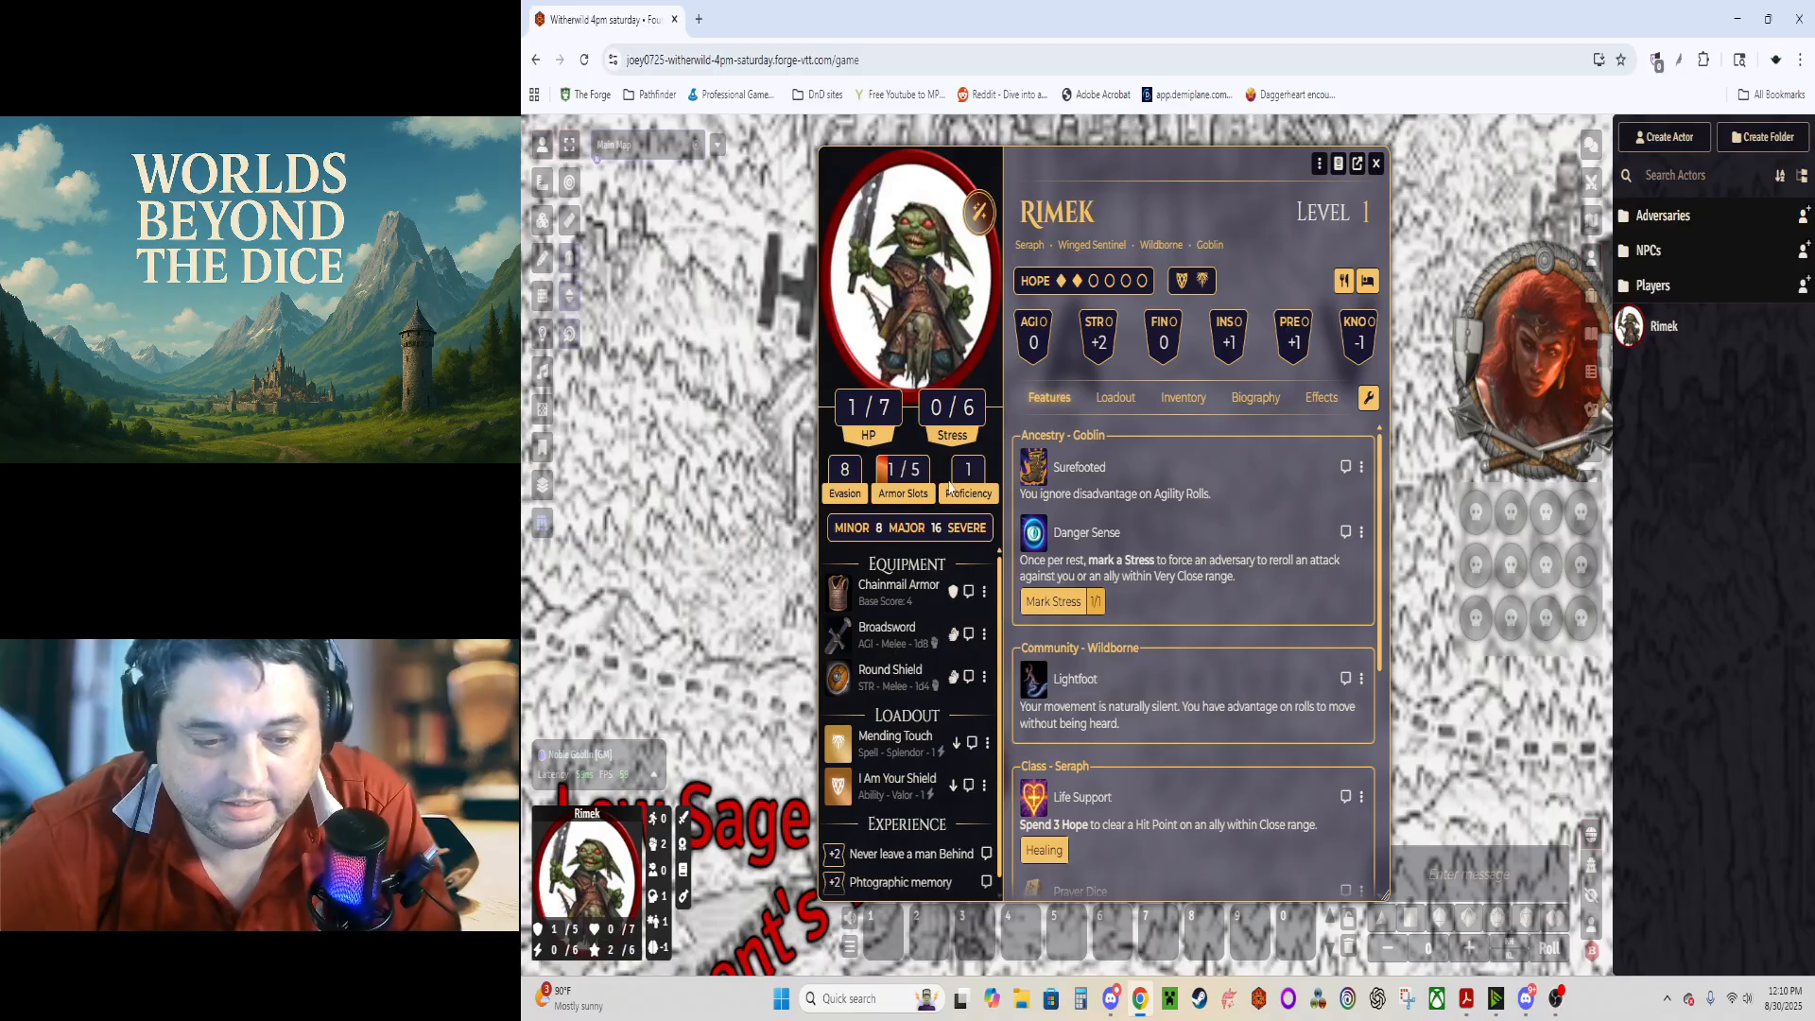
Step: Review Rimek's loadout cards and biography fields, and close the character sheet
left_click(1115, 397)
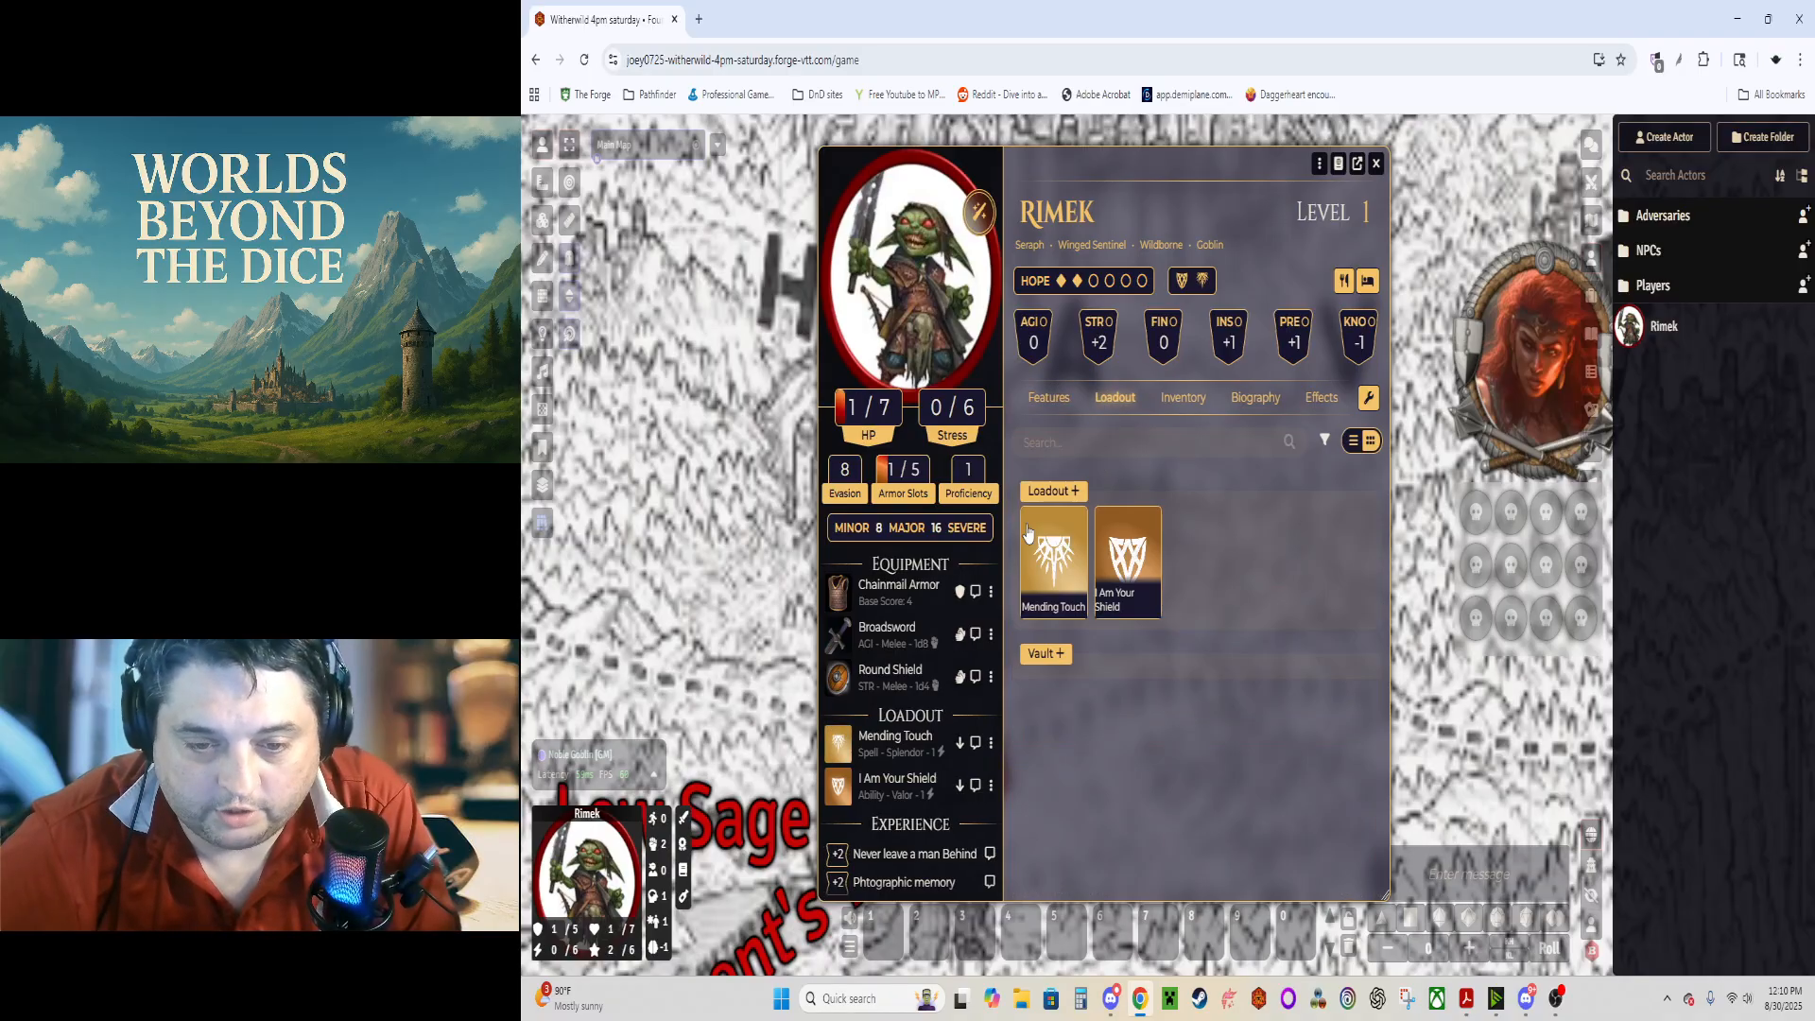
left_click(1247, 404)
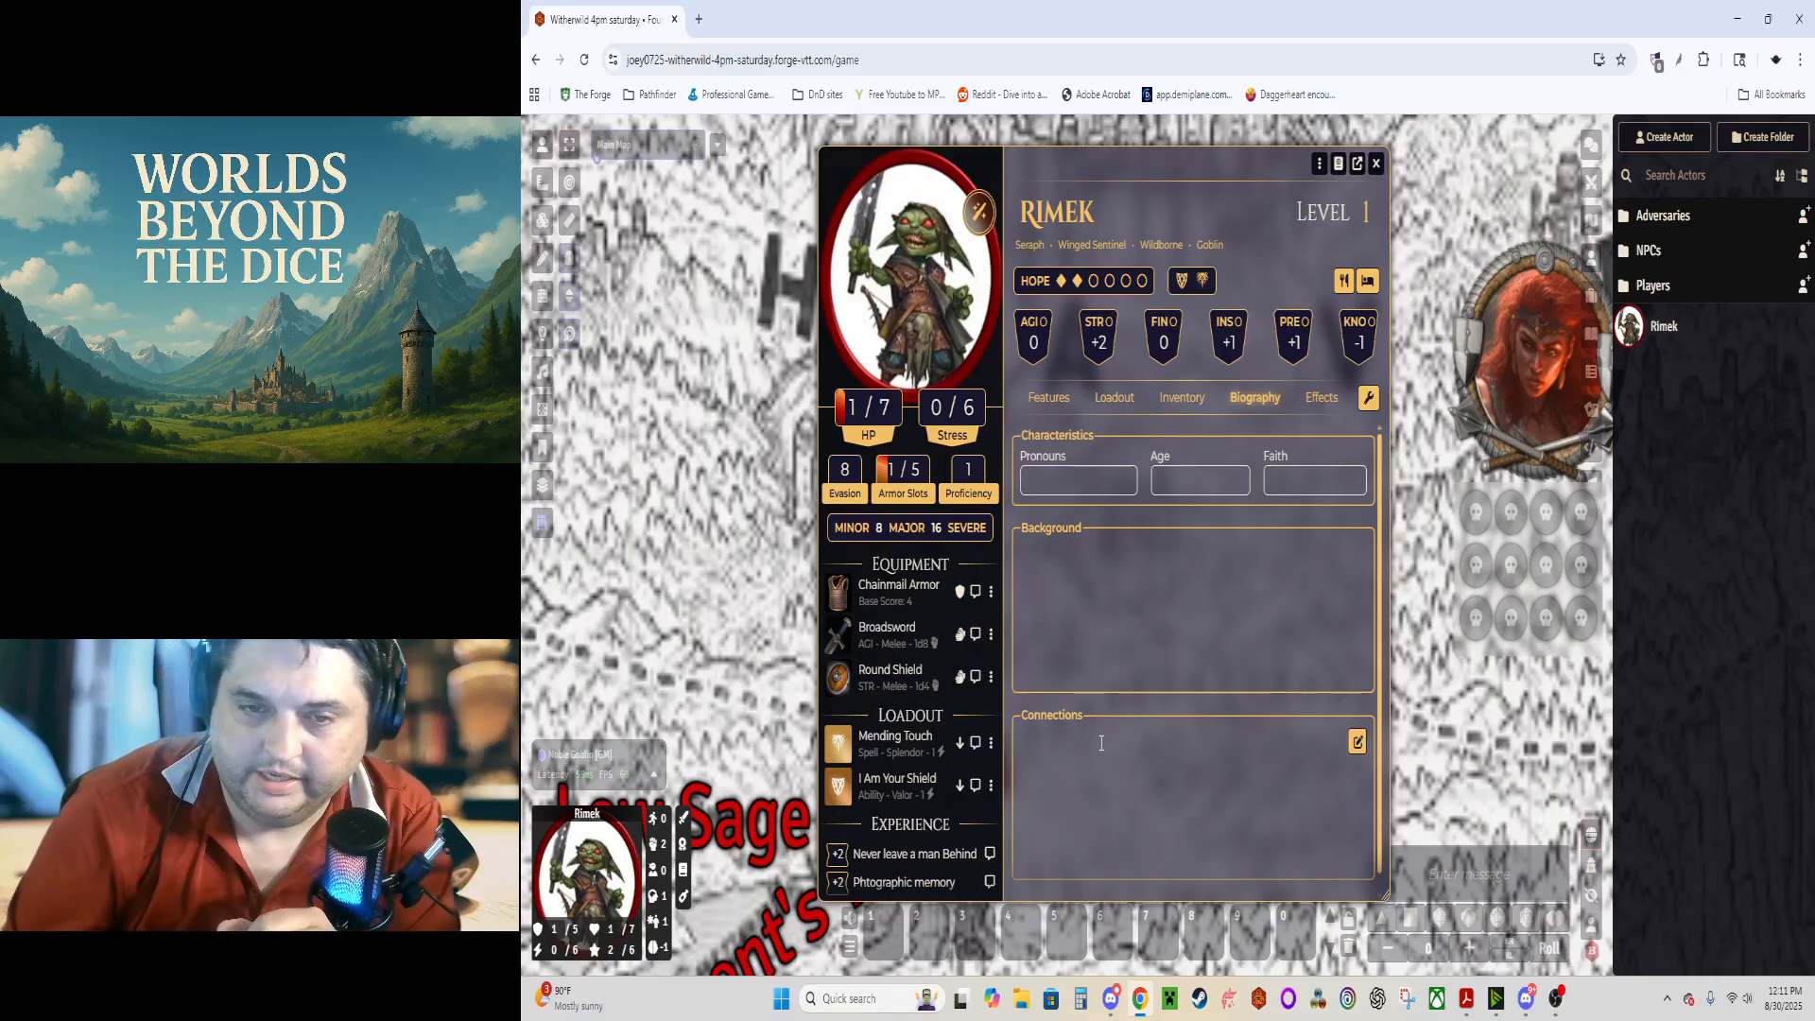
double_click(1382, 185)
left_click(1377, 165)
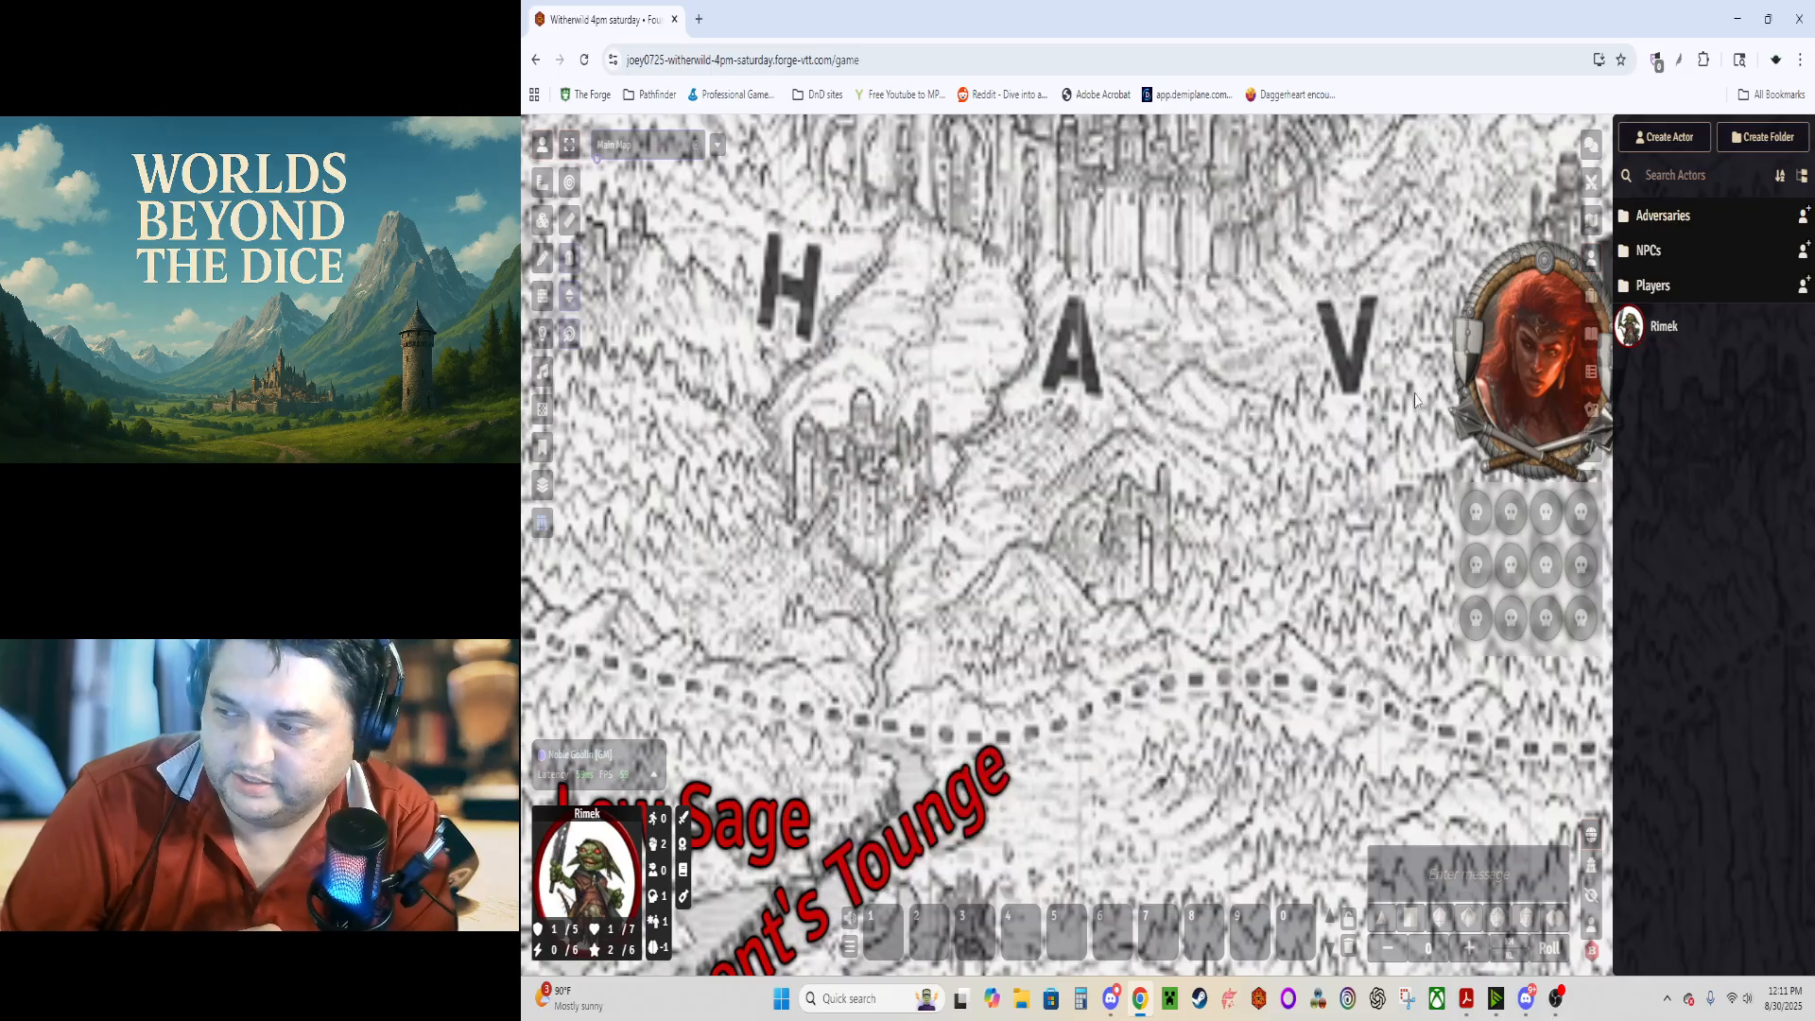
Step: Switch to Demiplane, enter the Daggerheart Nexus, and open Kuldor's character sheet from the character list
left_click(1189, 94)
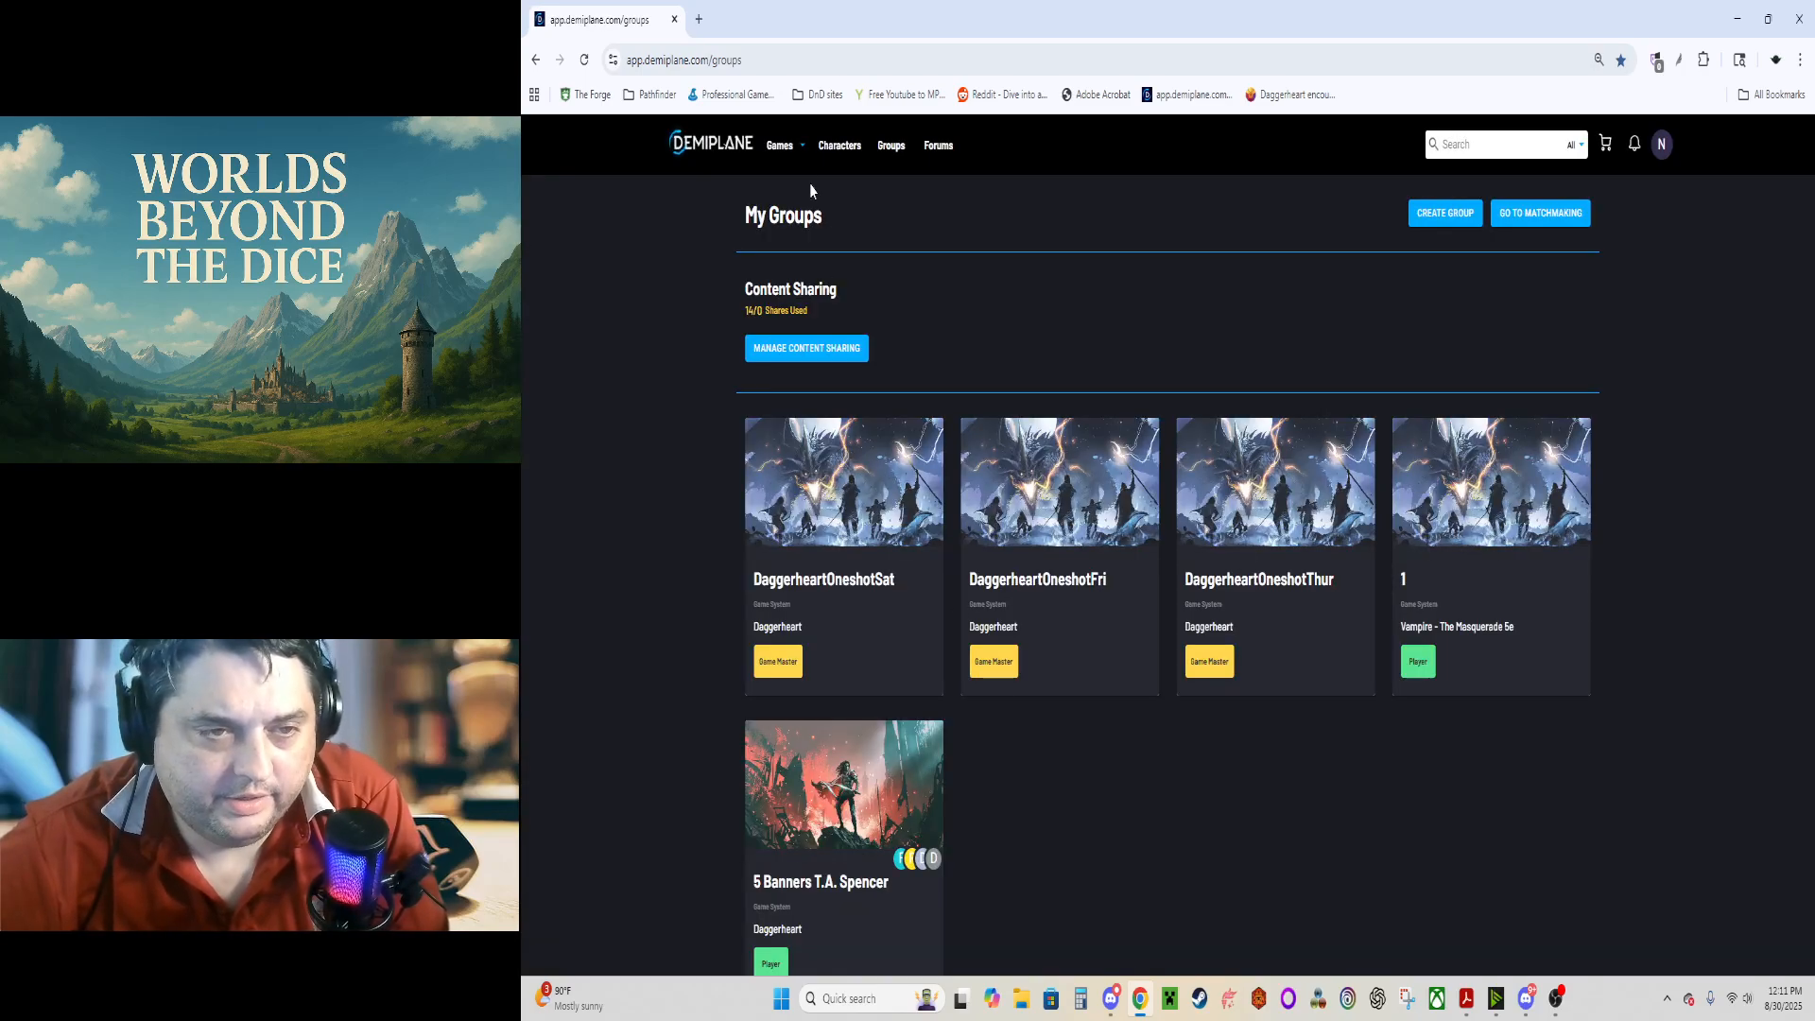
left_click(780, 144)
left_click(942, 233)
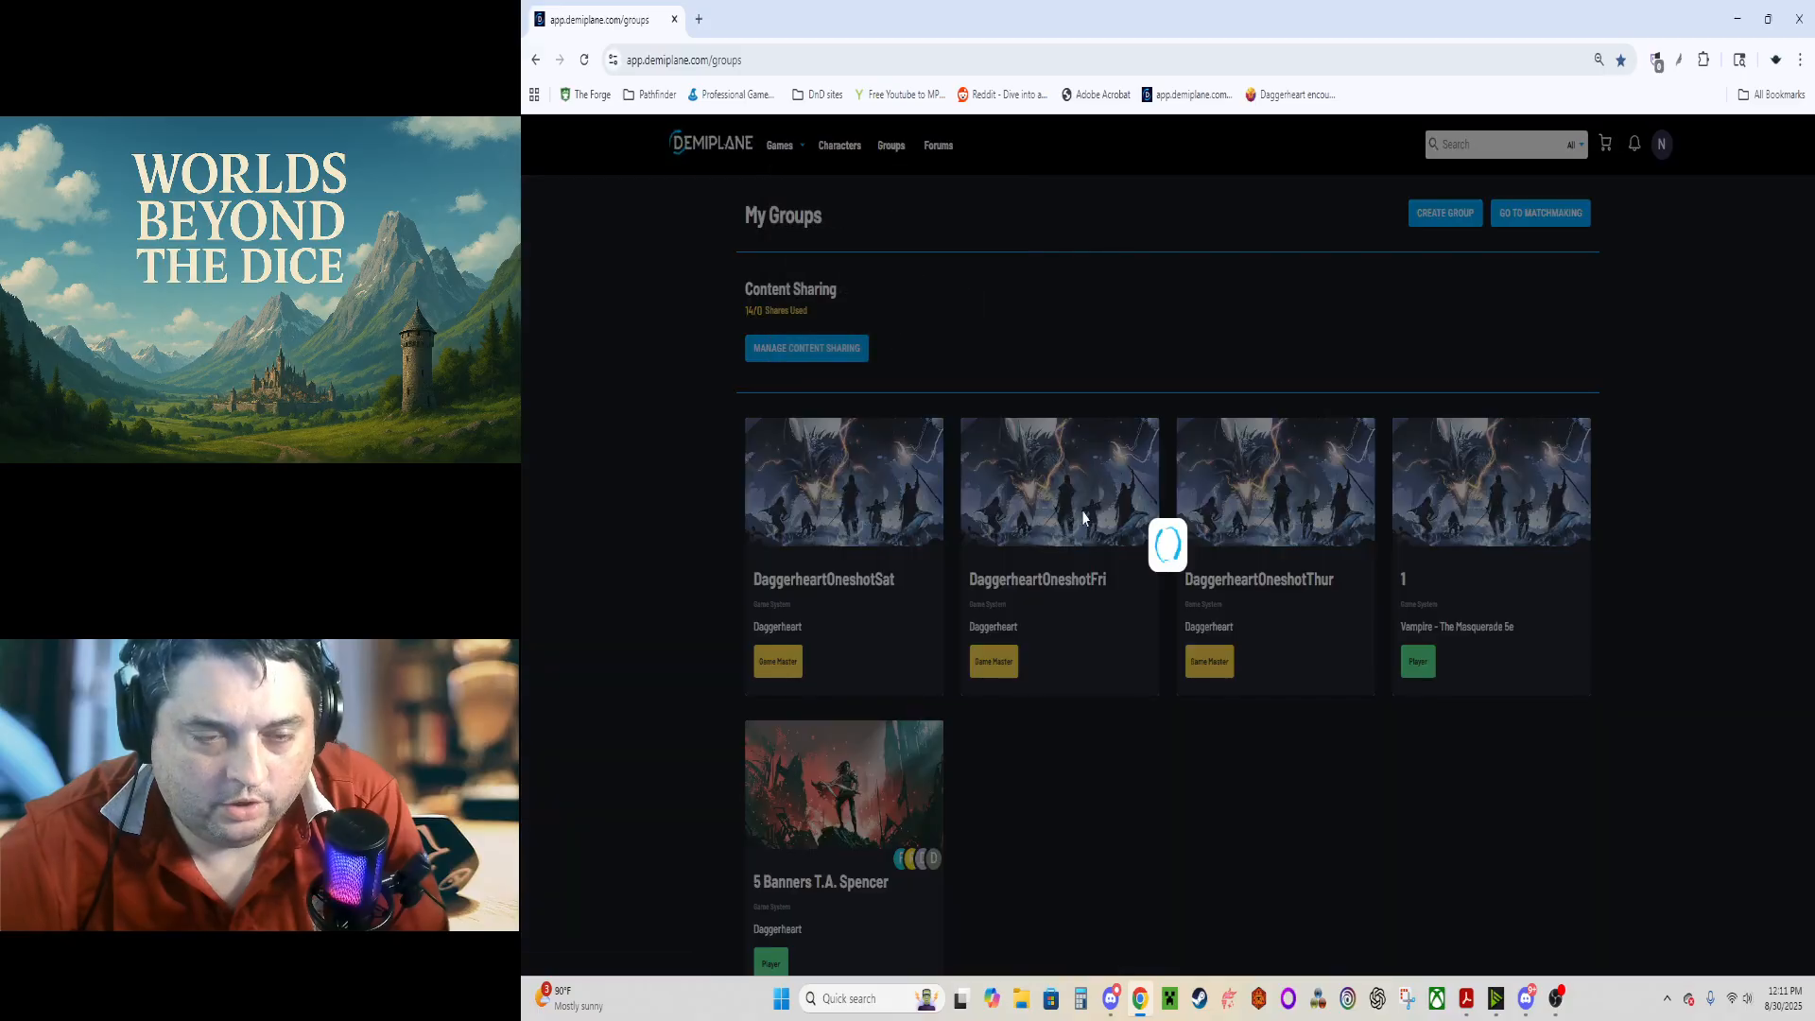
scroll(1070, 444, "down", 5)
scroll(1070, 444, "up", 5)
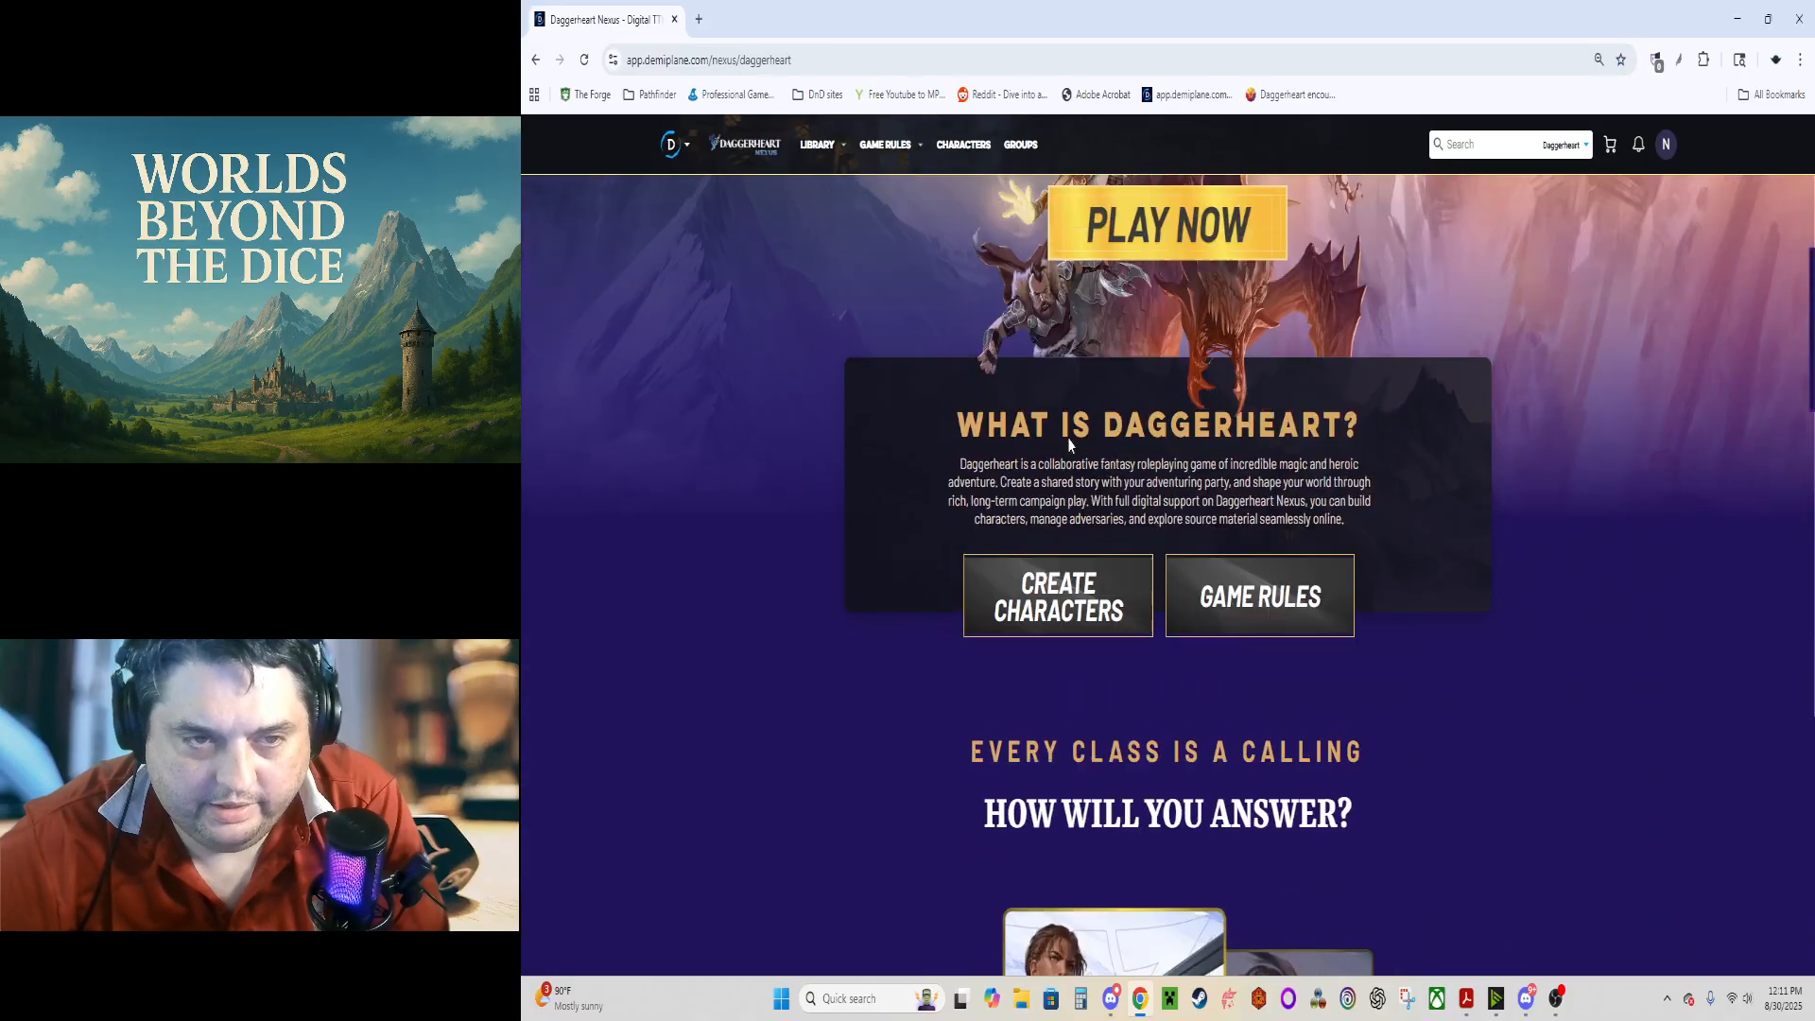
left_click(954, 146)
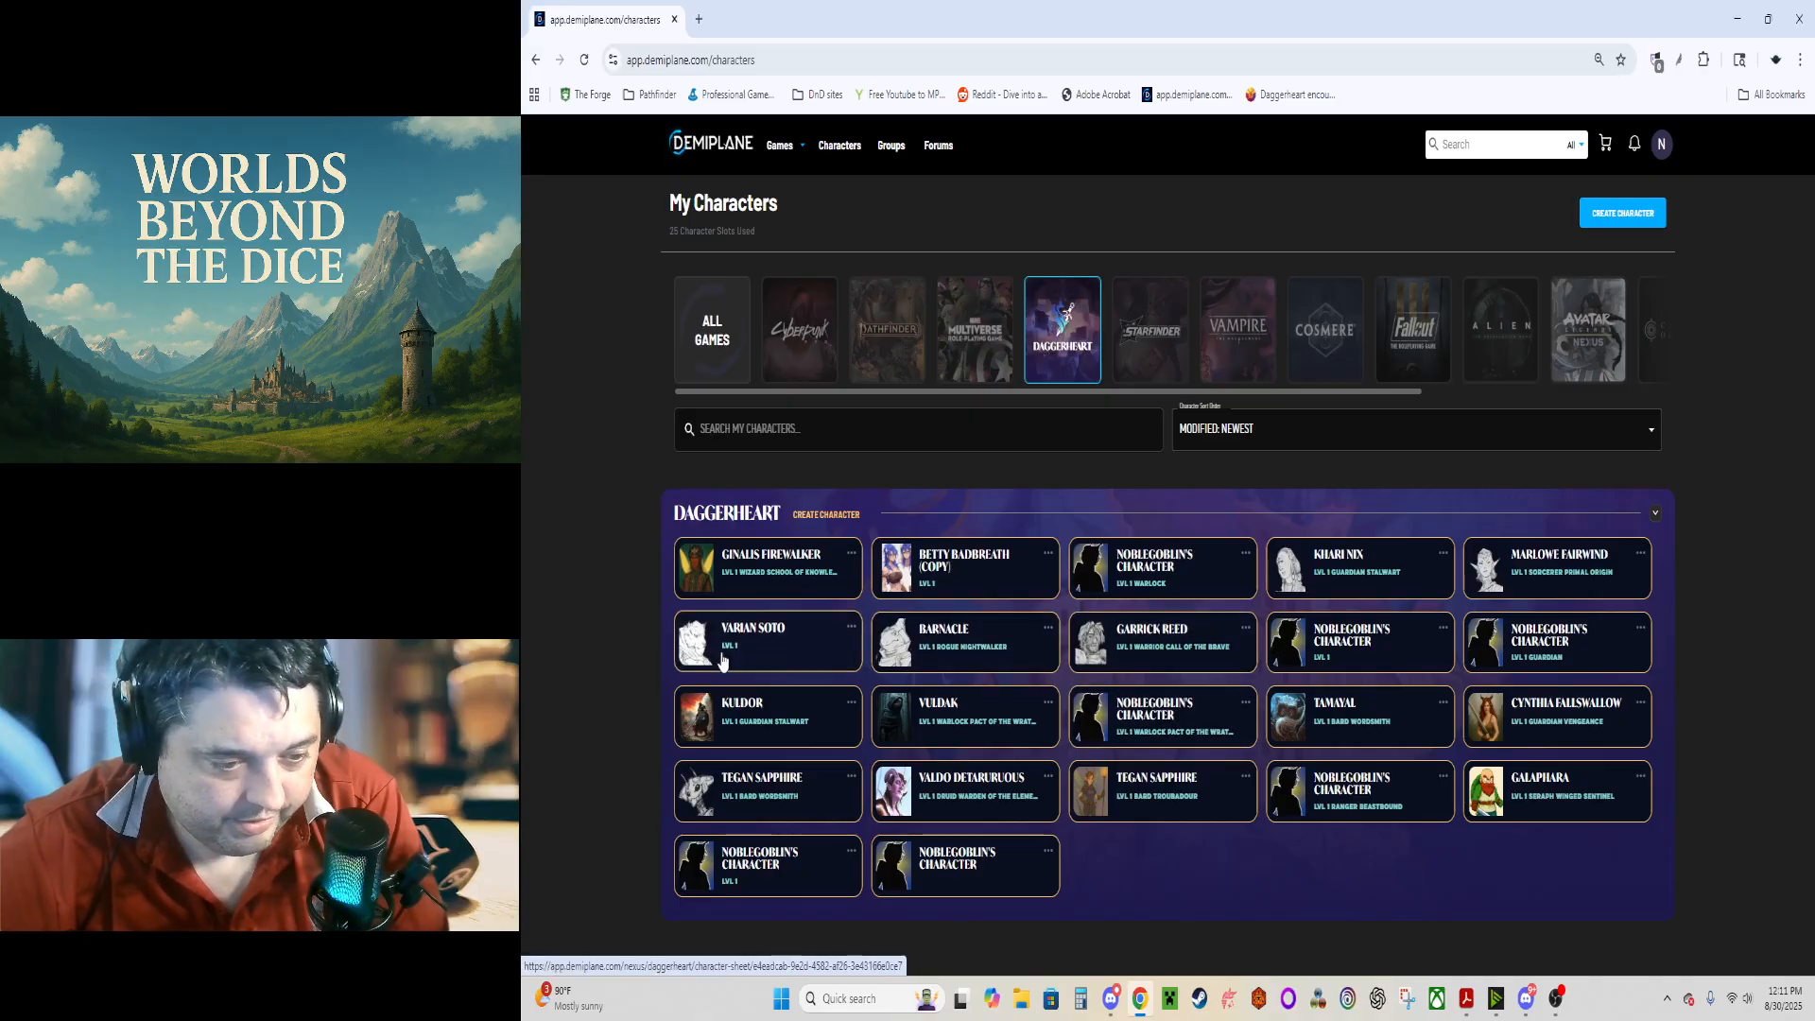
left_click(1140, 648)
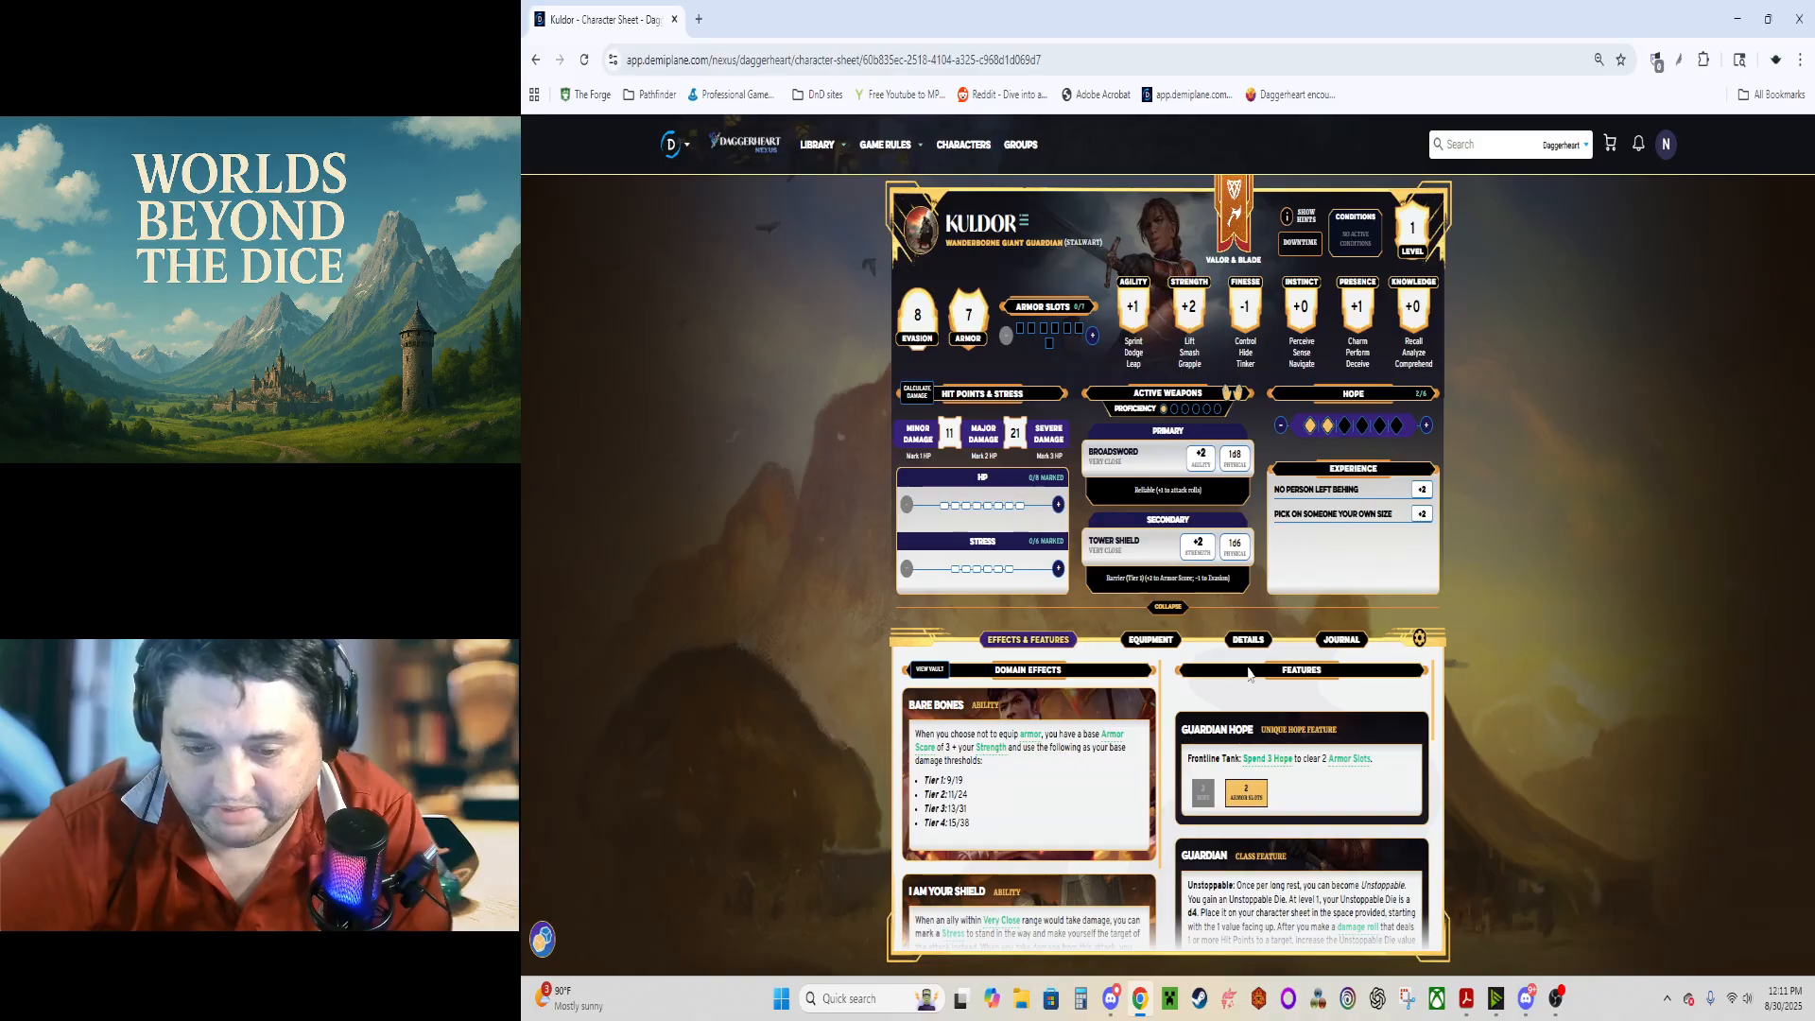
Step: Examine Kuldor's domain effects and features, and the background and connection questions in the character details
scroll(1295, 803, "down", 4)
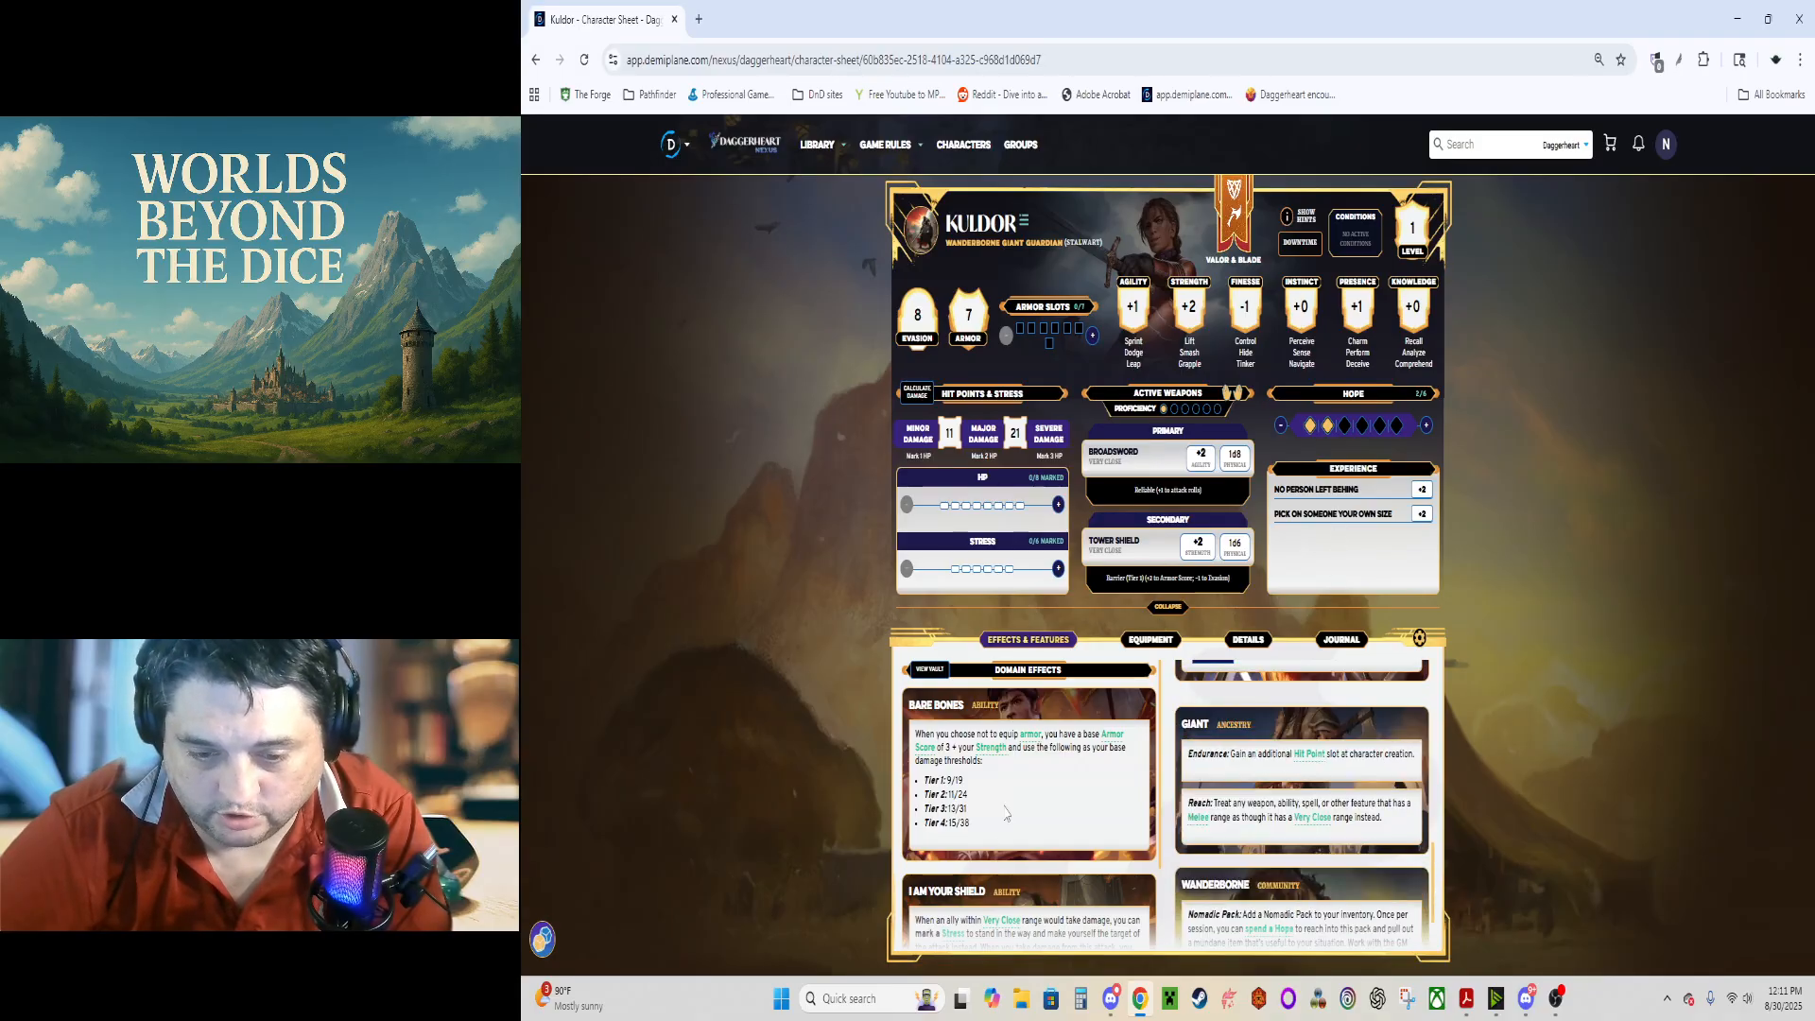
scroll(1021, 773, "down", 1)
scroll(1021, 774, "up", 2)
scroll(1295, 804, "up", 4)
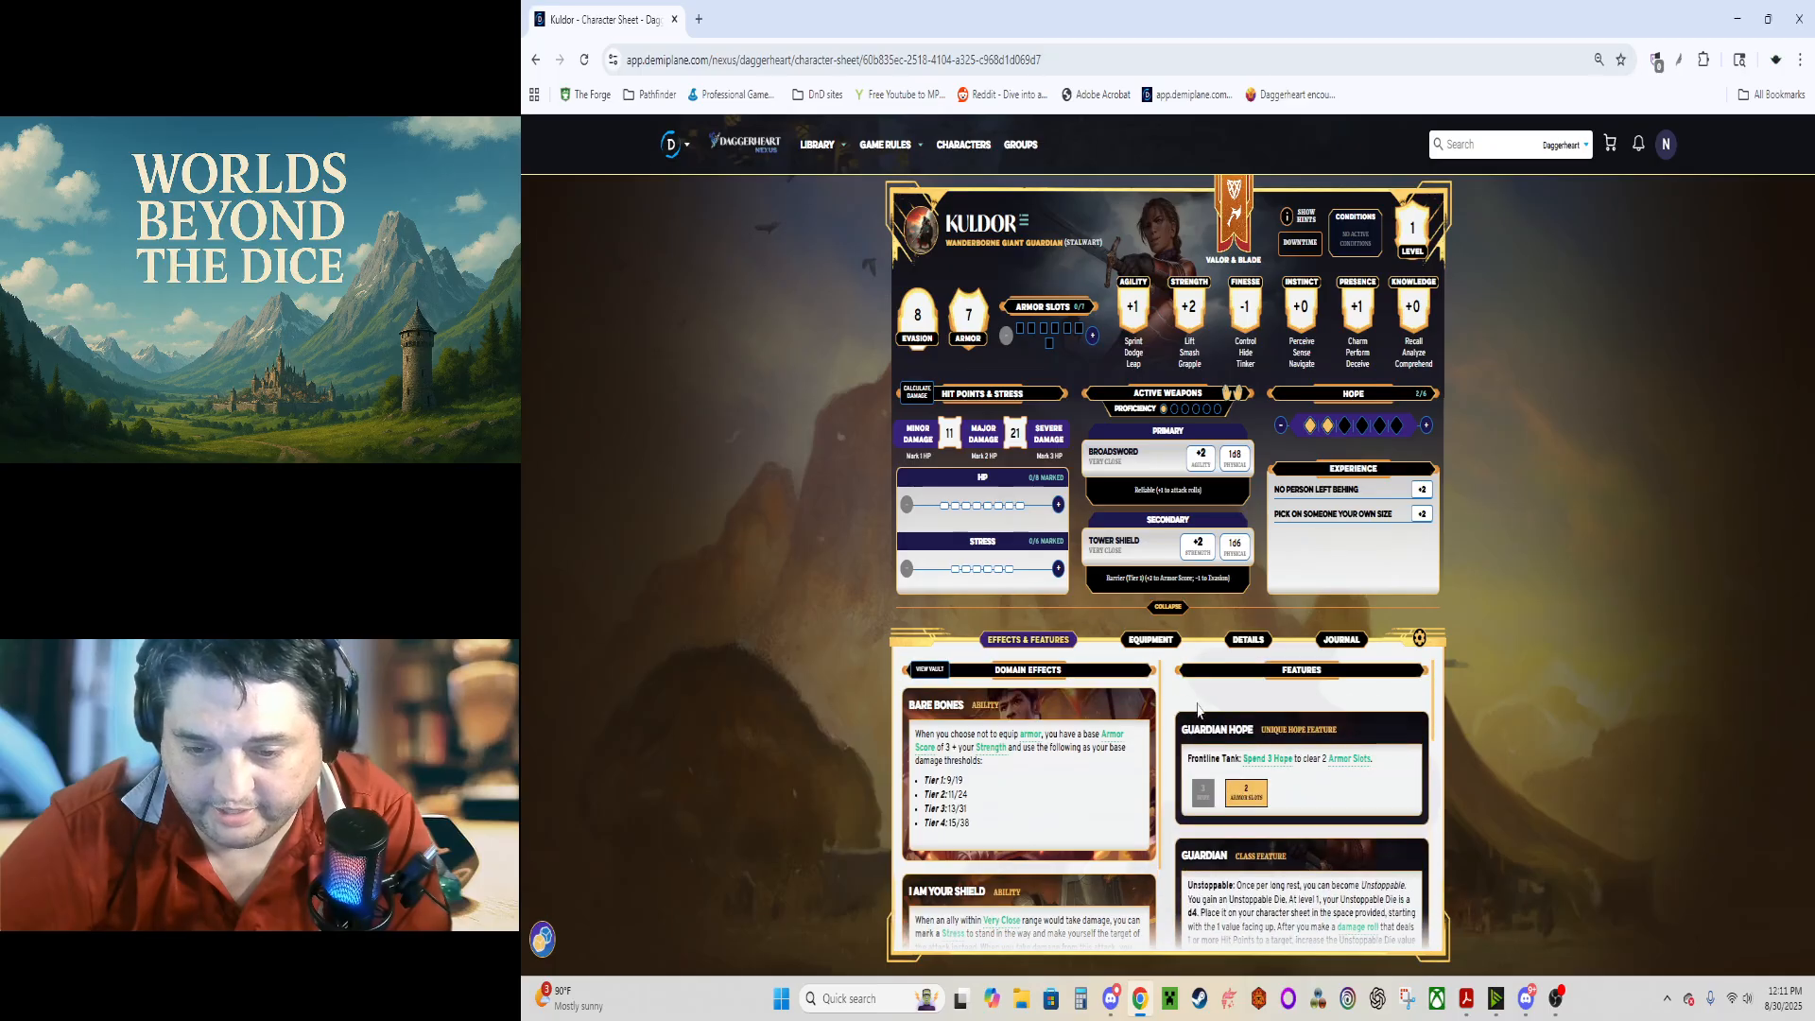
left_click(1249, 643)
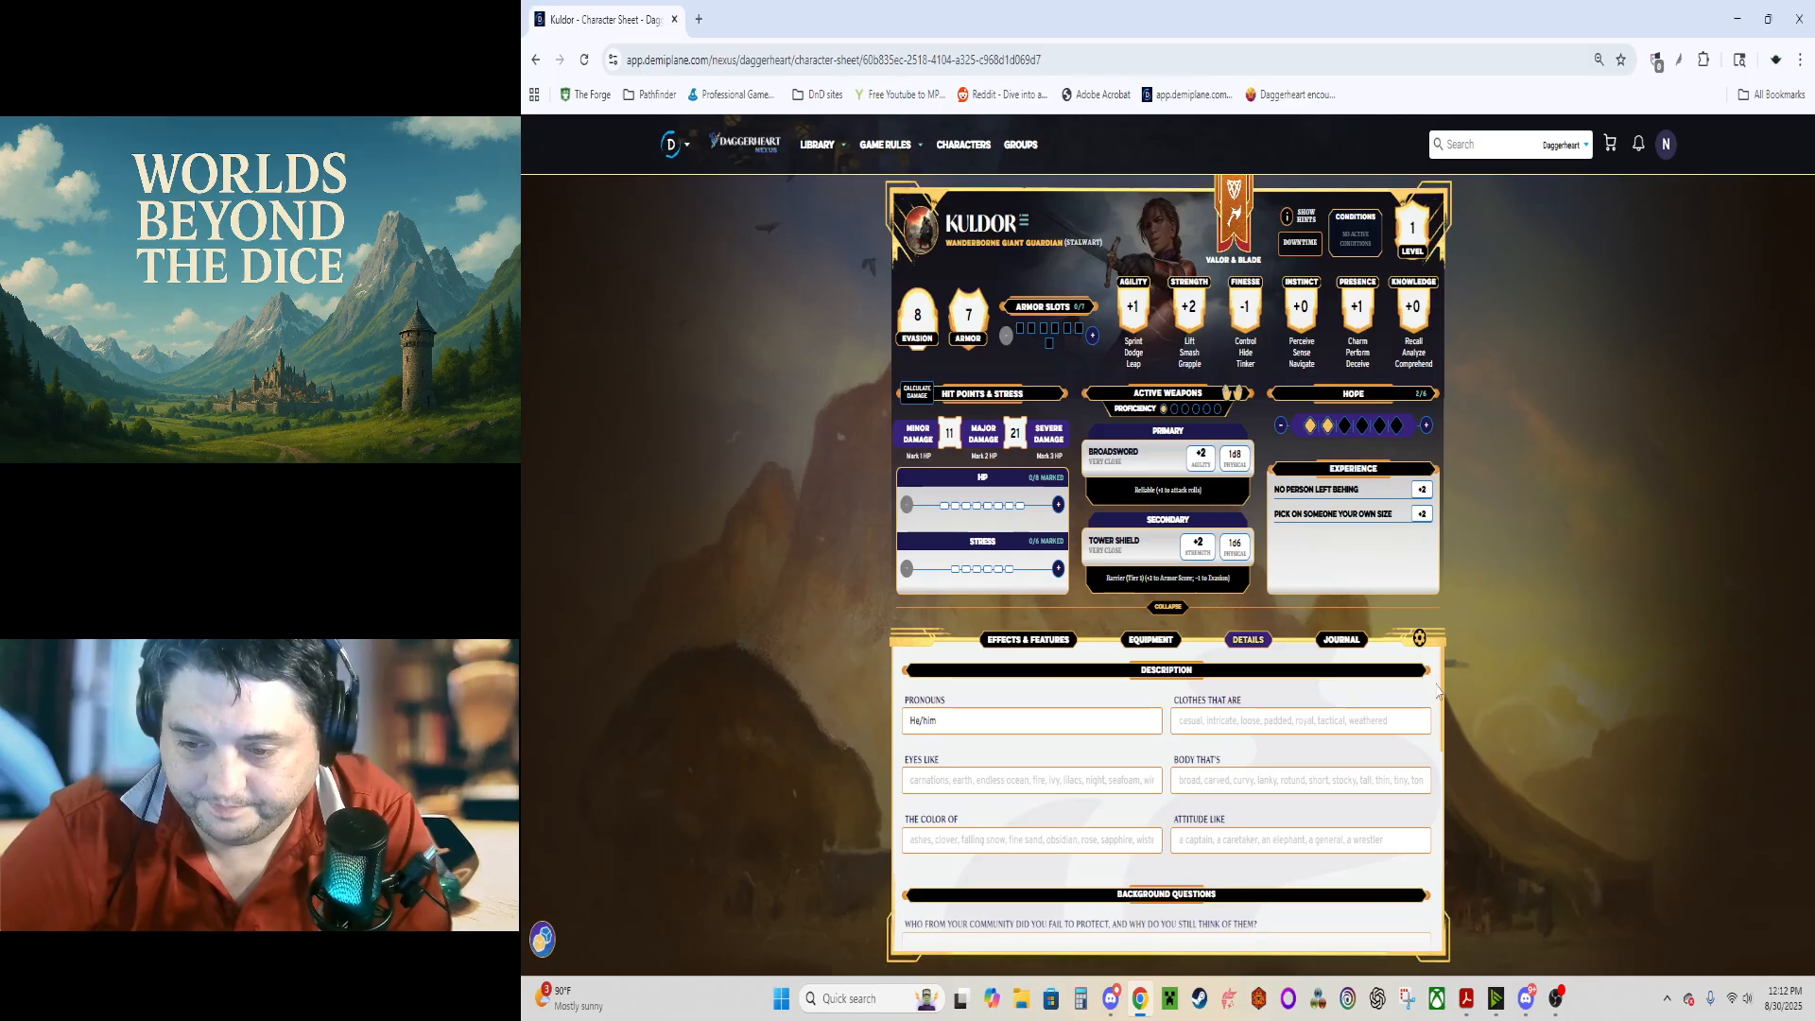
scroll(1437, 690, "down", 3)
scroll(1438, 692, "up", 1)
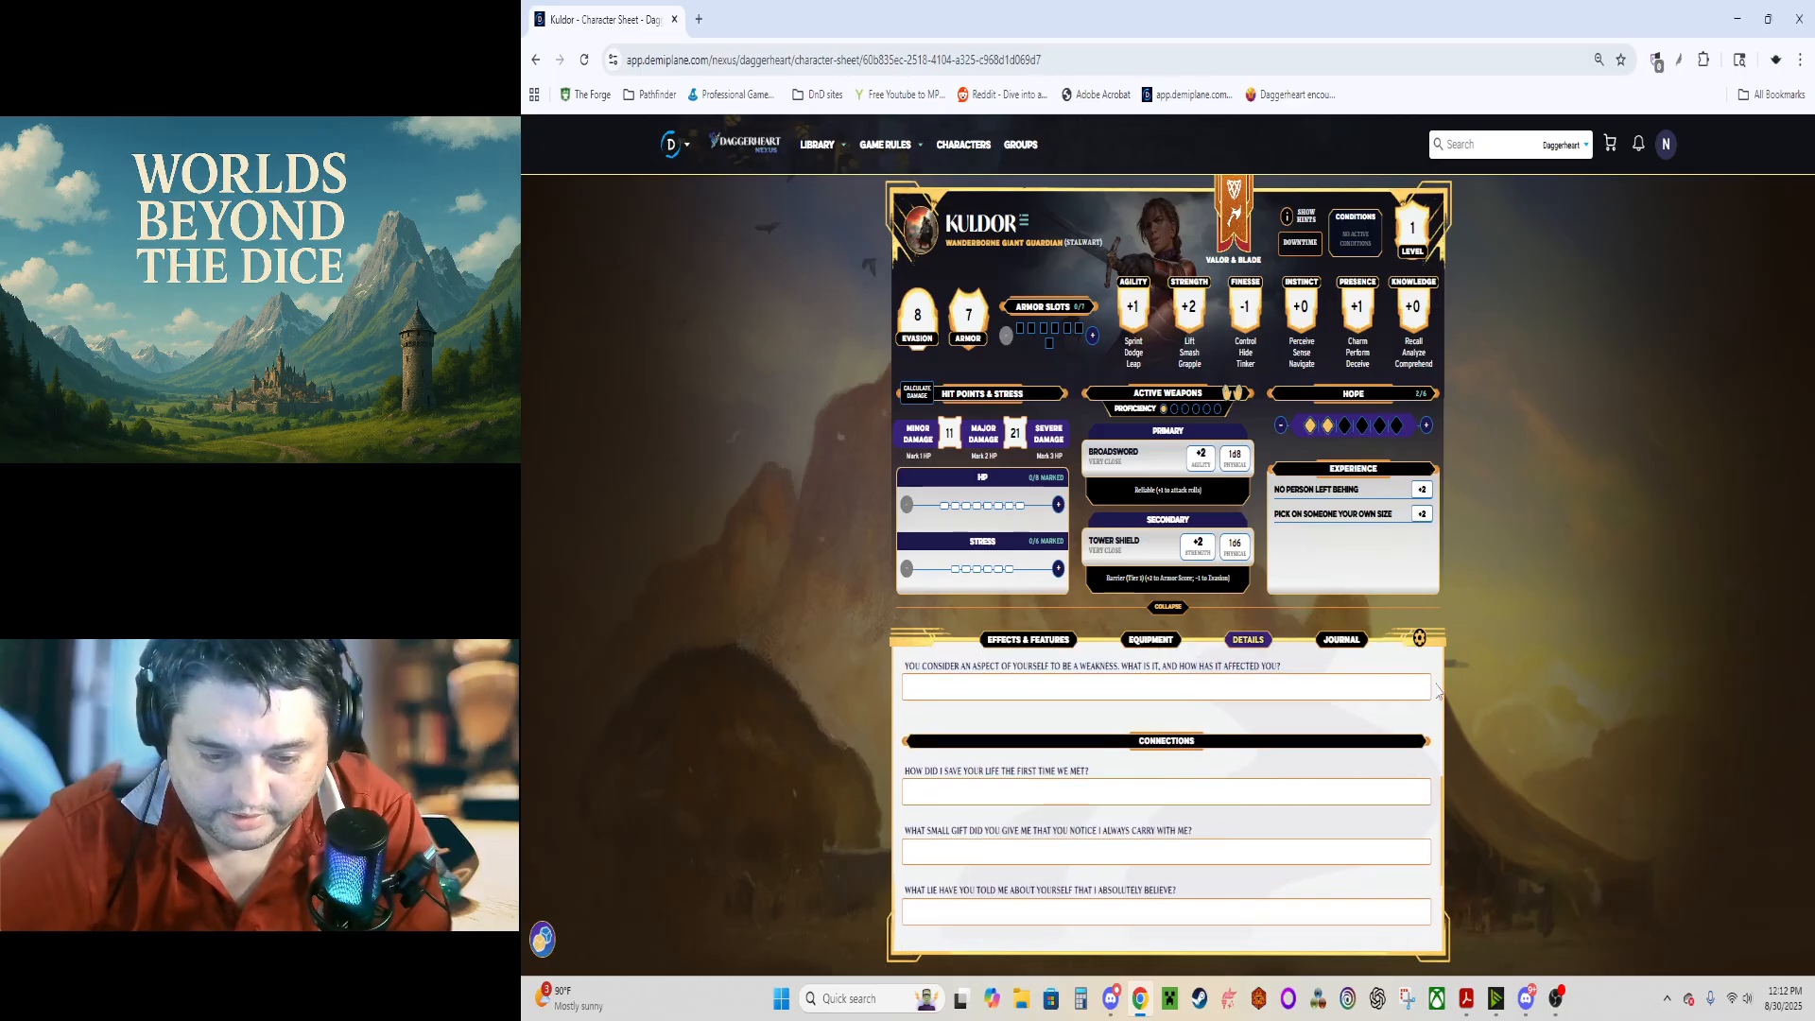
scroll(1438, 692, "down", 1)
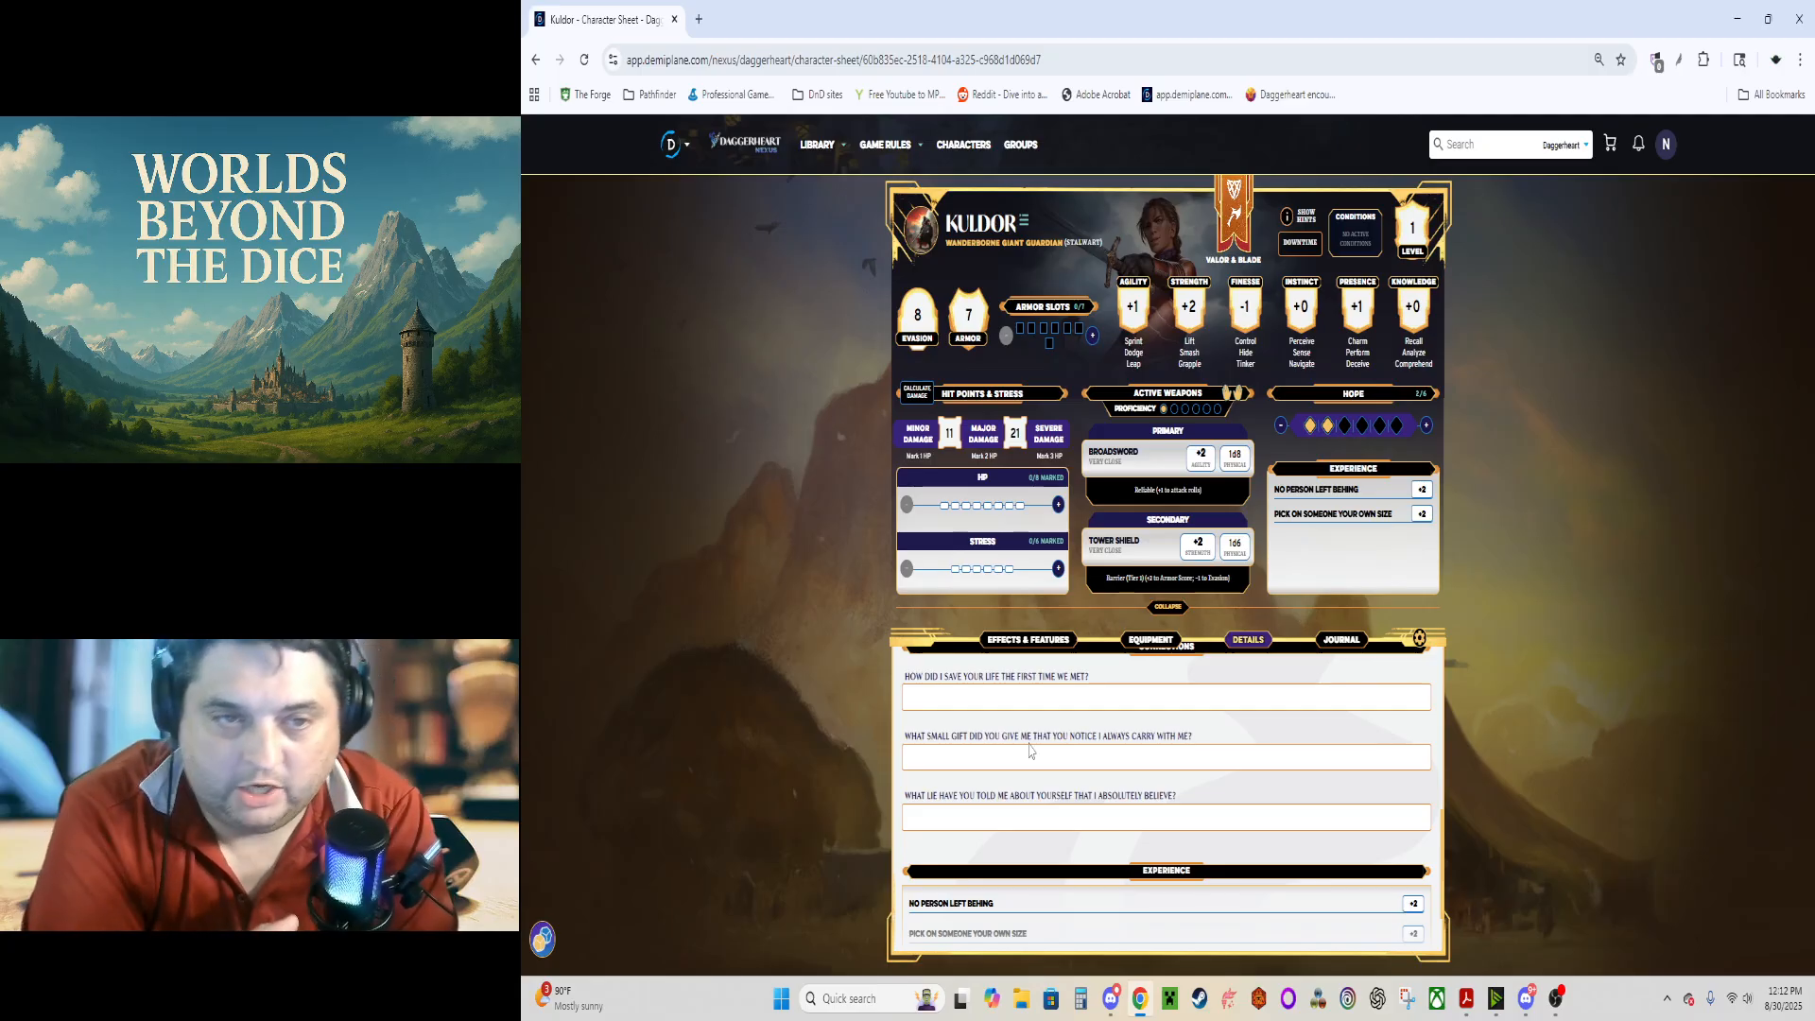
Step: Open the Daggerheart Core source from the library and go to the Seraph class section
left_click(846, 149)
left_click(844, 274)
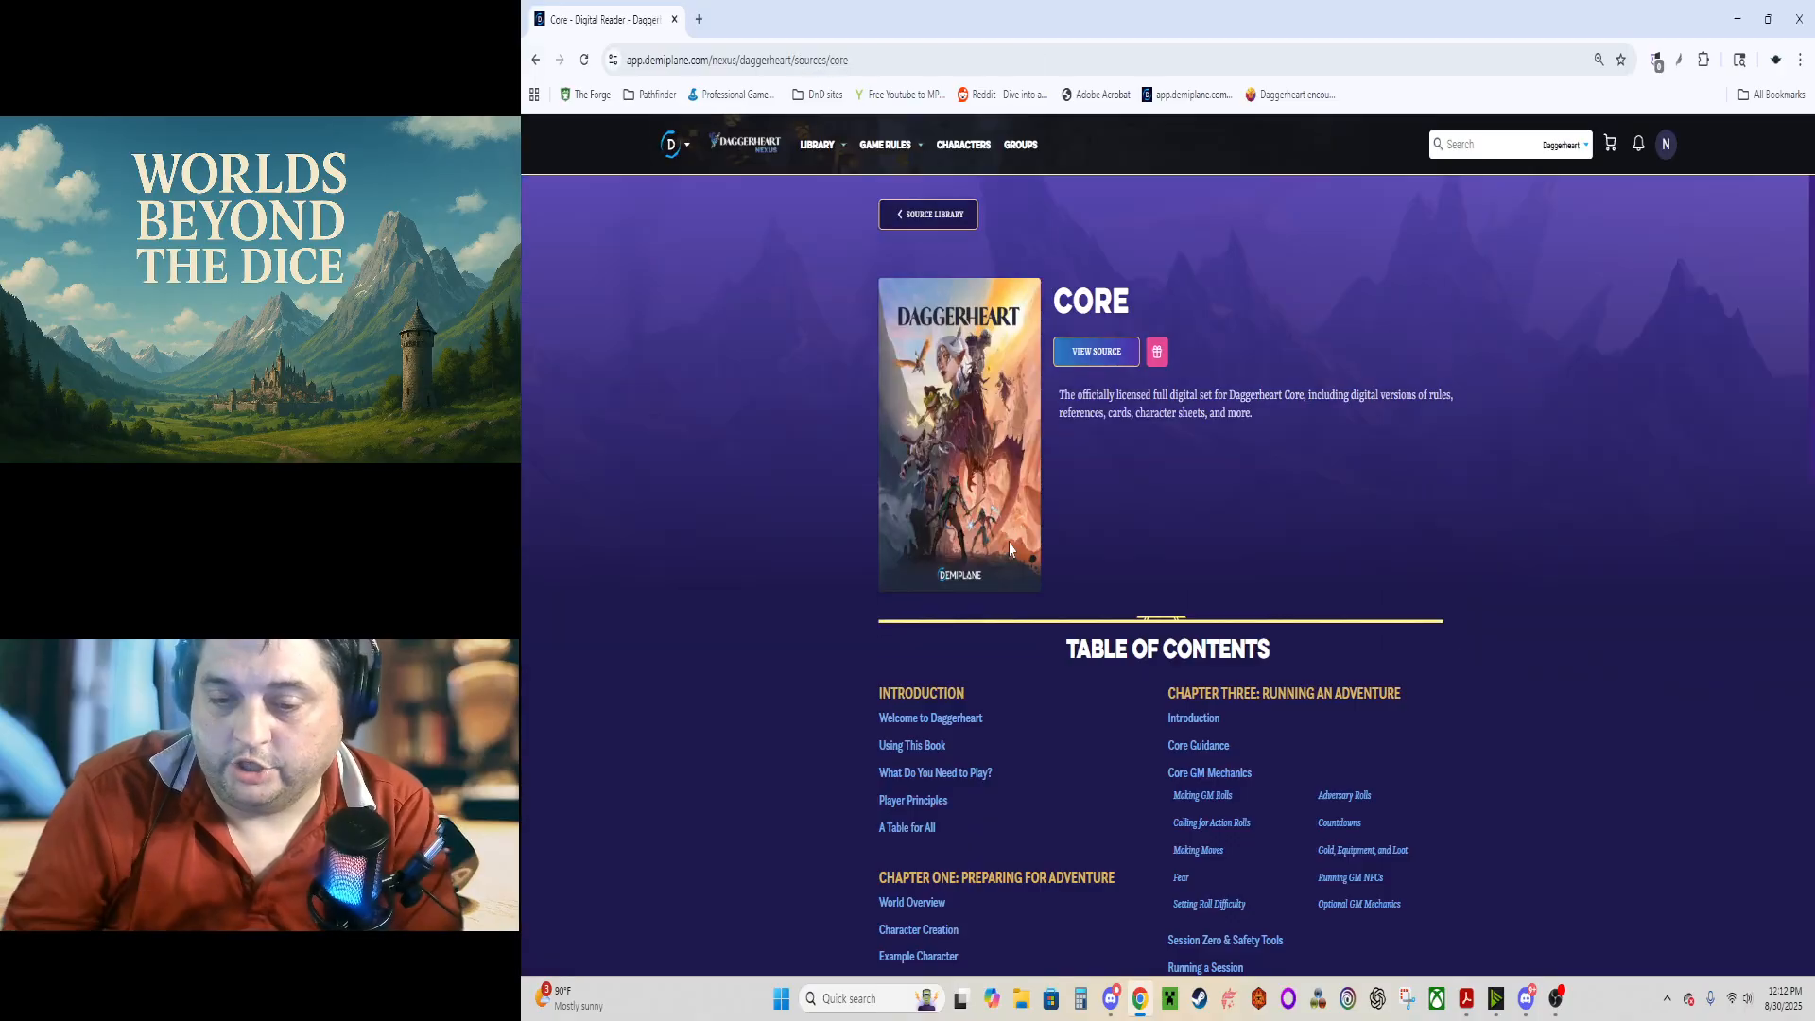
scroll(1053, 564, "down", 3)
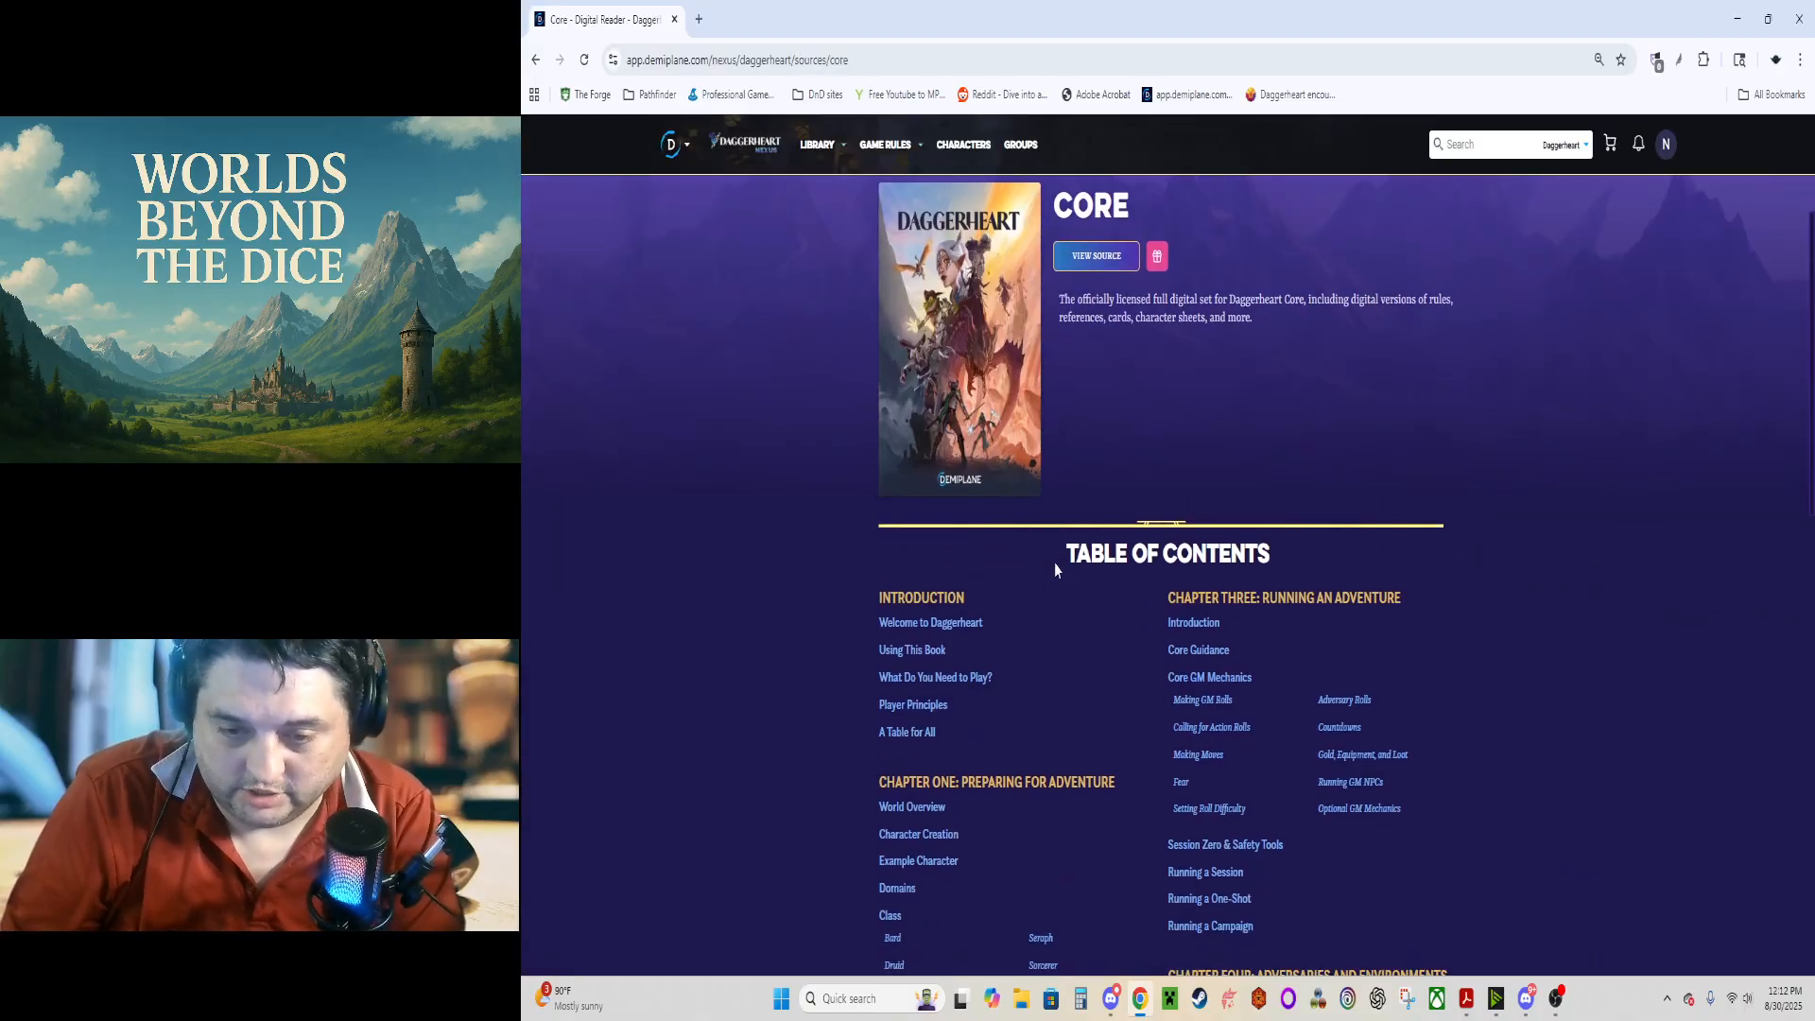
scroll(1057, 571, "down", 1)
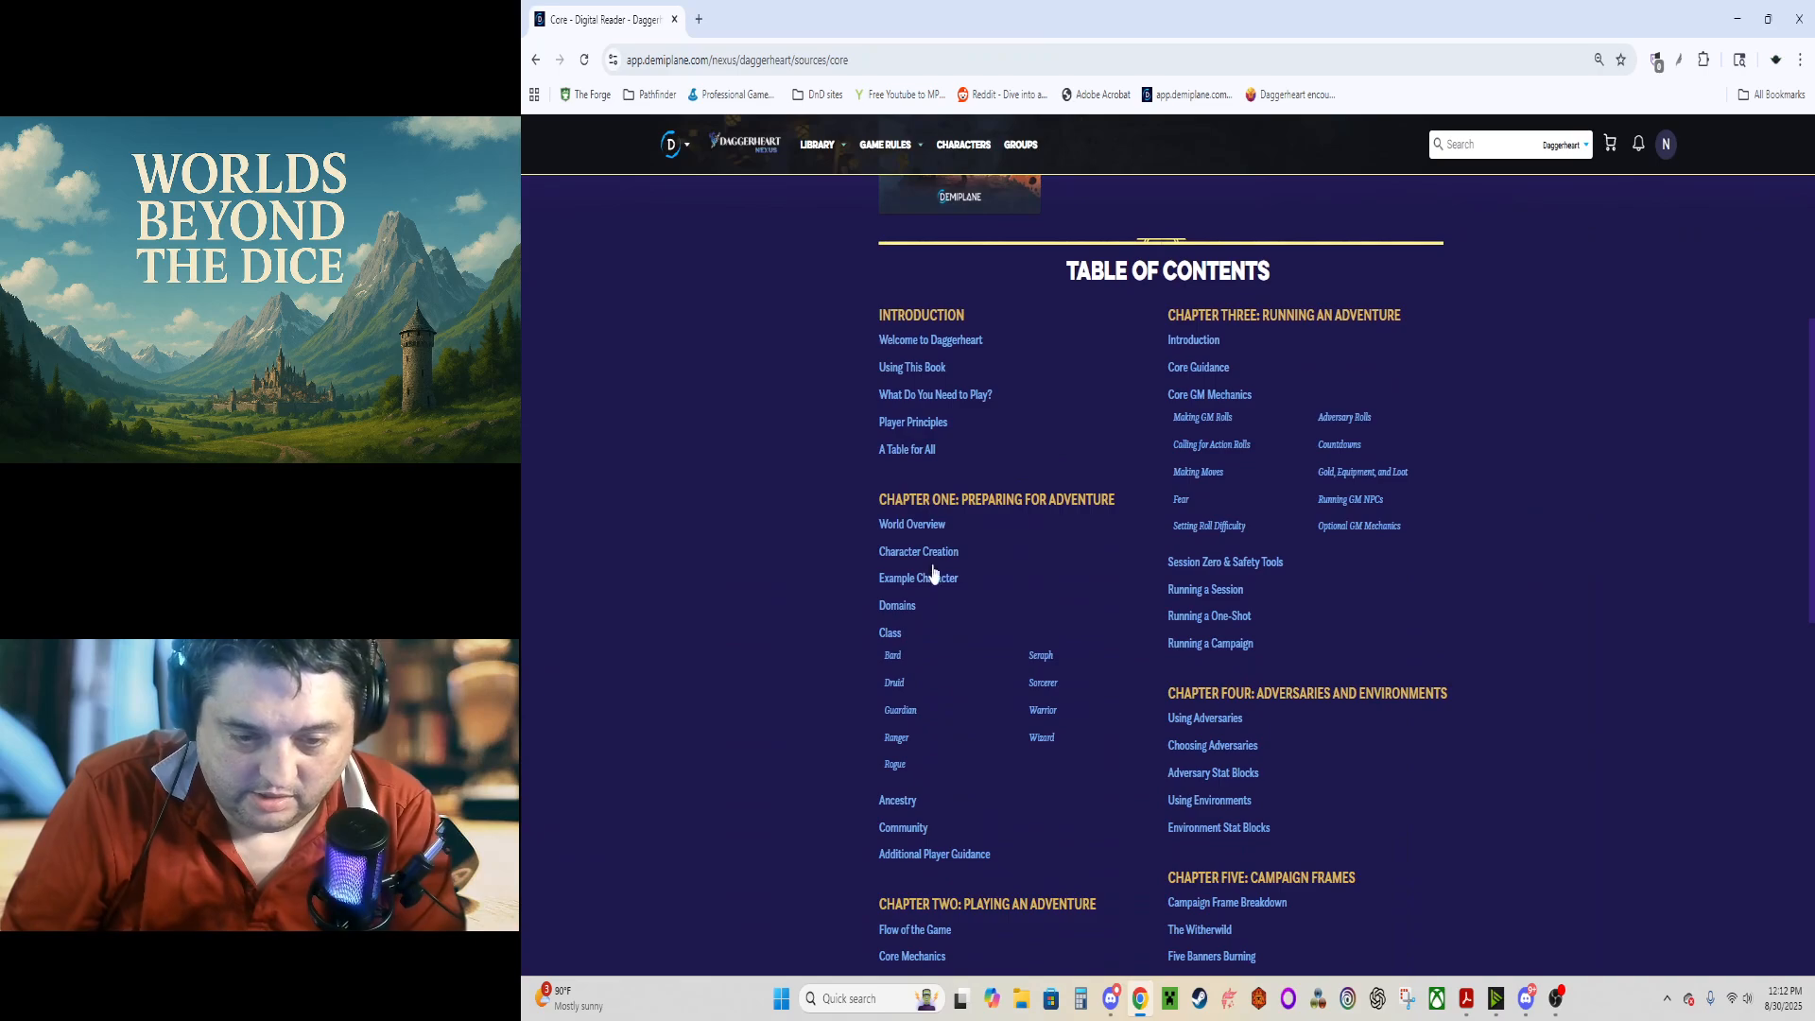
left_click(1040, 655)
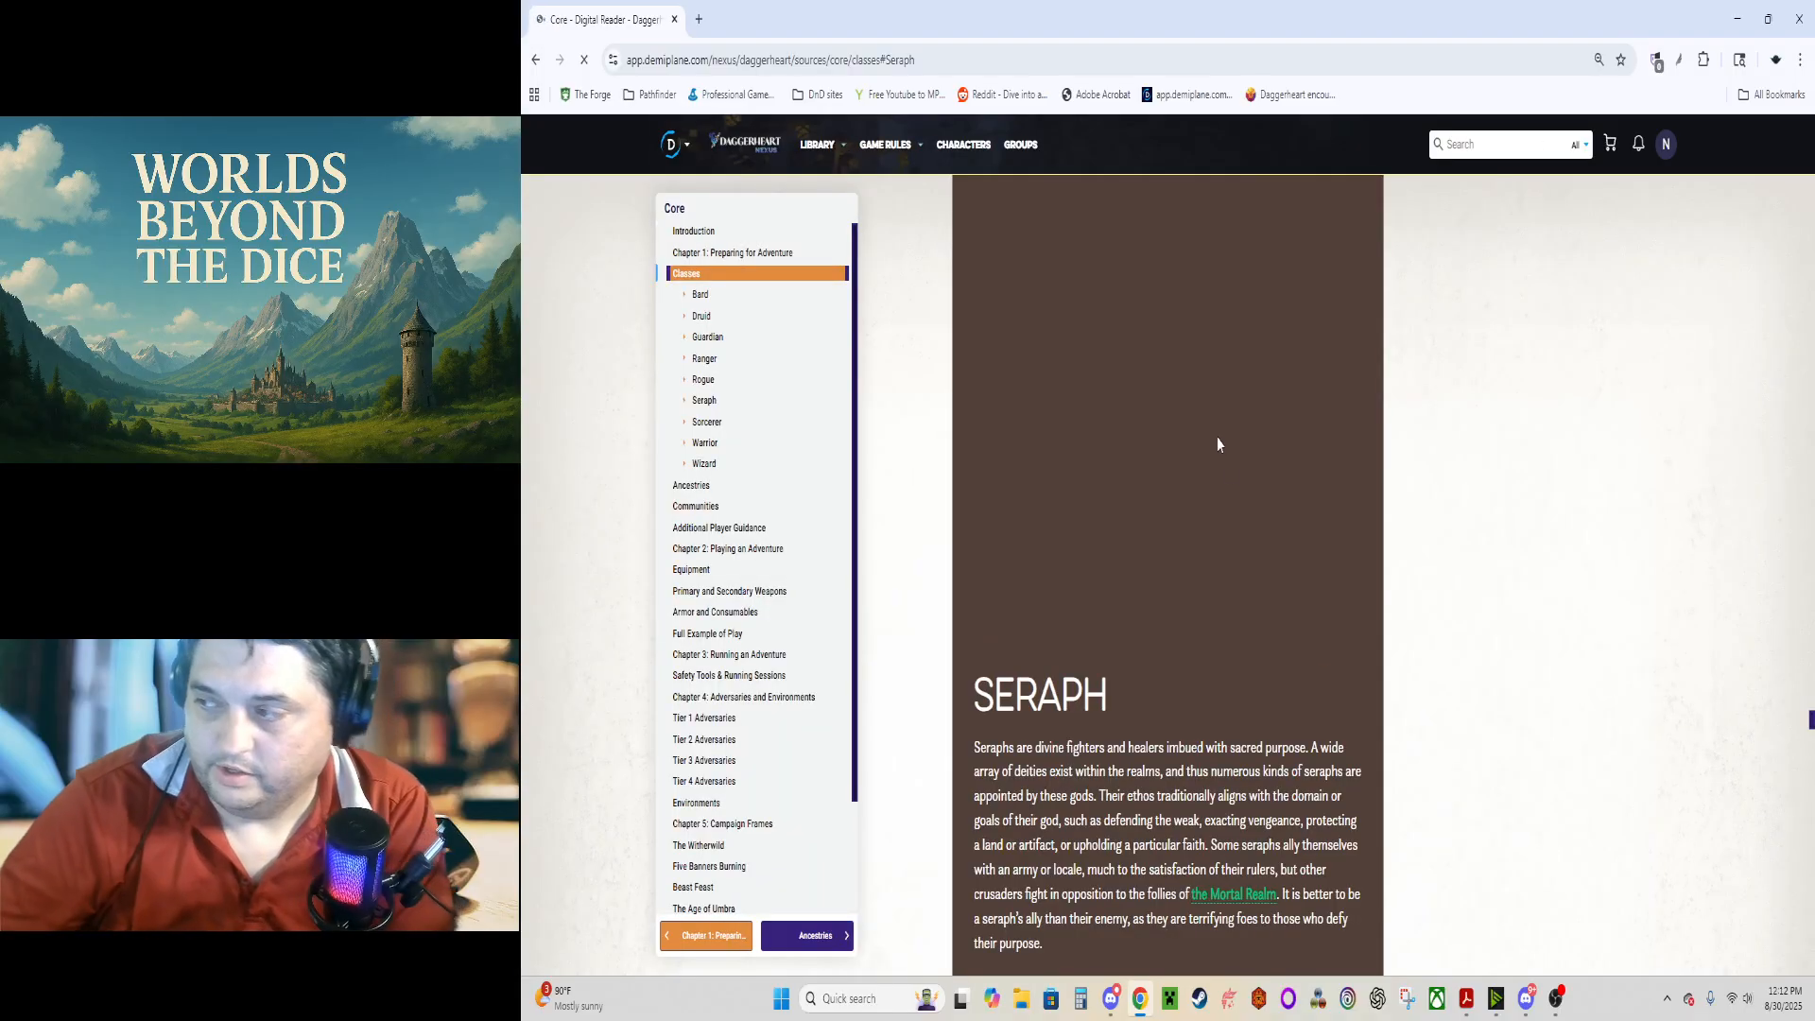
Step: Read through the Seraph class section to its background and connection questions, and select the text of all three background questions
scroll(1114, 361, "down", 10)
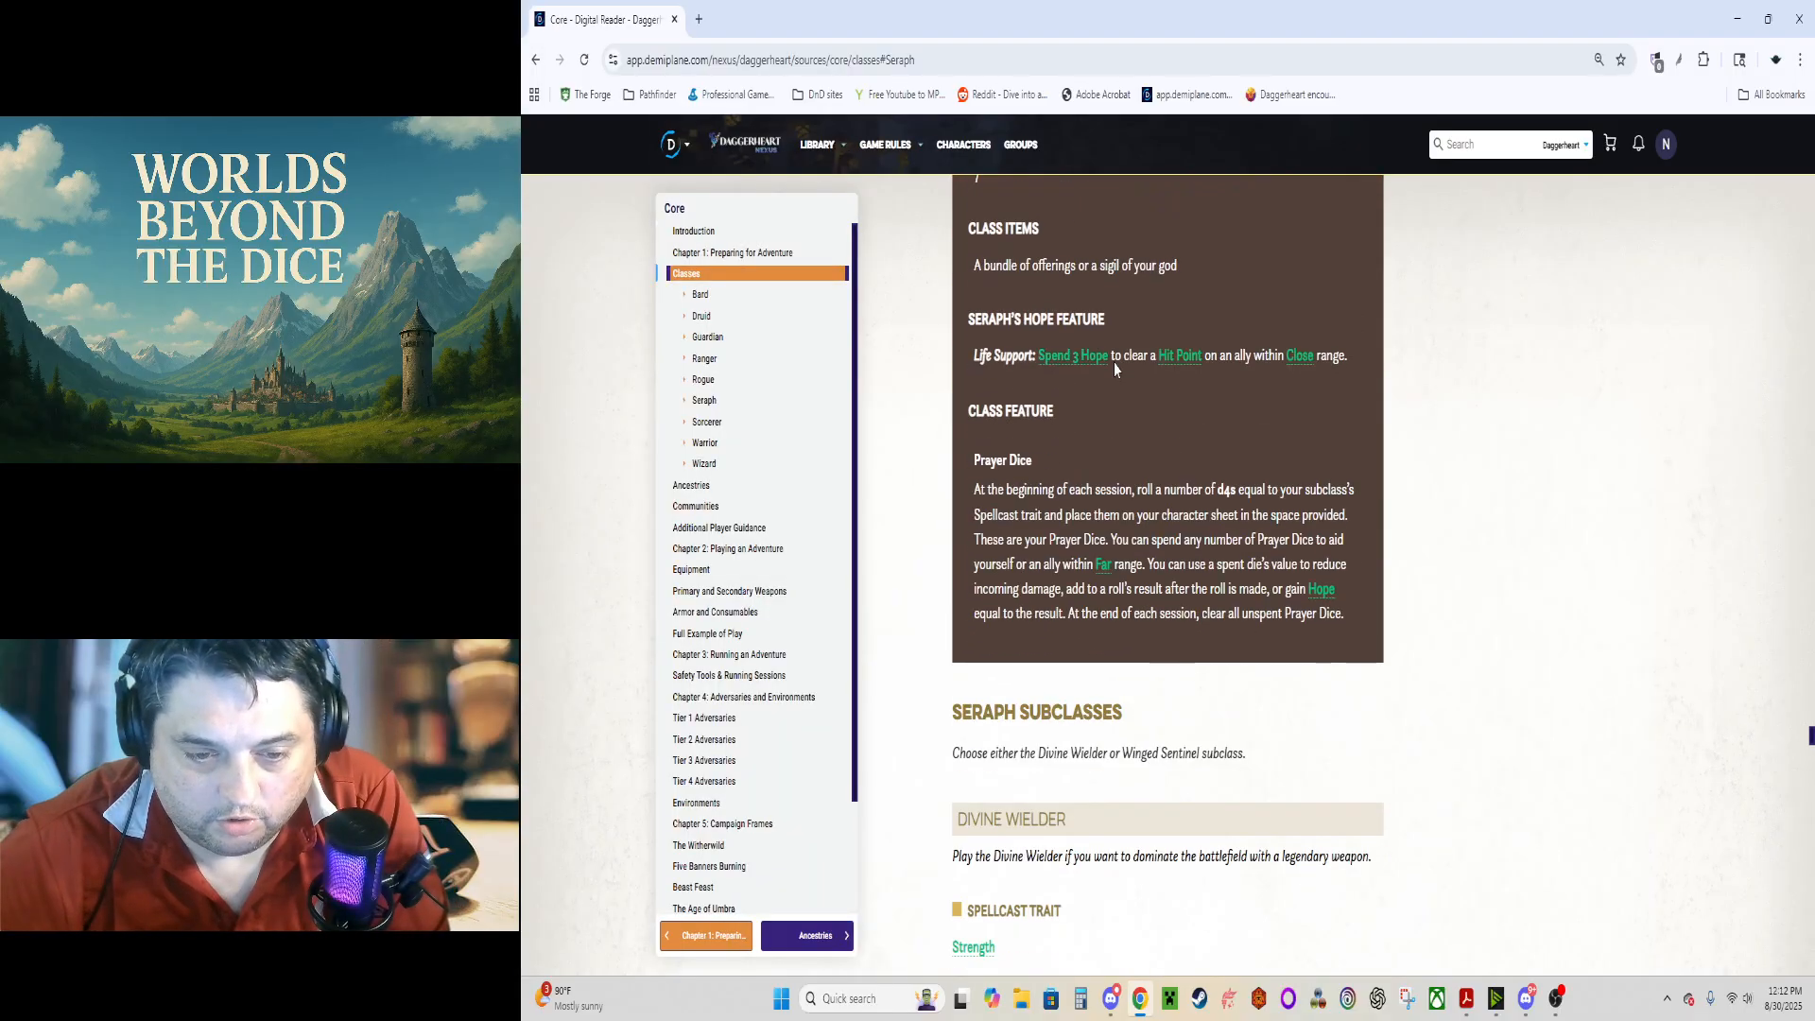
scroll(1113, 361, "up", 5)
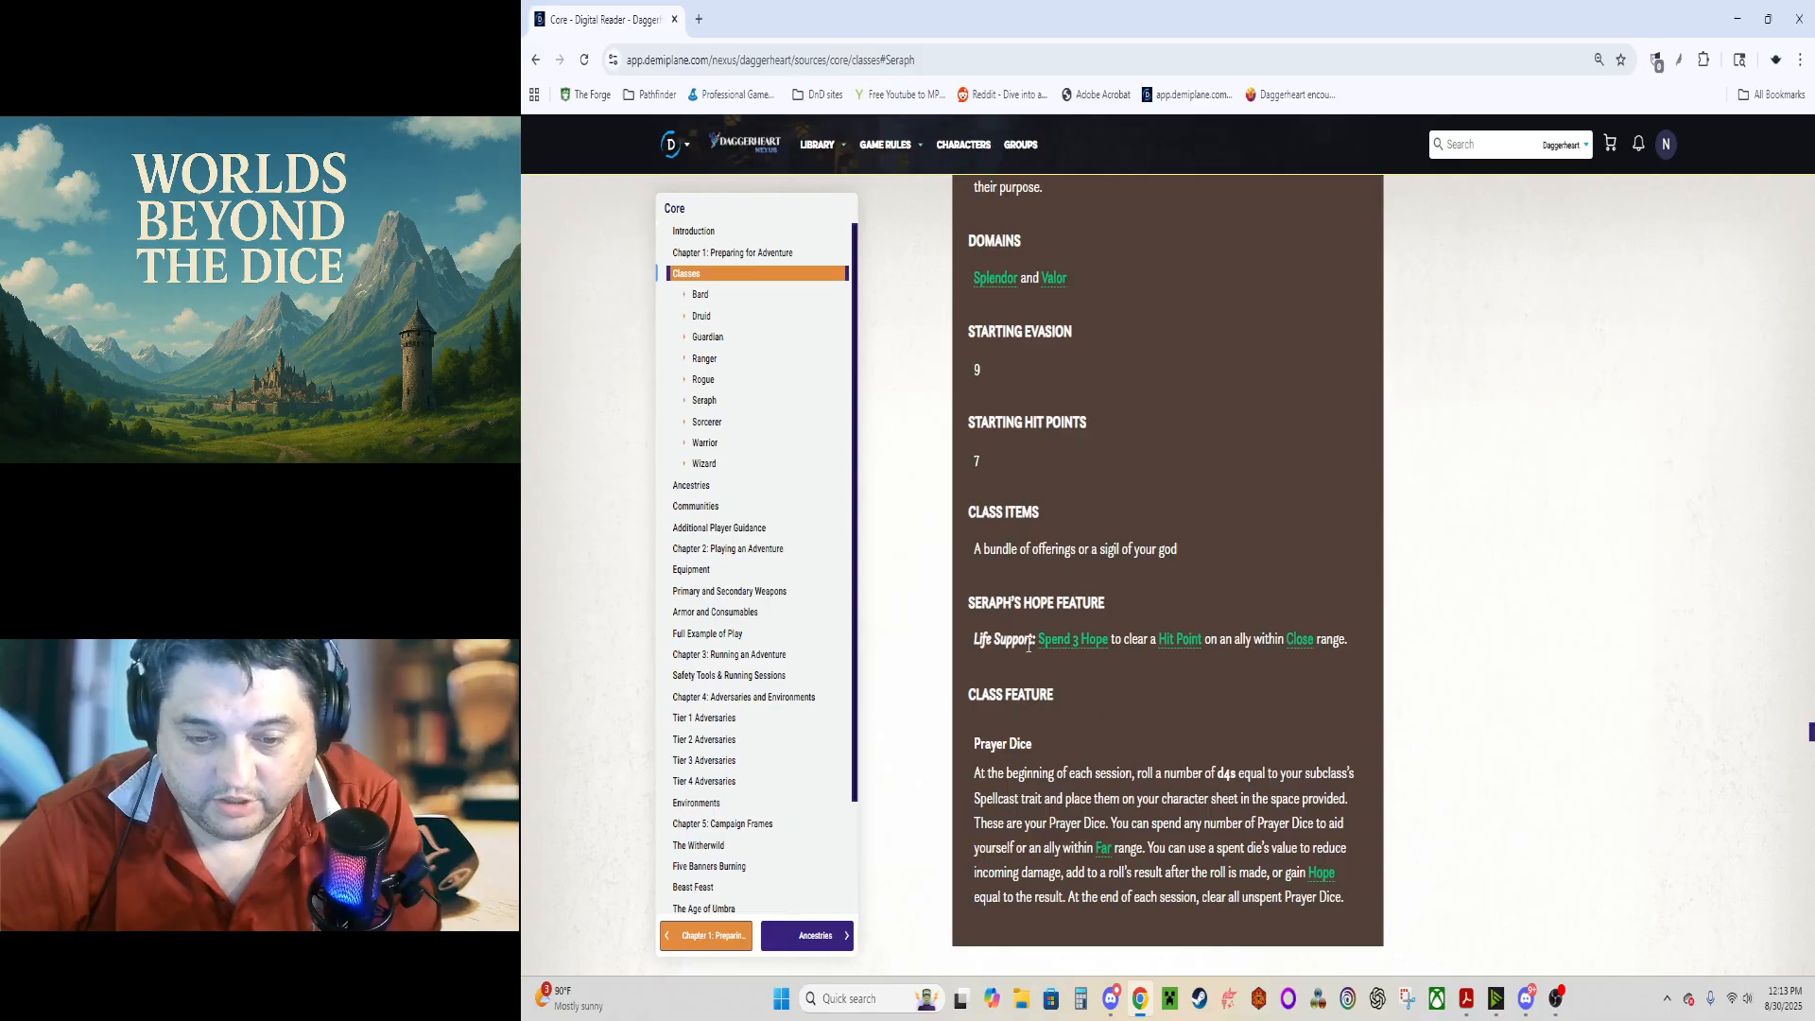
scroll(1175, 608, "down", 4)
scroll(1250, 584, "down", 12)
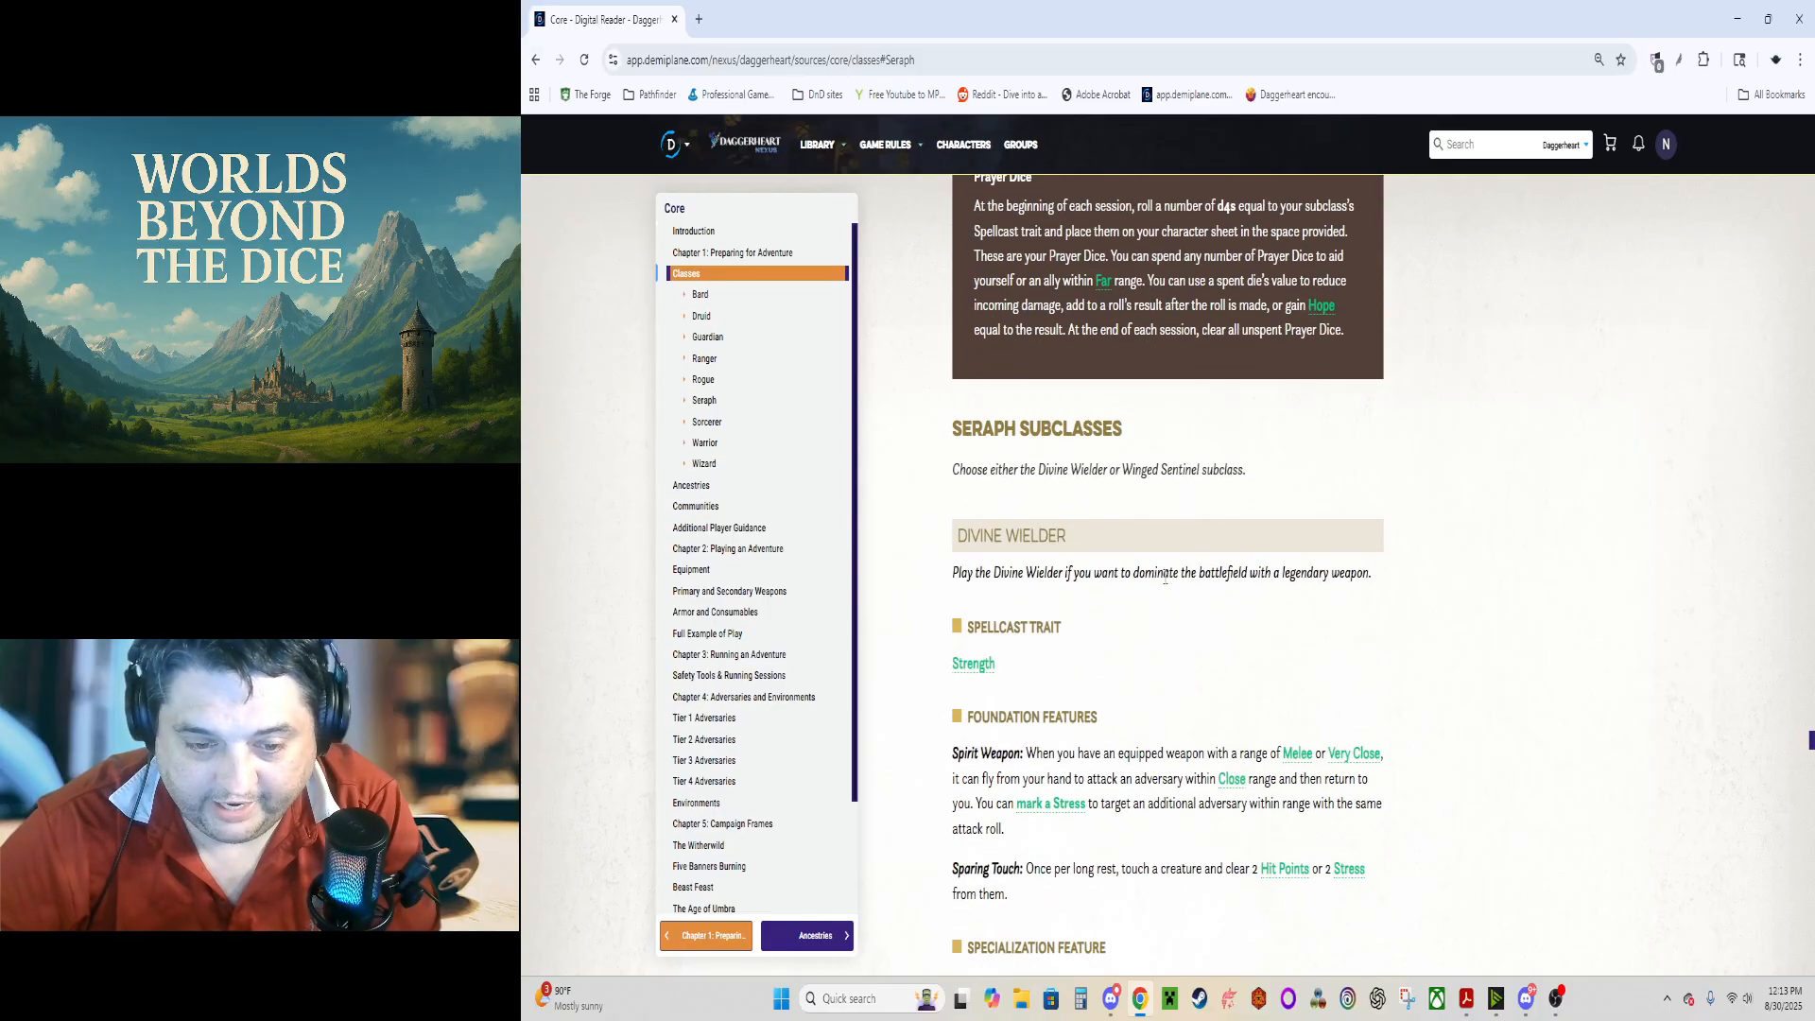
scroll(1147, 581, "down", 20)
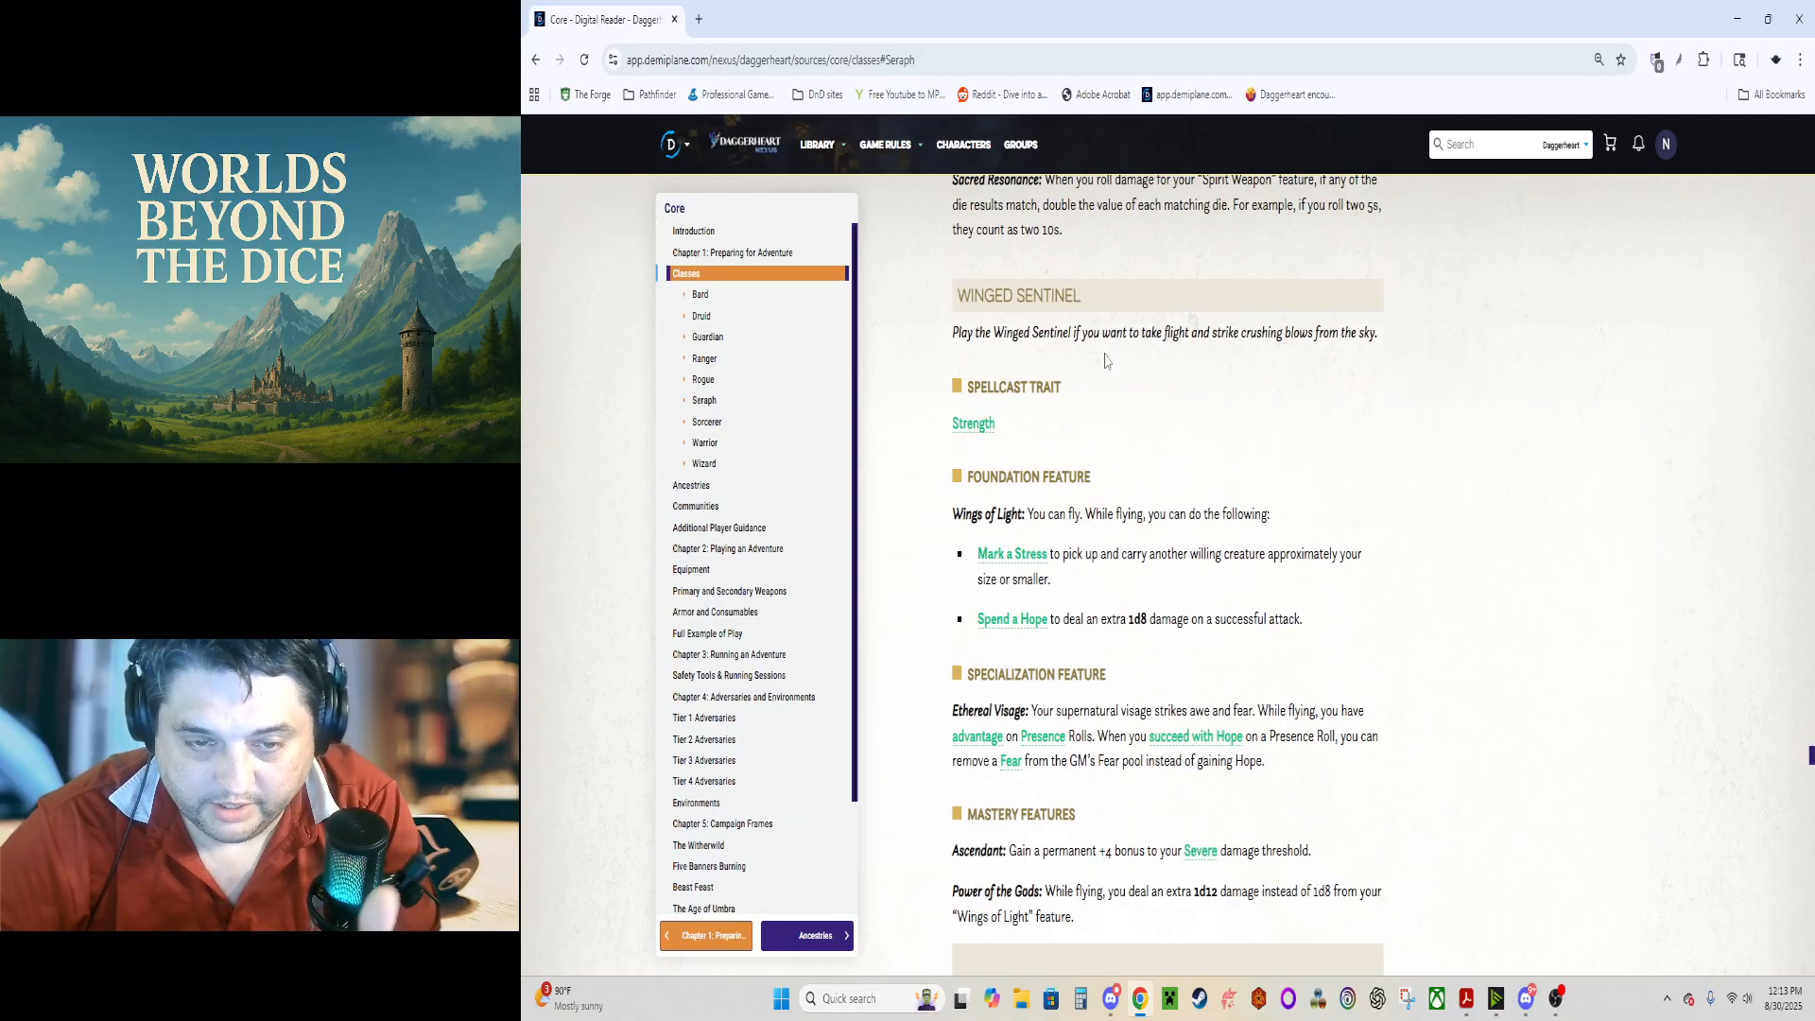
scroll(1161, 539, "up", 9)
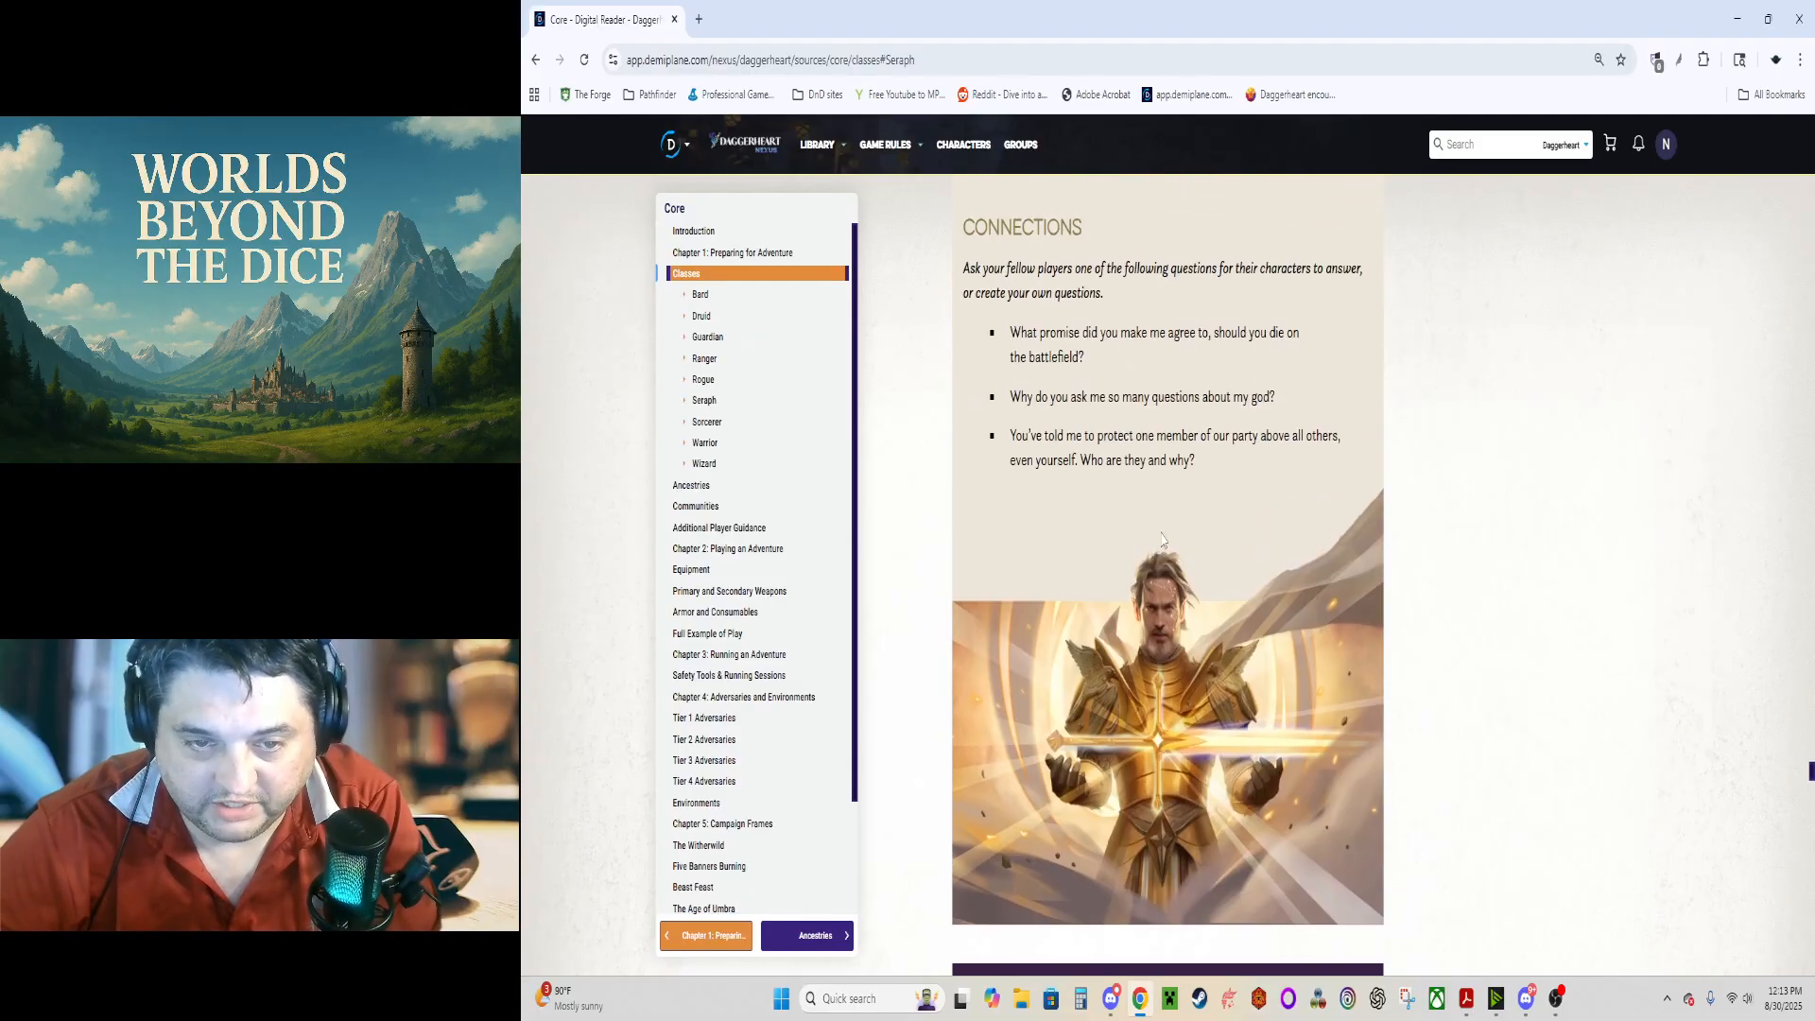
scroll(1162, 539, "down", 2)
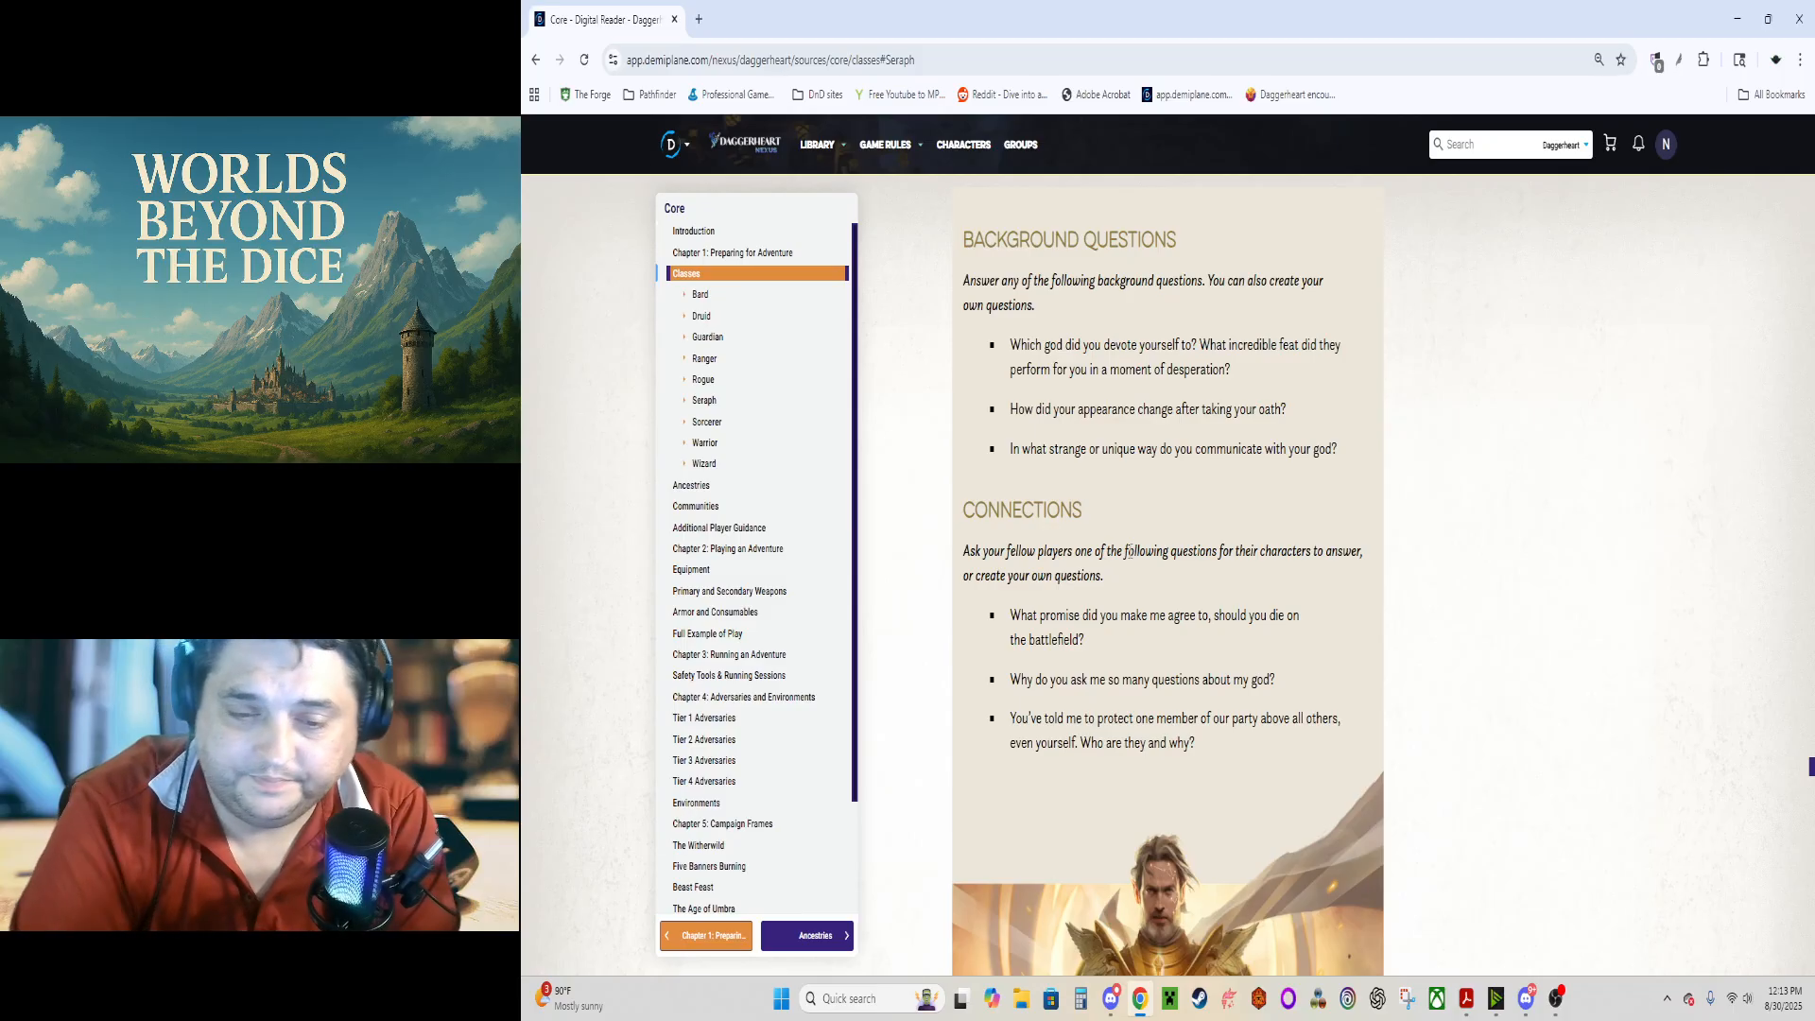
scroll(1128, 553, "up", 2)
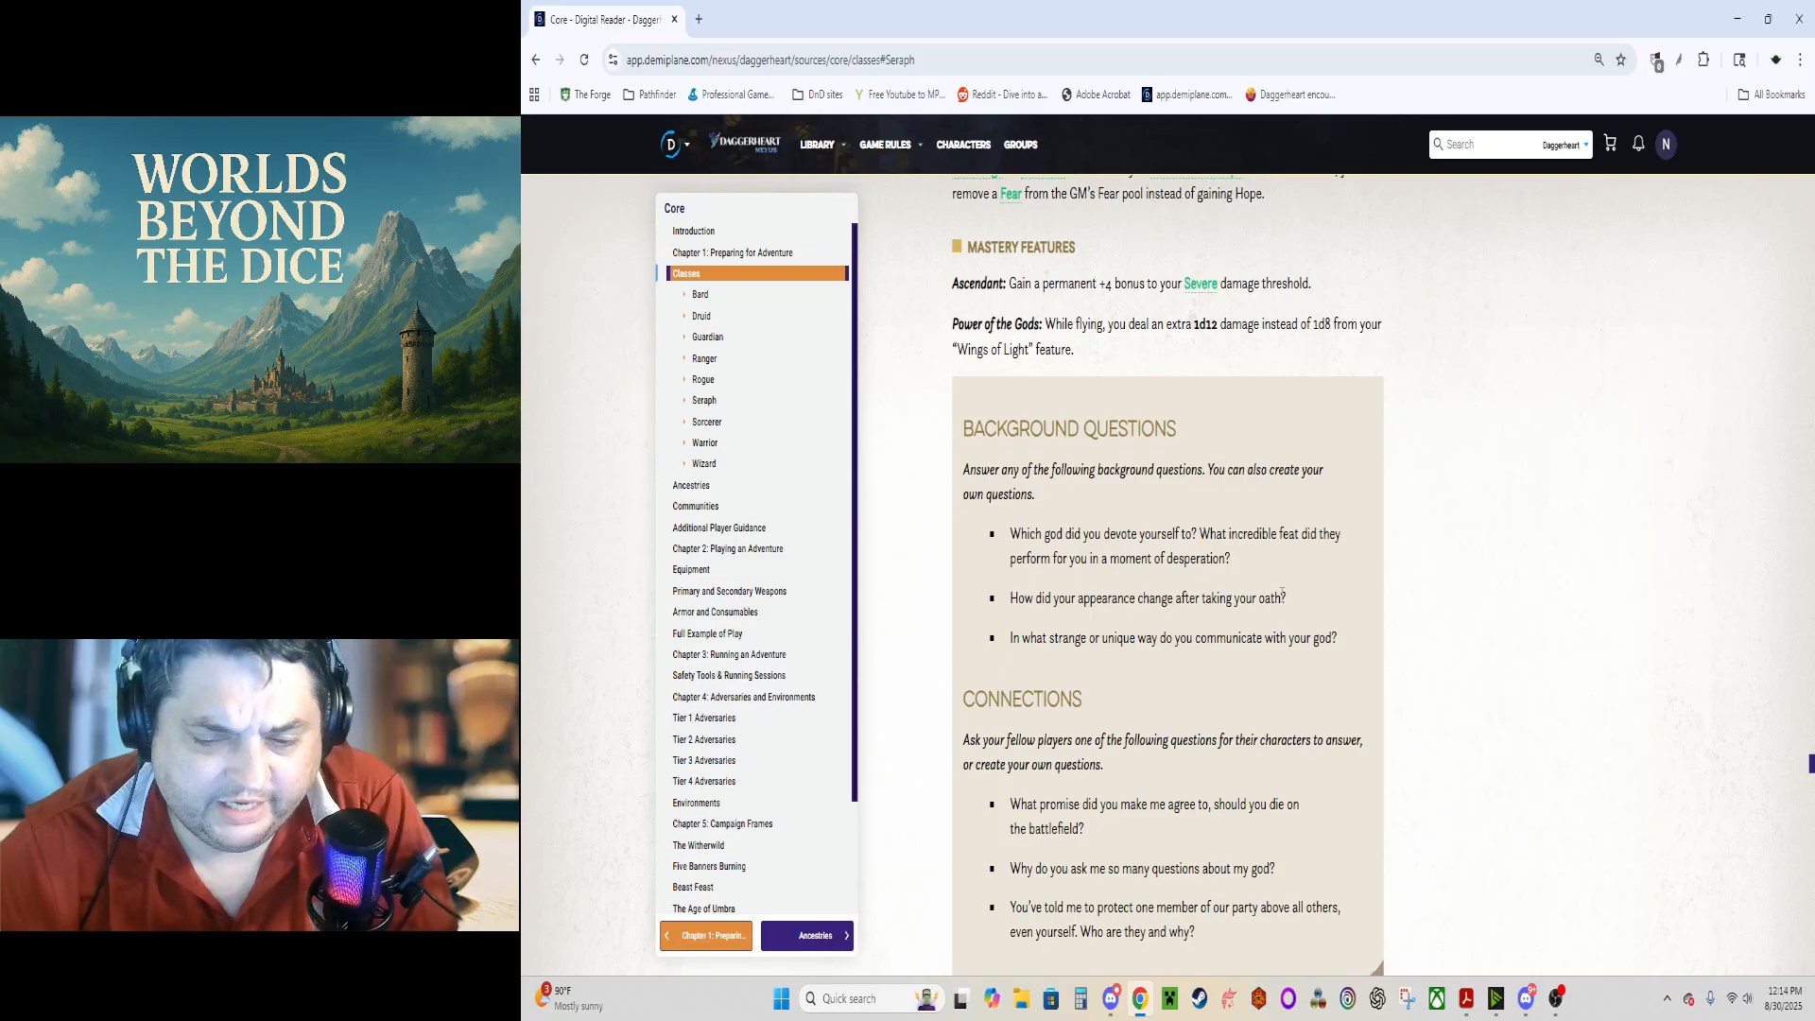
left_click_drag(1336, 643, 1010, 528)
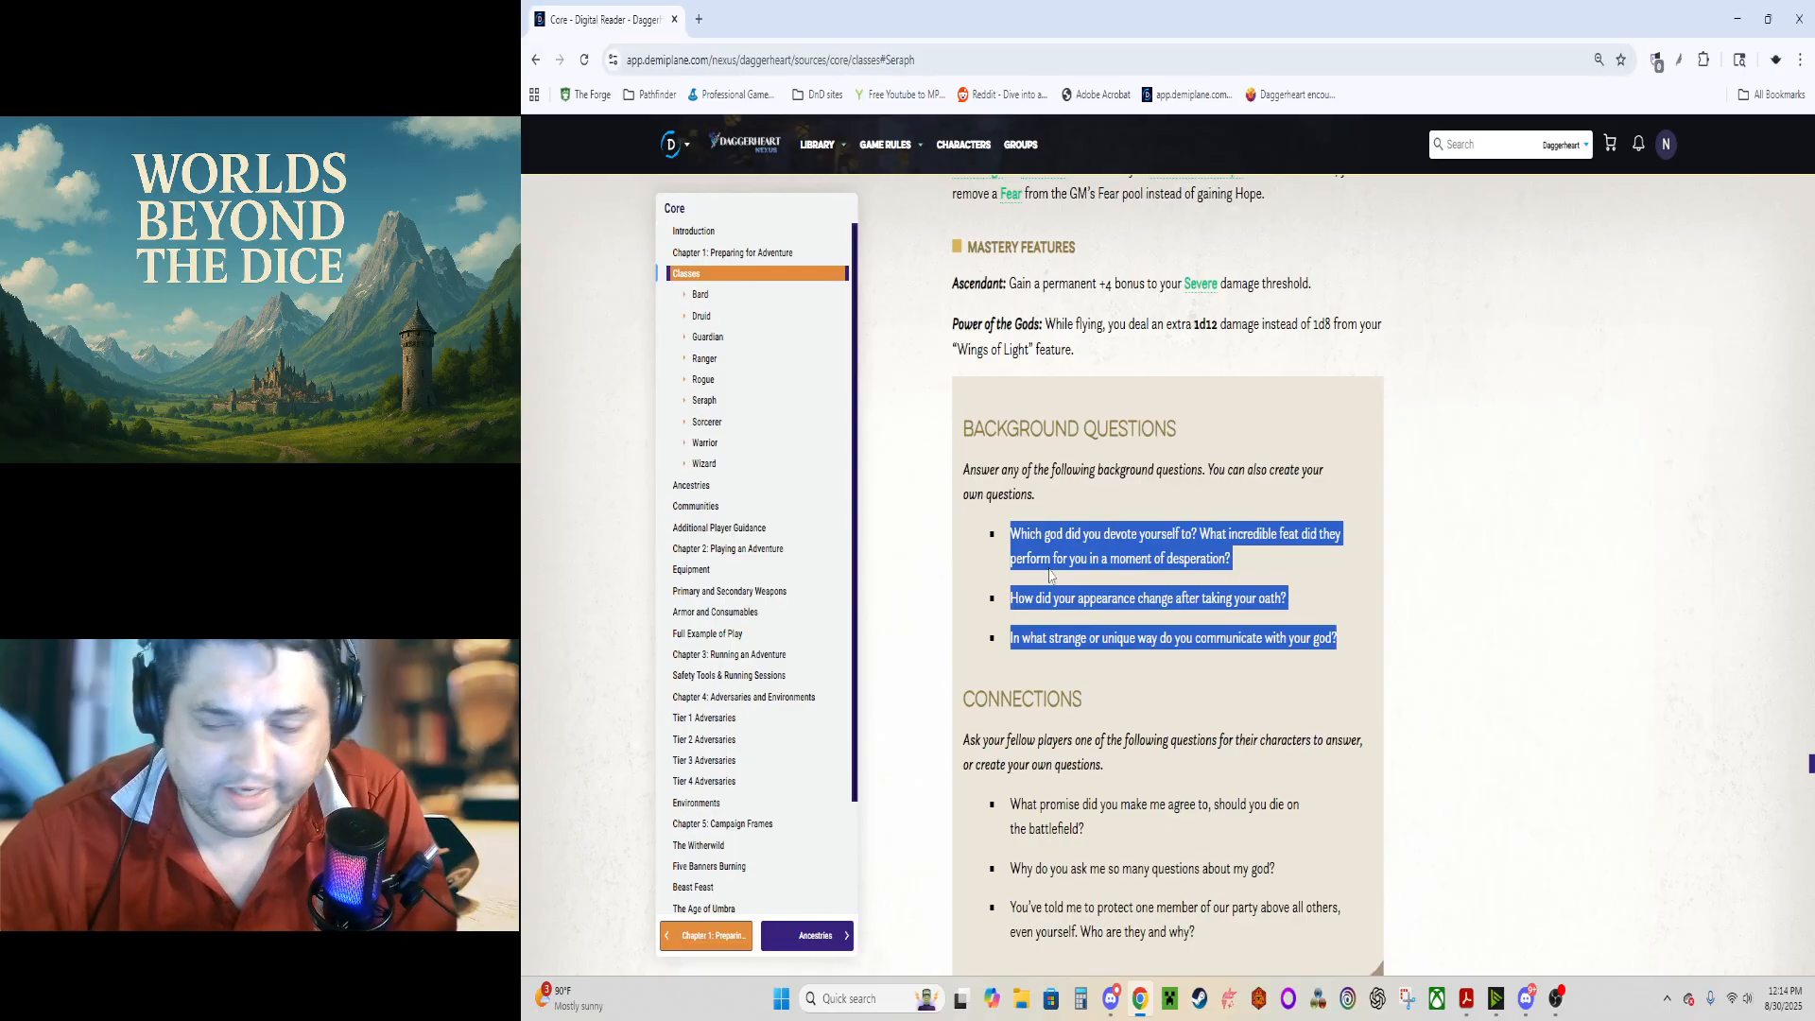
Step: Switch to The Forge and launch the game "Witherwild 4pm saturday"
left_click(582, 96)
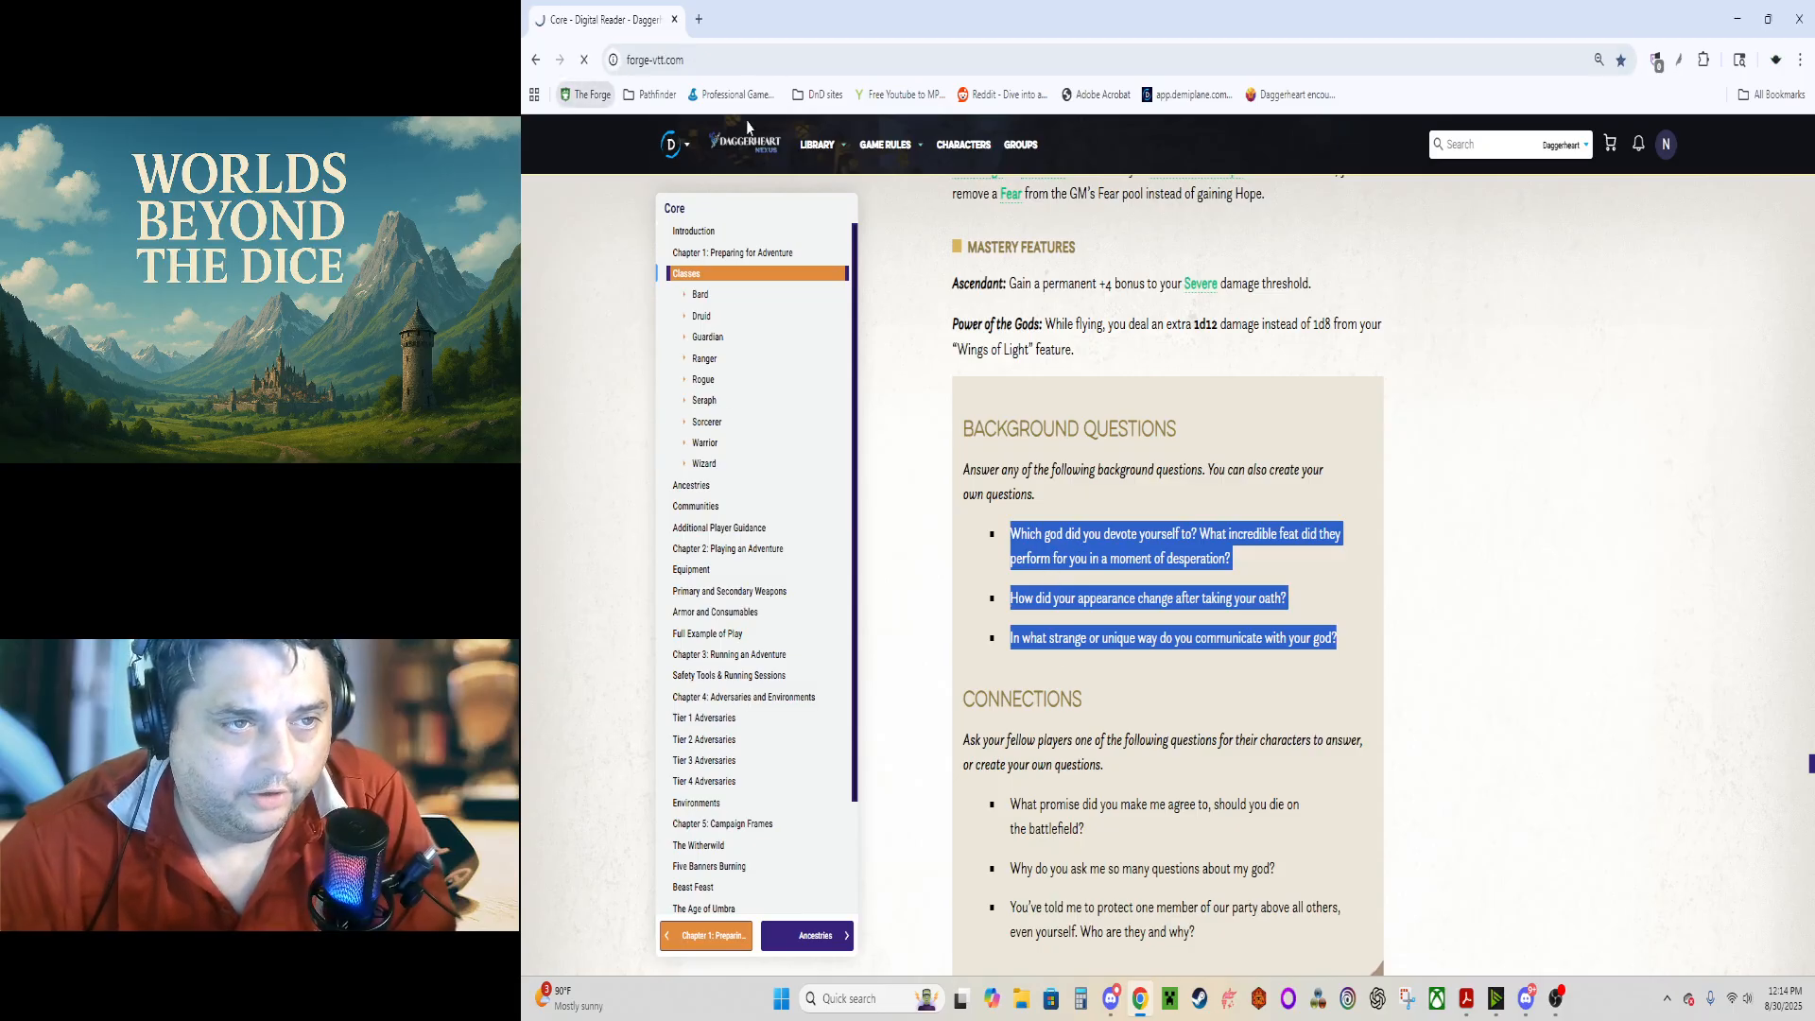
scroll(649, 757, "down", 1)
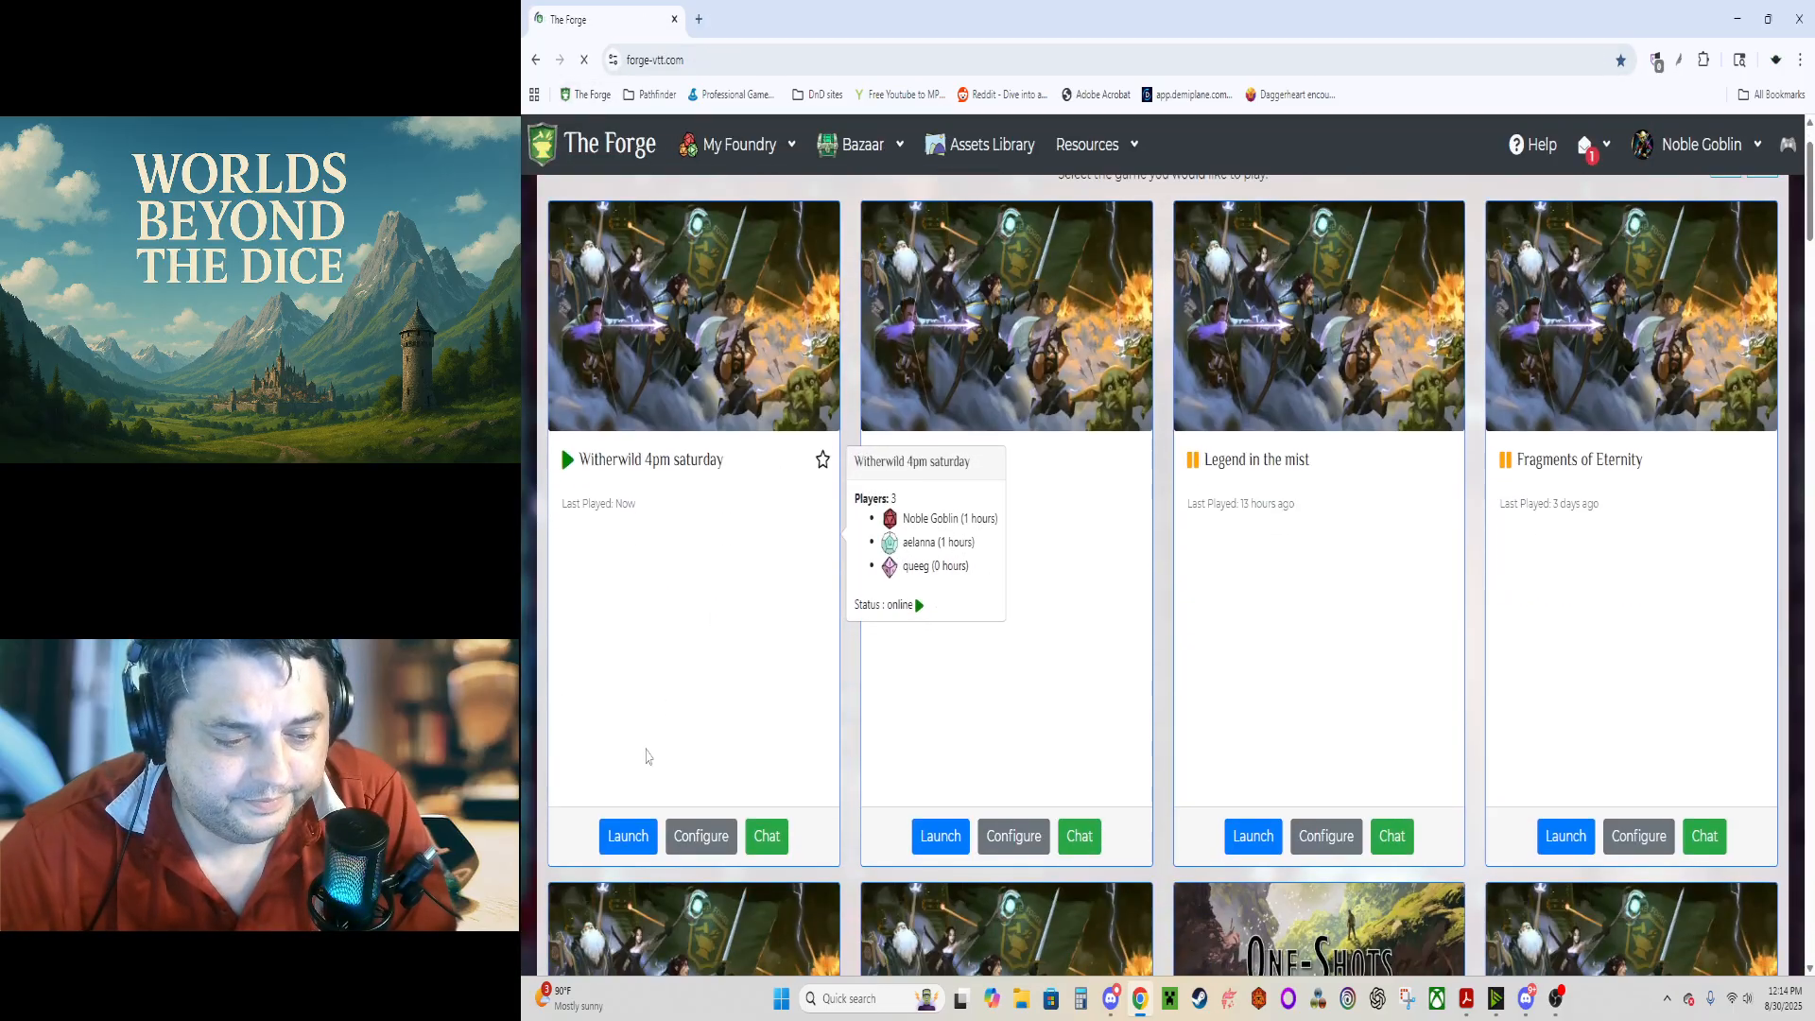
left_click(628, 836)
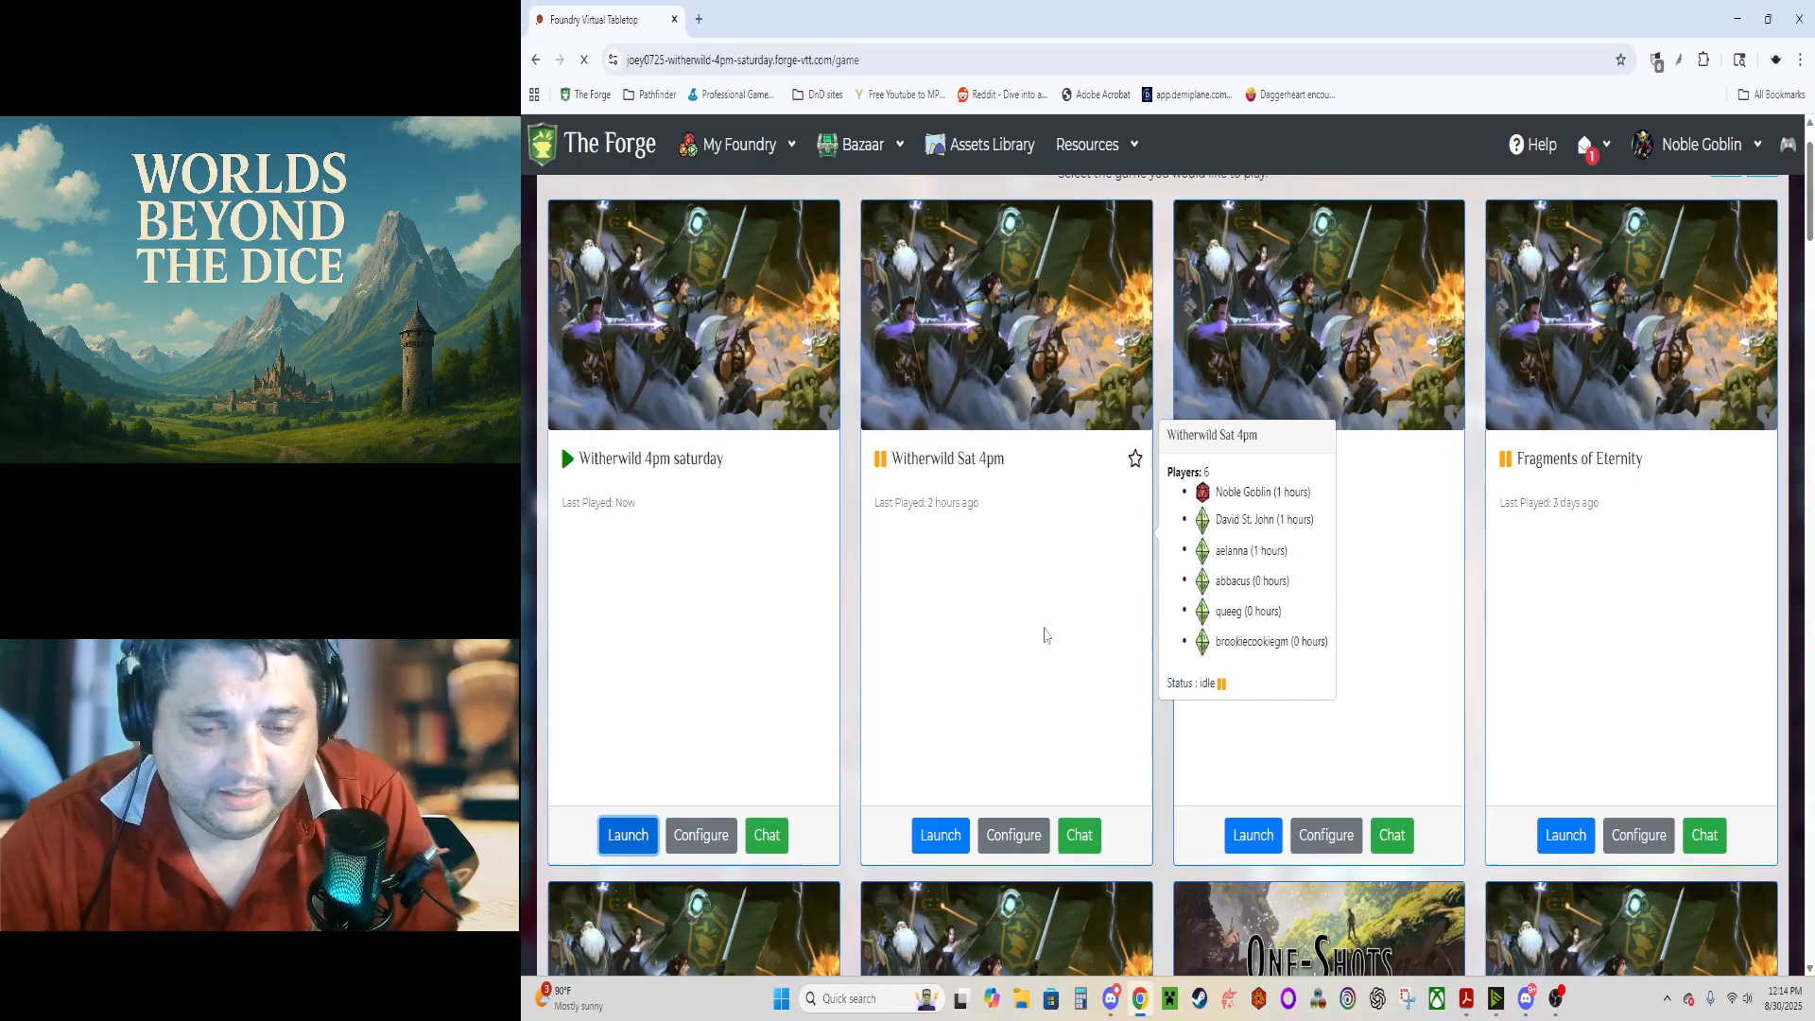